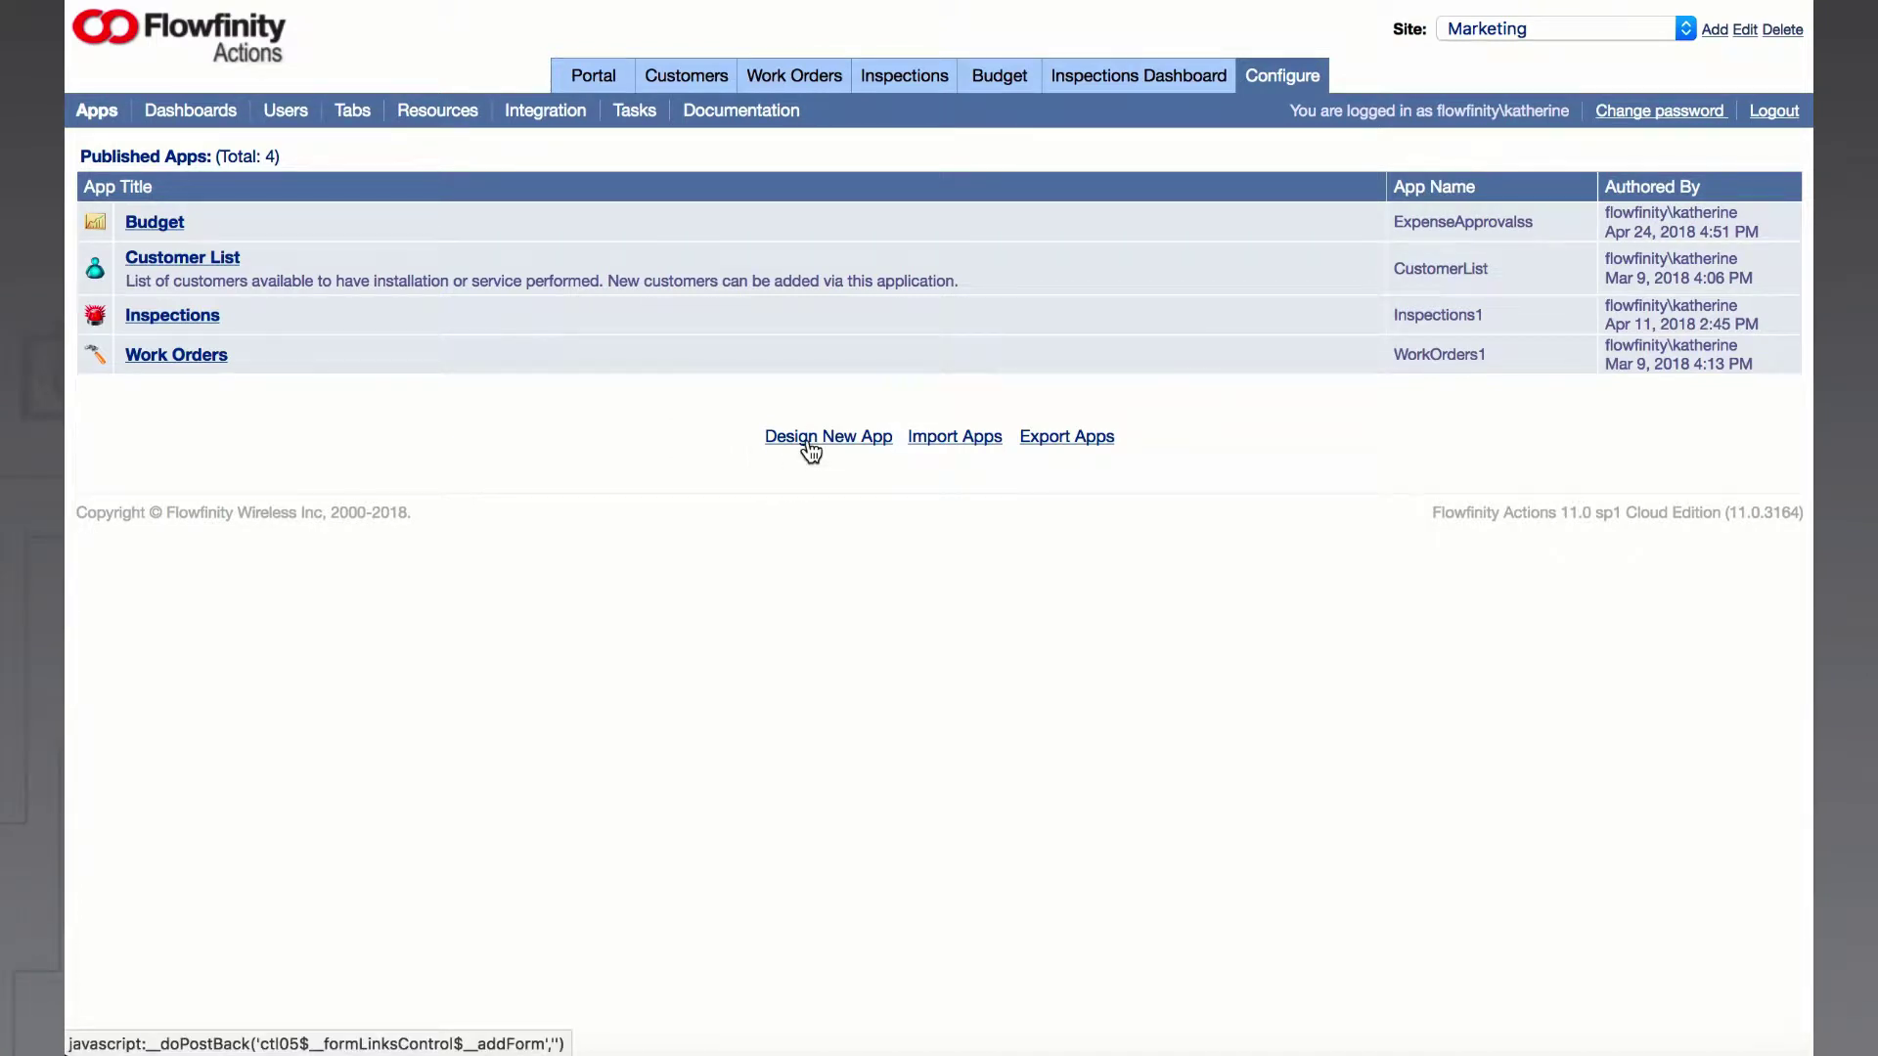
Start designing a new app and give it the title Expense Approvals
left_click(809, 449)
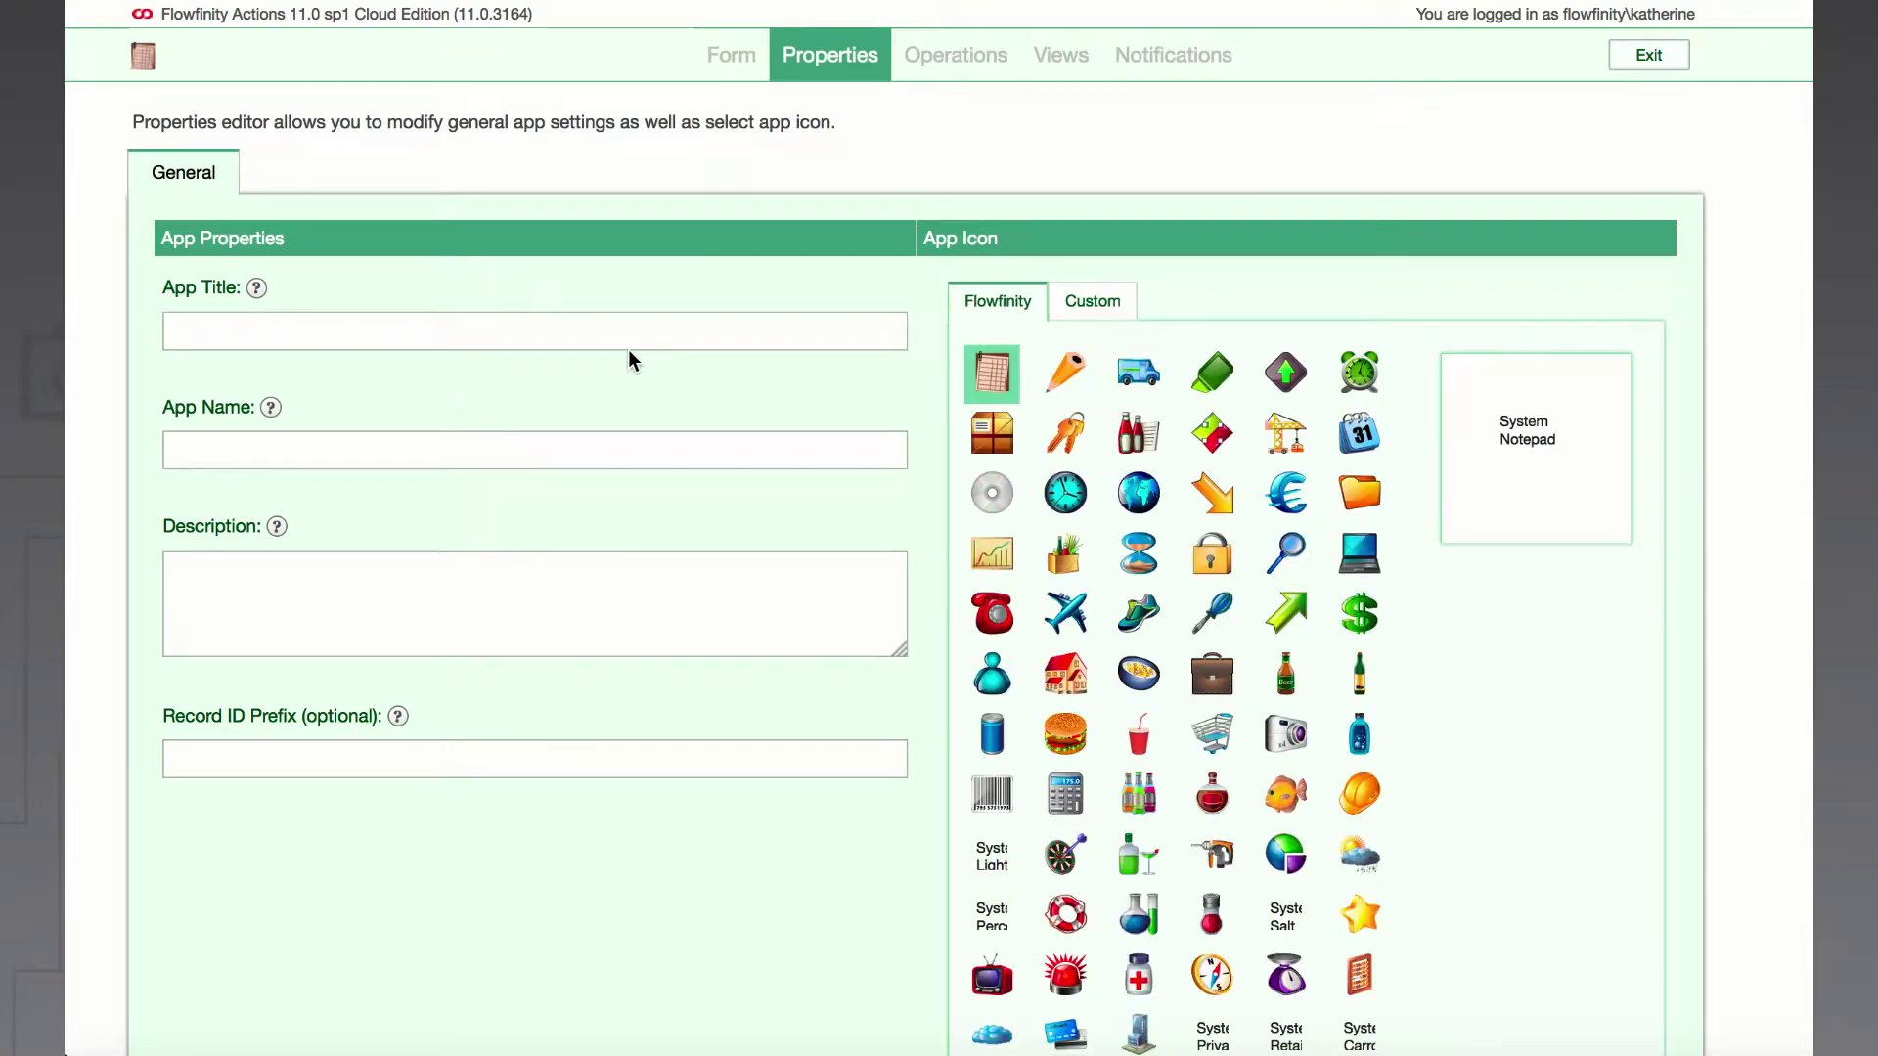
left_click(628, 347)
type("Expense Approv")
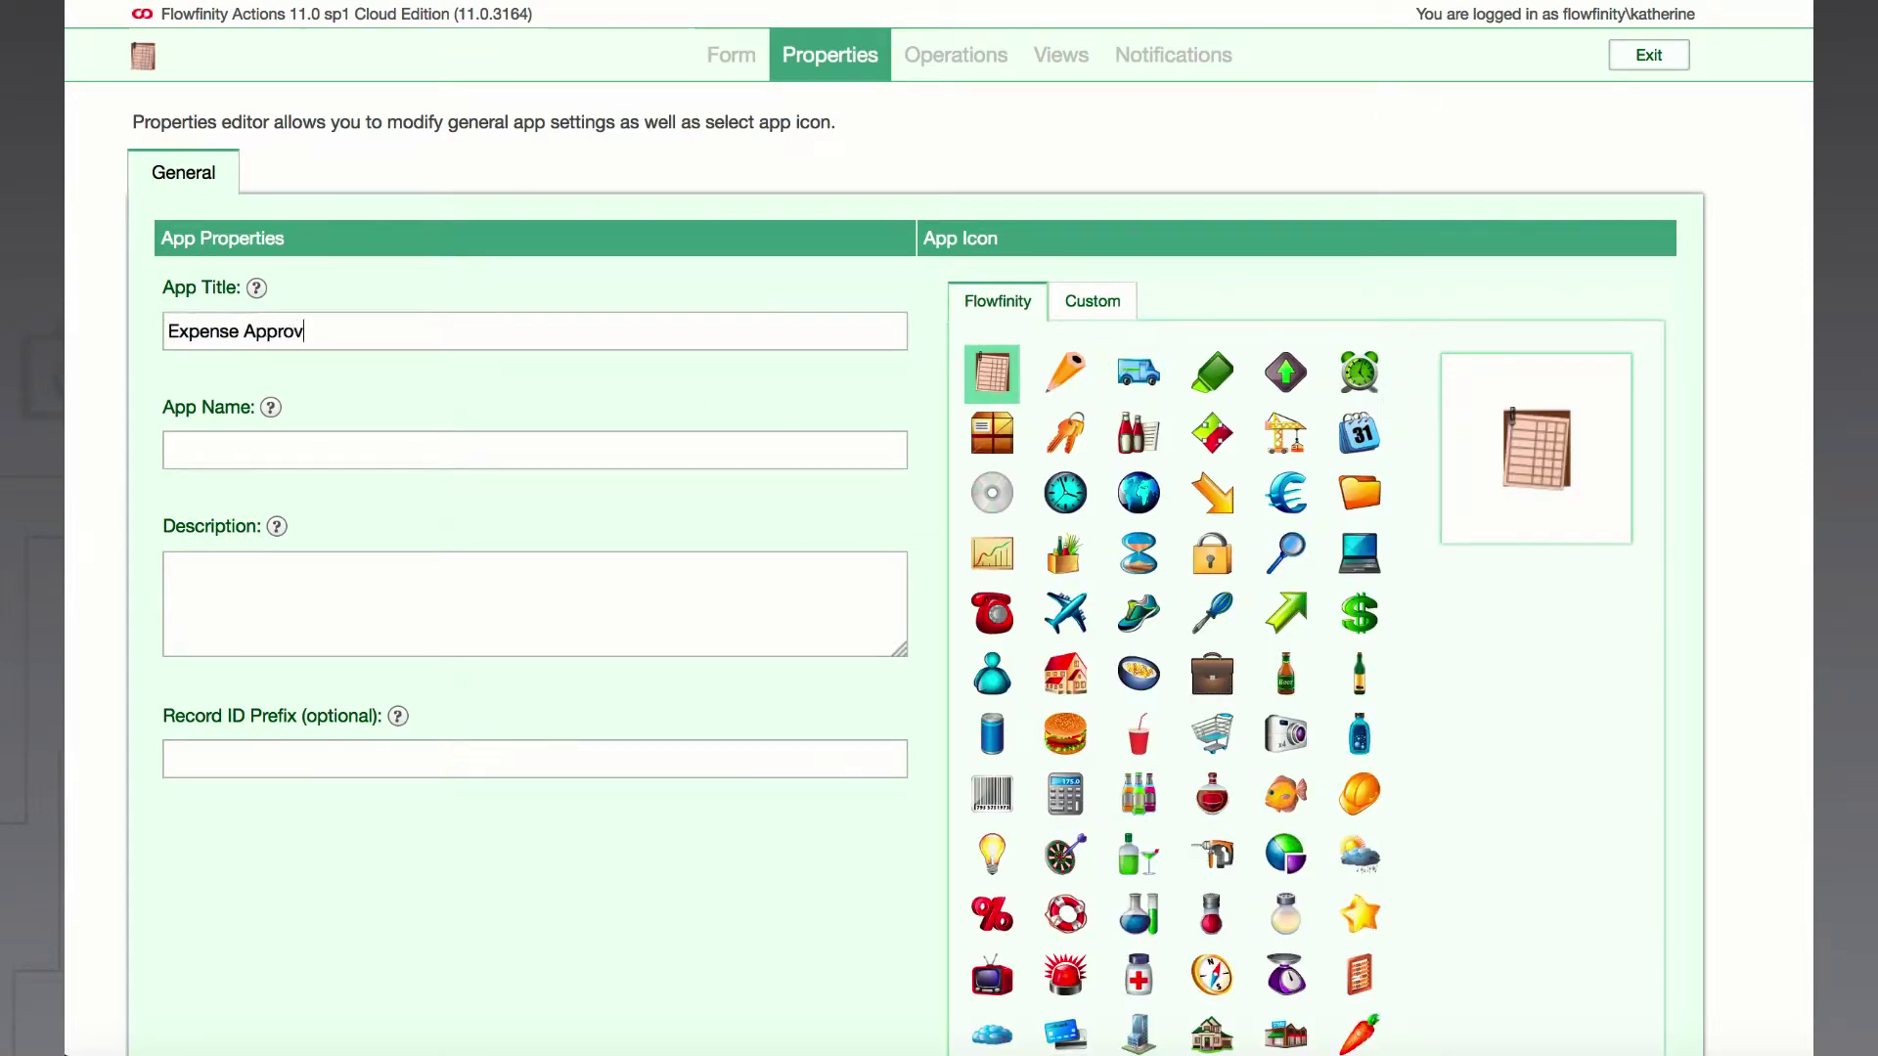
type("als")
Choose the green dollar sign as the app icon, check the custom icons, and continue to the form editor
left_click(1360, 612)
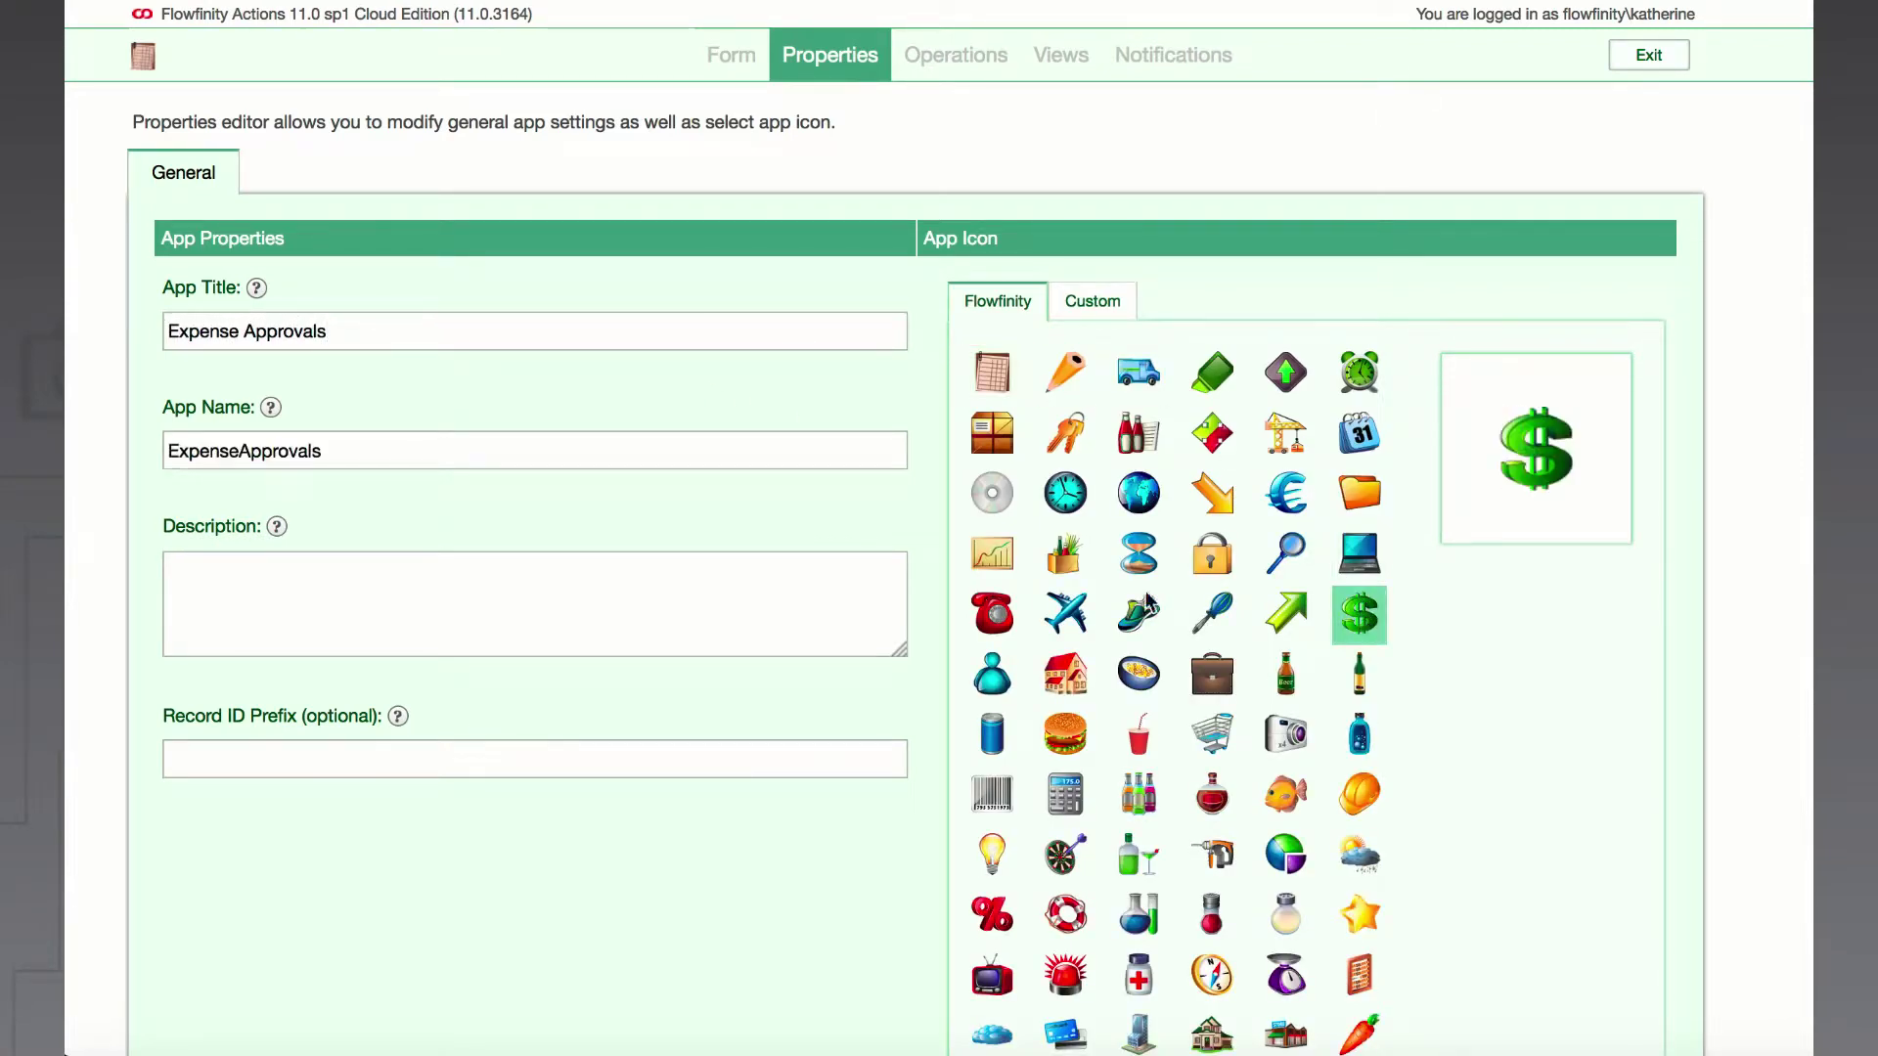
left_click(1101, 308)
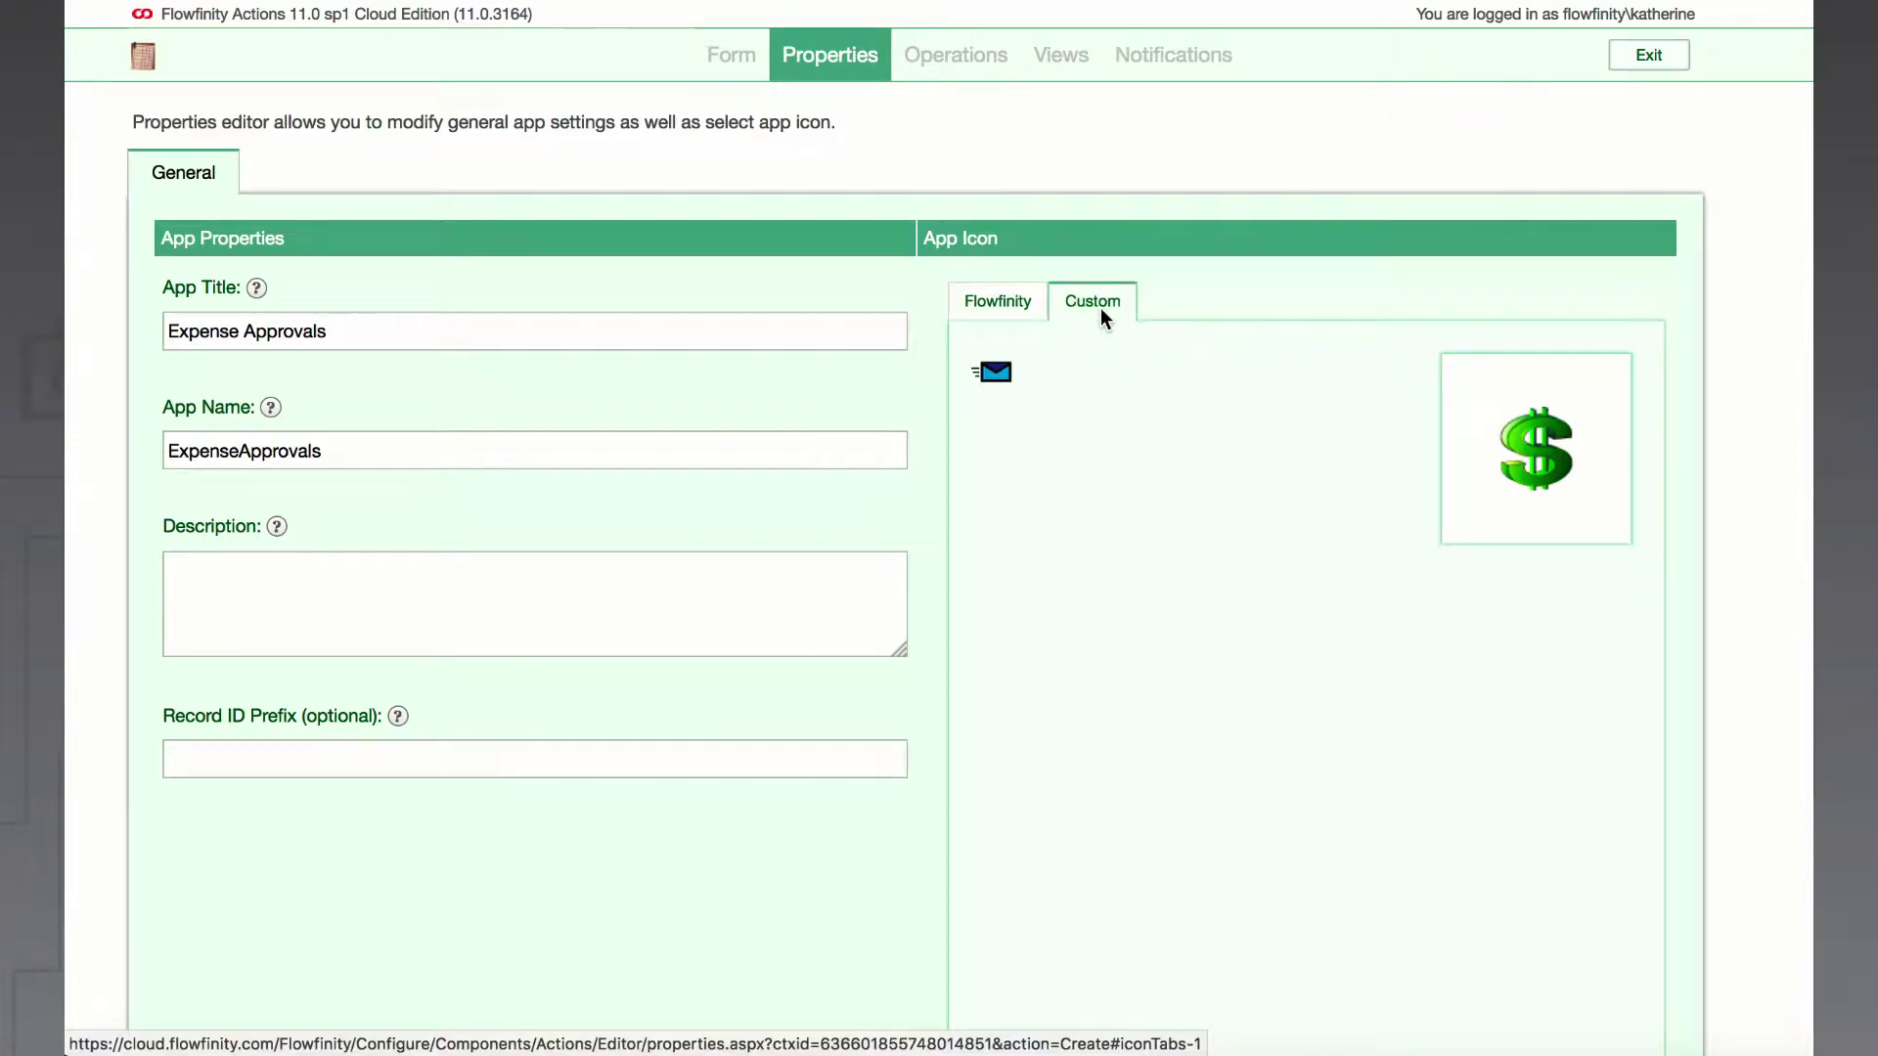
left_click(1027, 301)
scroll(873, 821, "down", 3)
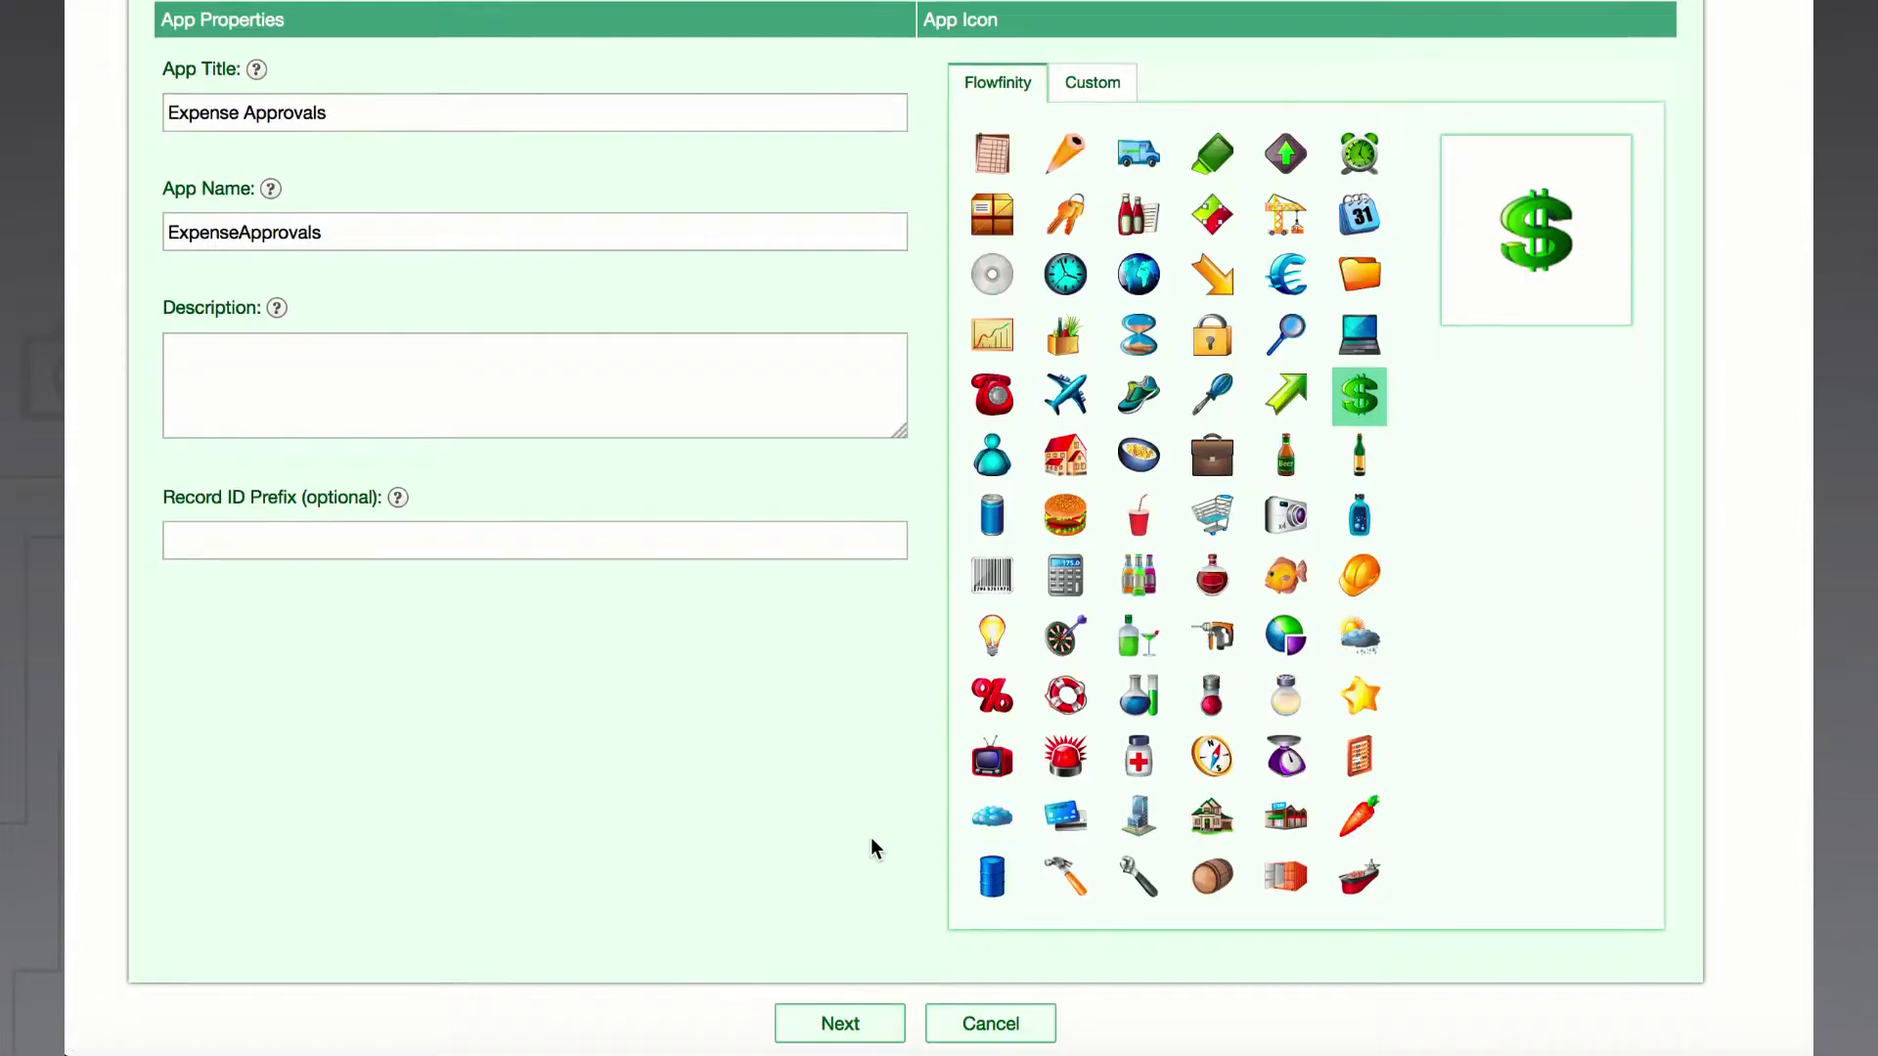
left_click(853, 1025)
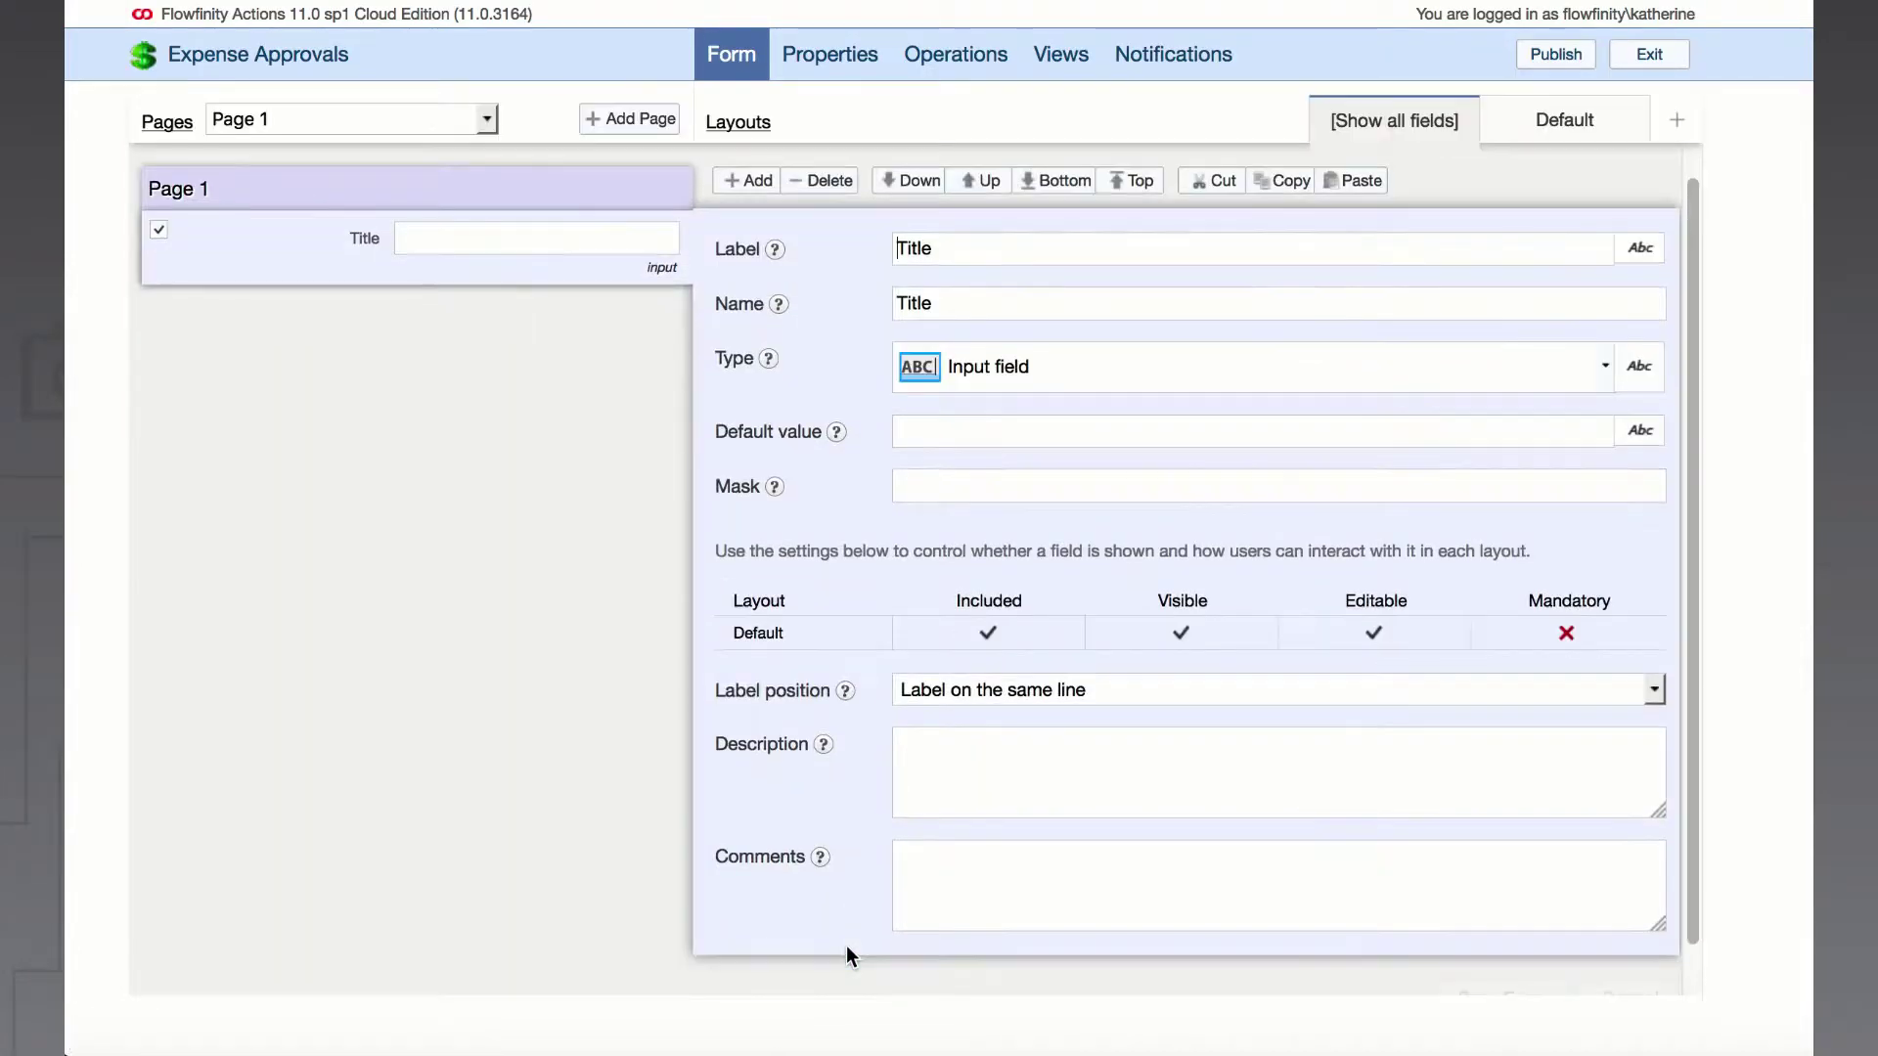
Add a second page to the form and title it Approval Details
left_click(638, 120)
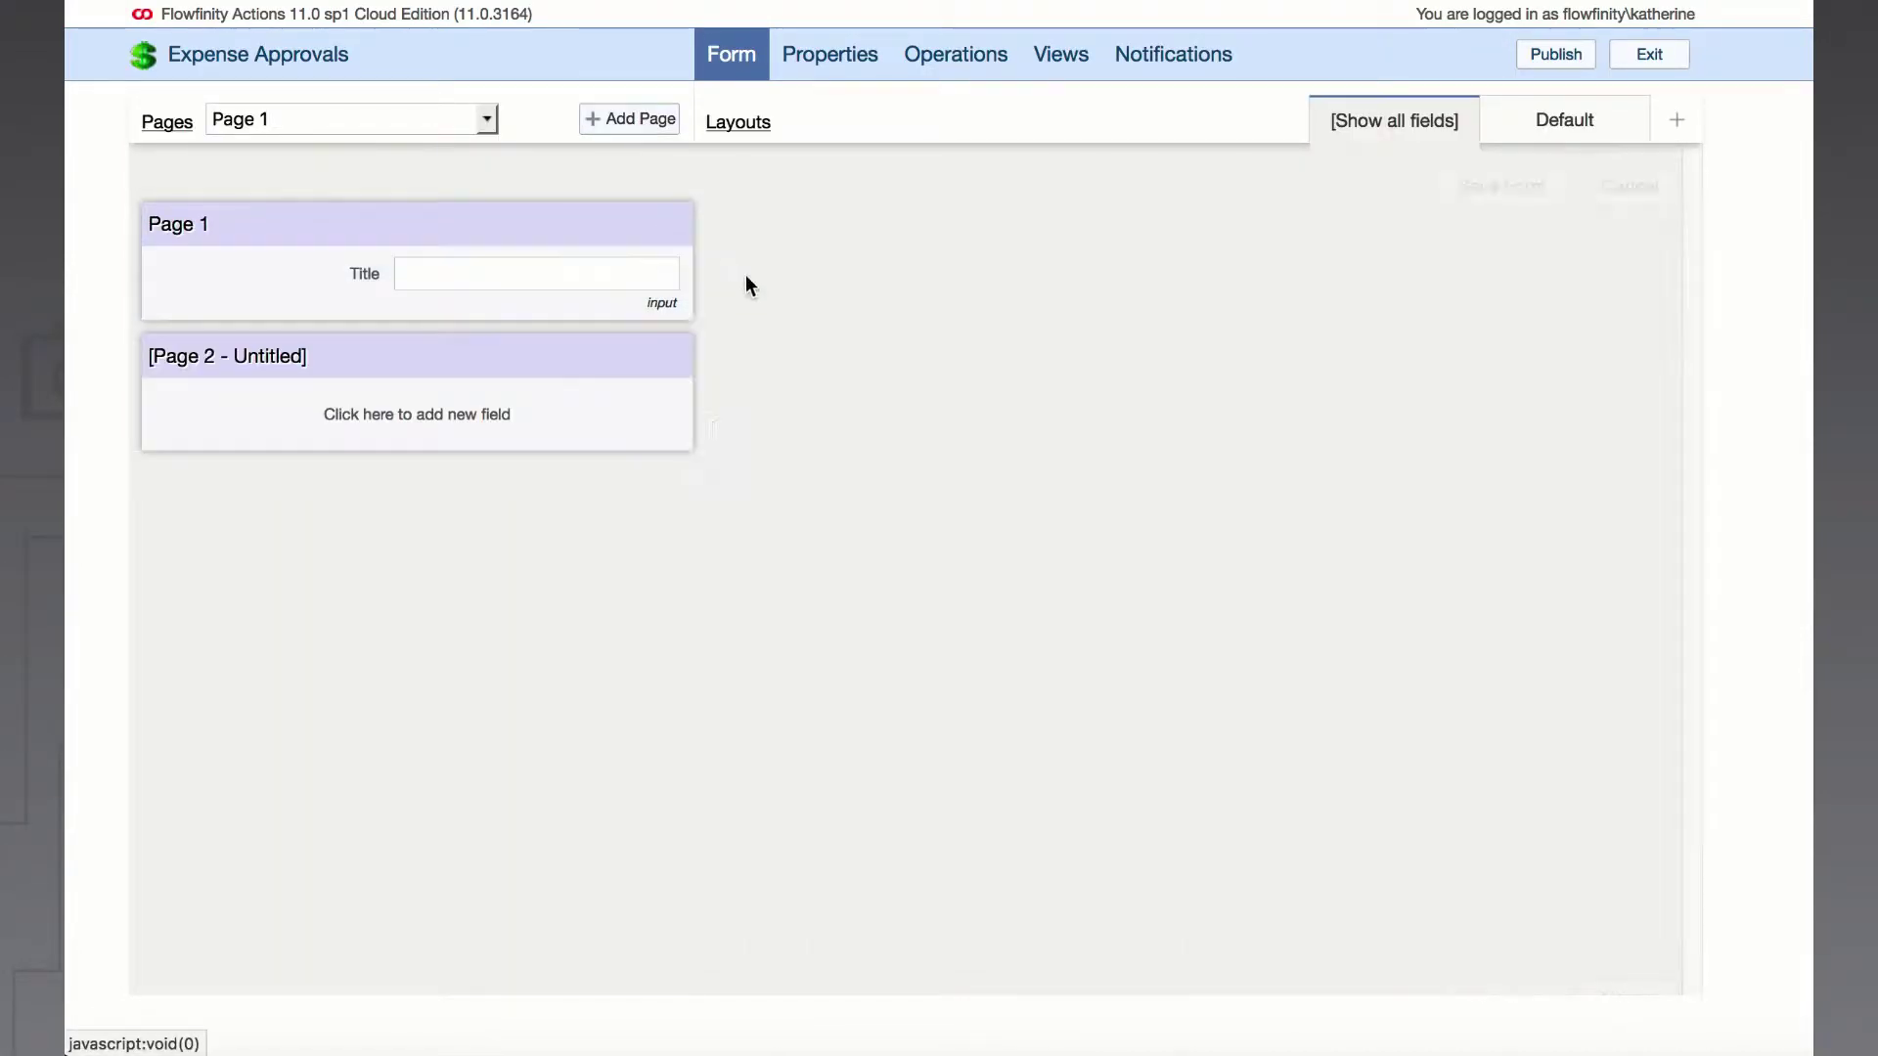
left_click(922, 380)
type("Approval Details")
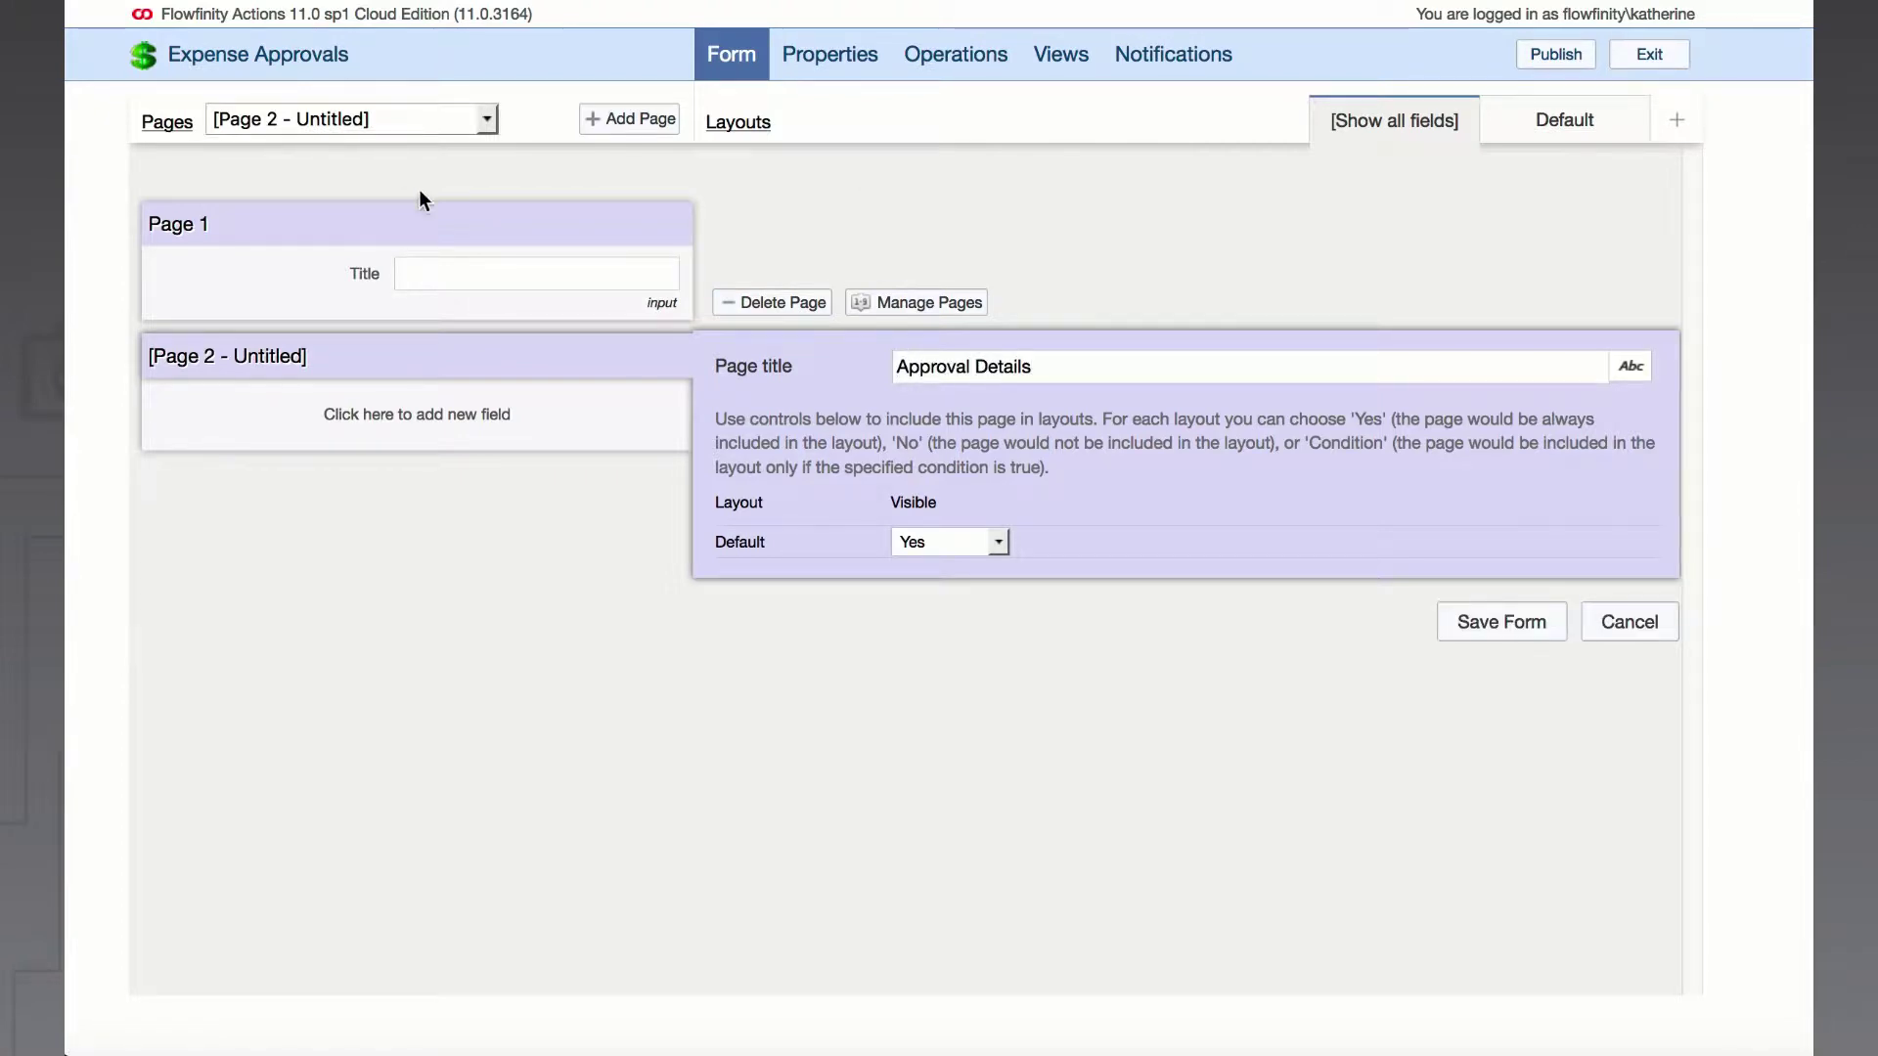
Rename the form's first page to Expense Details
left_click(434, 243)
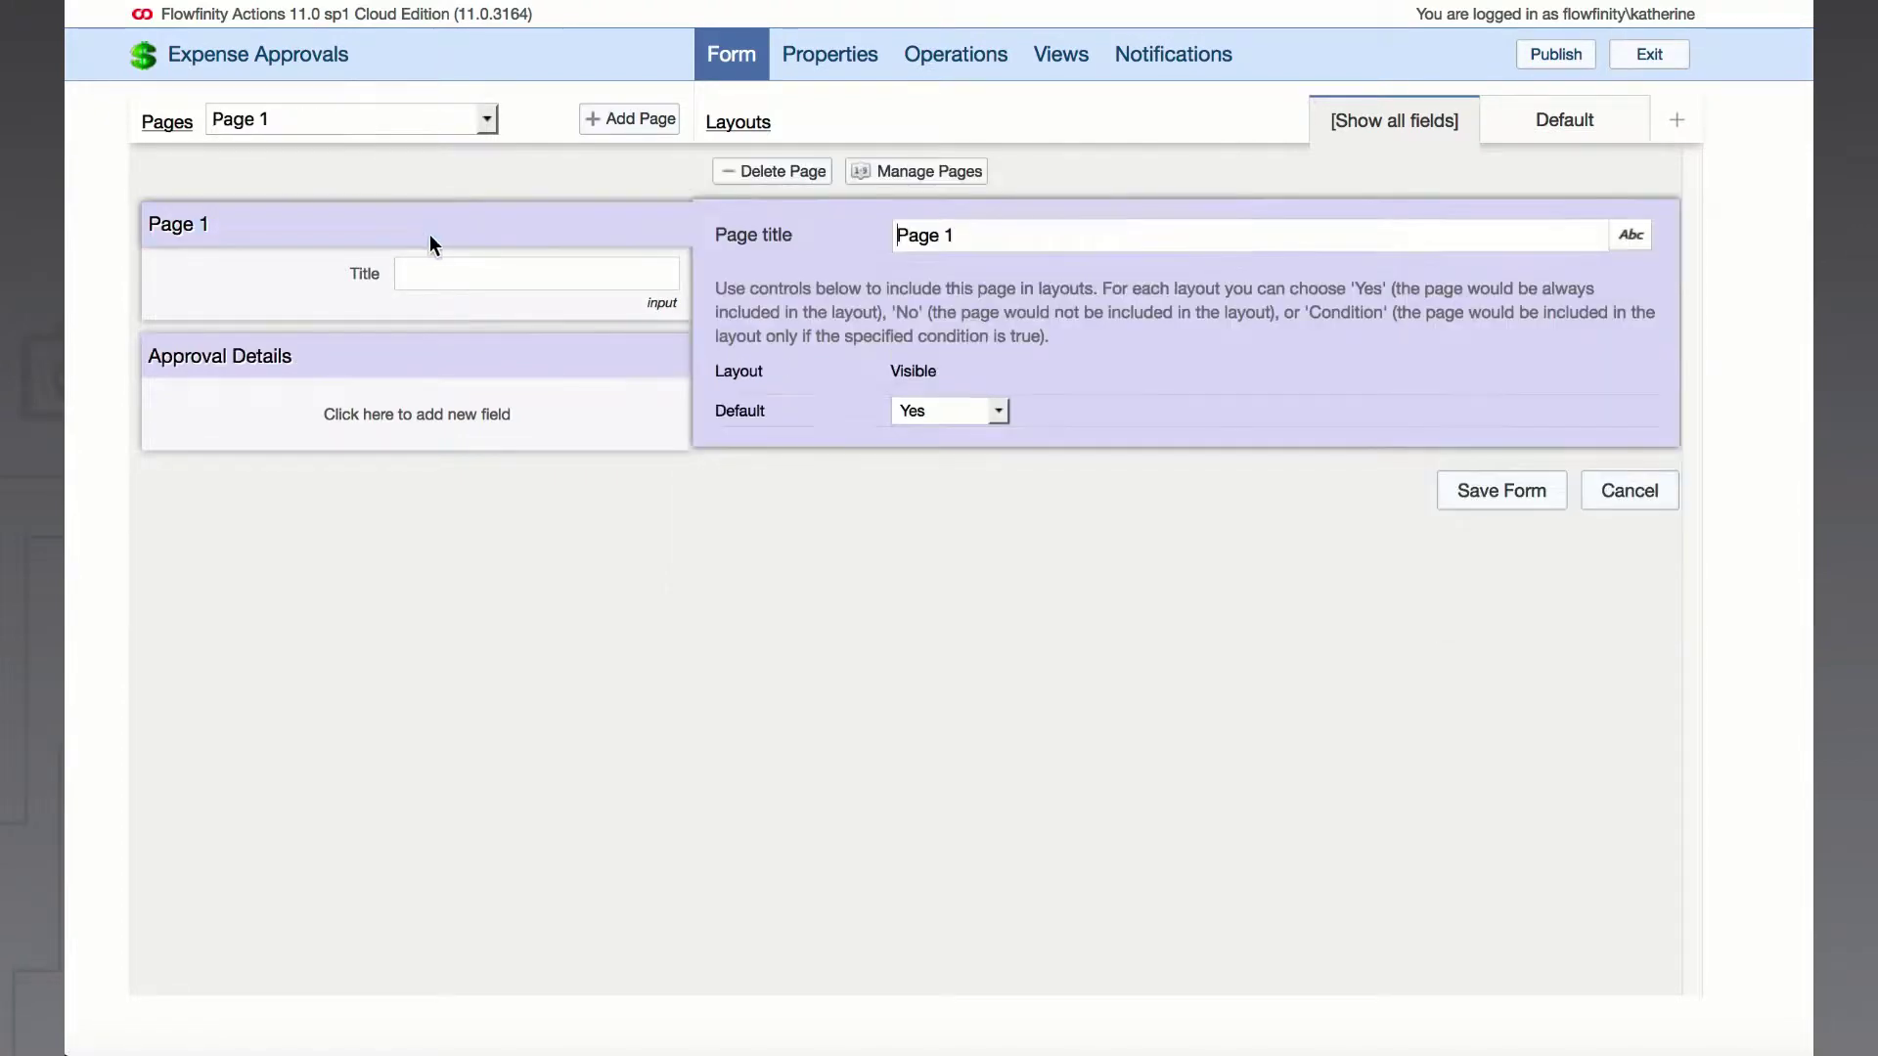
left_click_drag(956, 237, 861, 234)
type("Expense Details")
Examine the field types available for the Title field, from entry and selection fields to display, lookup and special fields
left_click(567, 272)
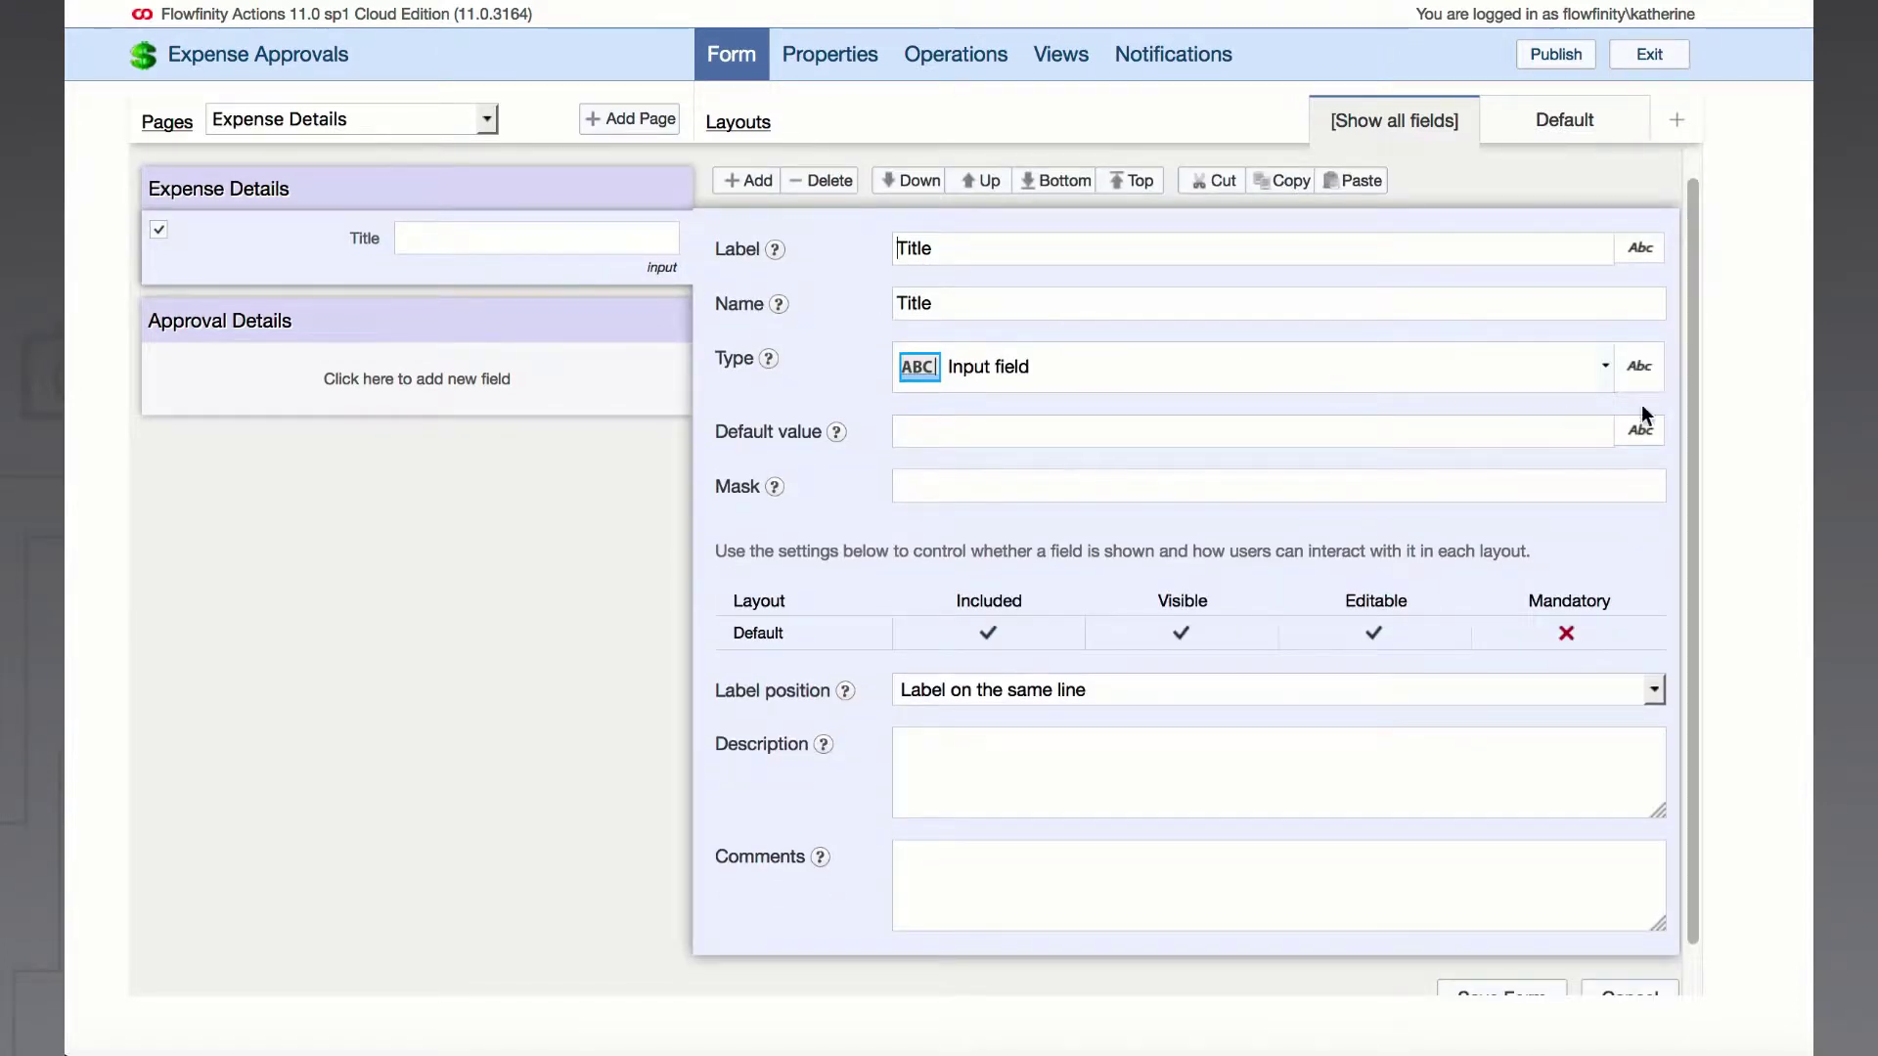
left_click(1605, 368)
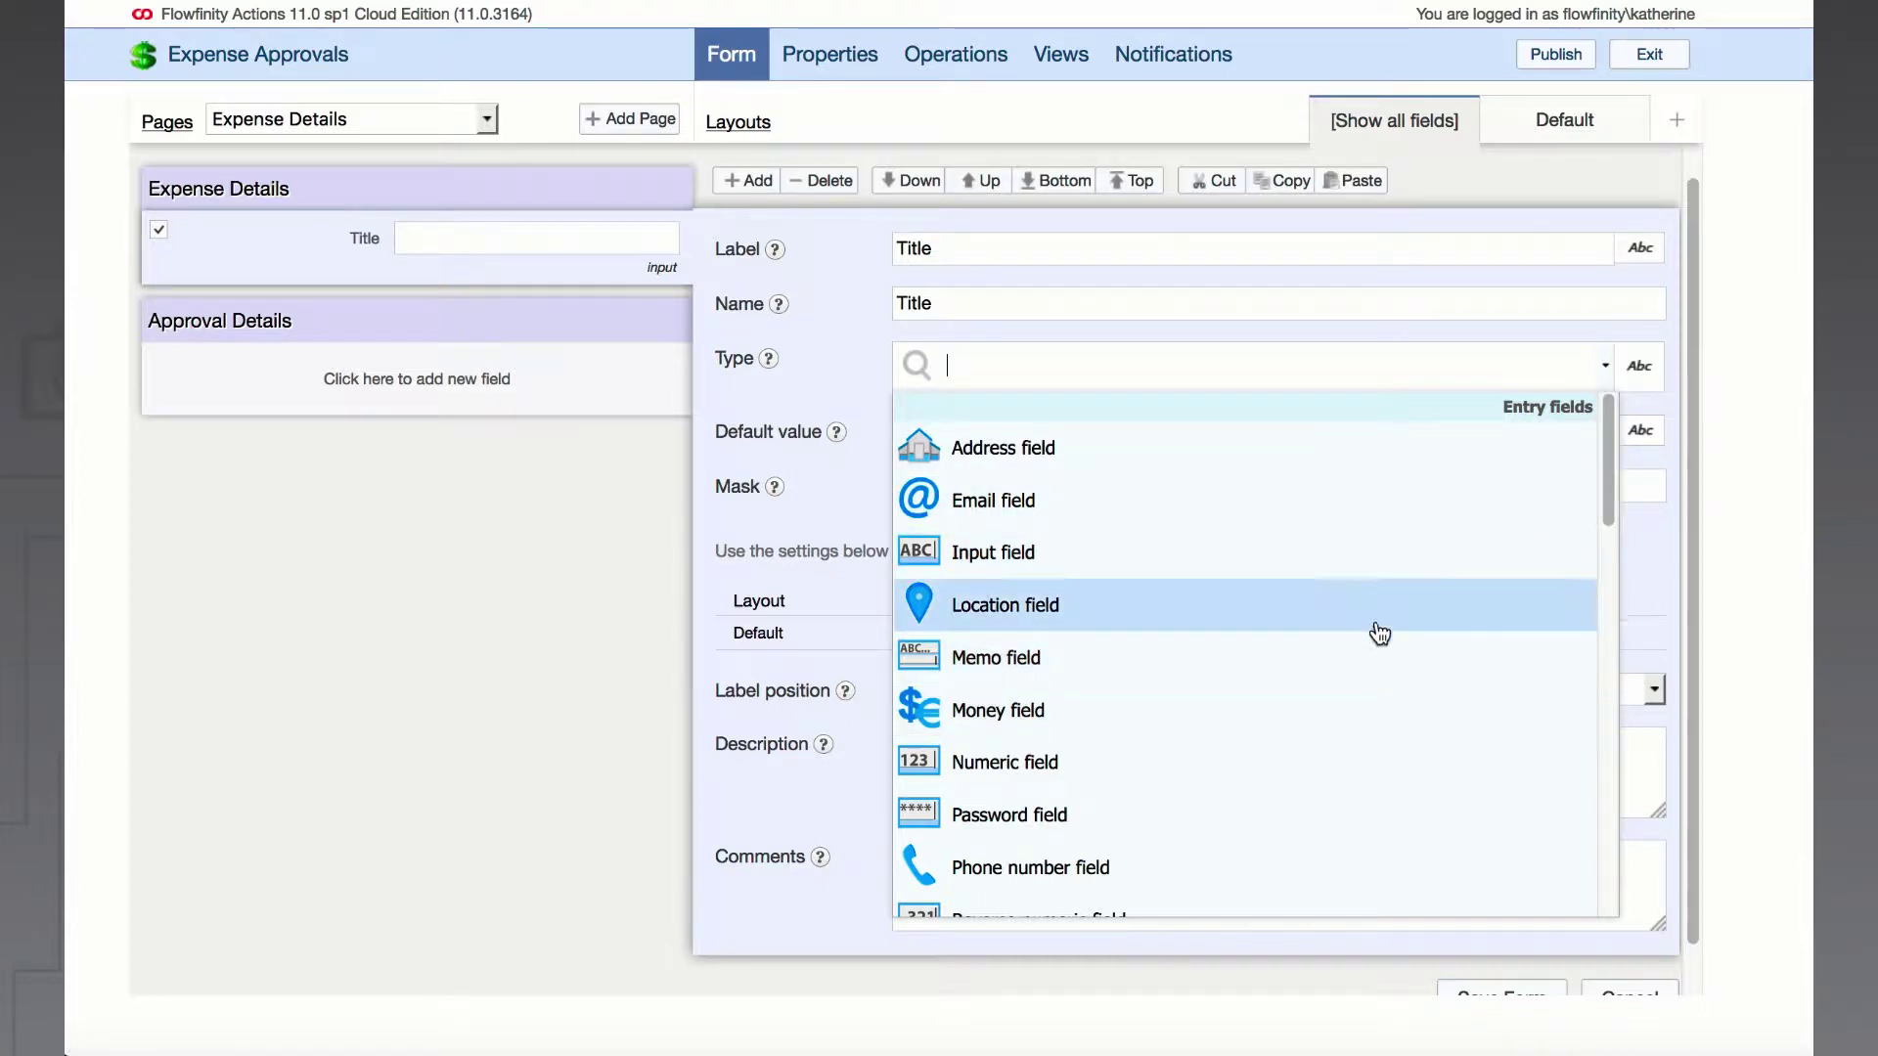
left_click_drag(1606, 480, 1625, 655)
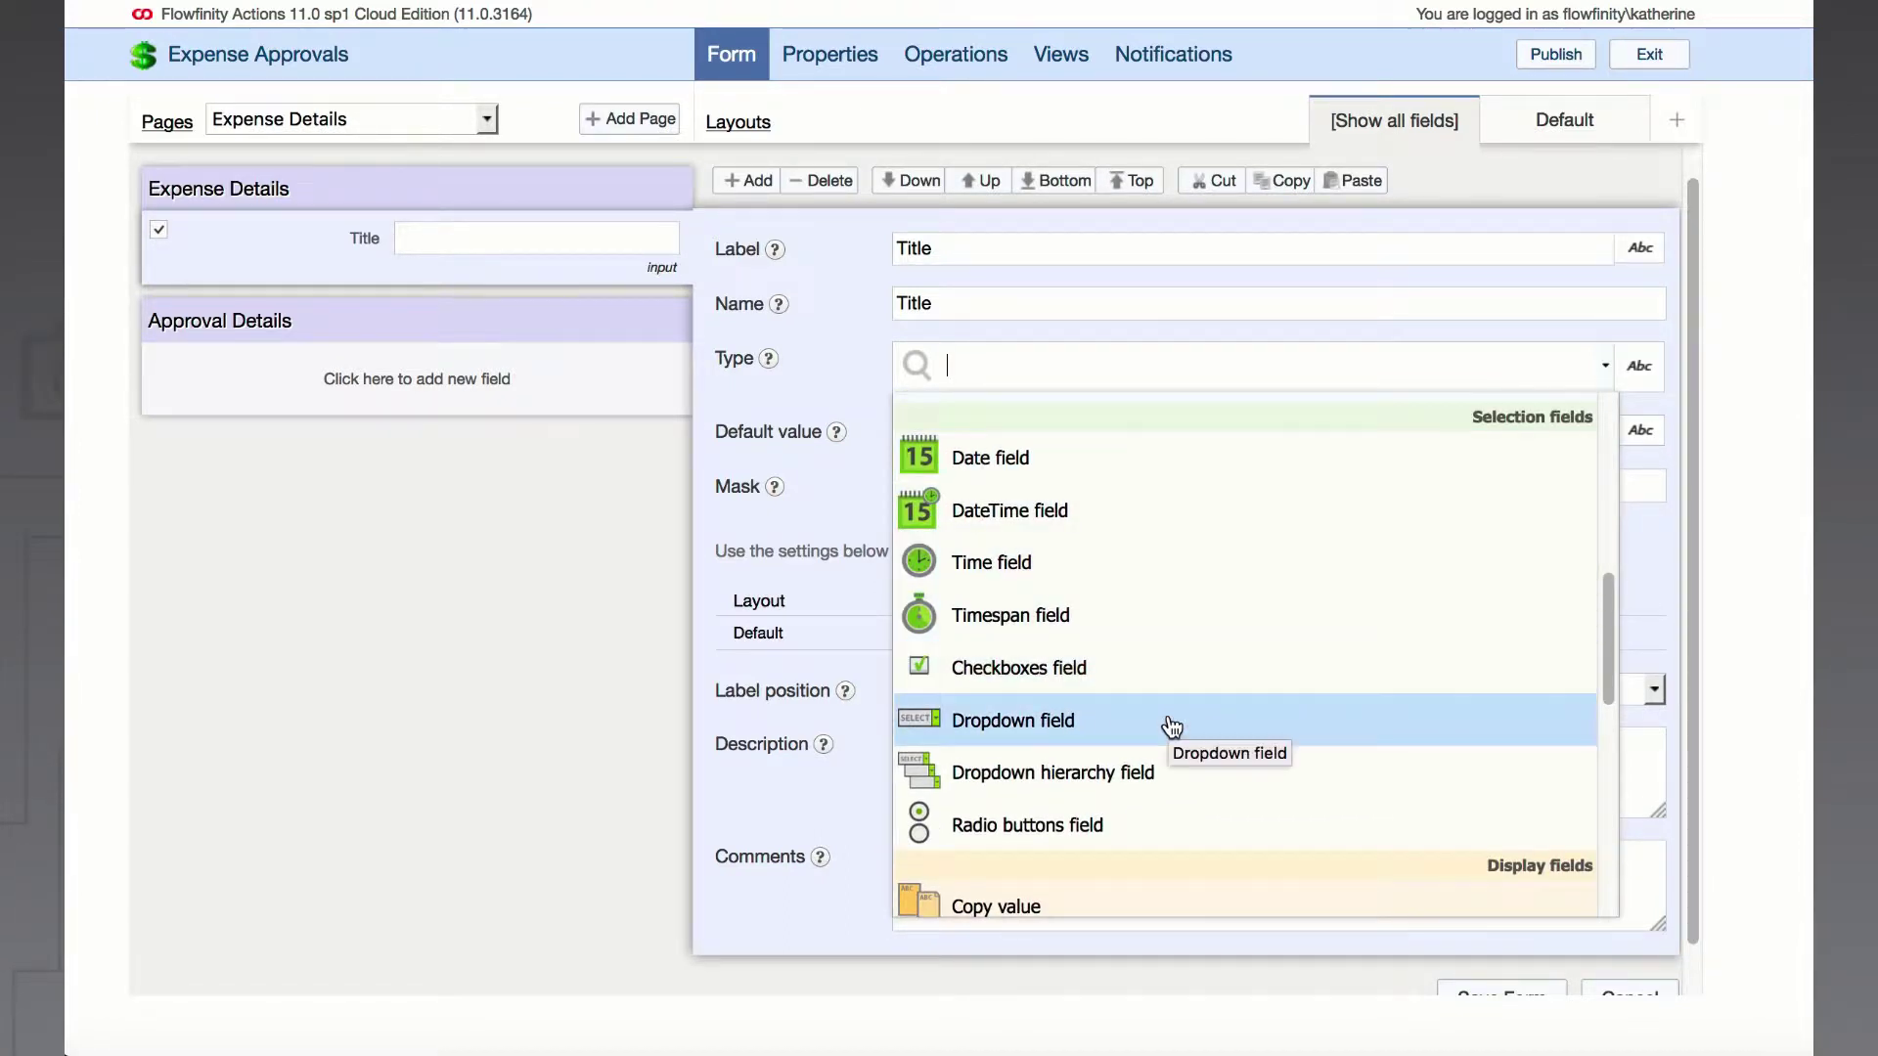
left_click_drag(1616, 667, 1605, 794)
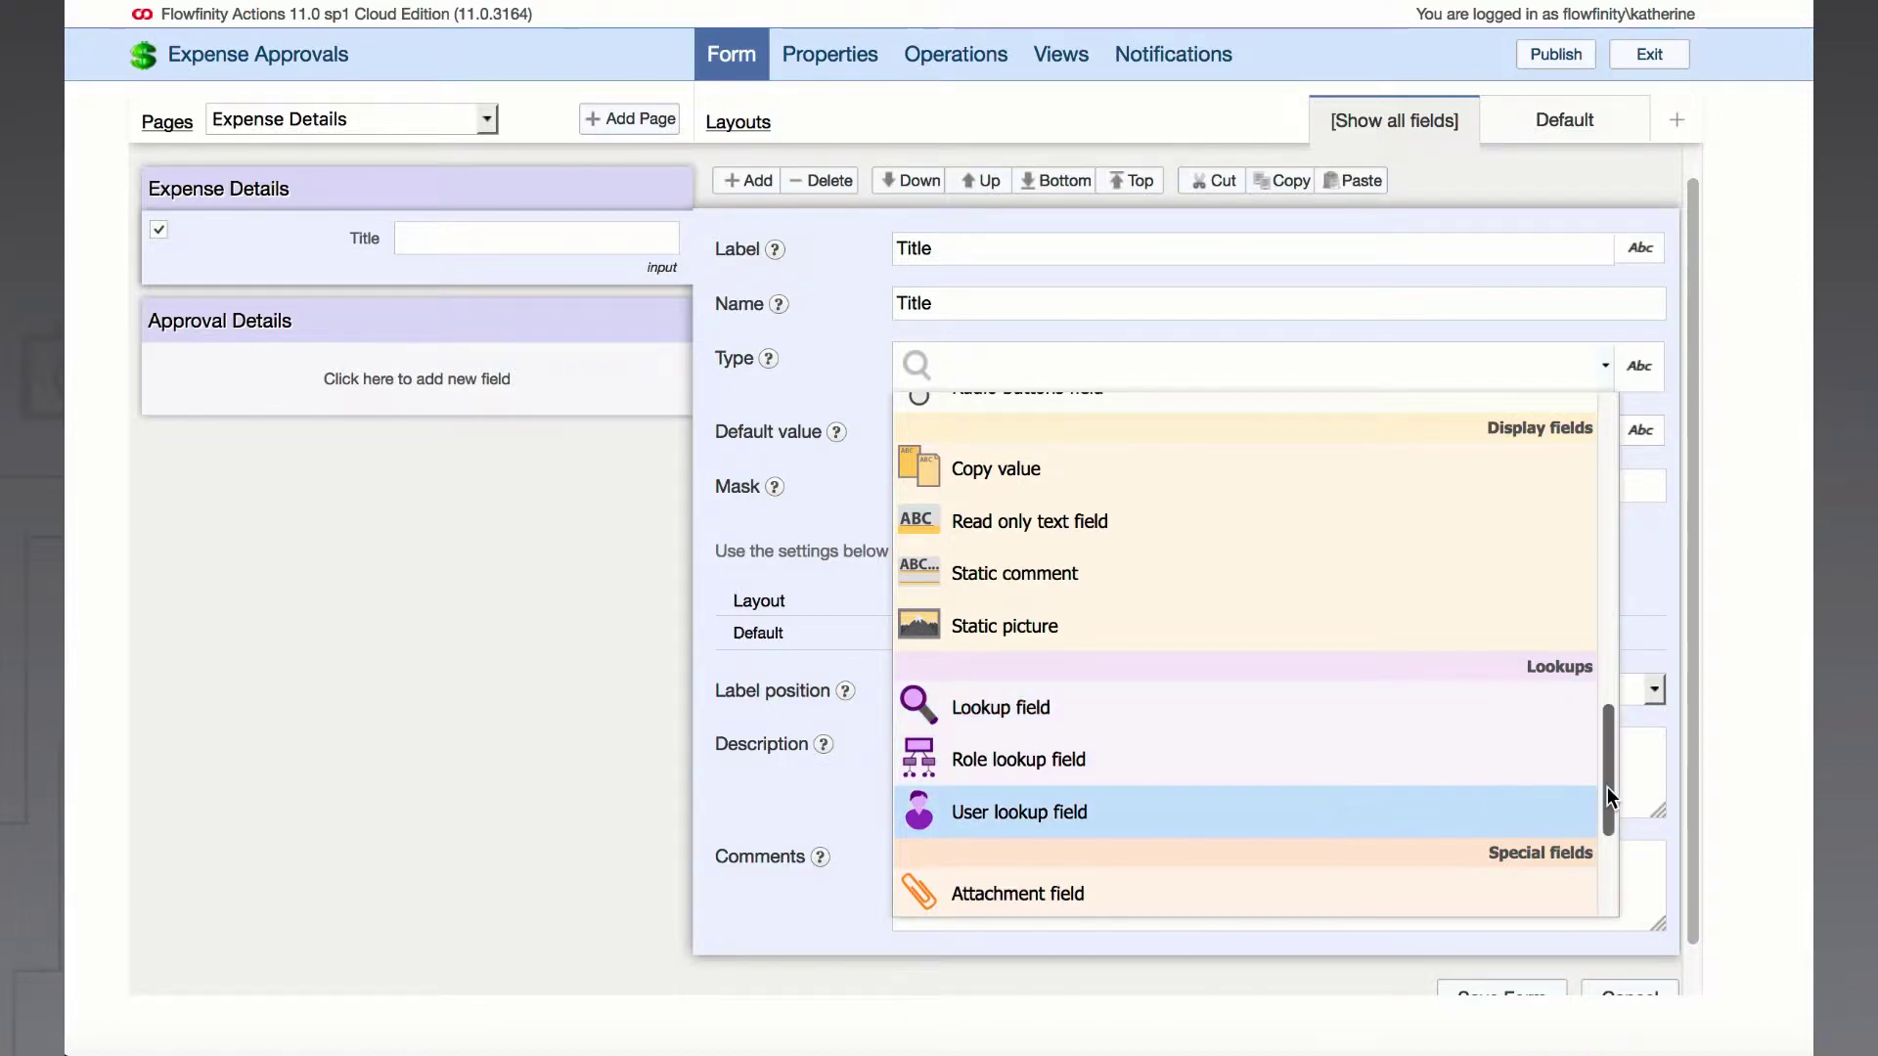
scroll(1389, 783, "down", 3)
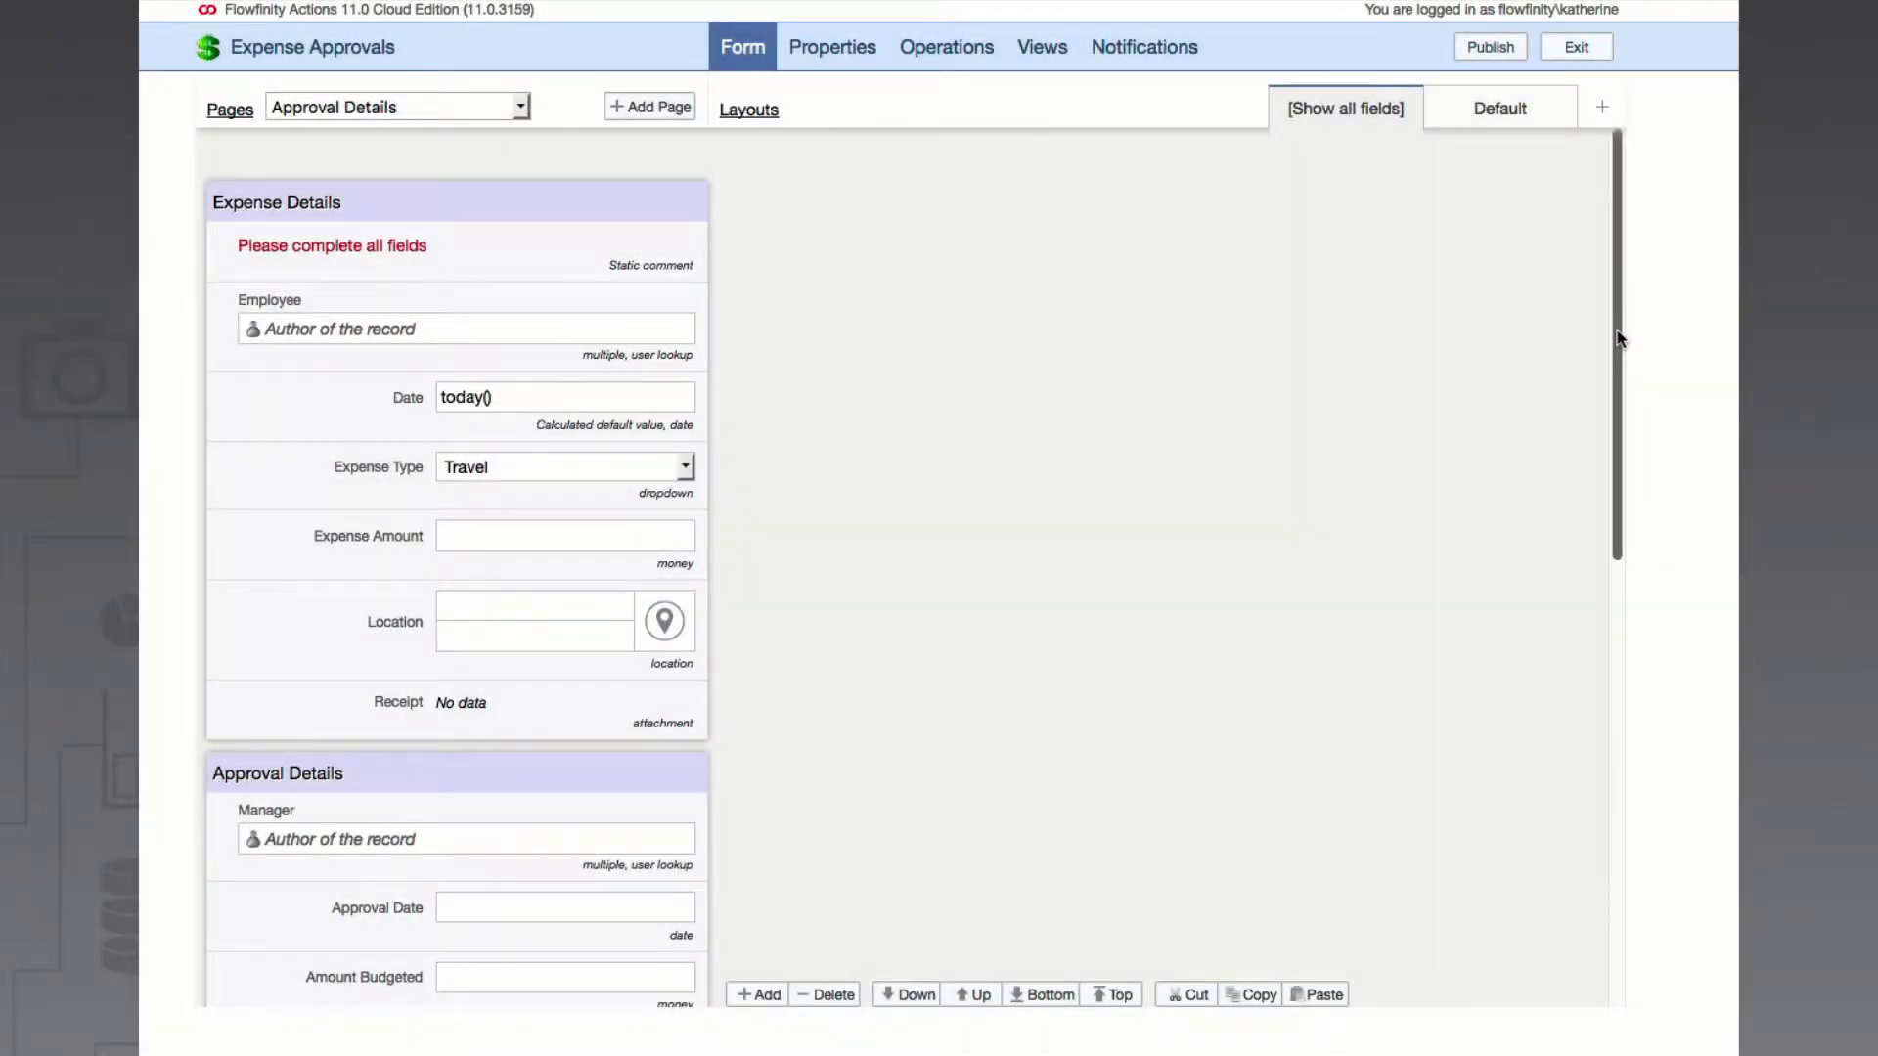
Change the Budget Variance money field on the Approval Details page from a data field to a formula calculation
left_click_drag(1619, 362, 1644, 691)
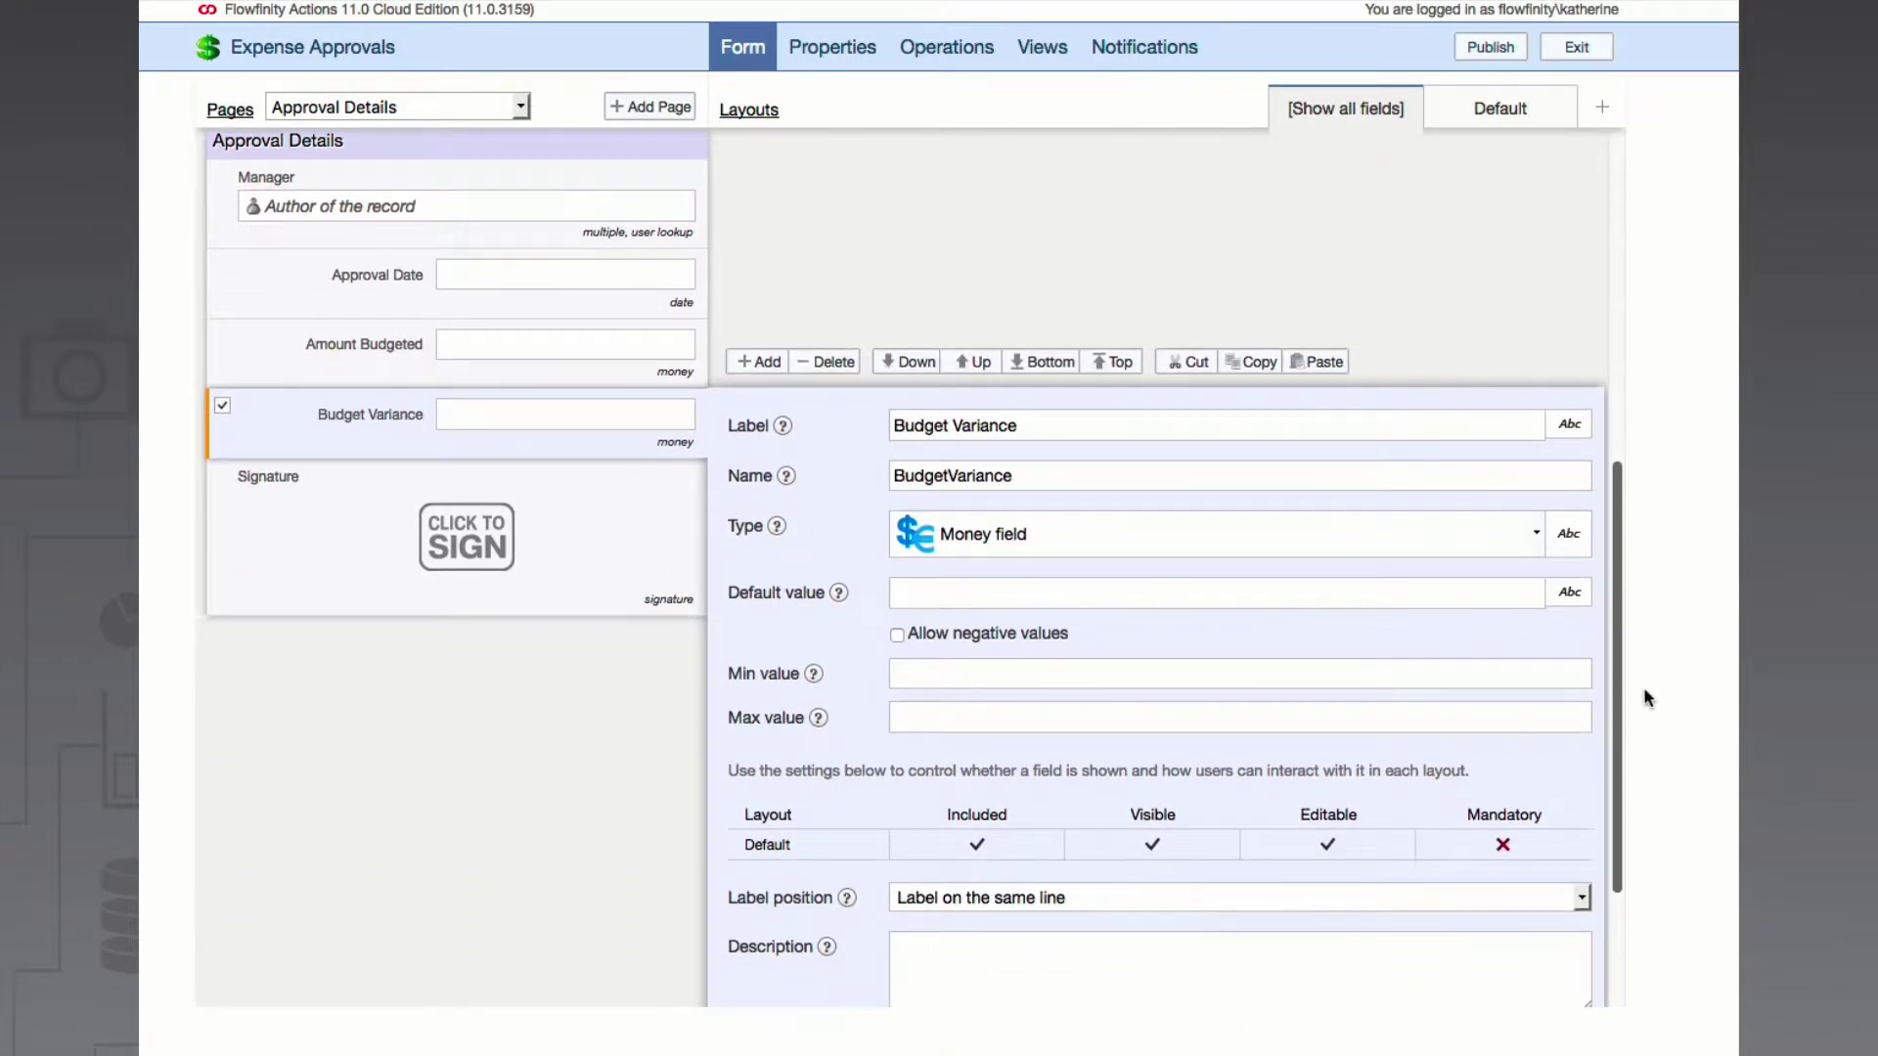
left_click(1569, 538)
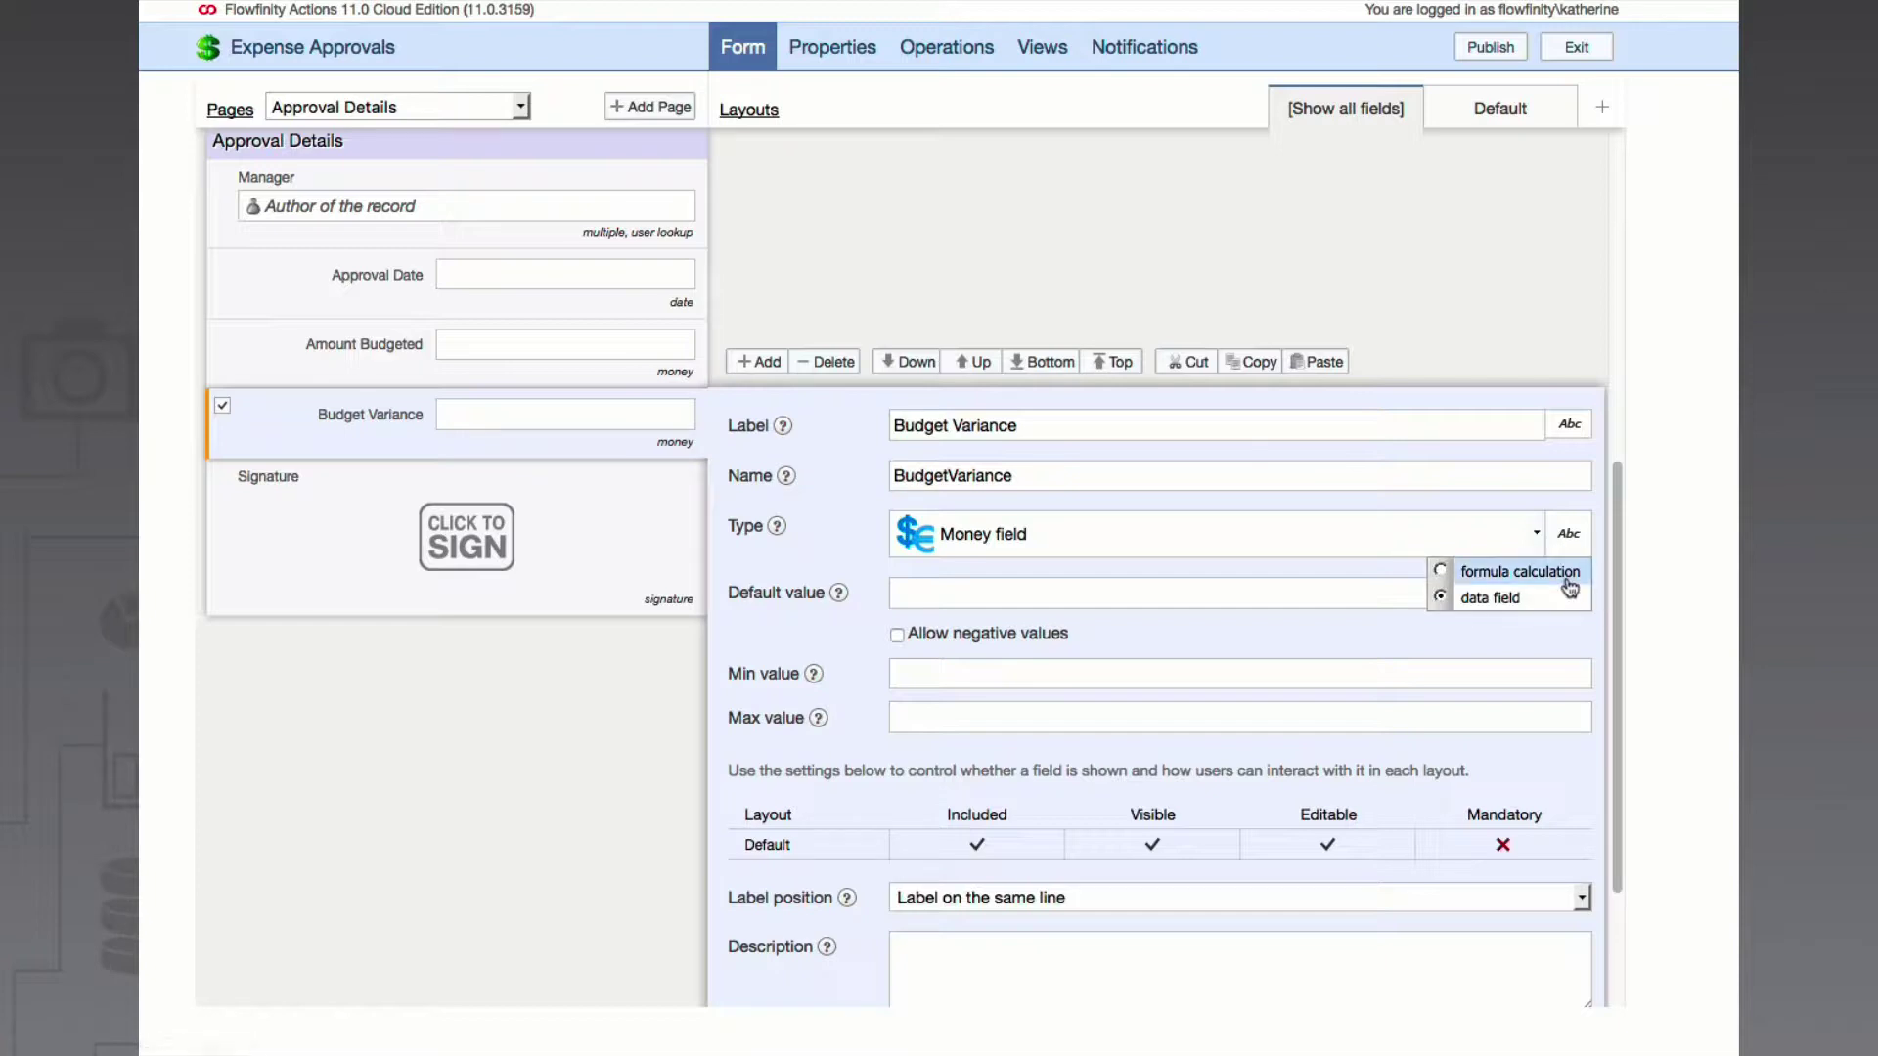
left_click(1568, 581)
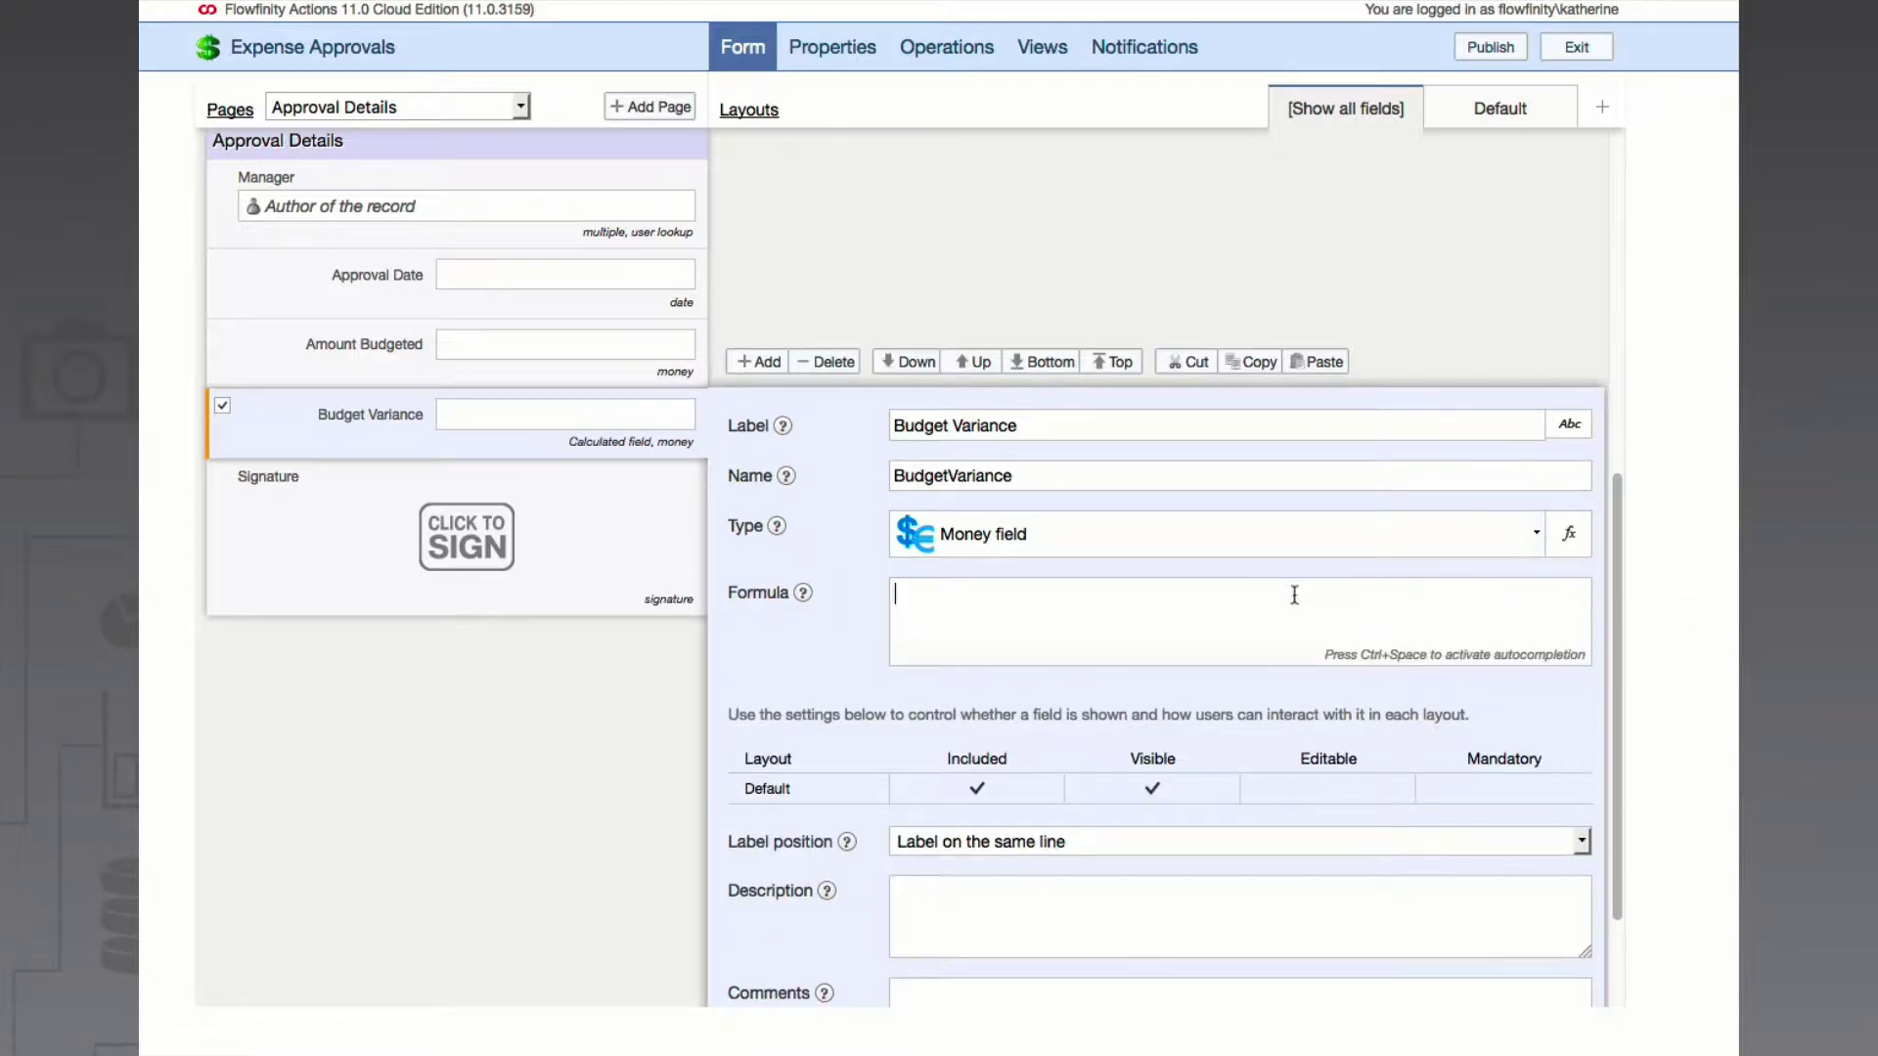
Set the Budget Variance formula to AmountBudgeted-ExpenseAmount and save the form
key("ctrl+space")
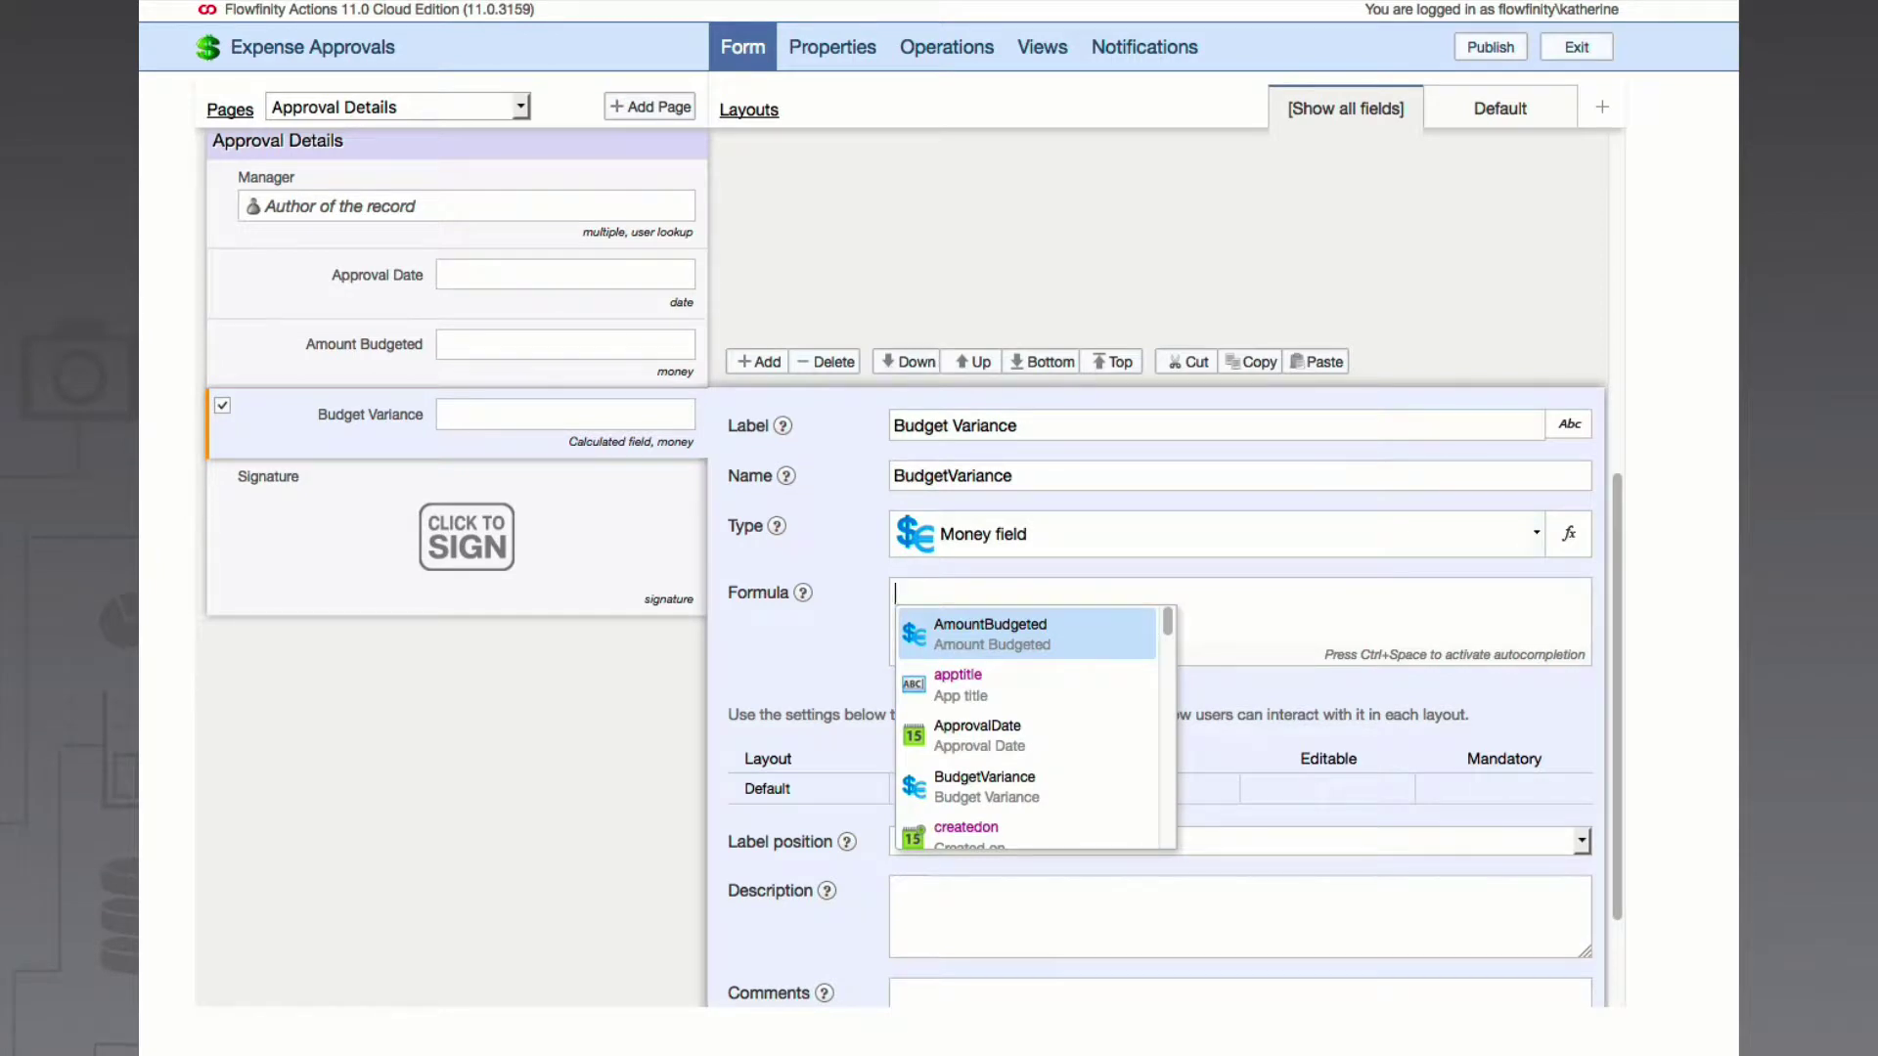
key("Return")
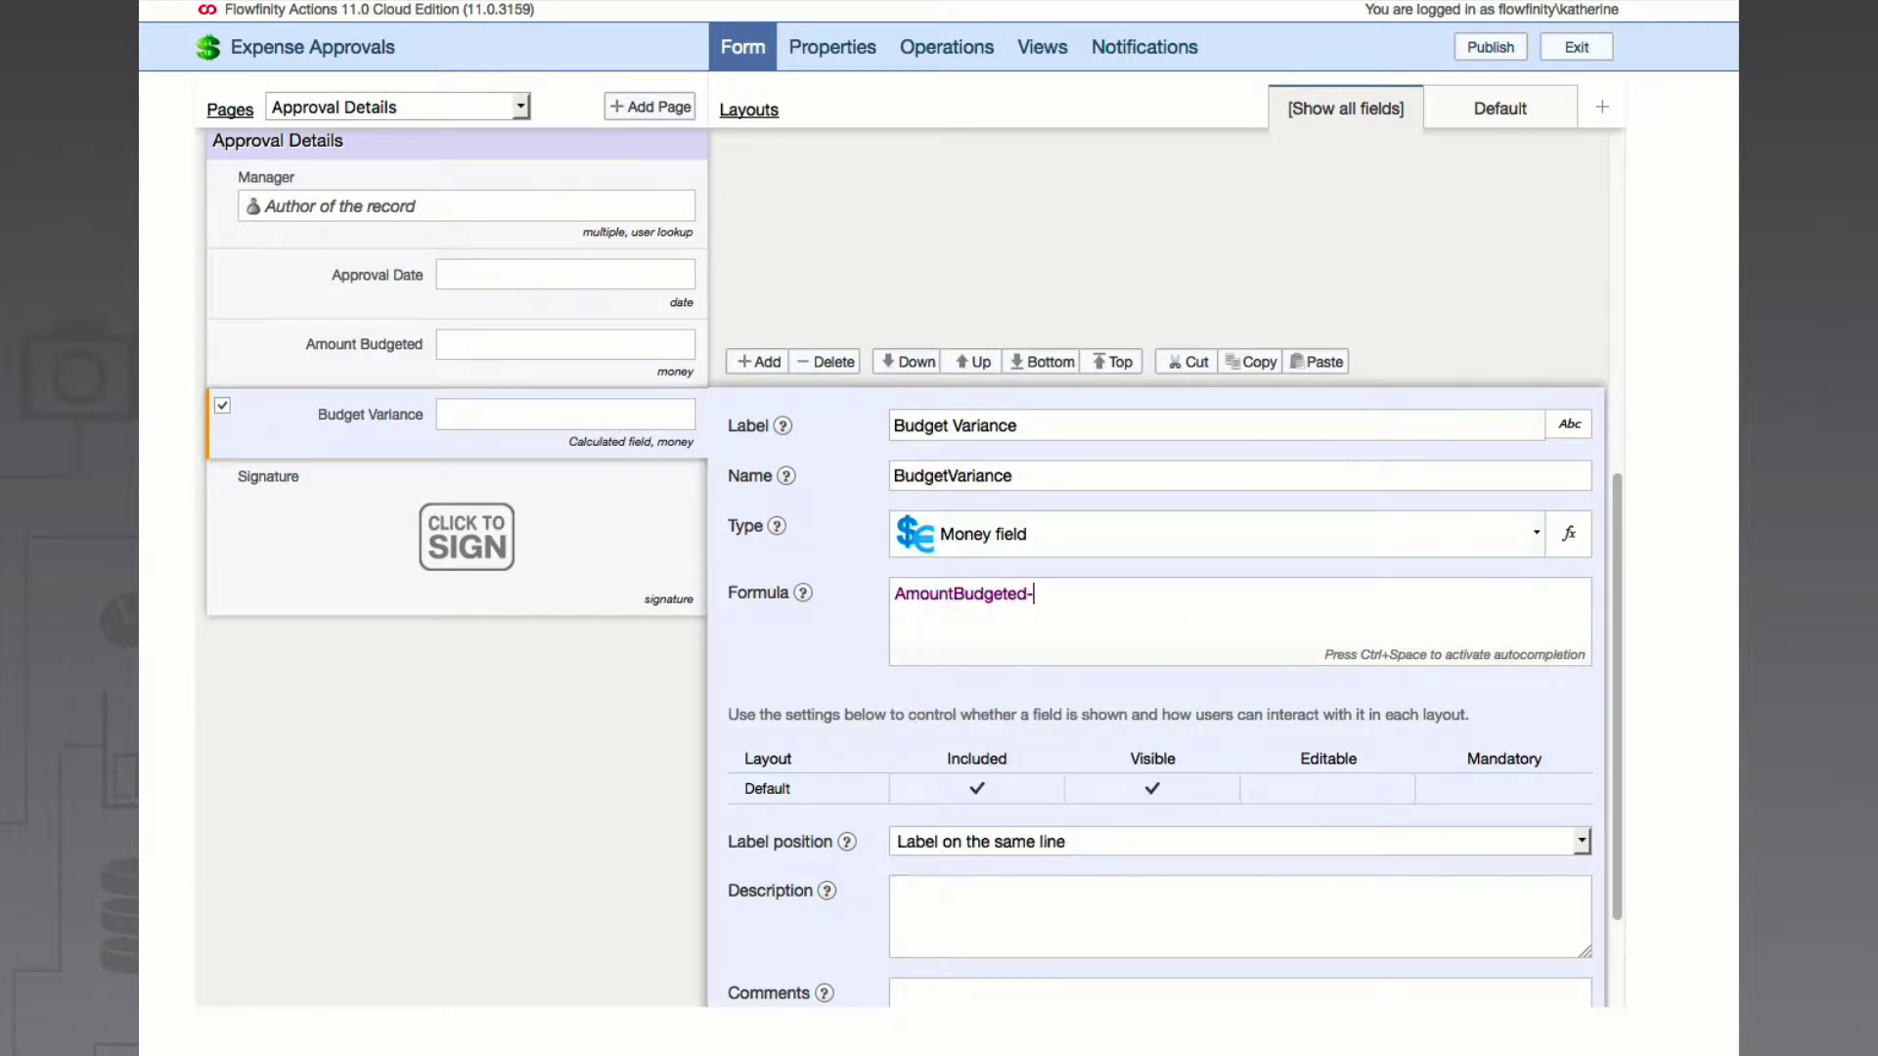
key("ctrl+space")
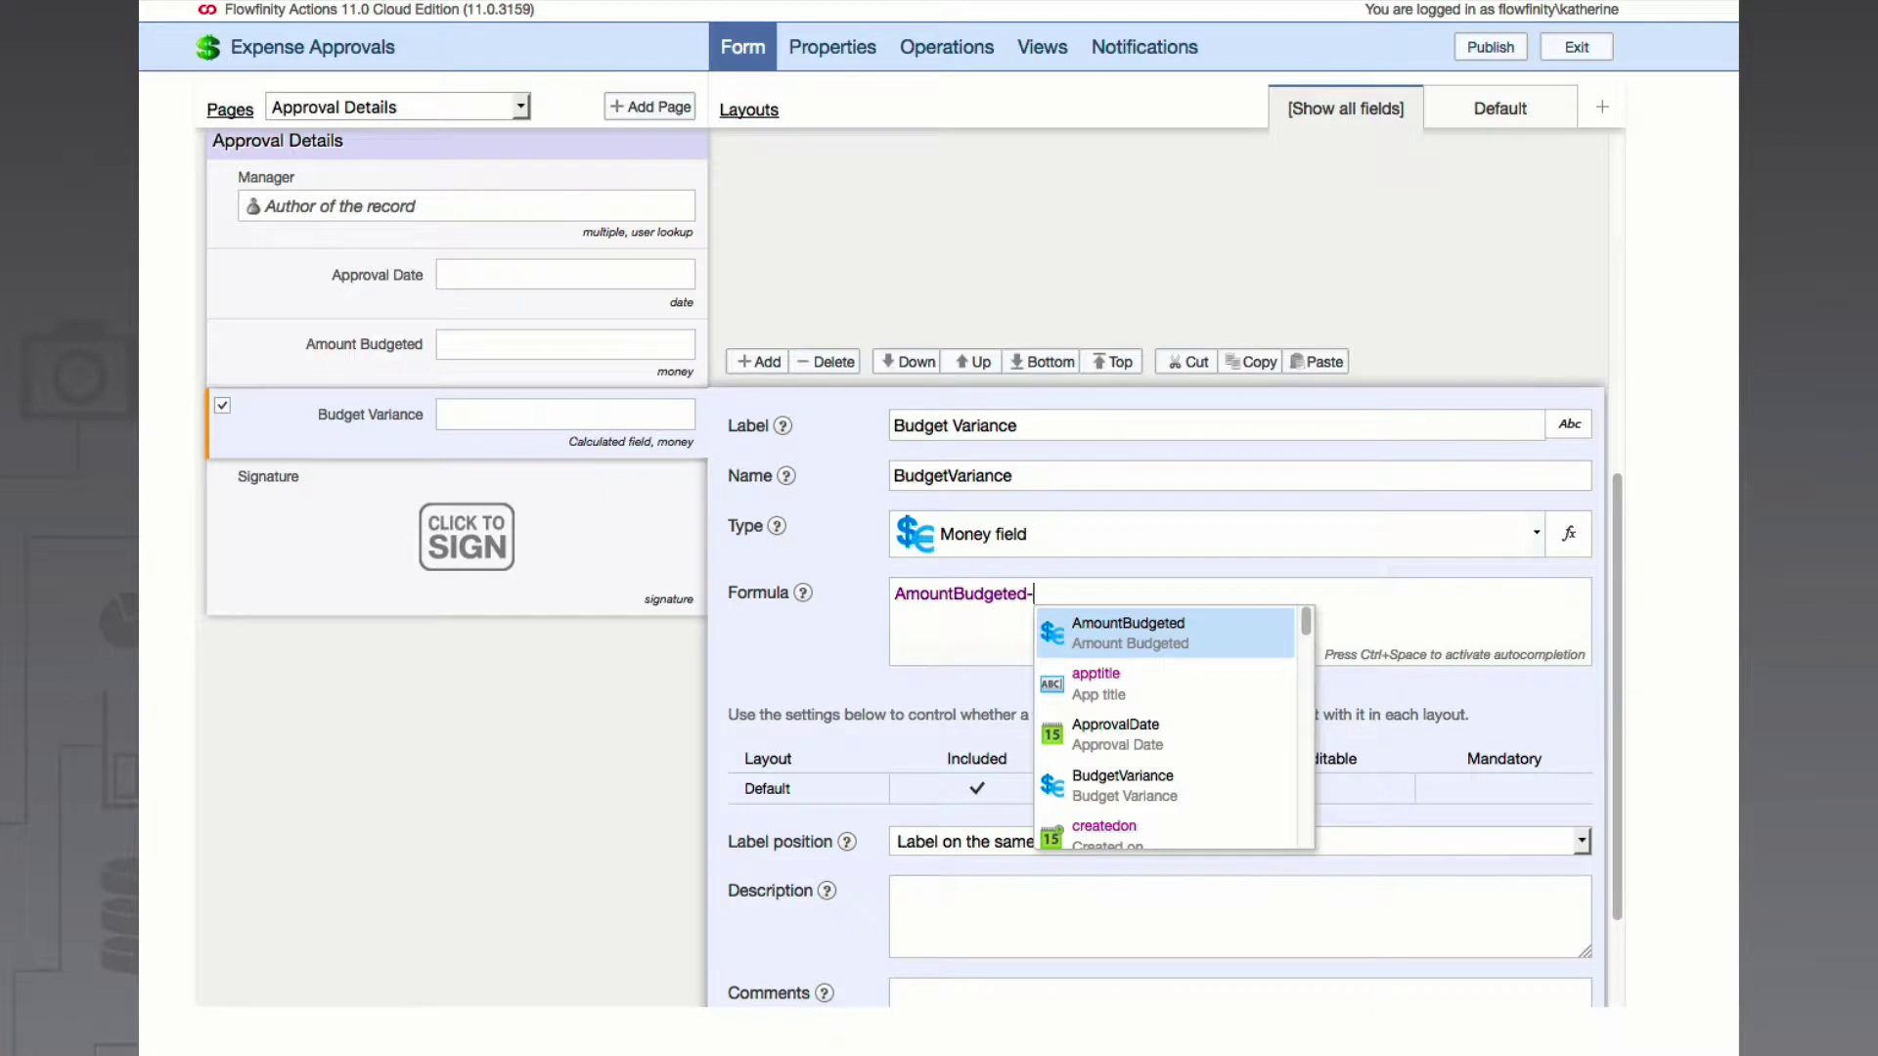
type("exp")
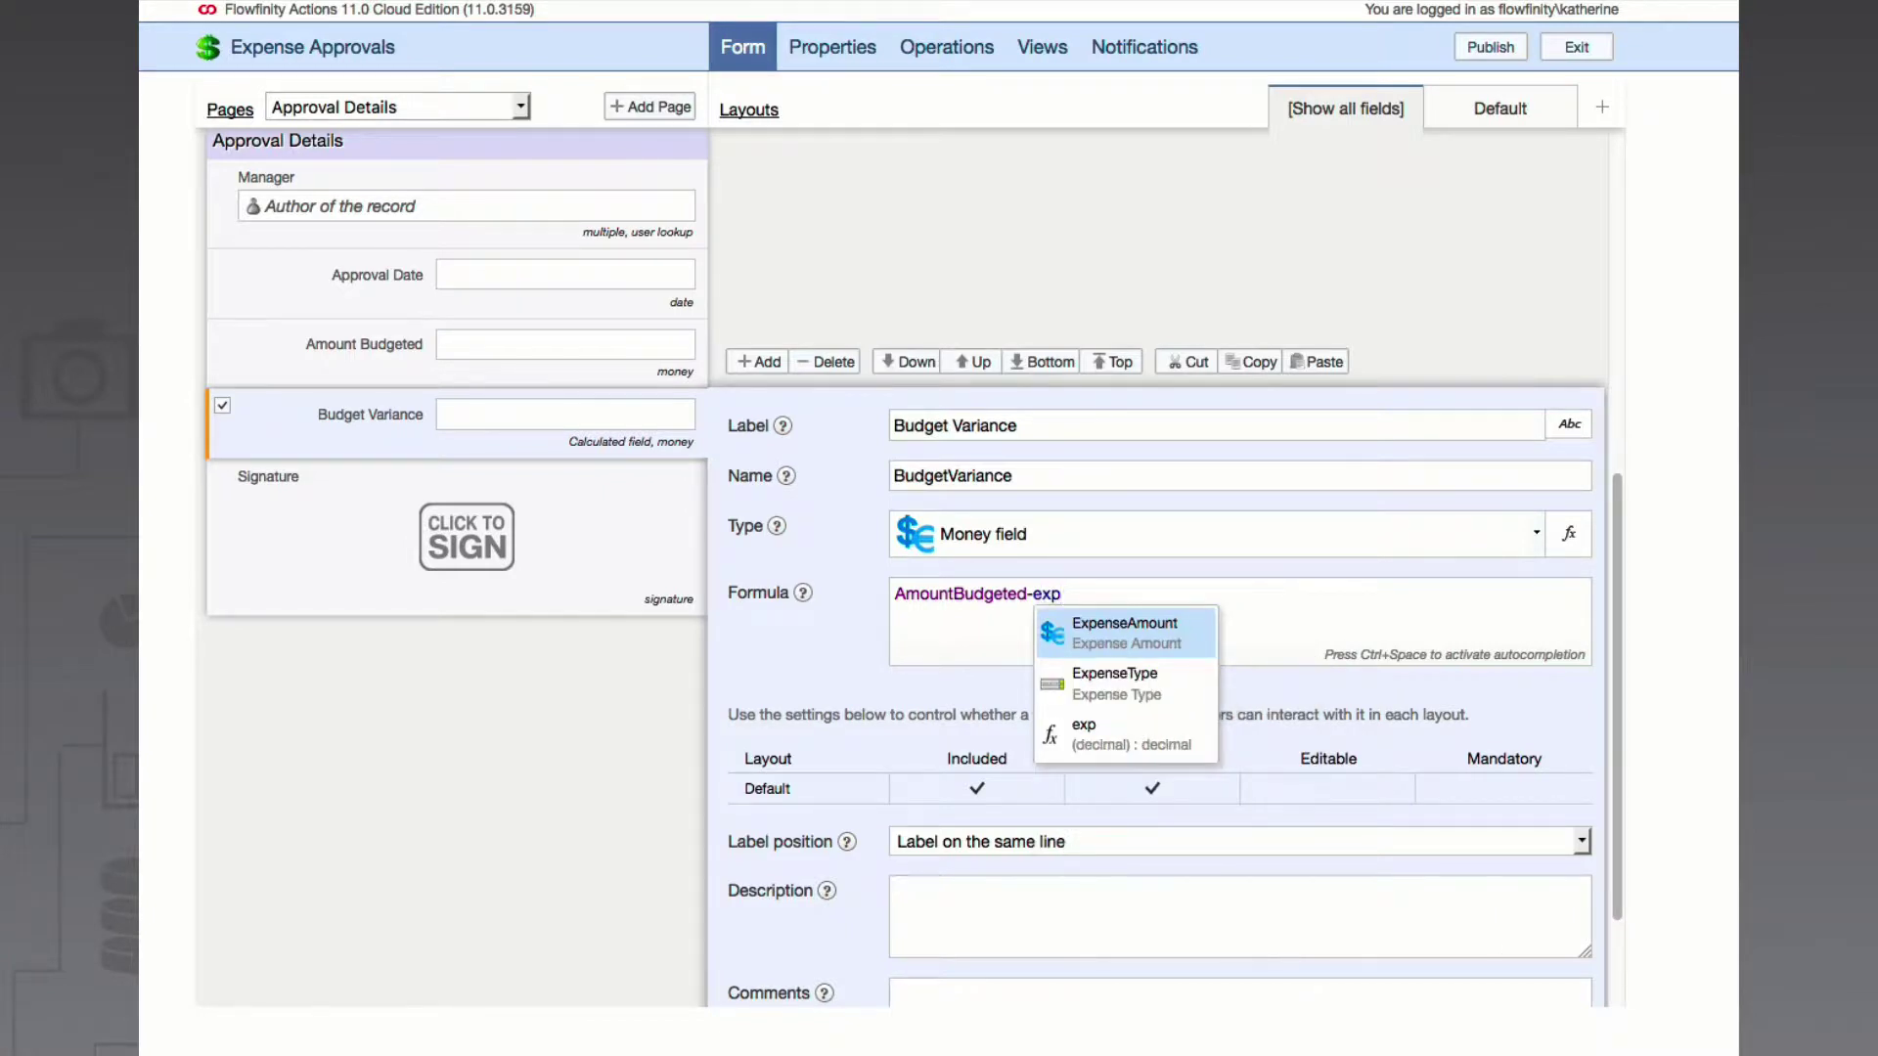
key("Return")
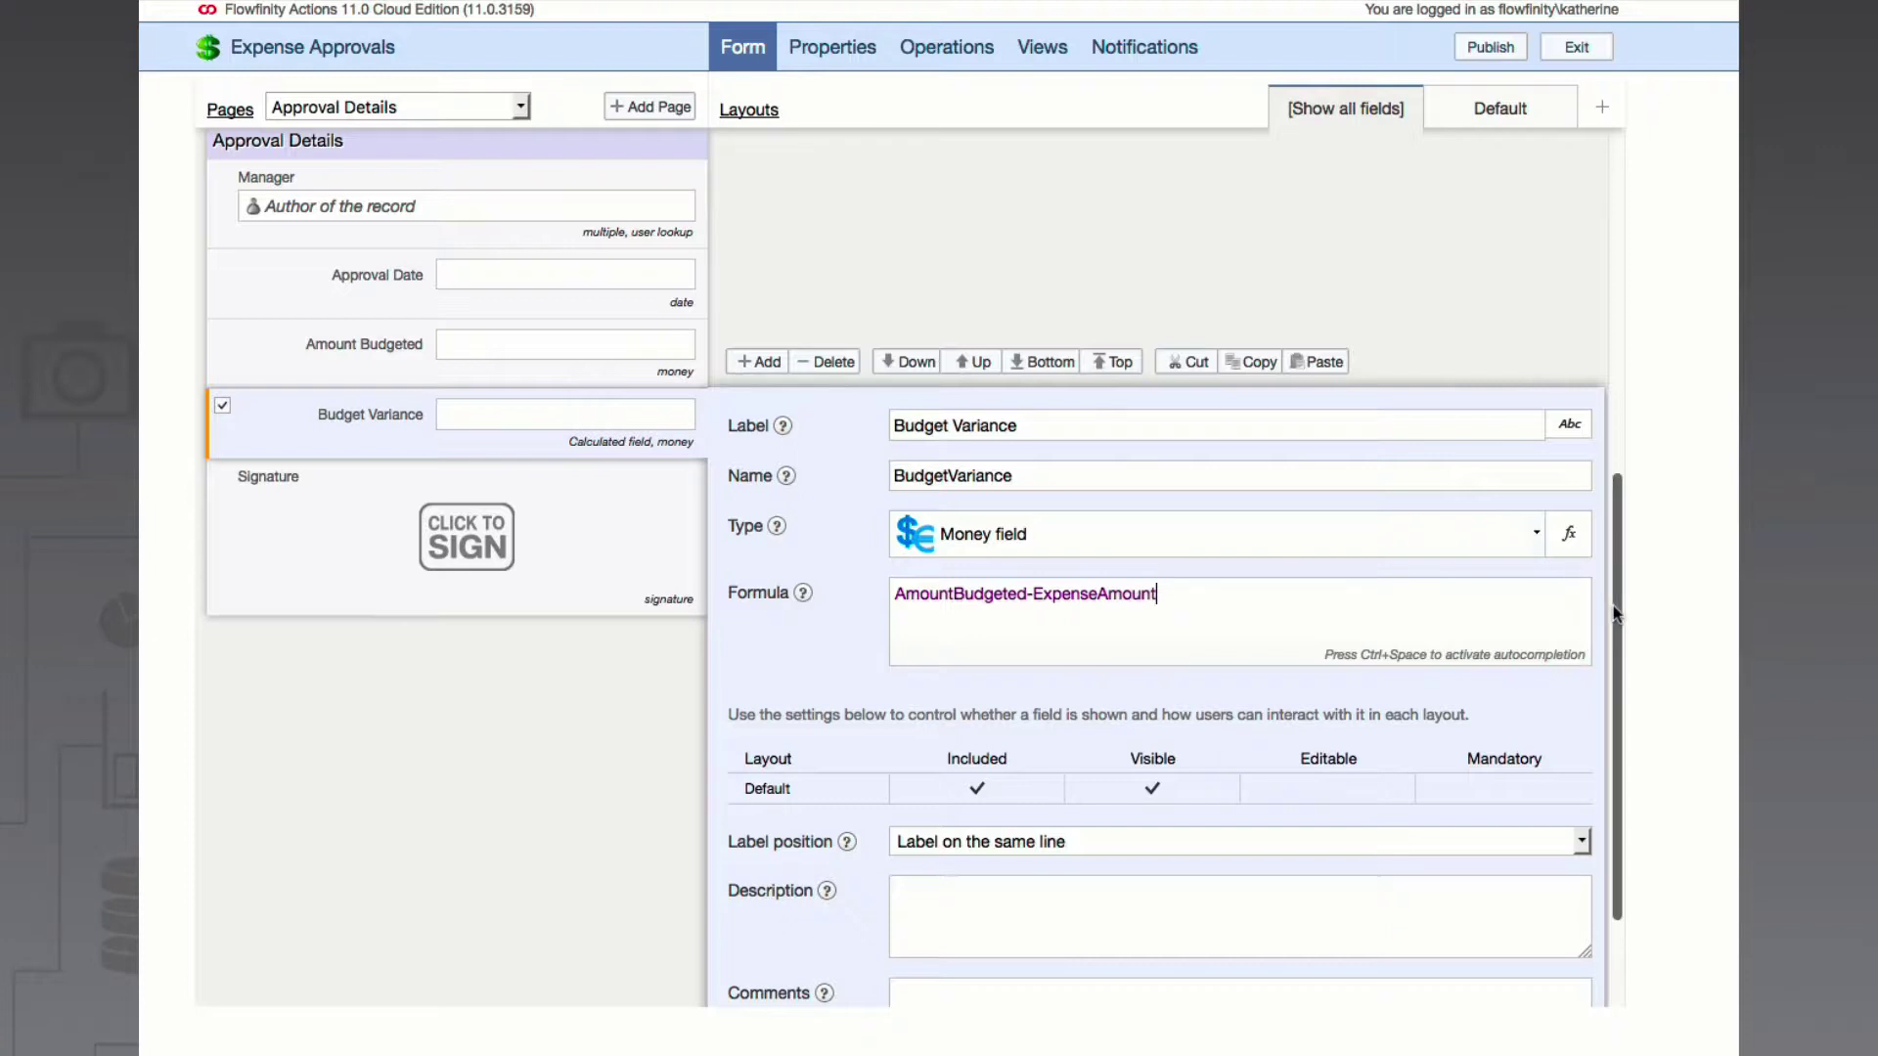
left_click_drag(1614, 613, 1619, 698)
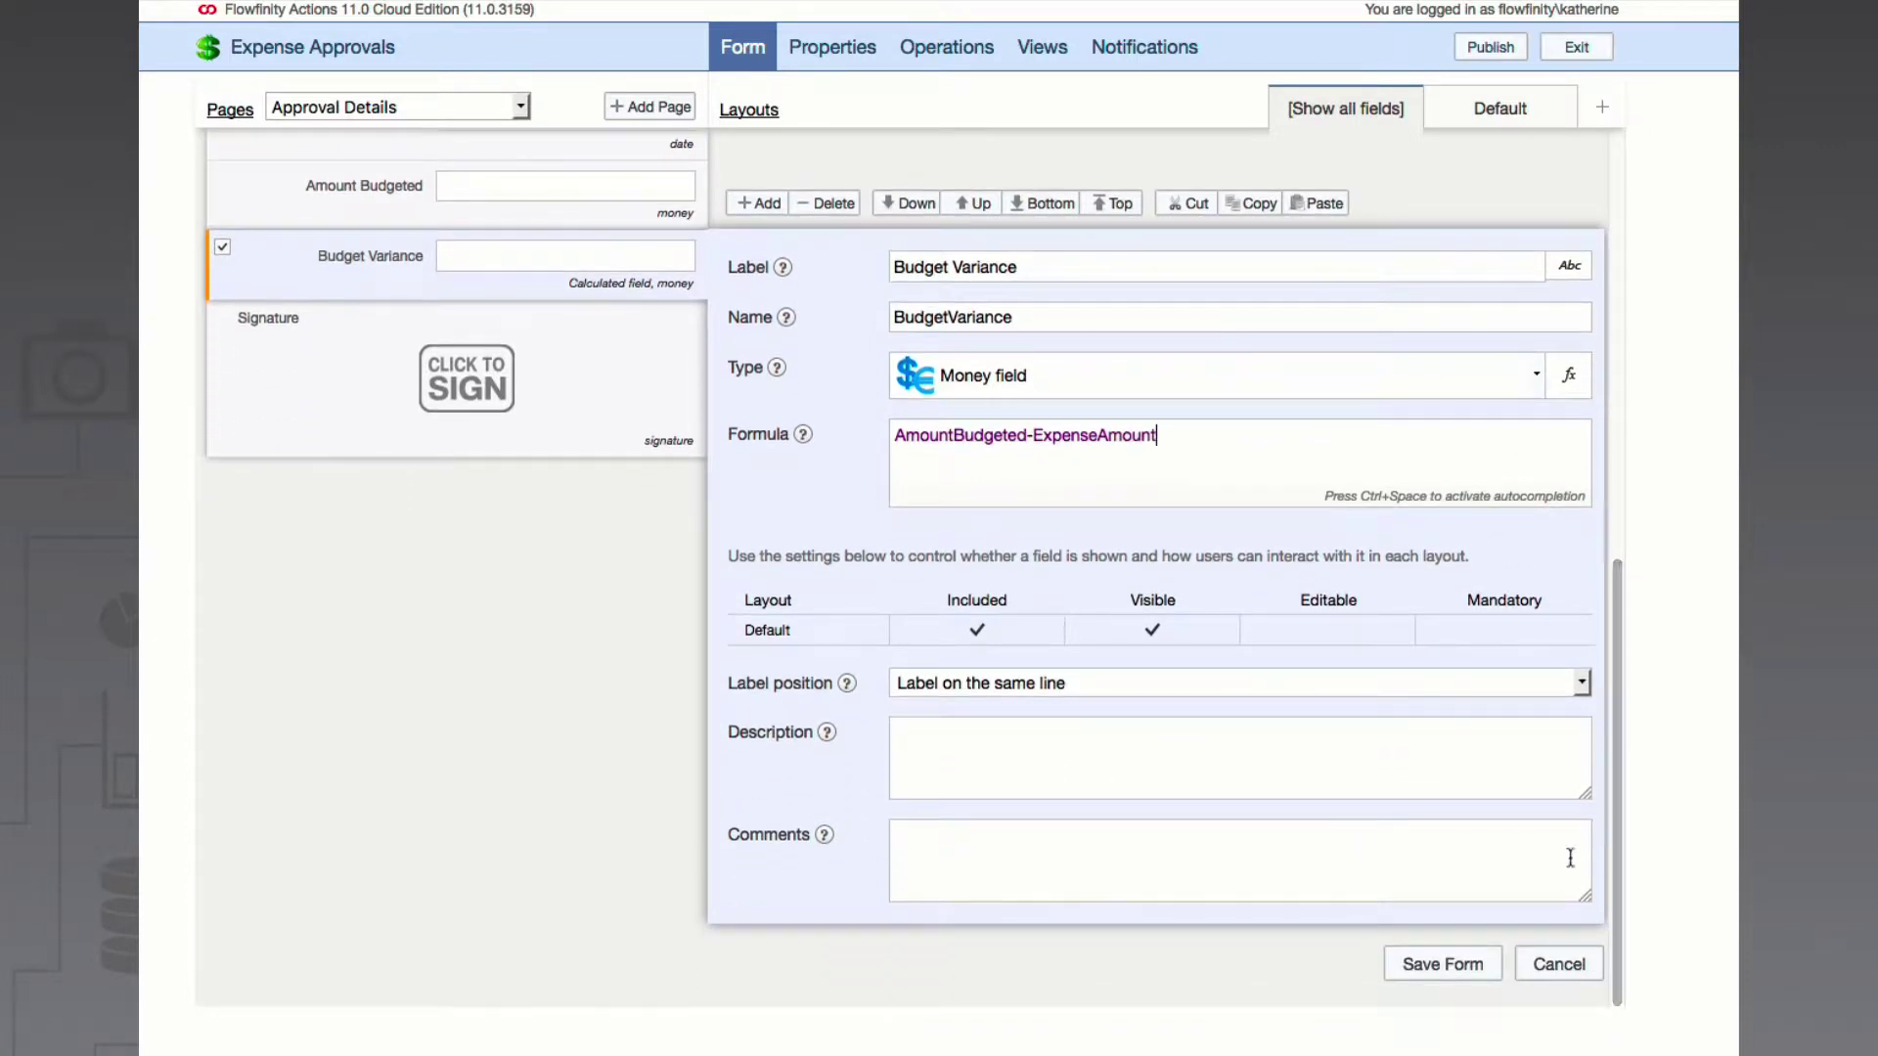
left_click(1450, 968)
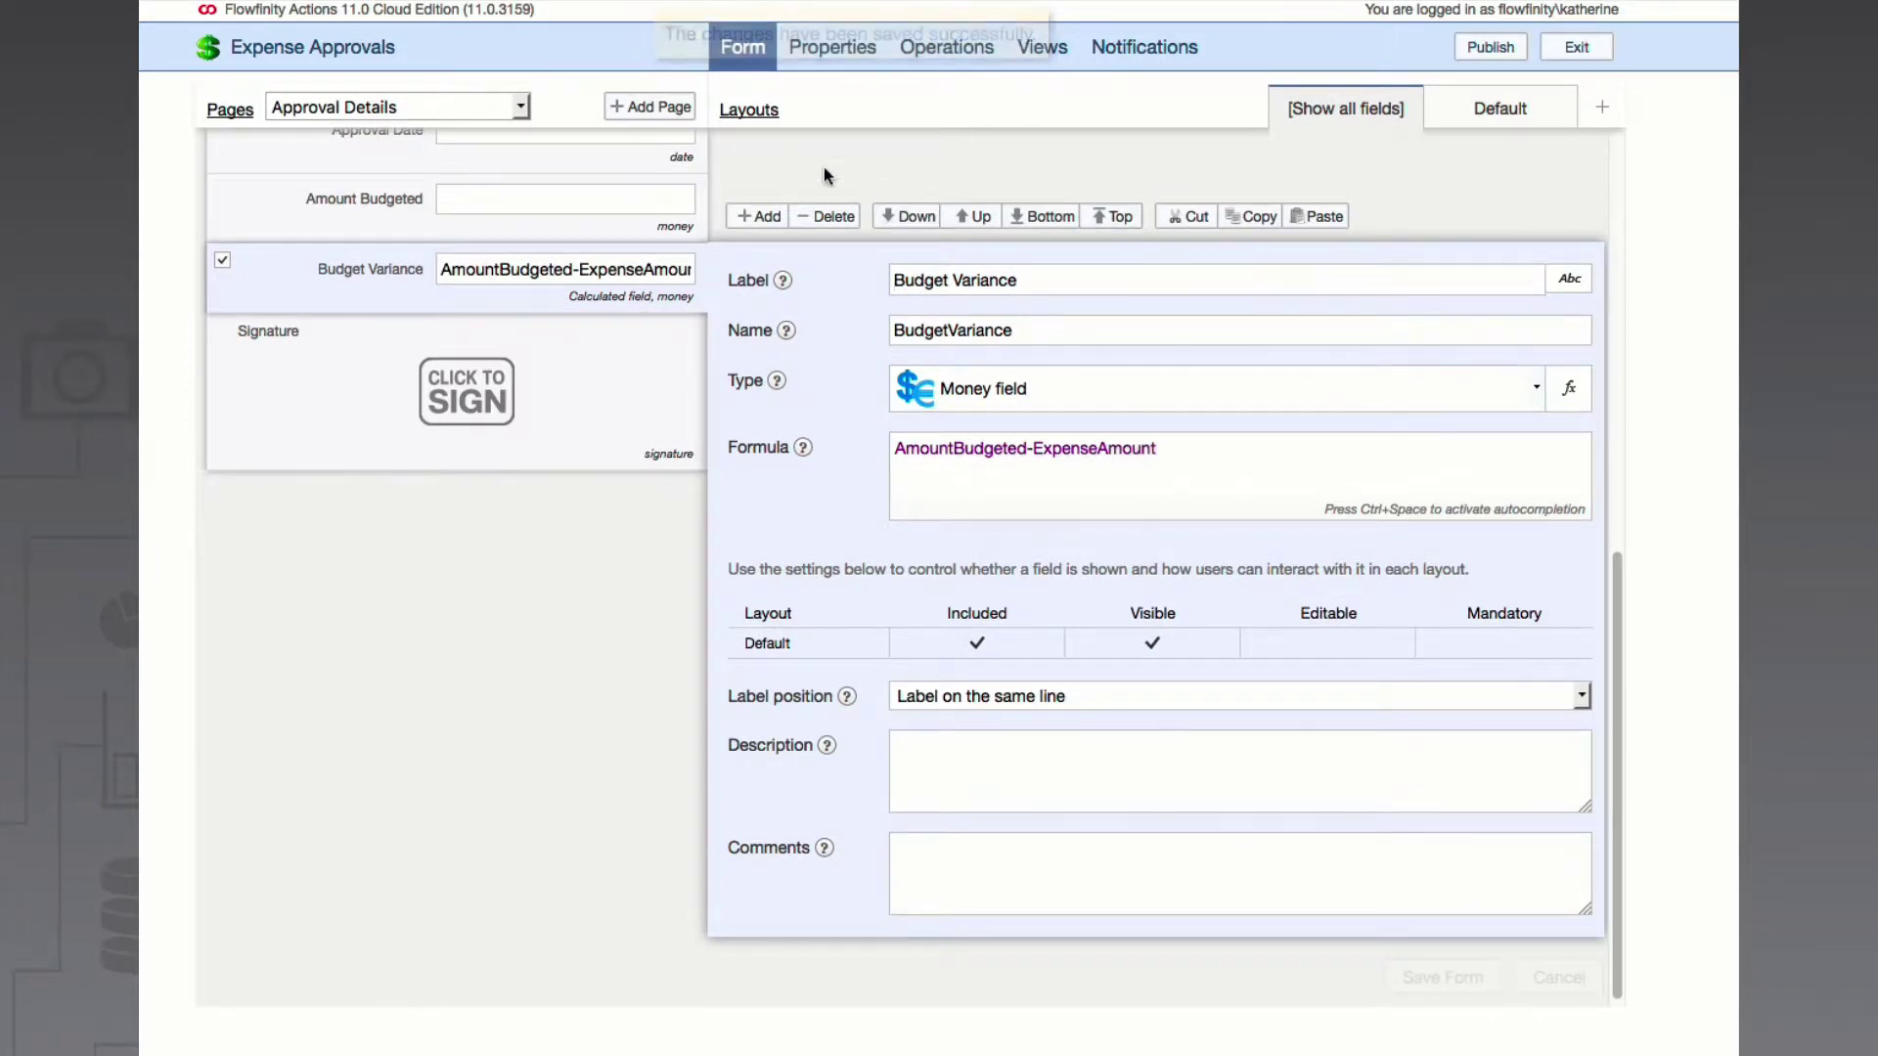
Edit the Default layout so that the Approval Details page is not visible, accepting the reset of its field settings
left_click(755, 111)
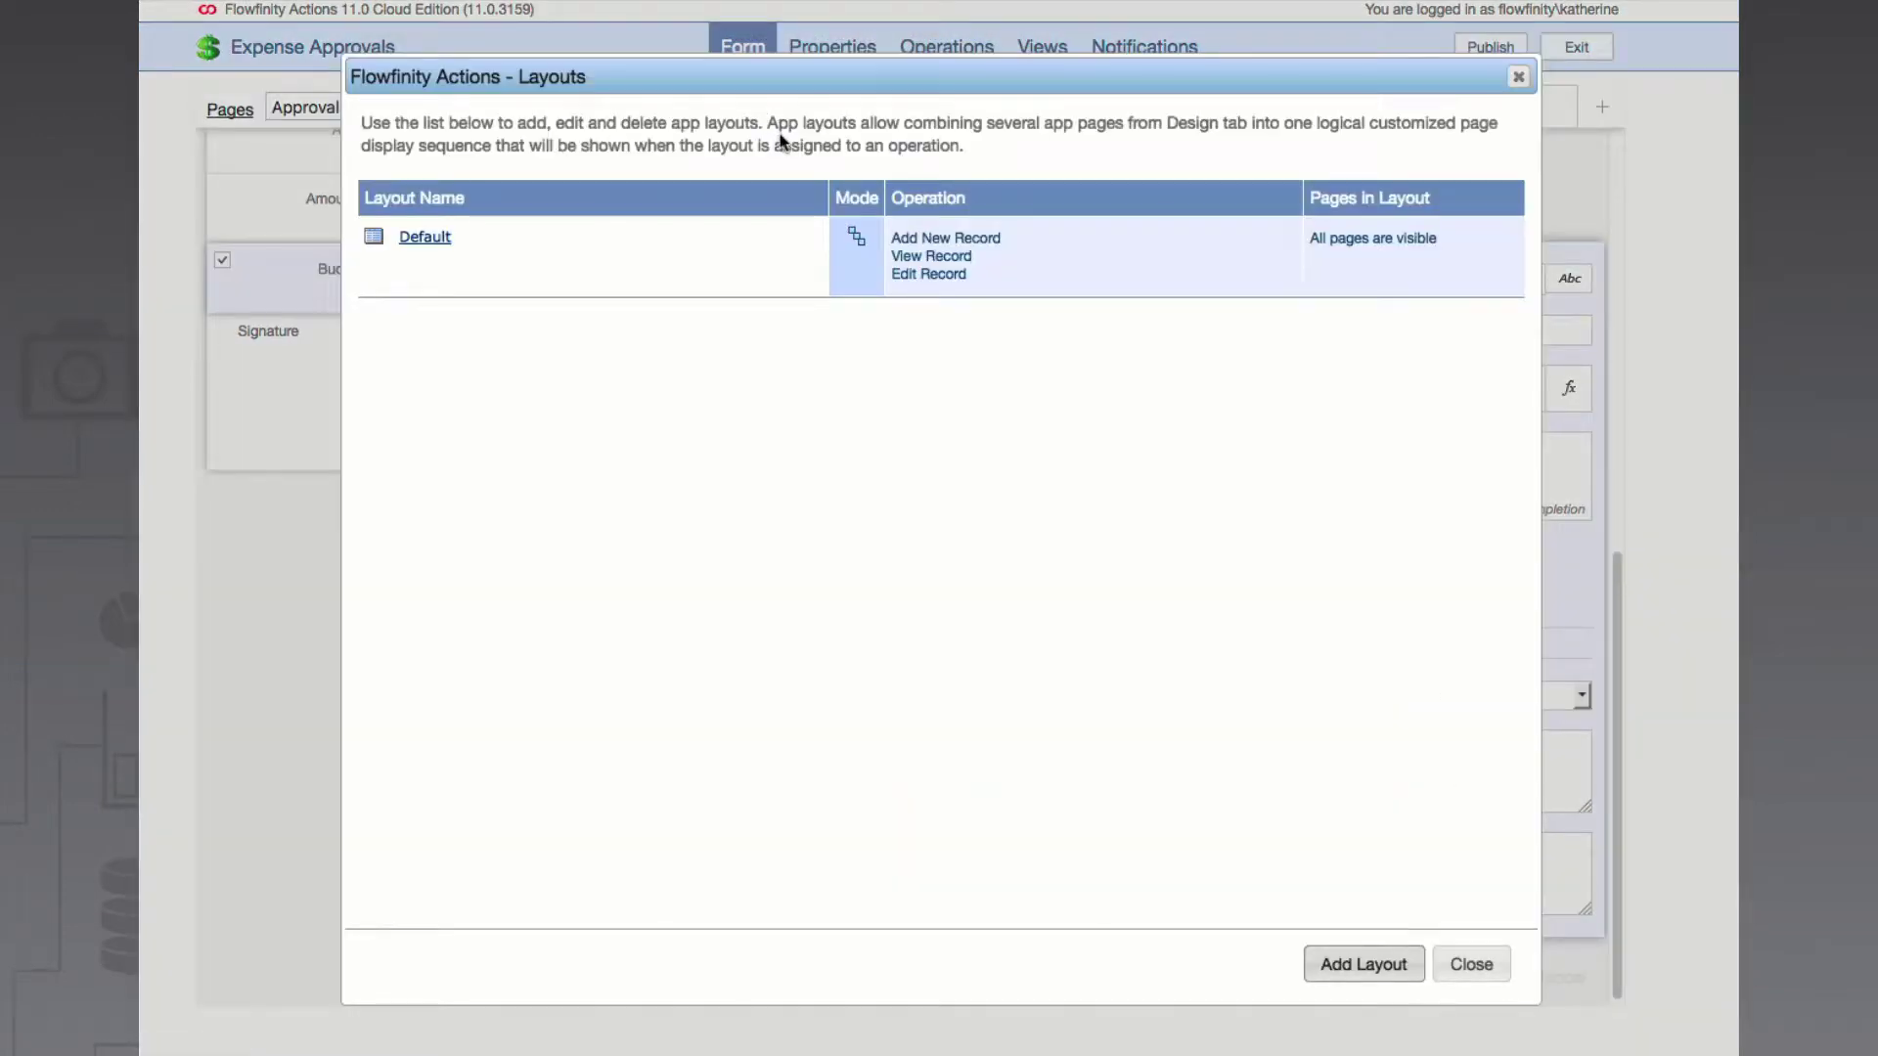
mouse_move(696, 239)
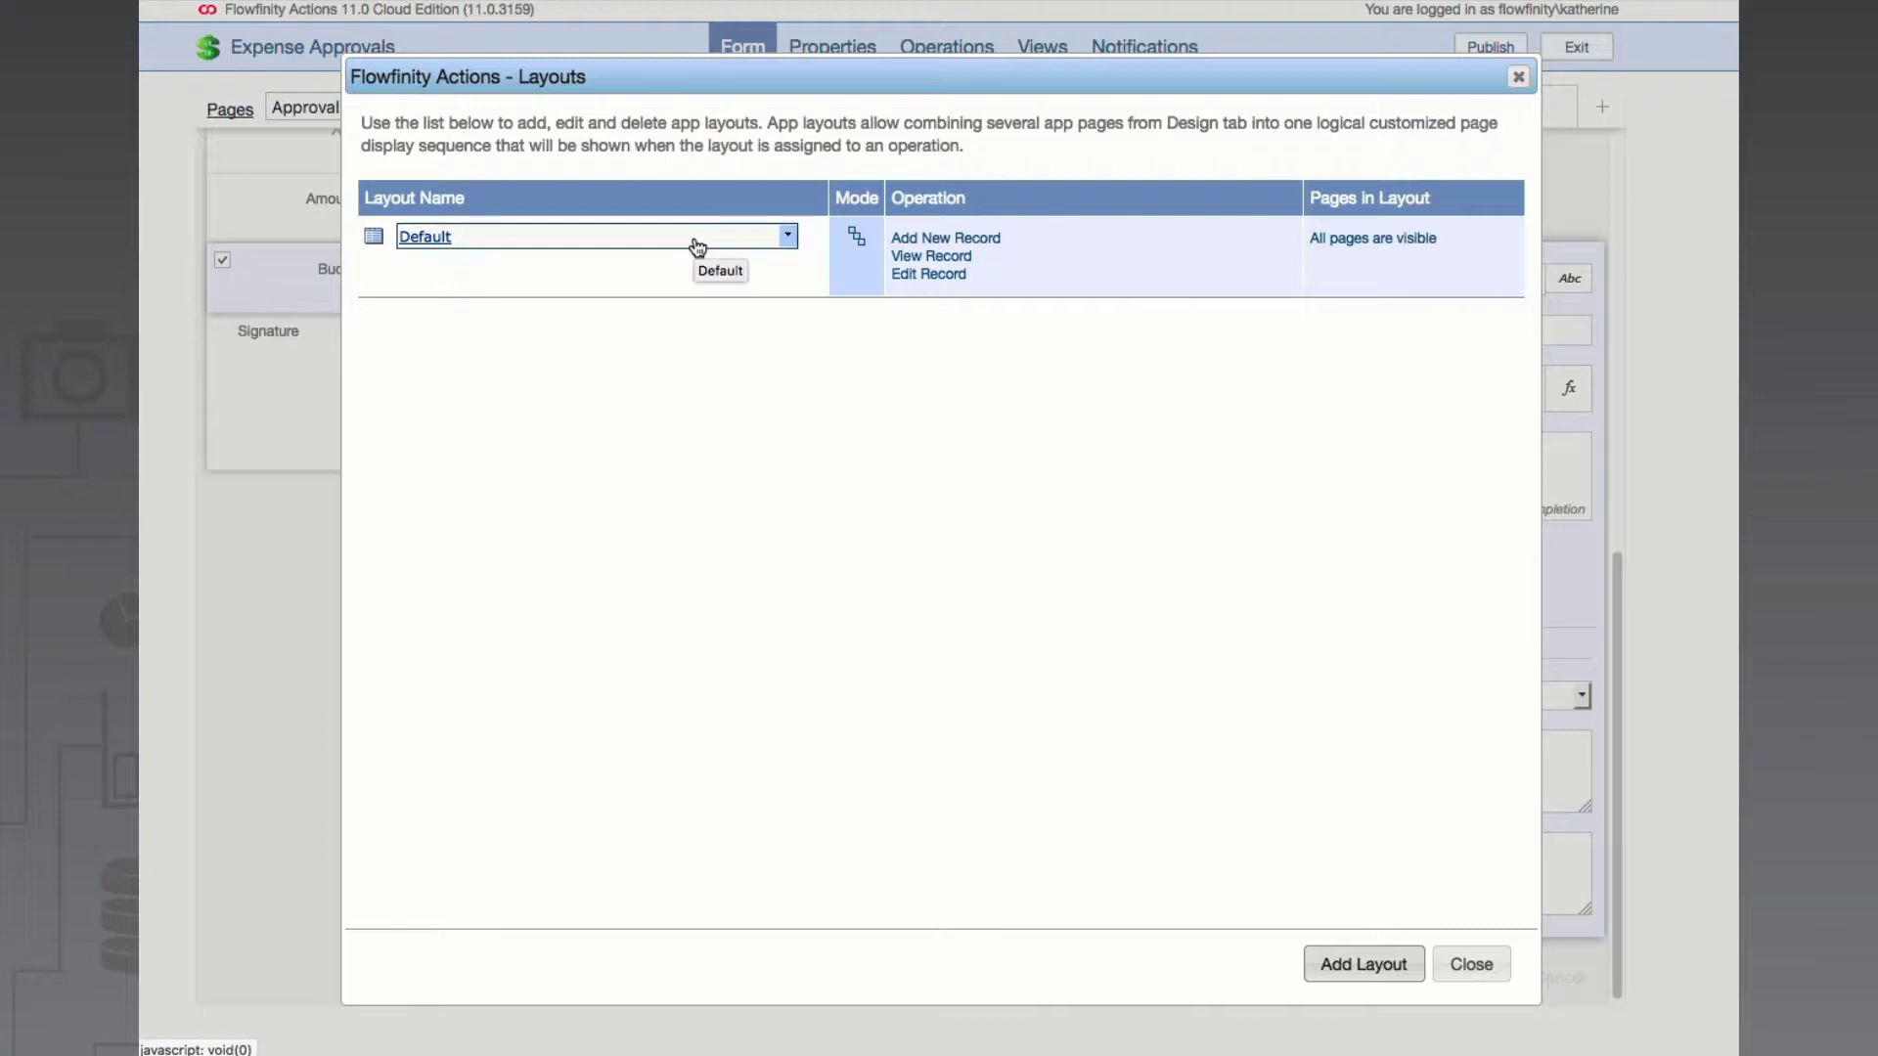
left_click(698, 244)
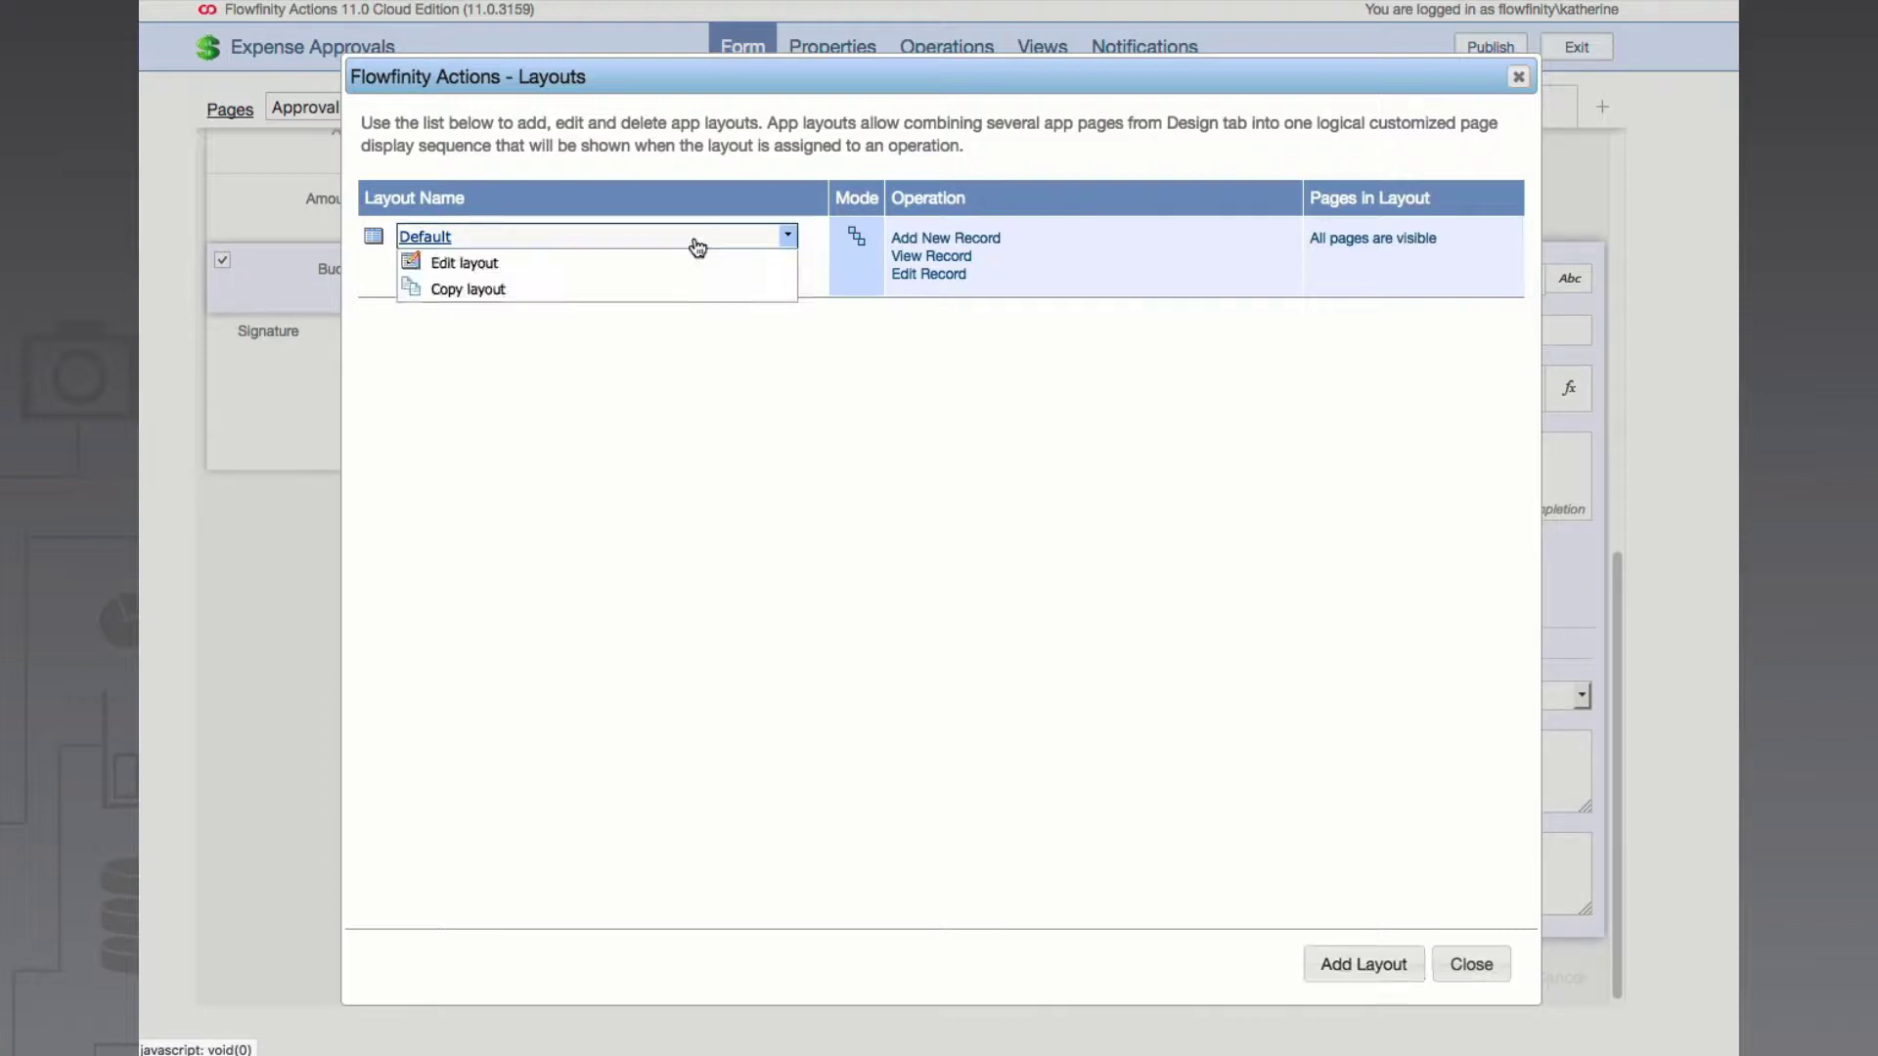
left_click(690, 262)
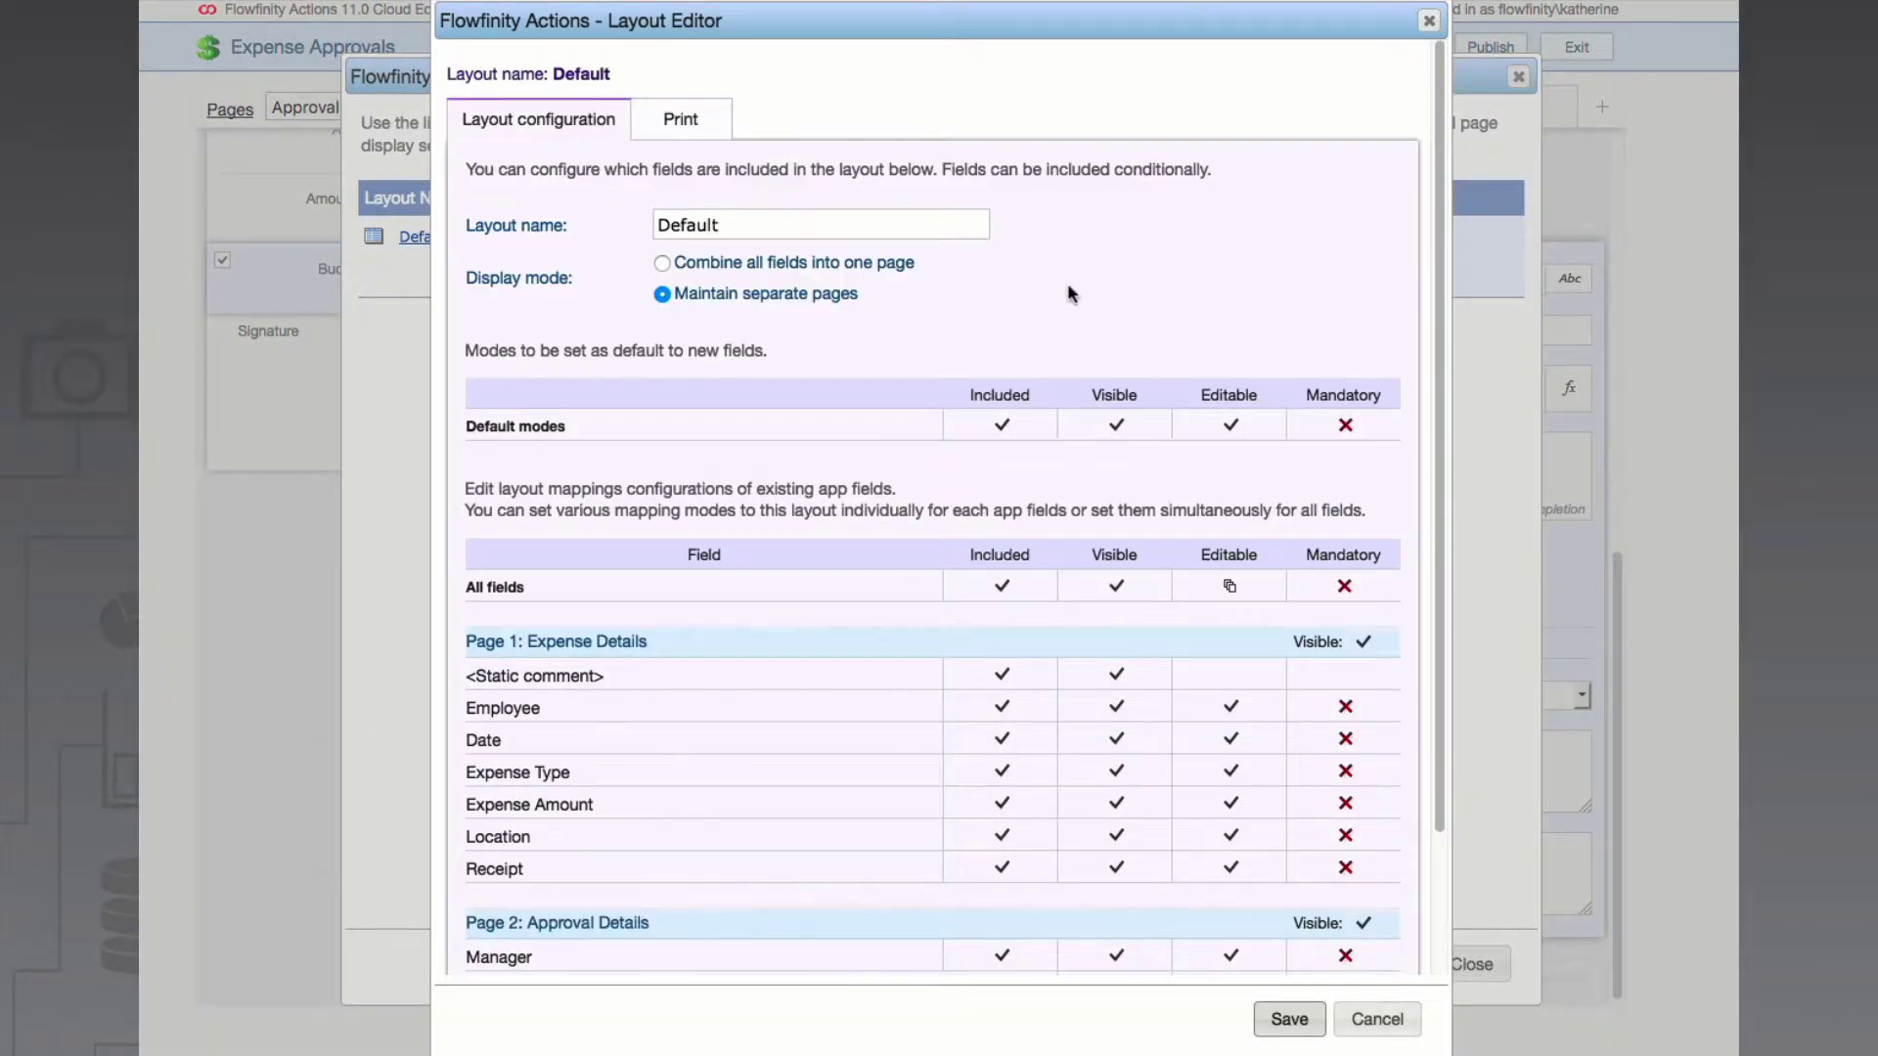
left_click_drag(1450, 332, 1455, 493)
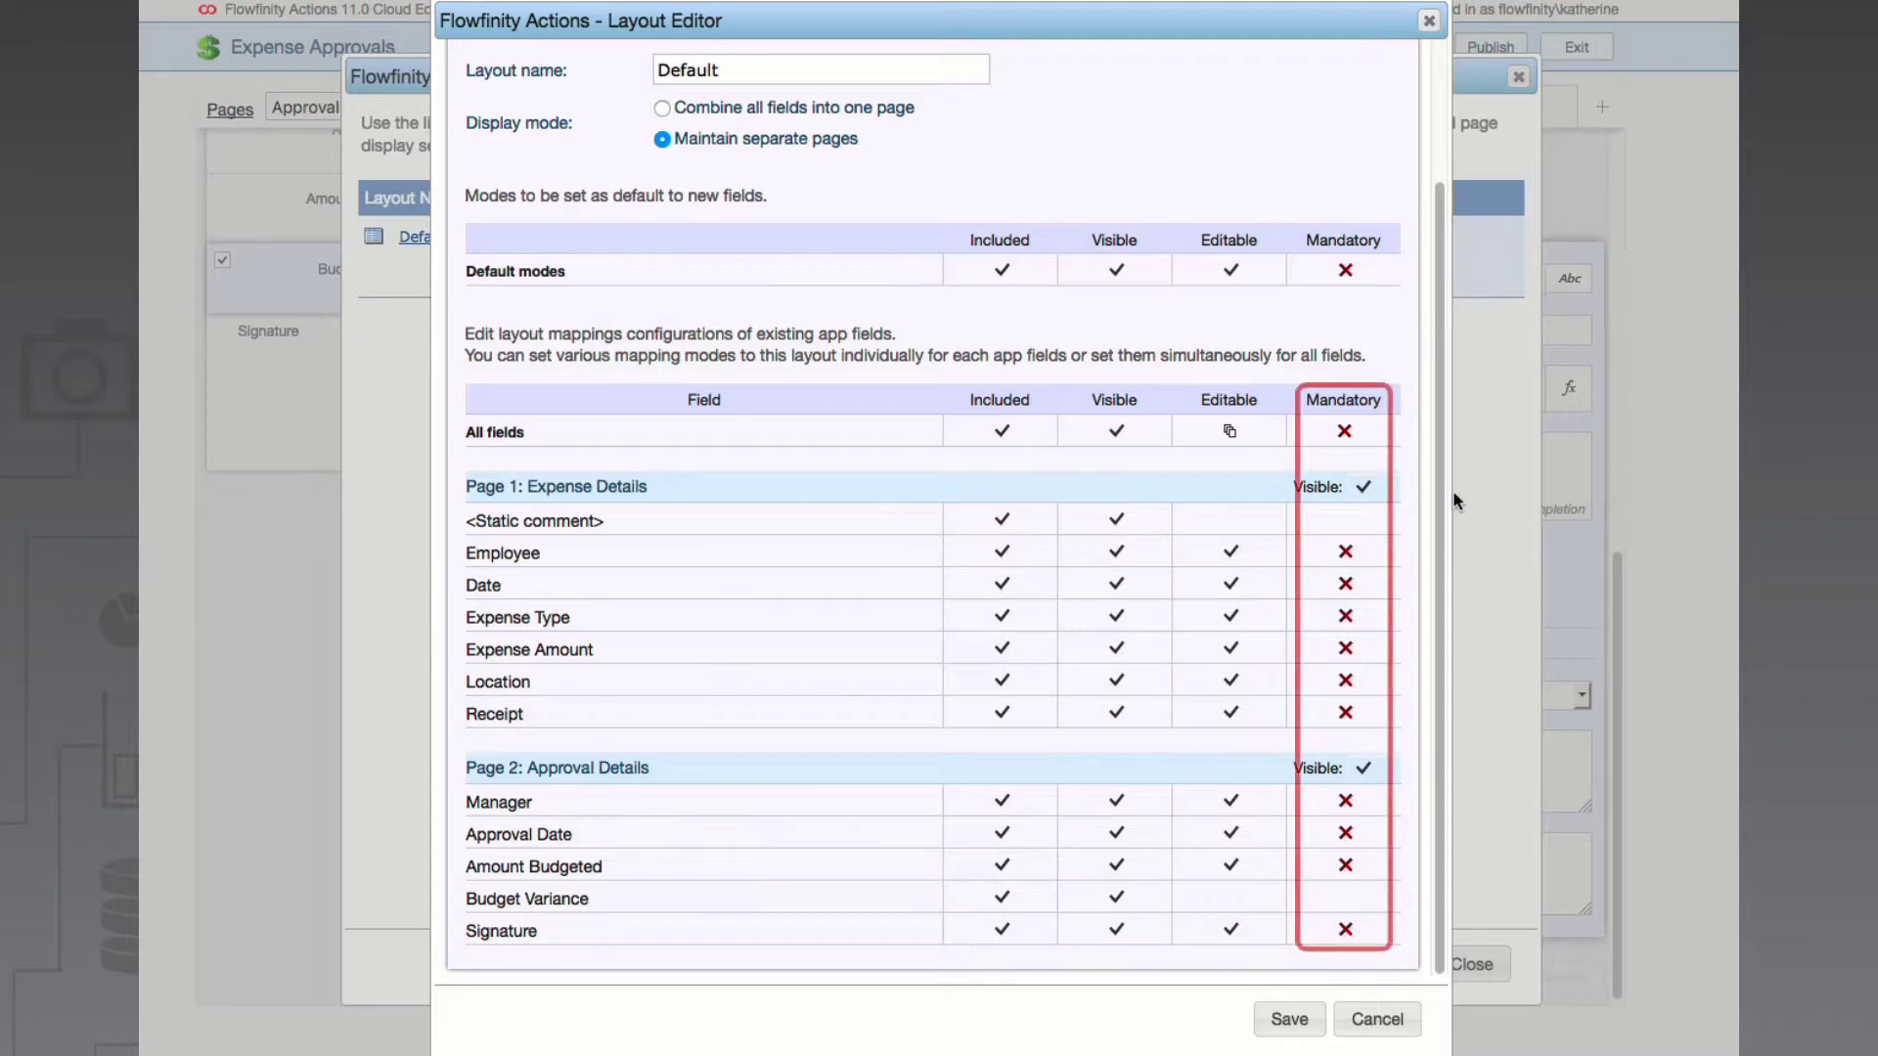
left_click(1390, 770)
left_click(1386, 796)
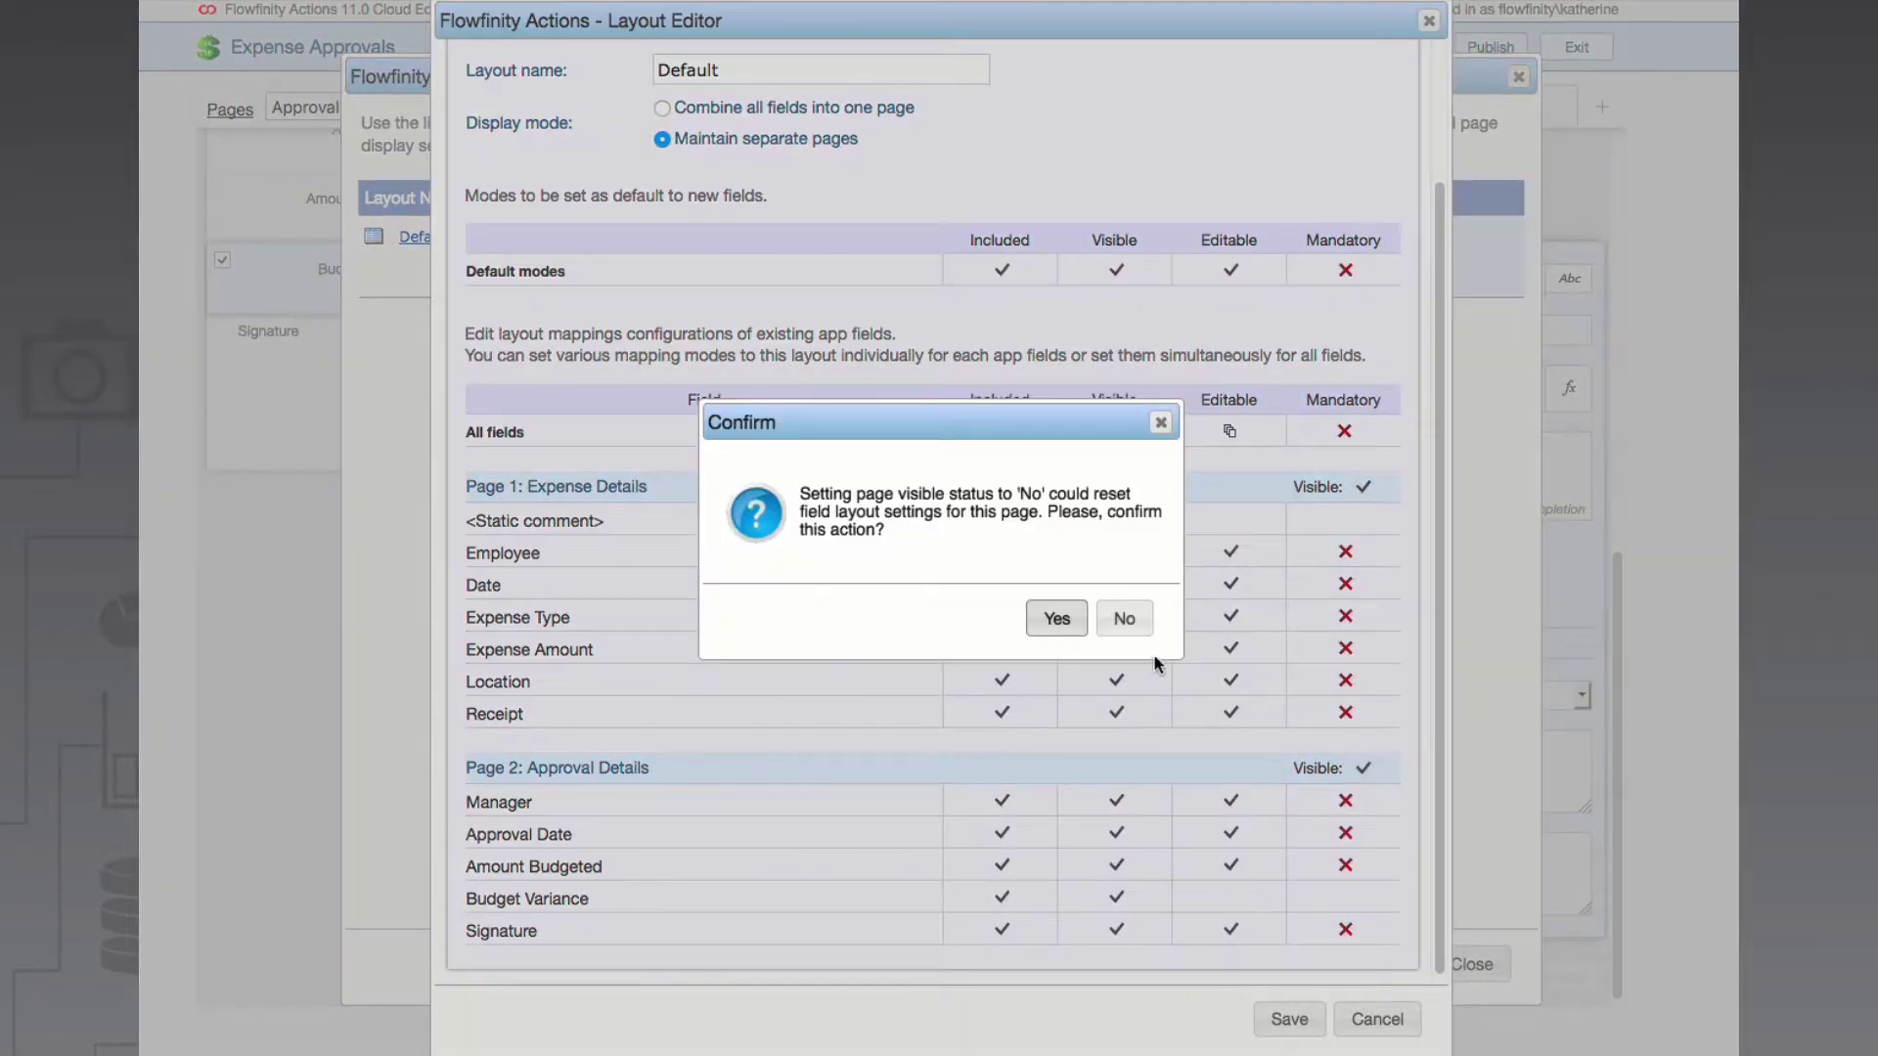
left_click(1058, 620)
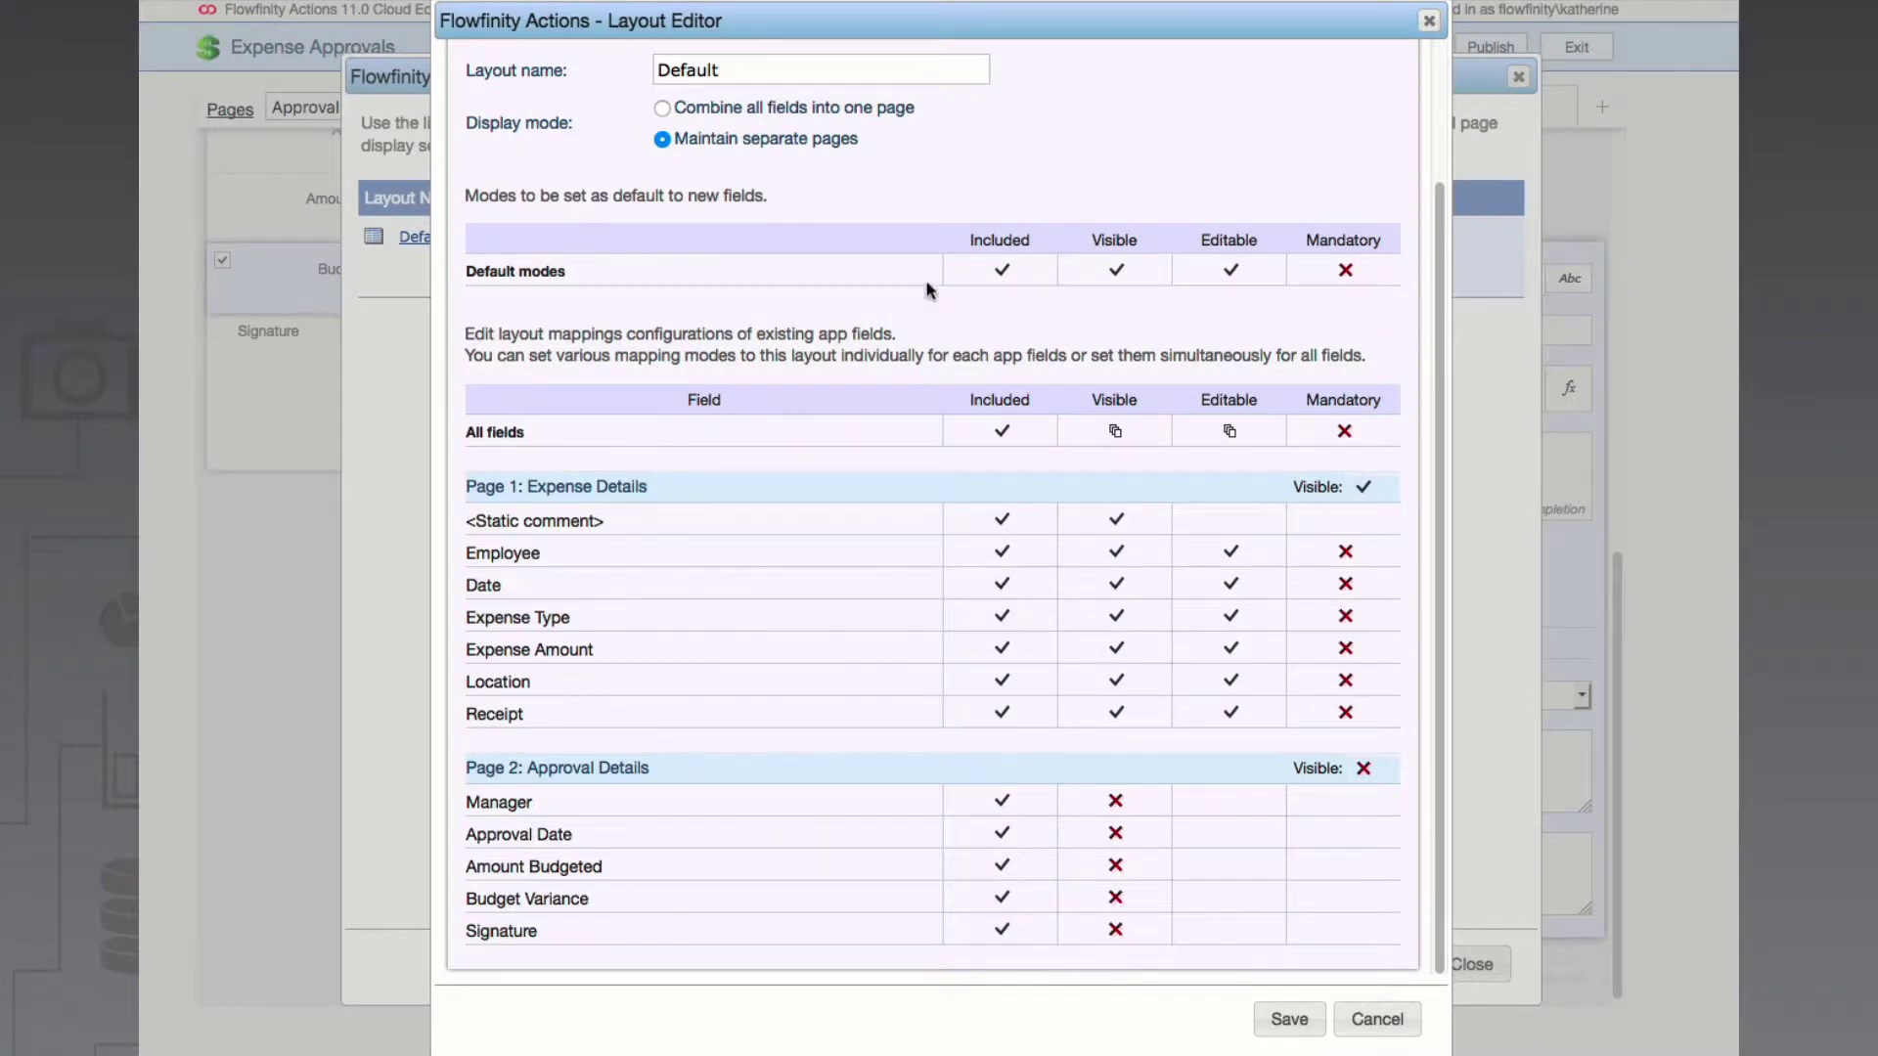
Rename the Default layout to Expense Entry and save it
double_click(737, 69)
type("Expense Entry")
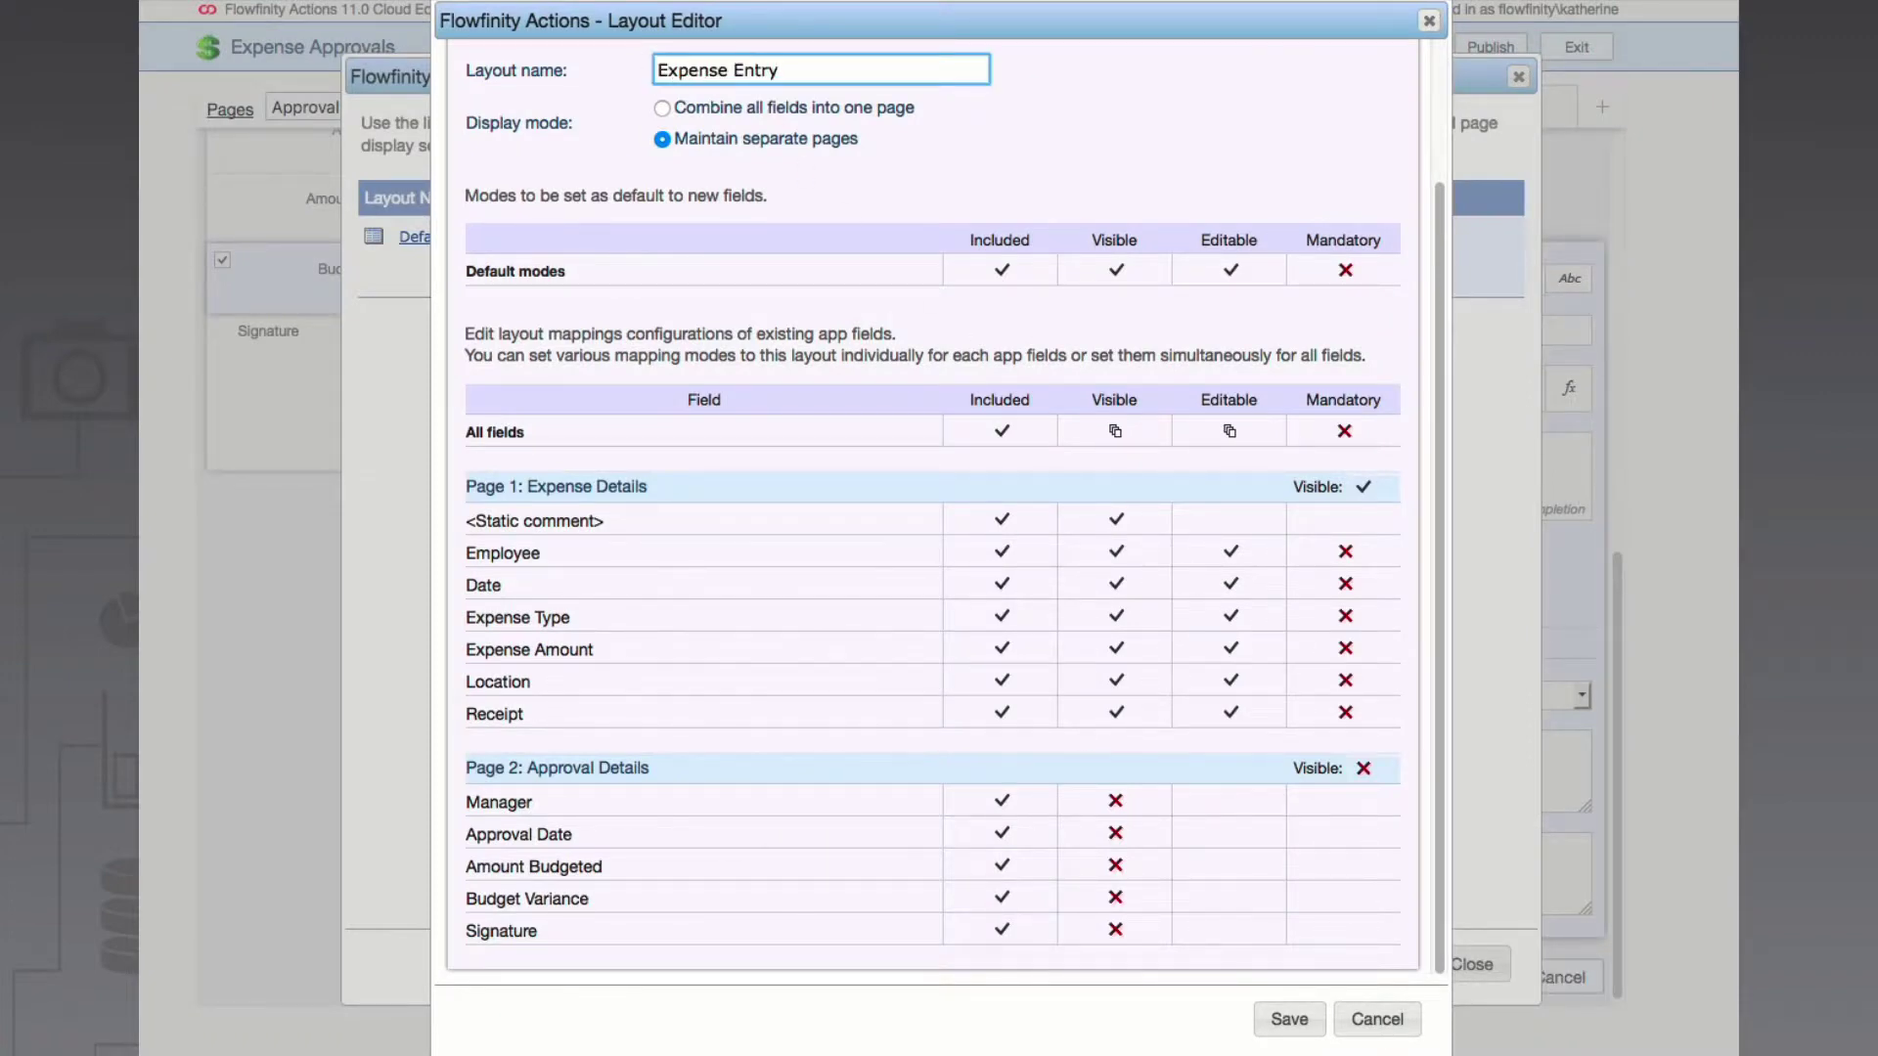
left_click(954, 131)
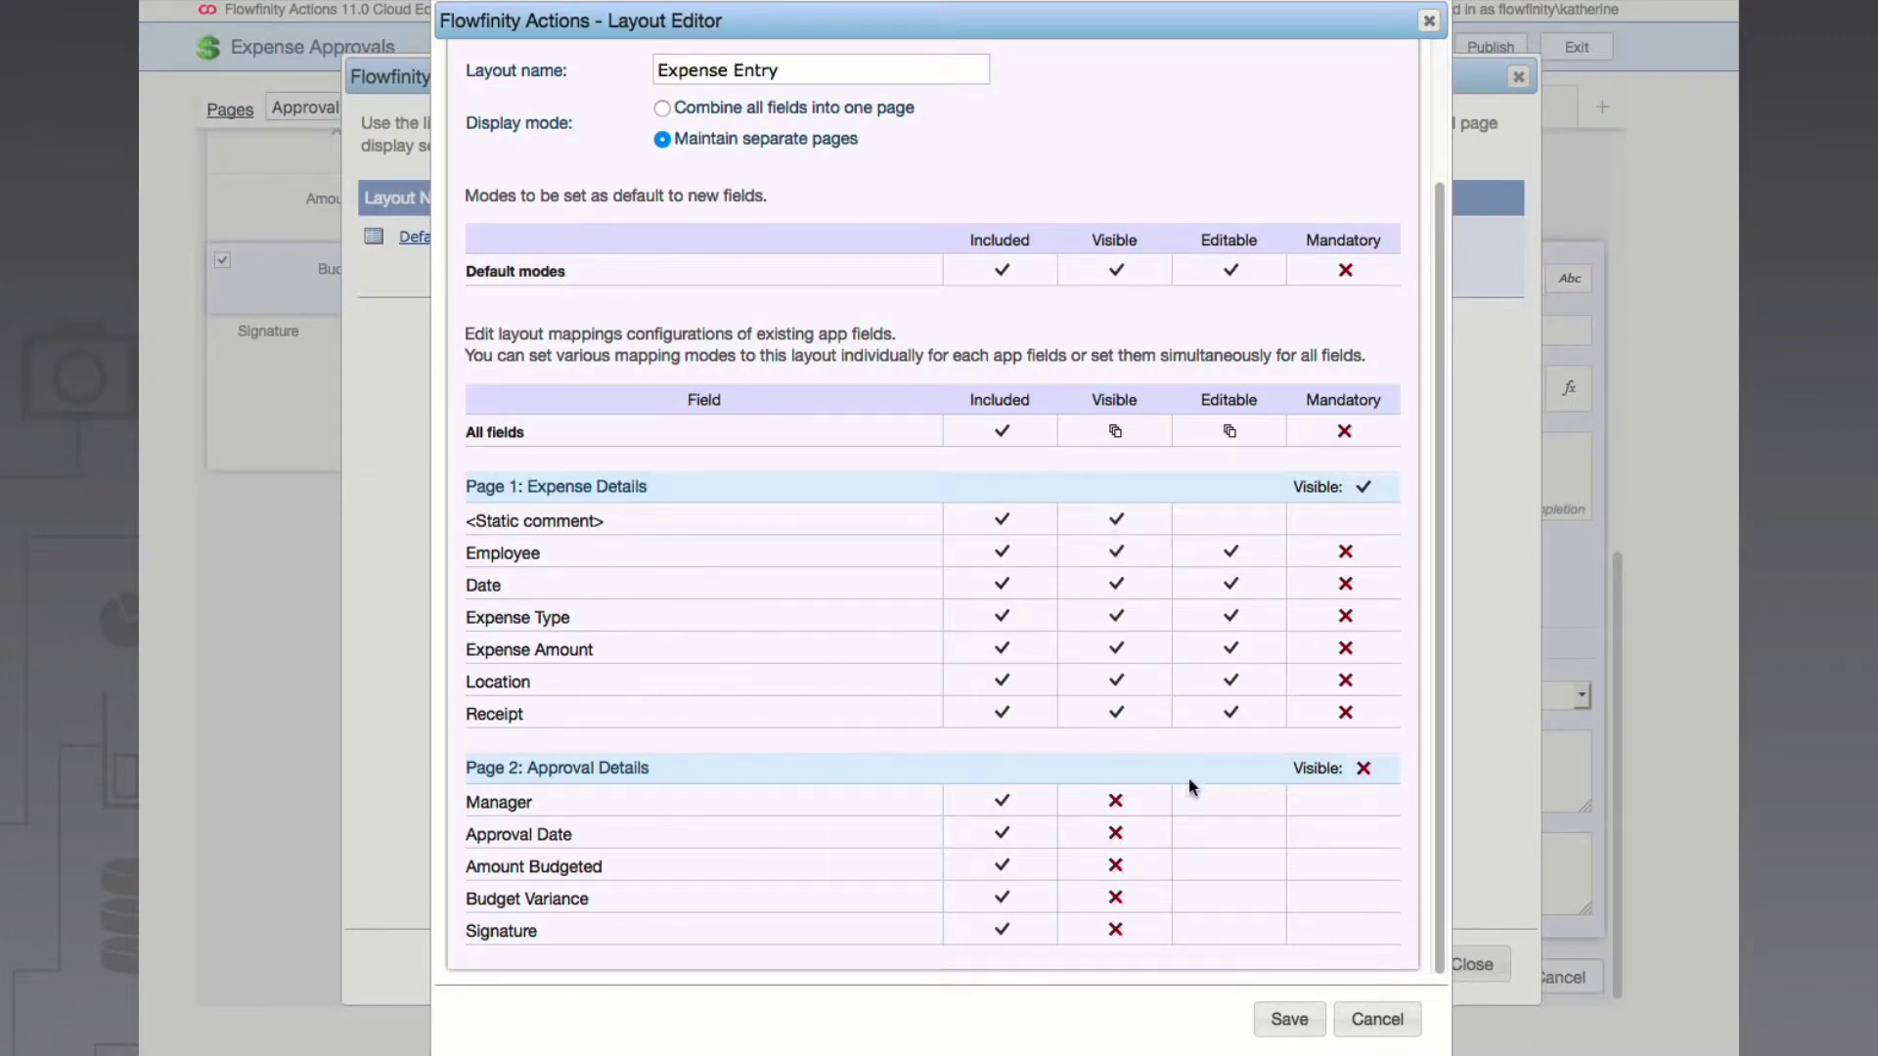
left_click(1289, 1020)
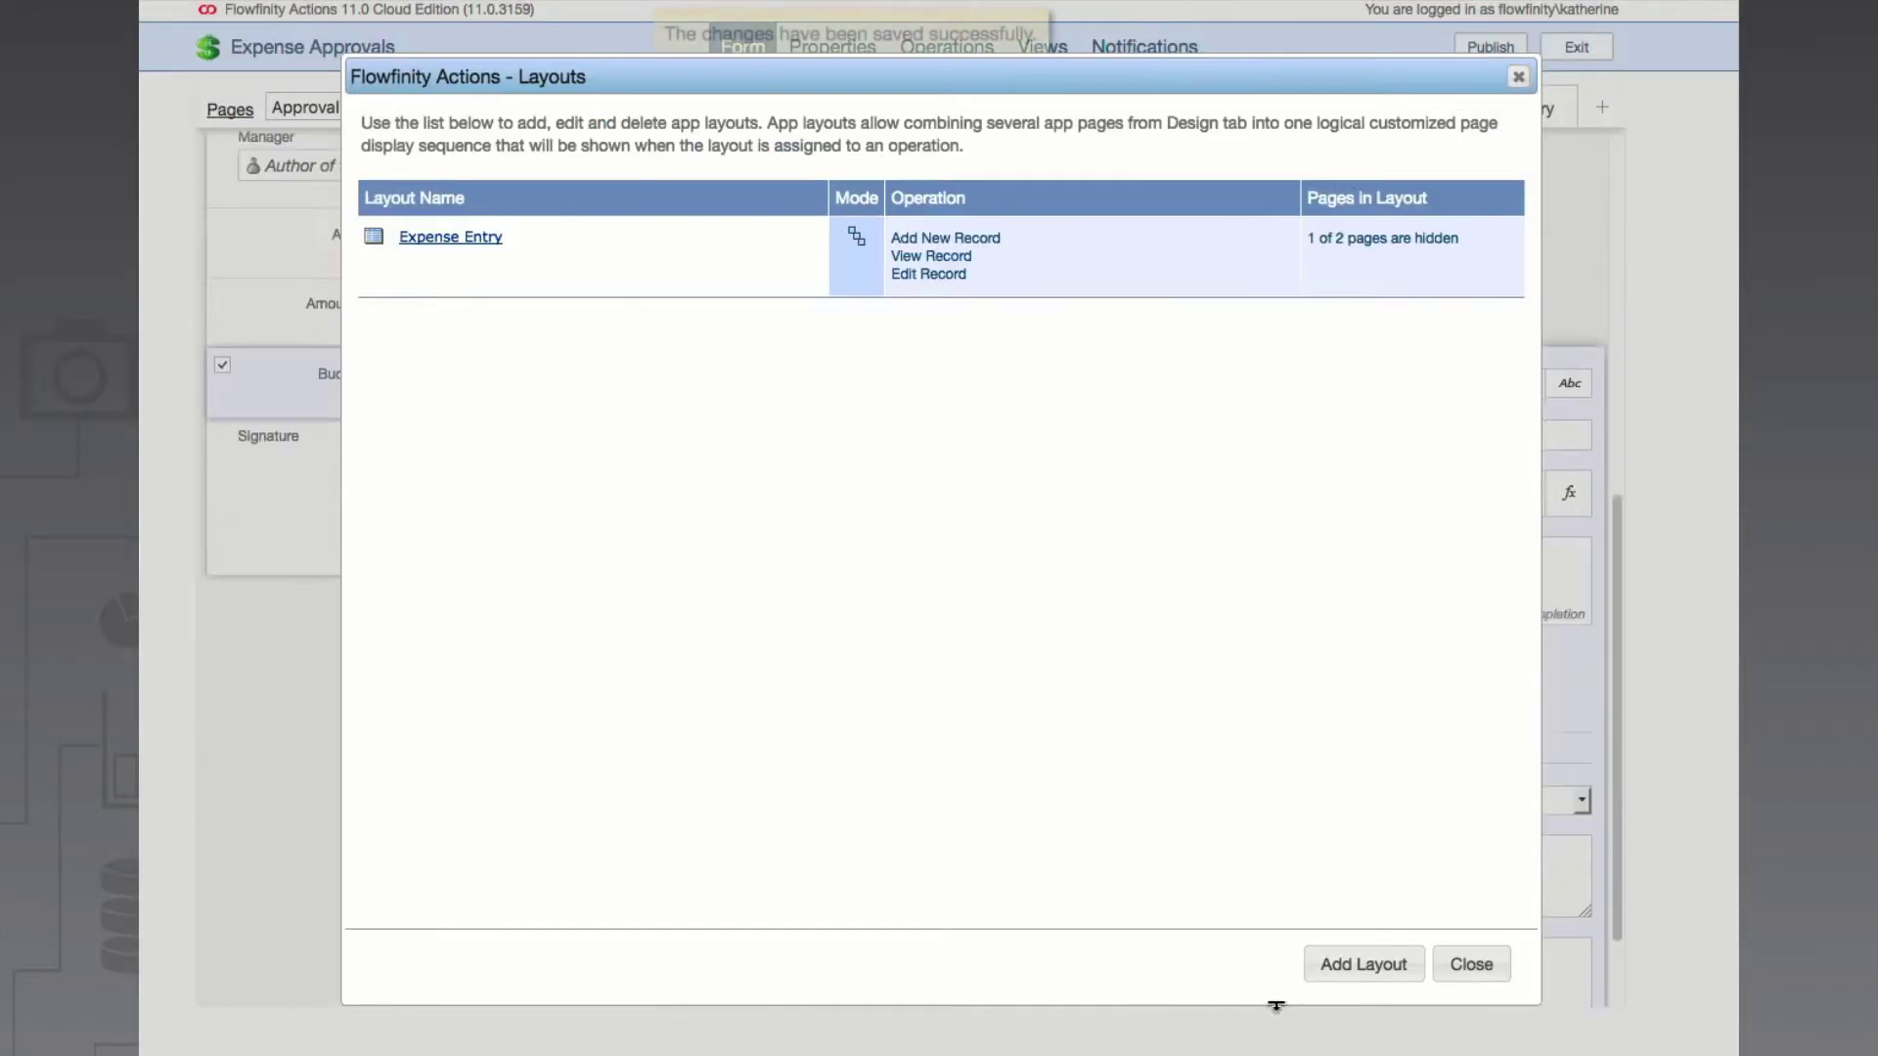
Copy the Expense Entry layout and name the copy Approval
left_click(578, 244)
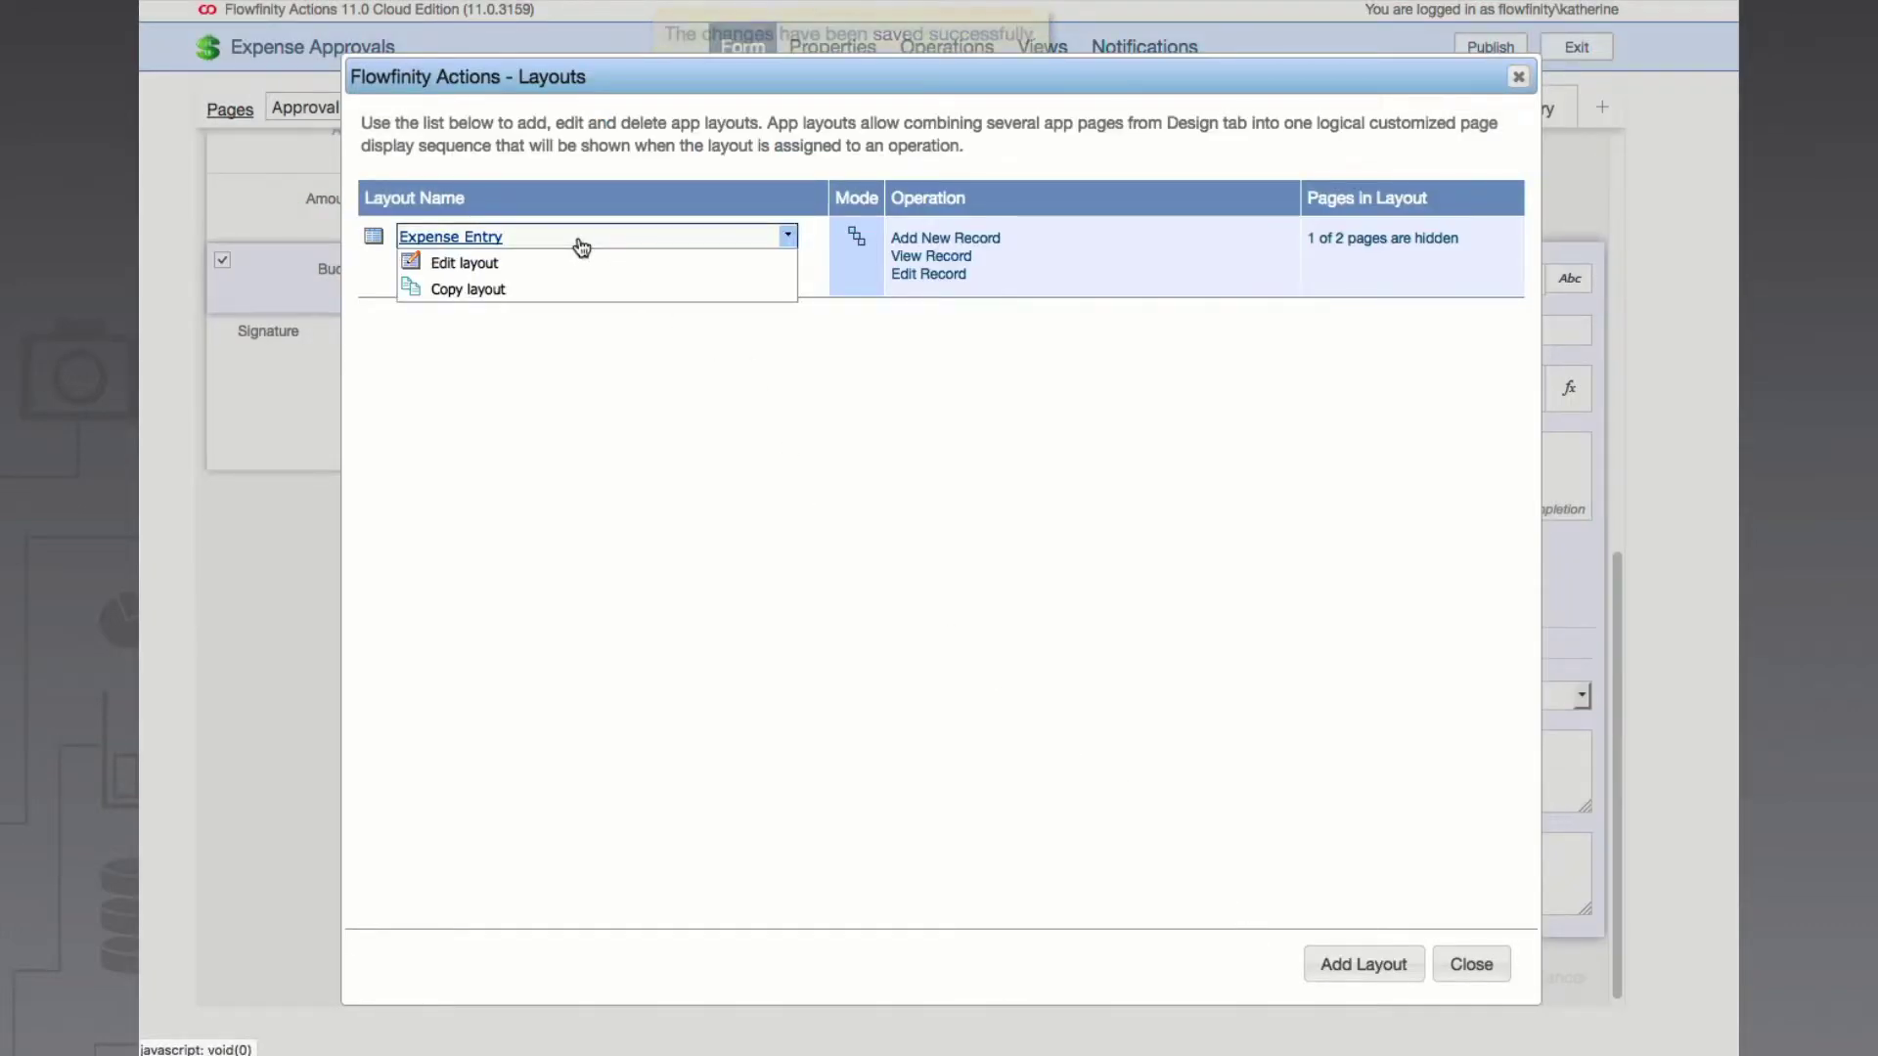
left_click(577, 289)
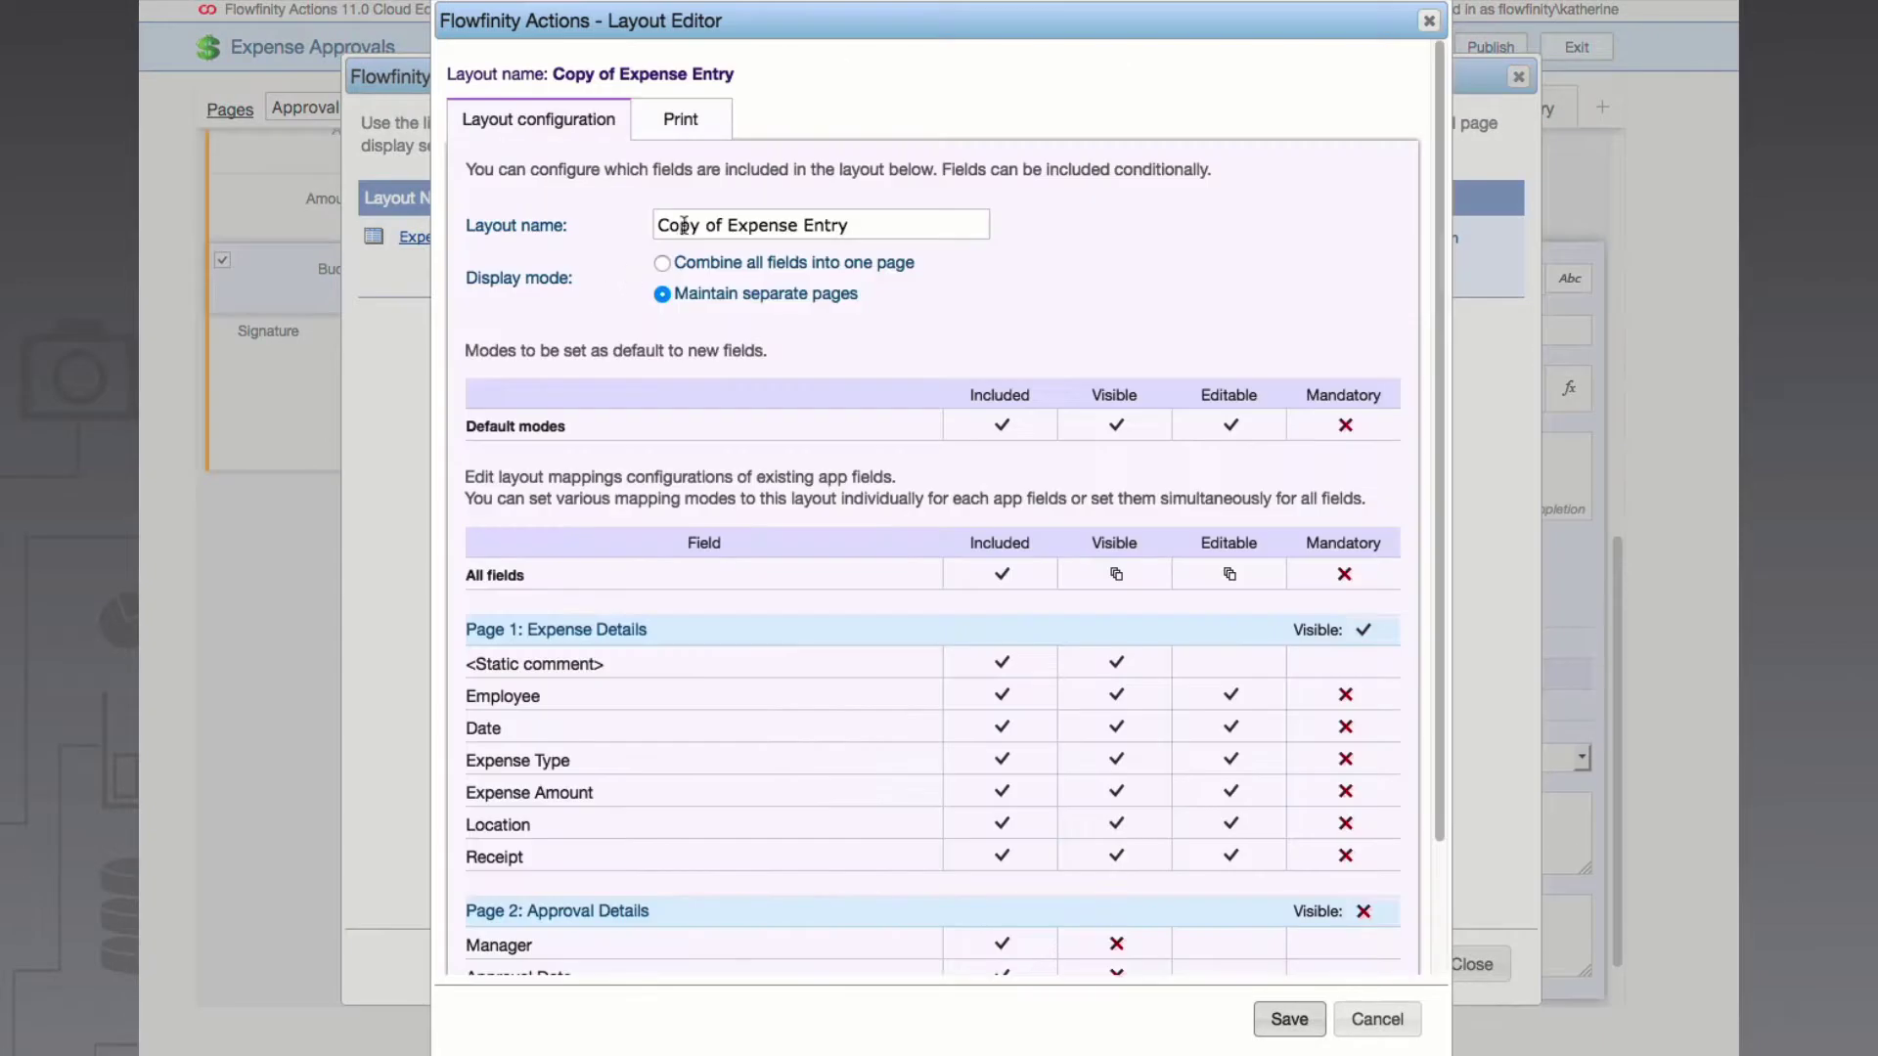
triple_click(874, 227)
type("Approval")
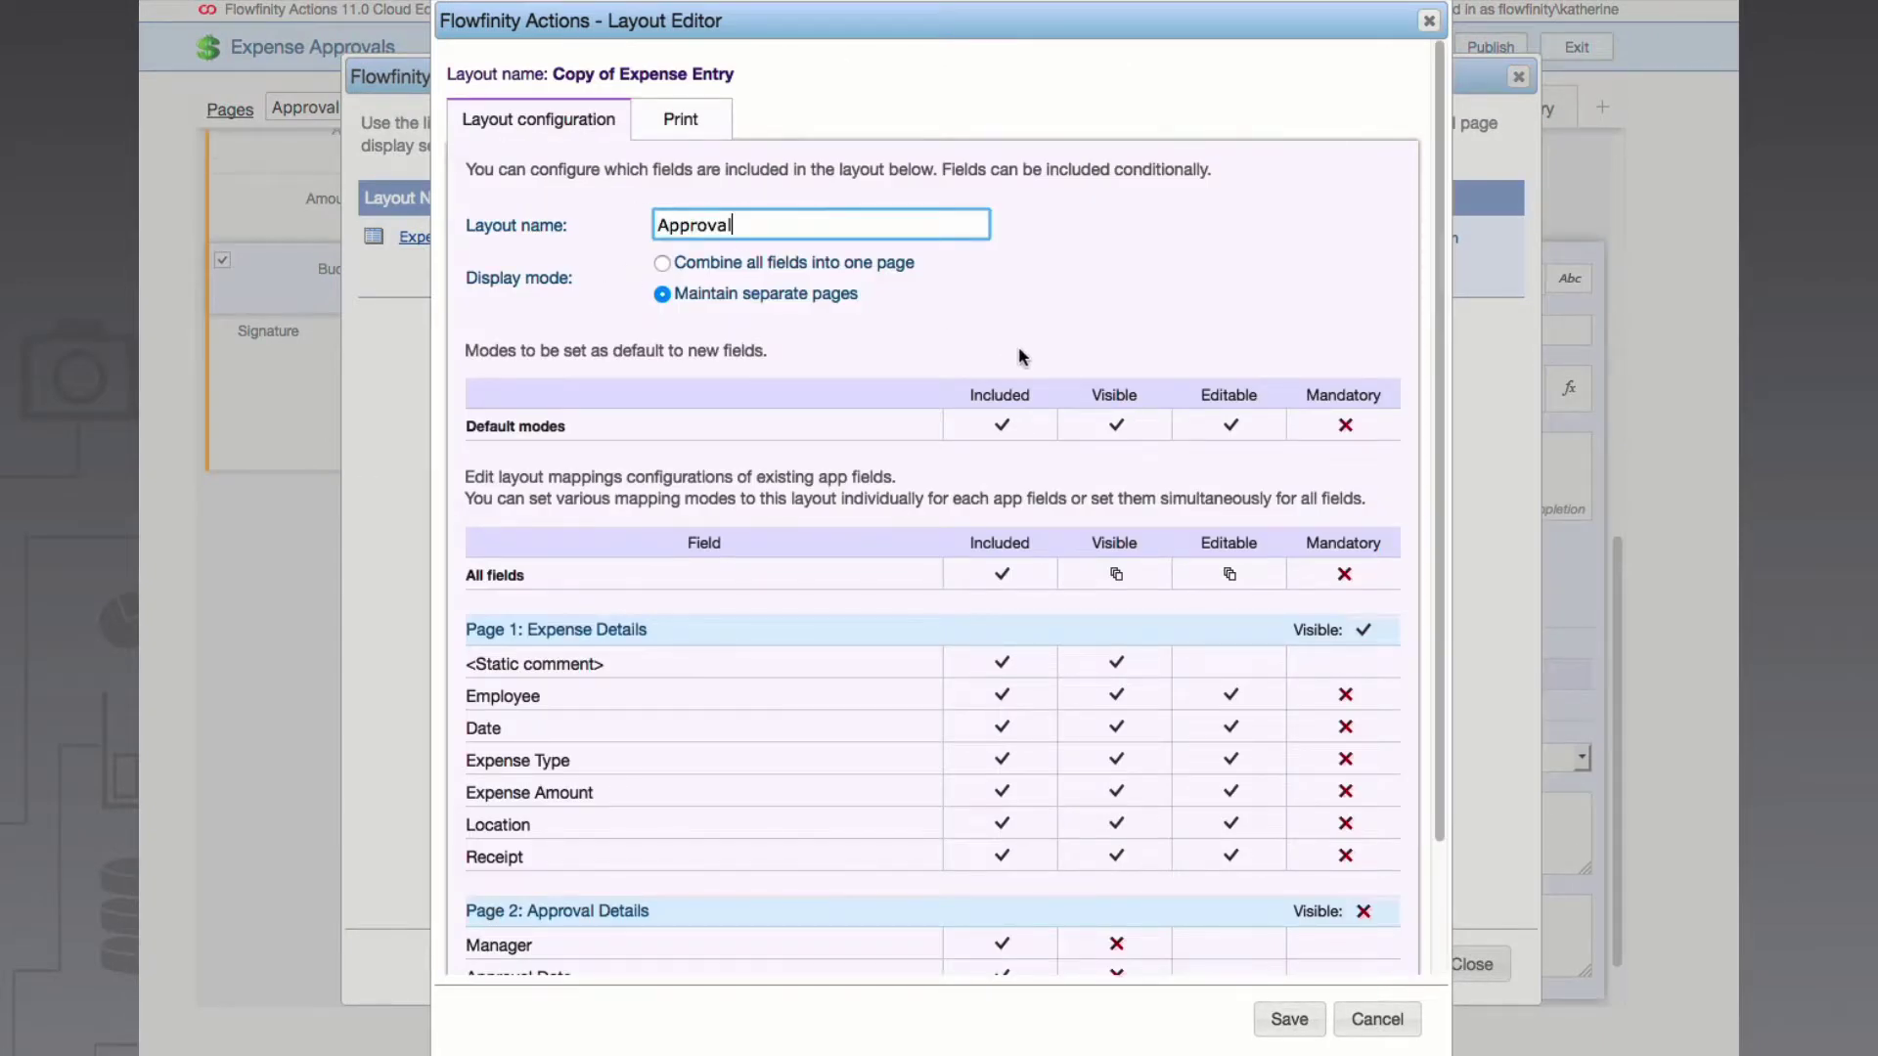
Set both the Expense Details and Approval Details pages to visible in the Approval layout
left_click(1390, 632)
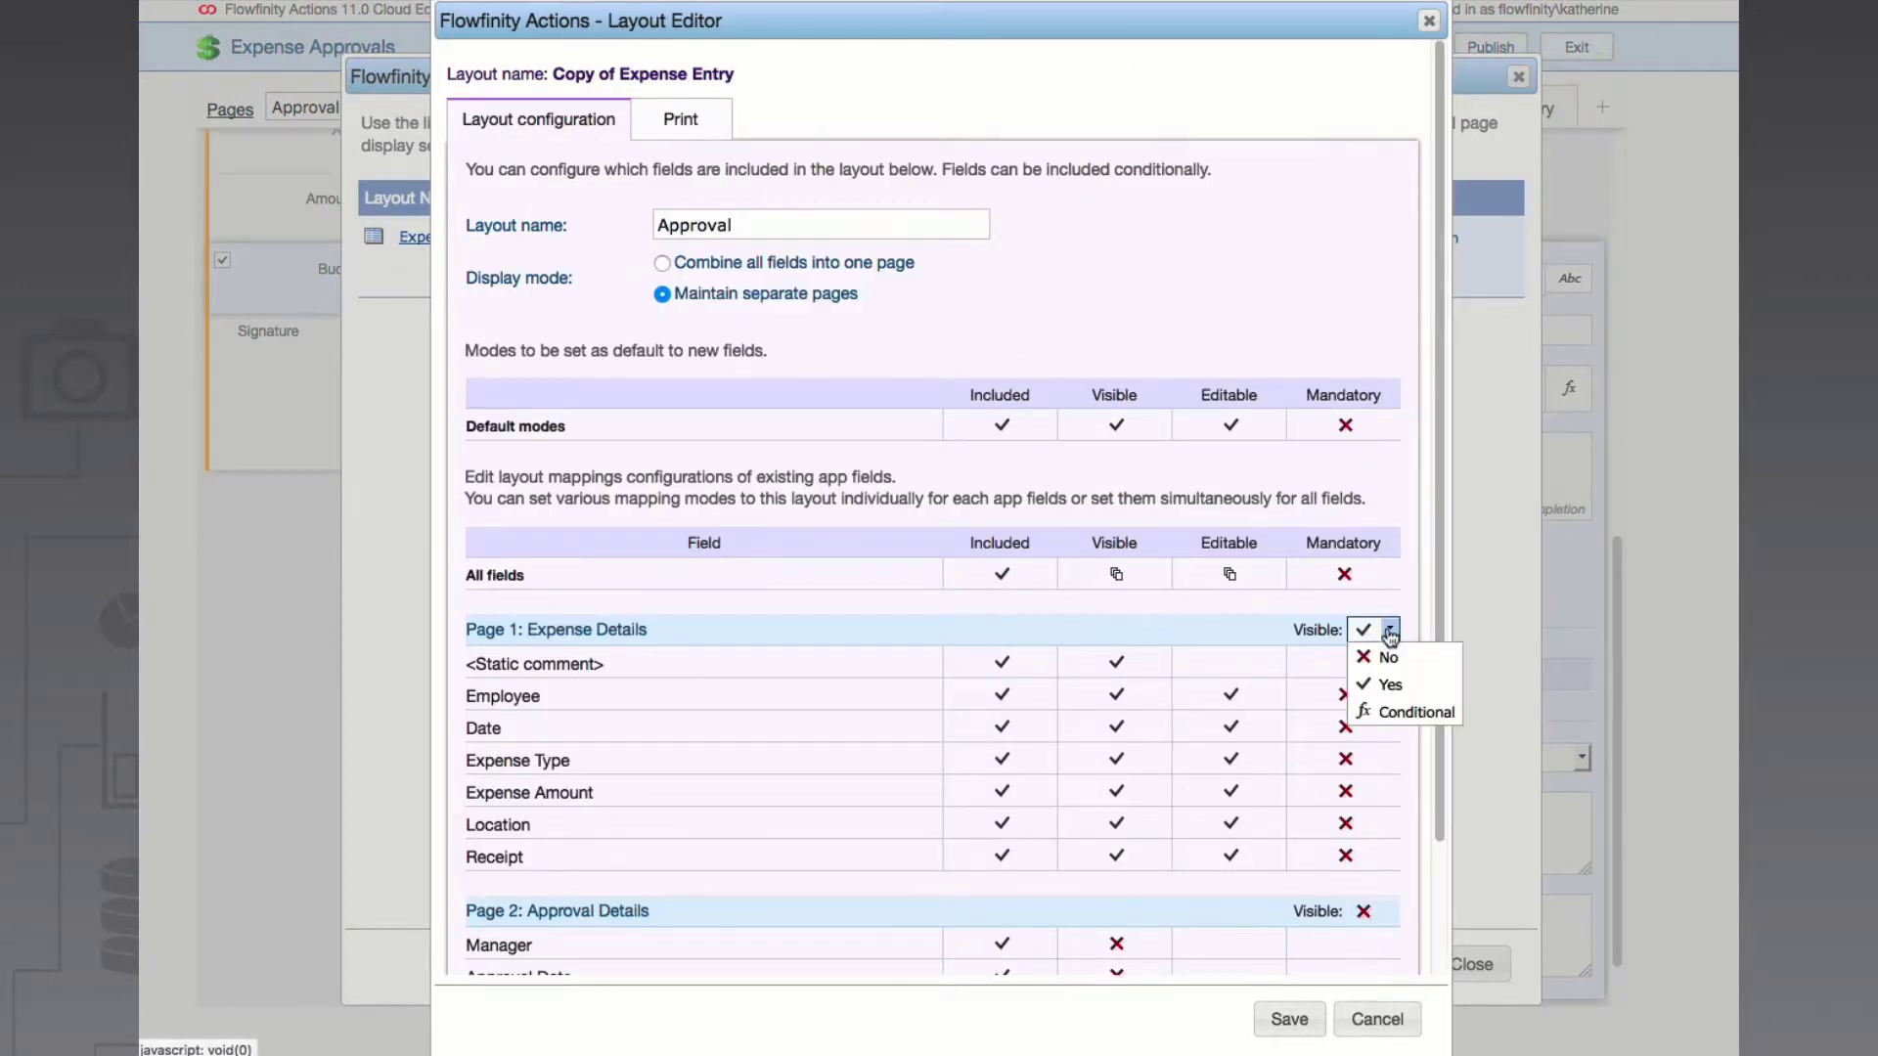
left_click(1389, 684)
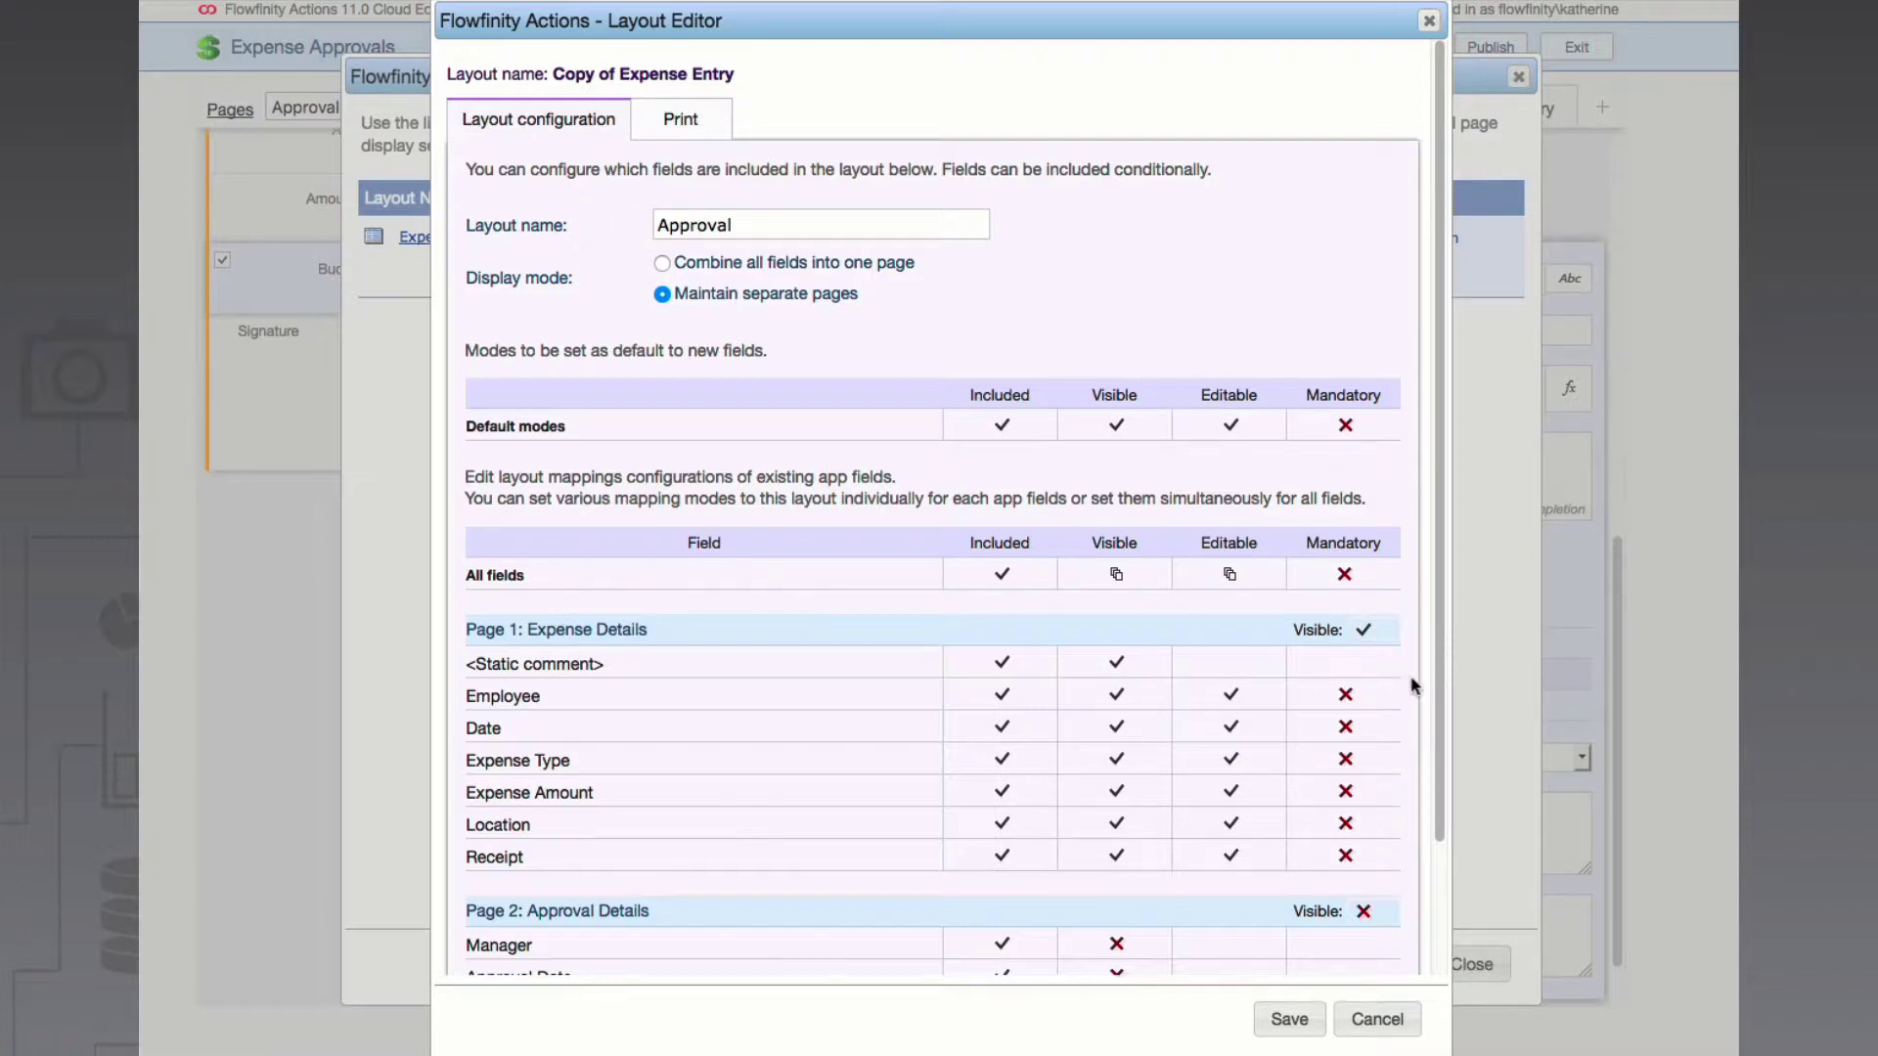
scroll(1452, 794, "down", 3)
scroll(1452, 794, "down", 1)
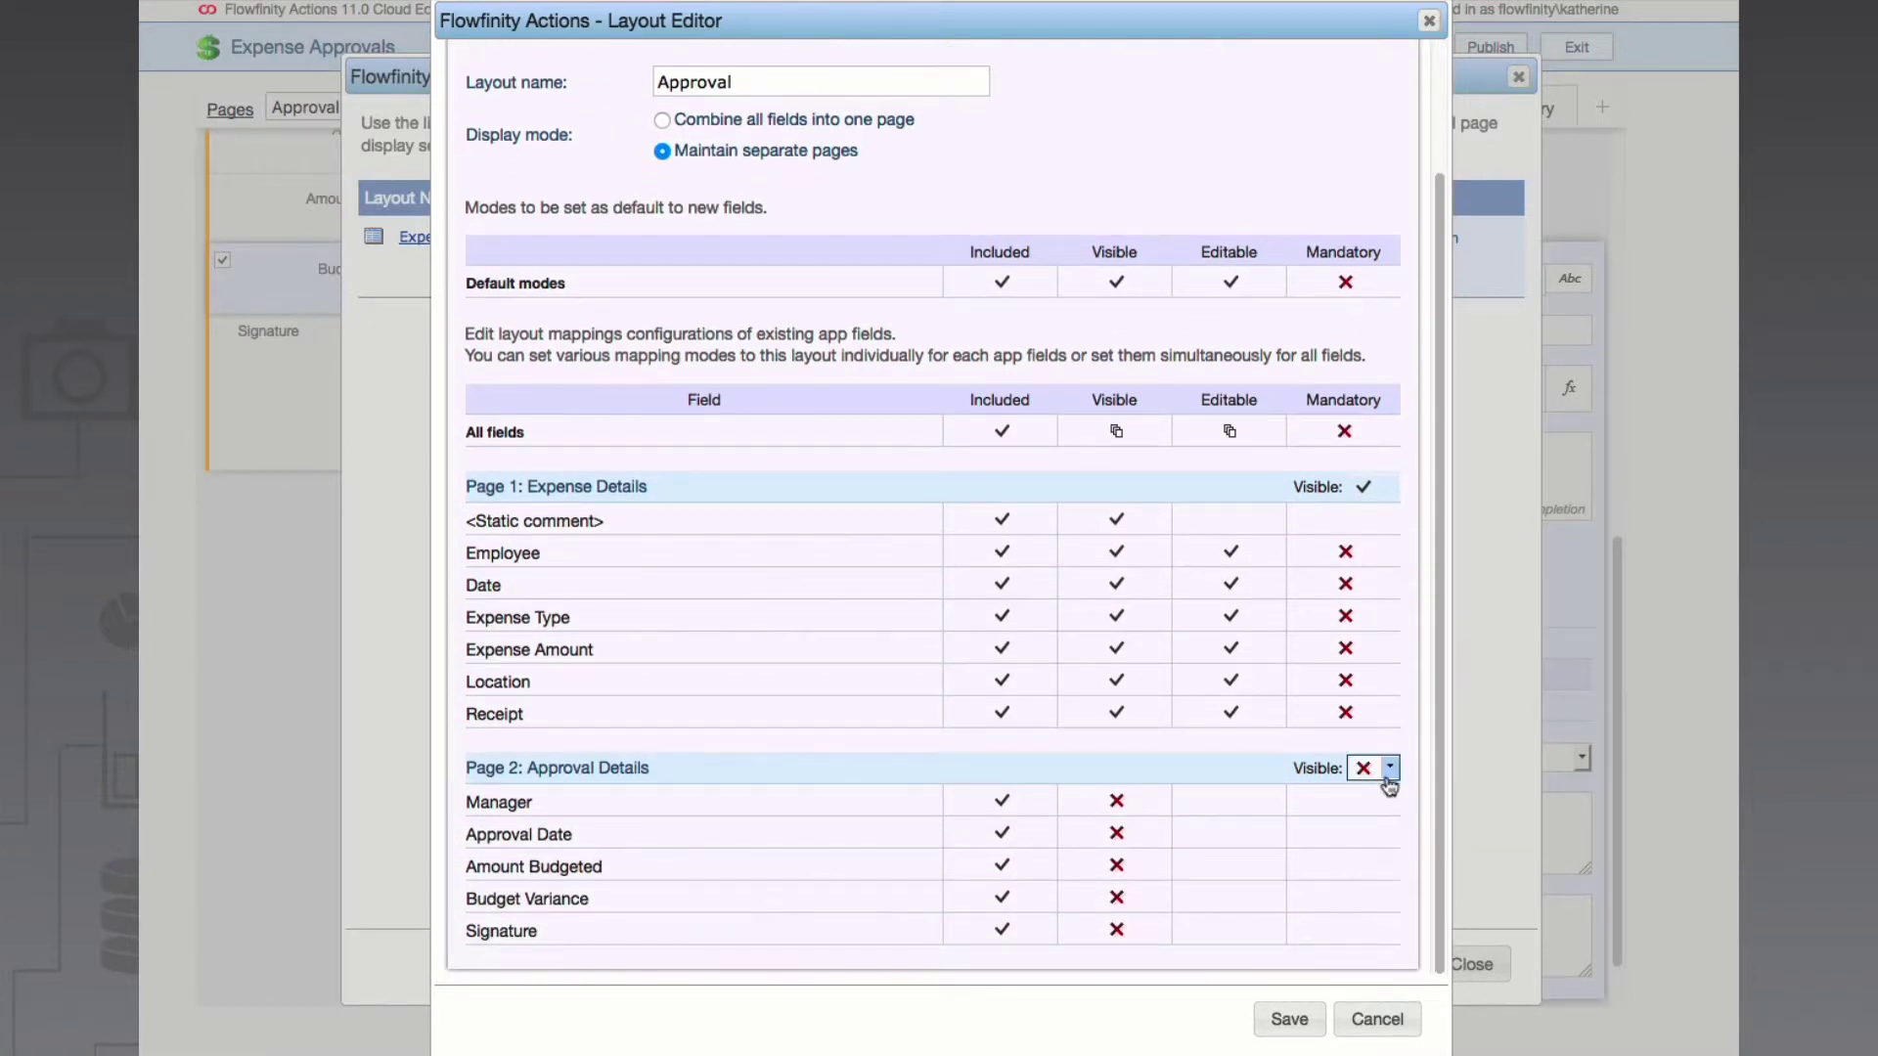
left_click(1388, 779)
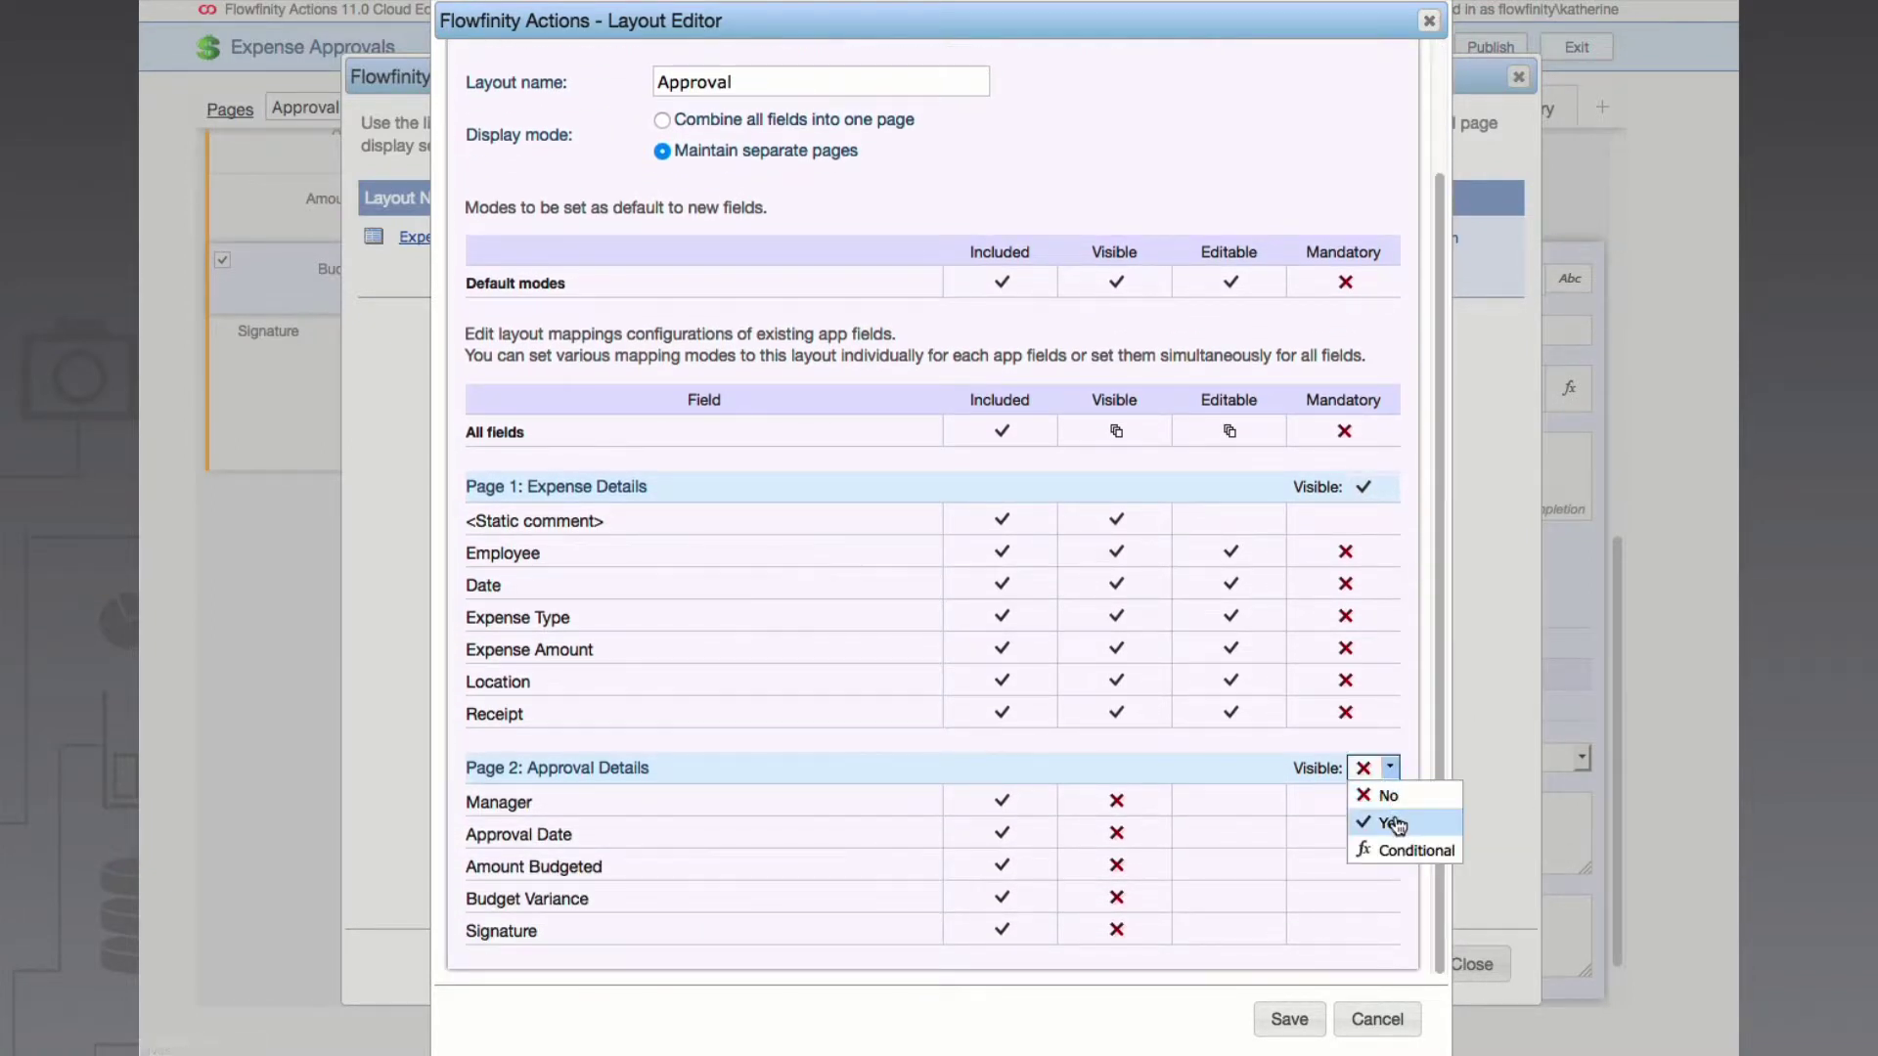
left_click(1396, 822)
Make Employee, Date, Expense Type, Expense Amount, Location and Receipt non-editable in the Approval layout, save it and close the layout list
left_click(1257, 553)
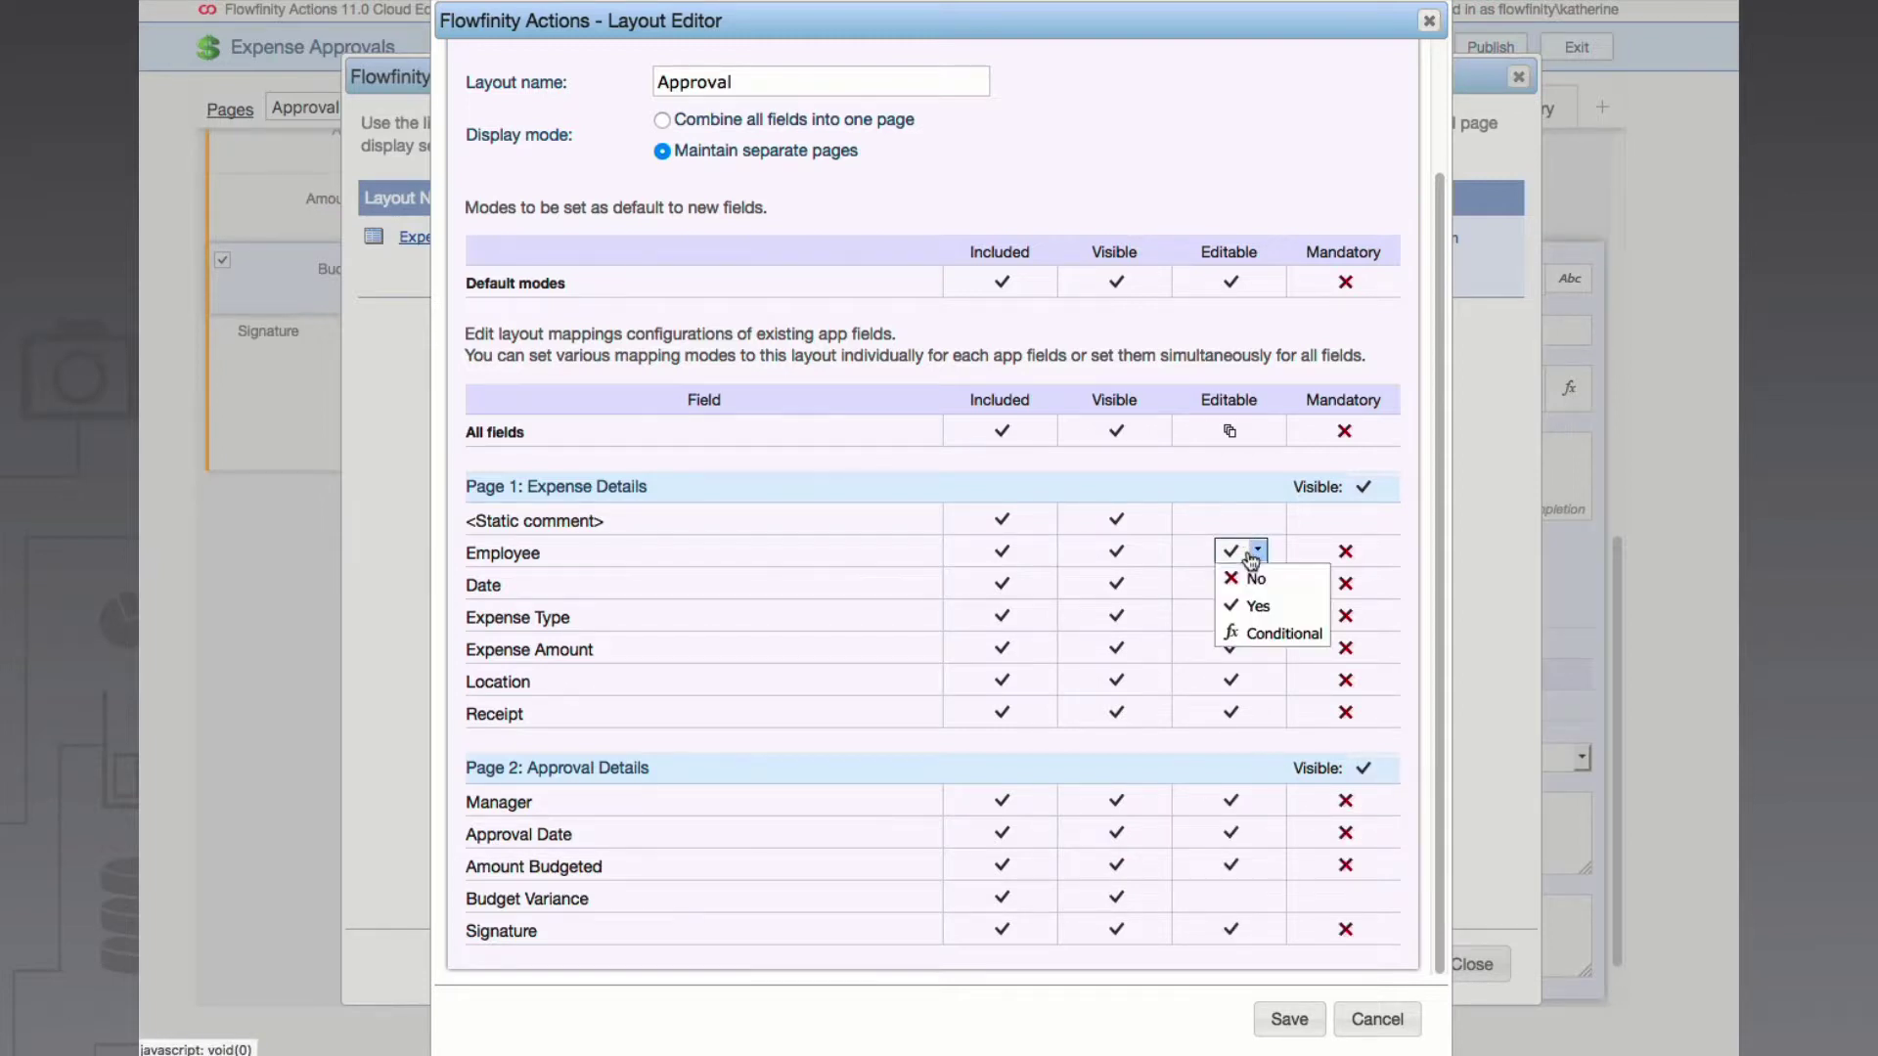
left_click(1260, 582)
left_click(1258, 587)
left_click(1256, 613)
left_click(1258, 617)
left_click(1256, 646)
left_click(1258, 649)
left_click(1256, 678)
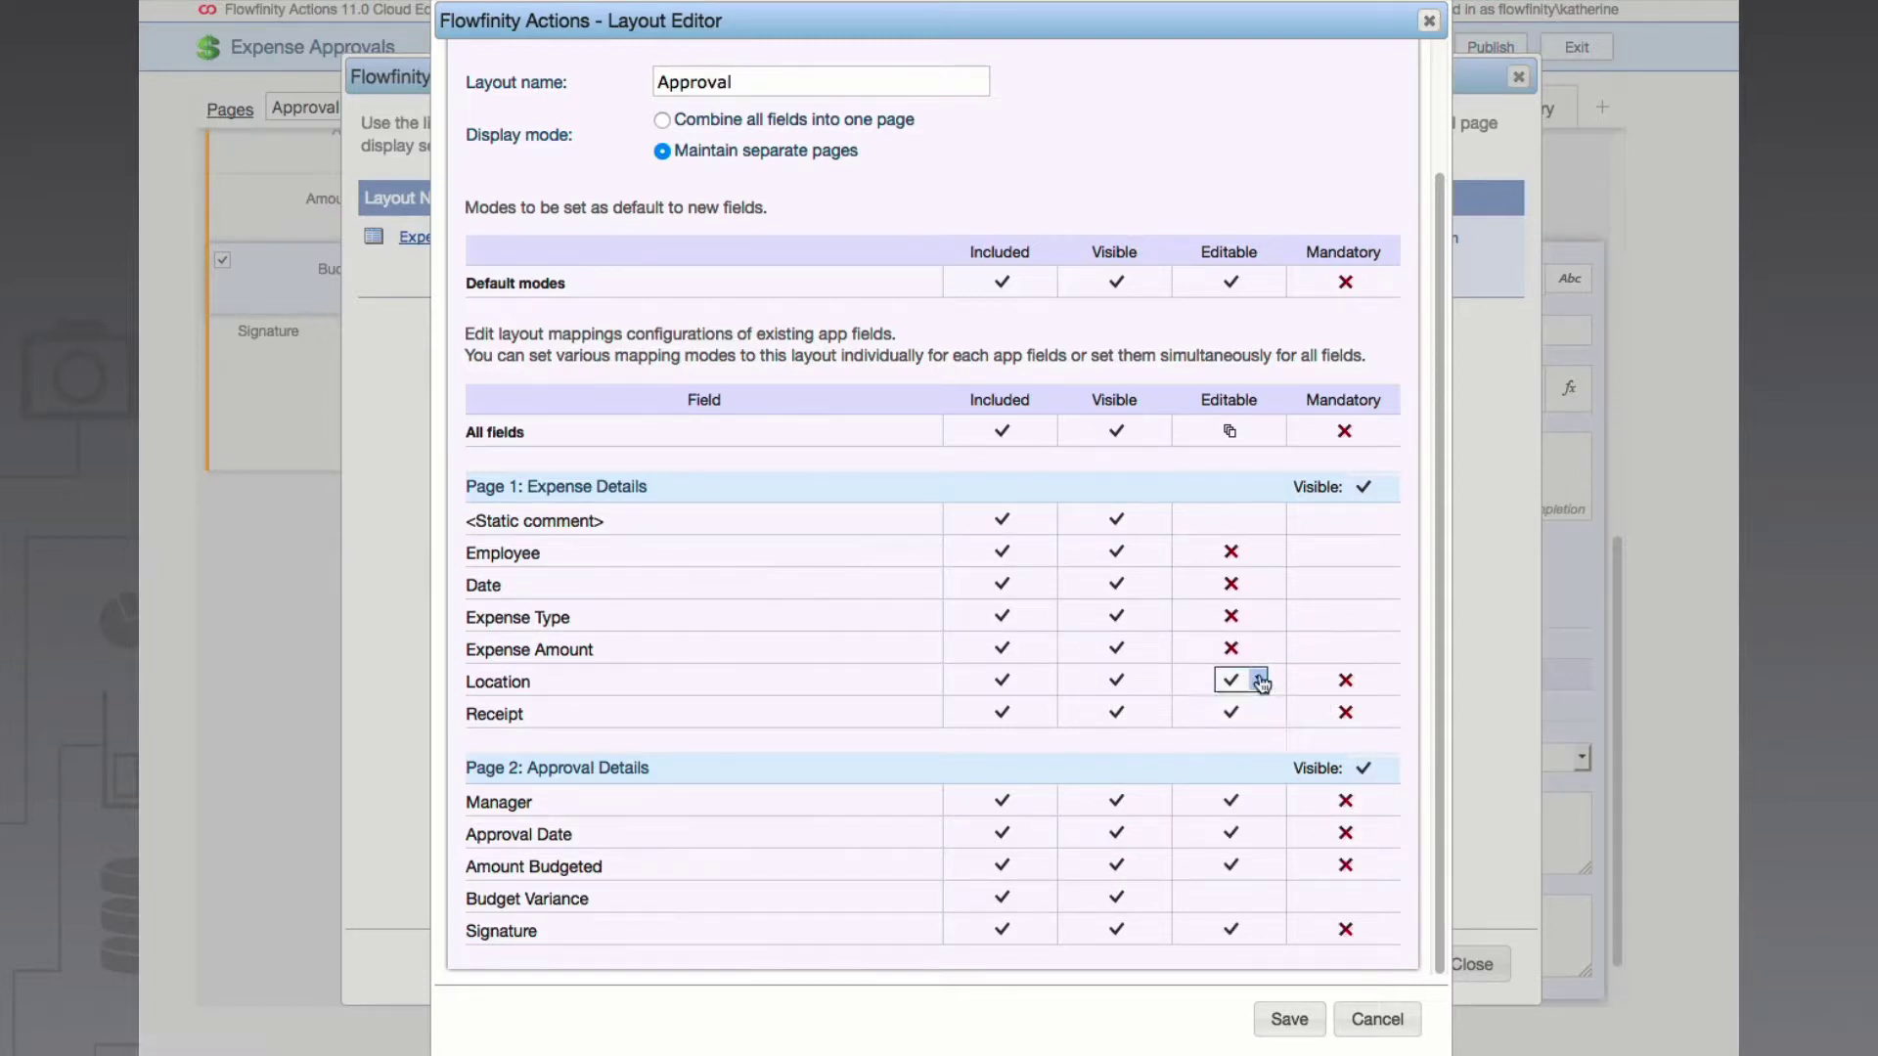
left_click(1258, 681)
left_click(1256, 711)
left_click(1259, 724)
left_click(1252, 742)
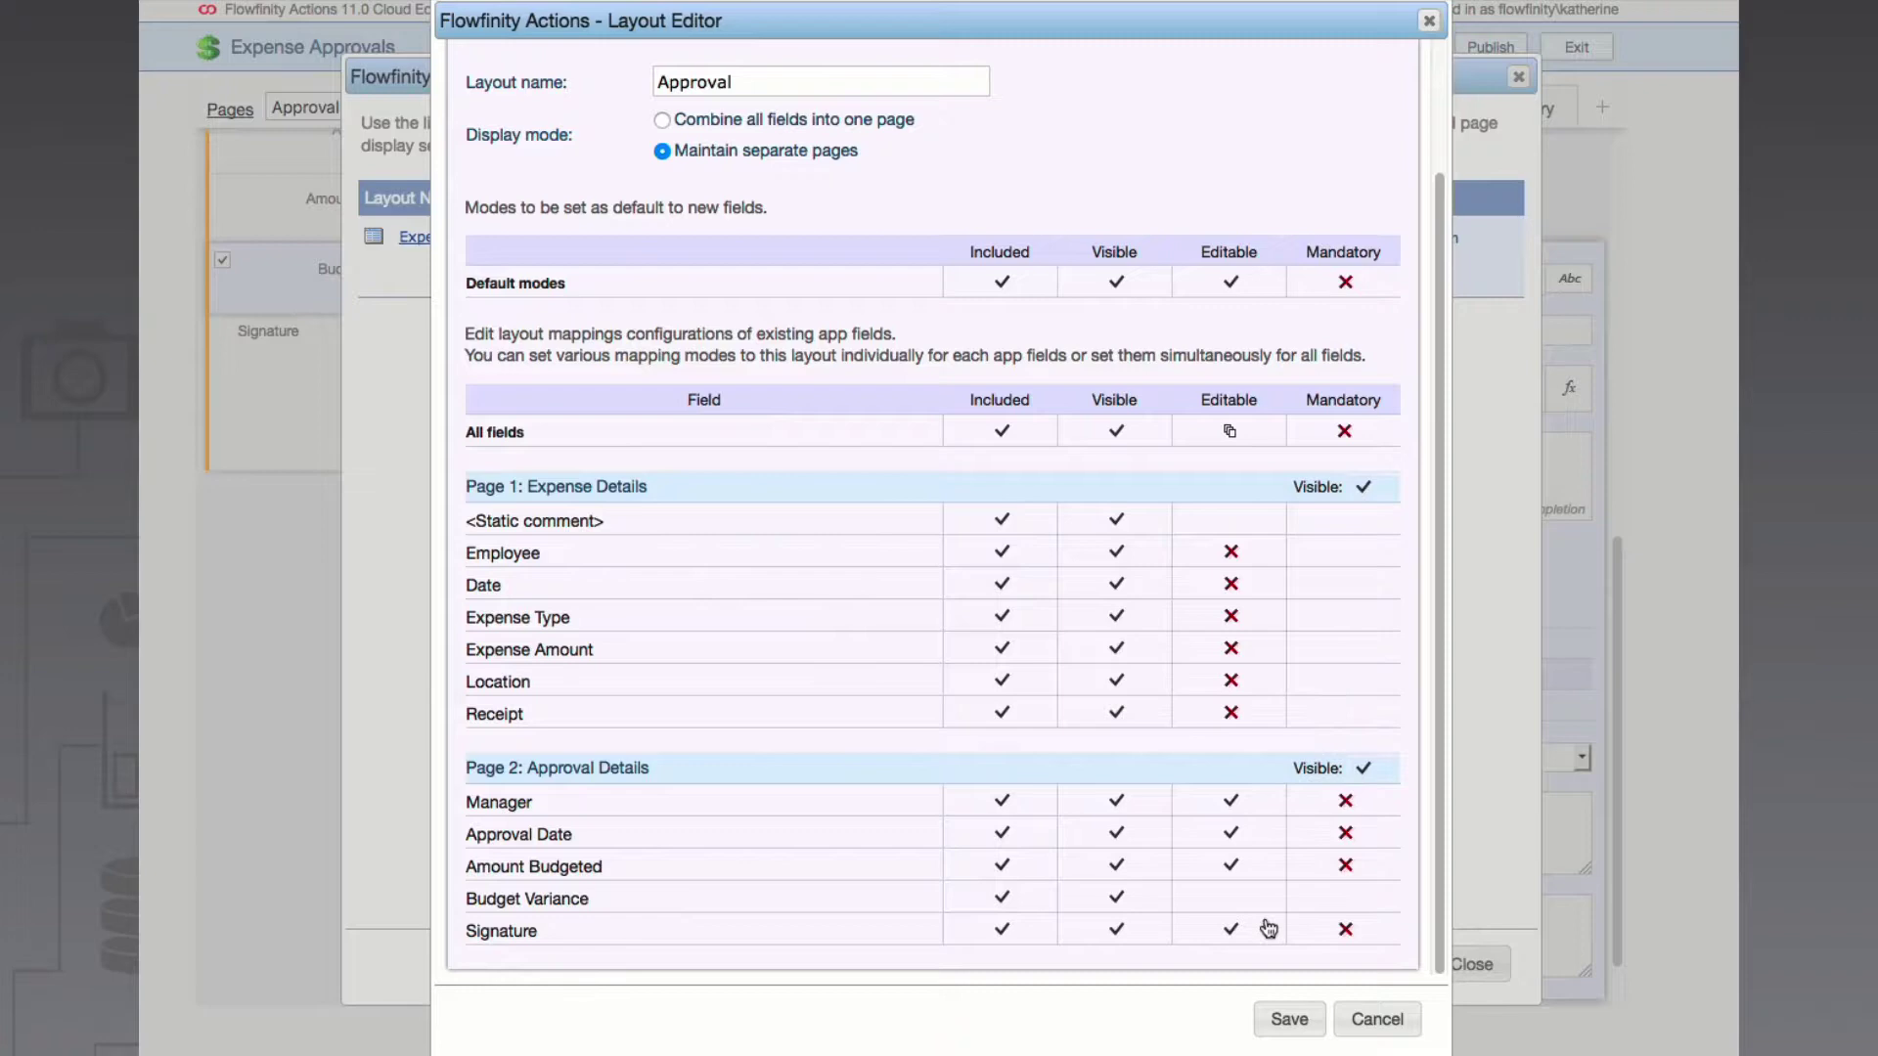
left_click(1303, 1025)
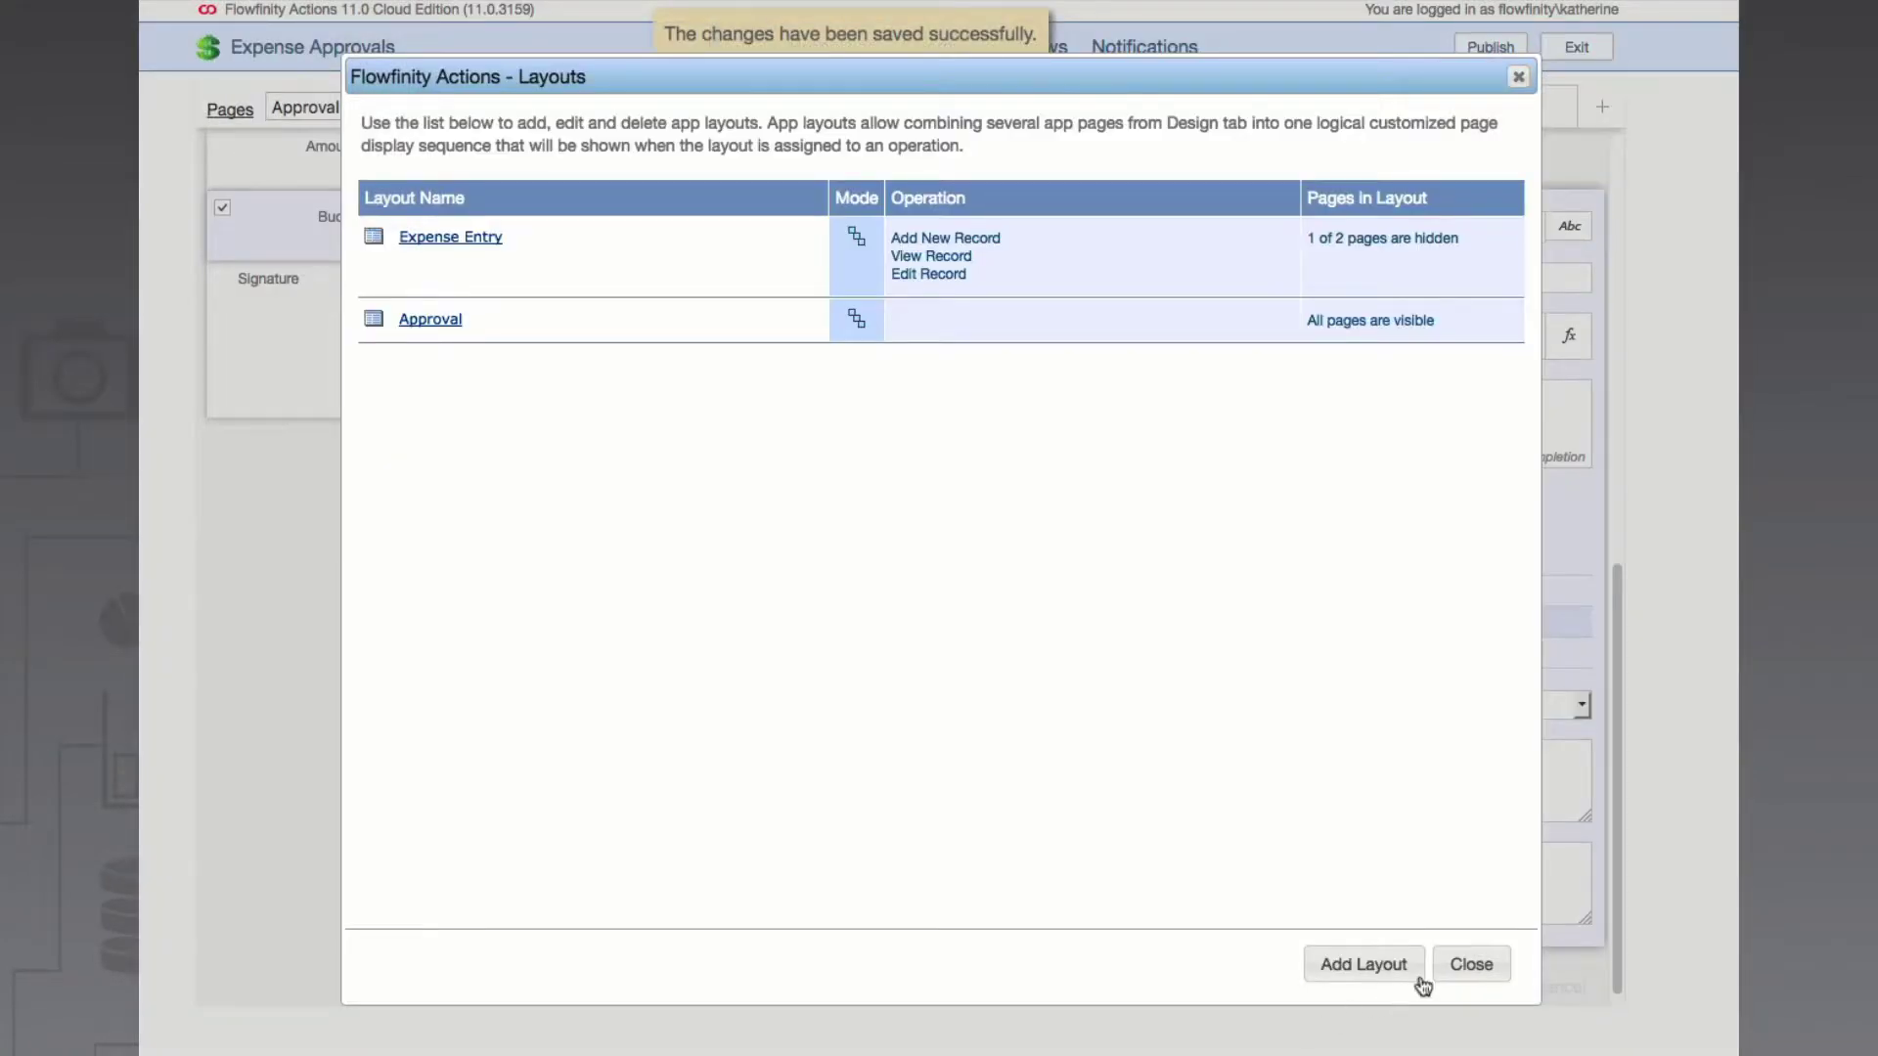
left_click(1462, 961)
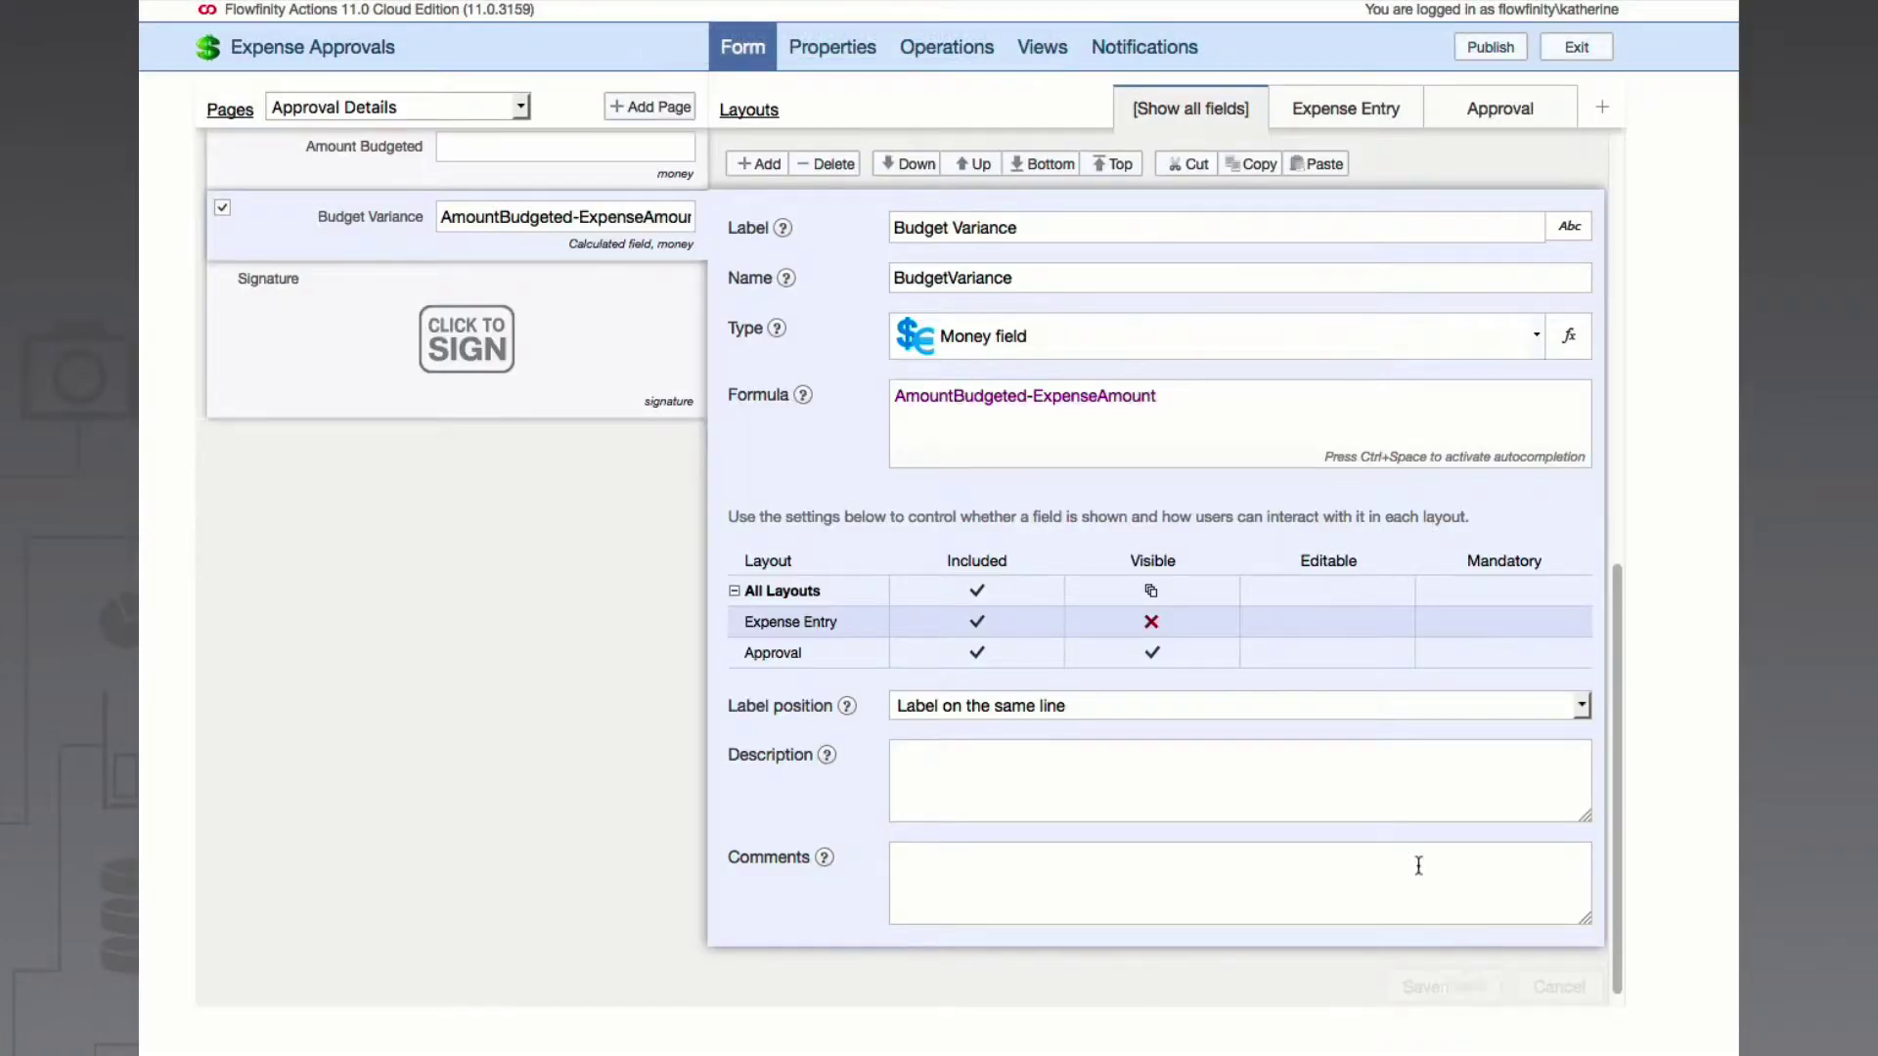
Rename the app's Default record state to Pending, give it the question-mark page icon and save the state
left_click(947, 47)
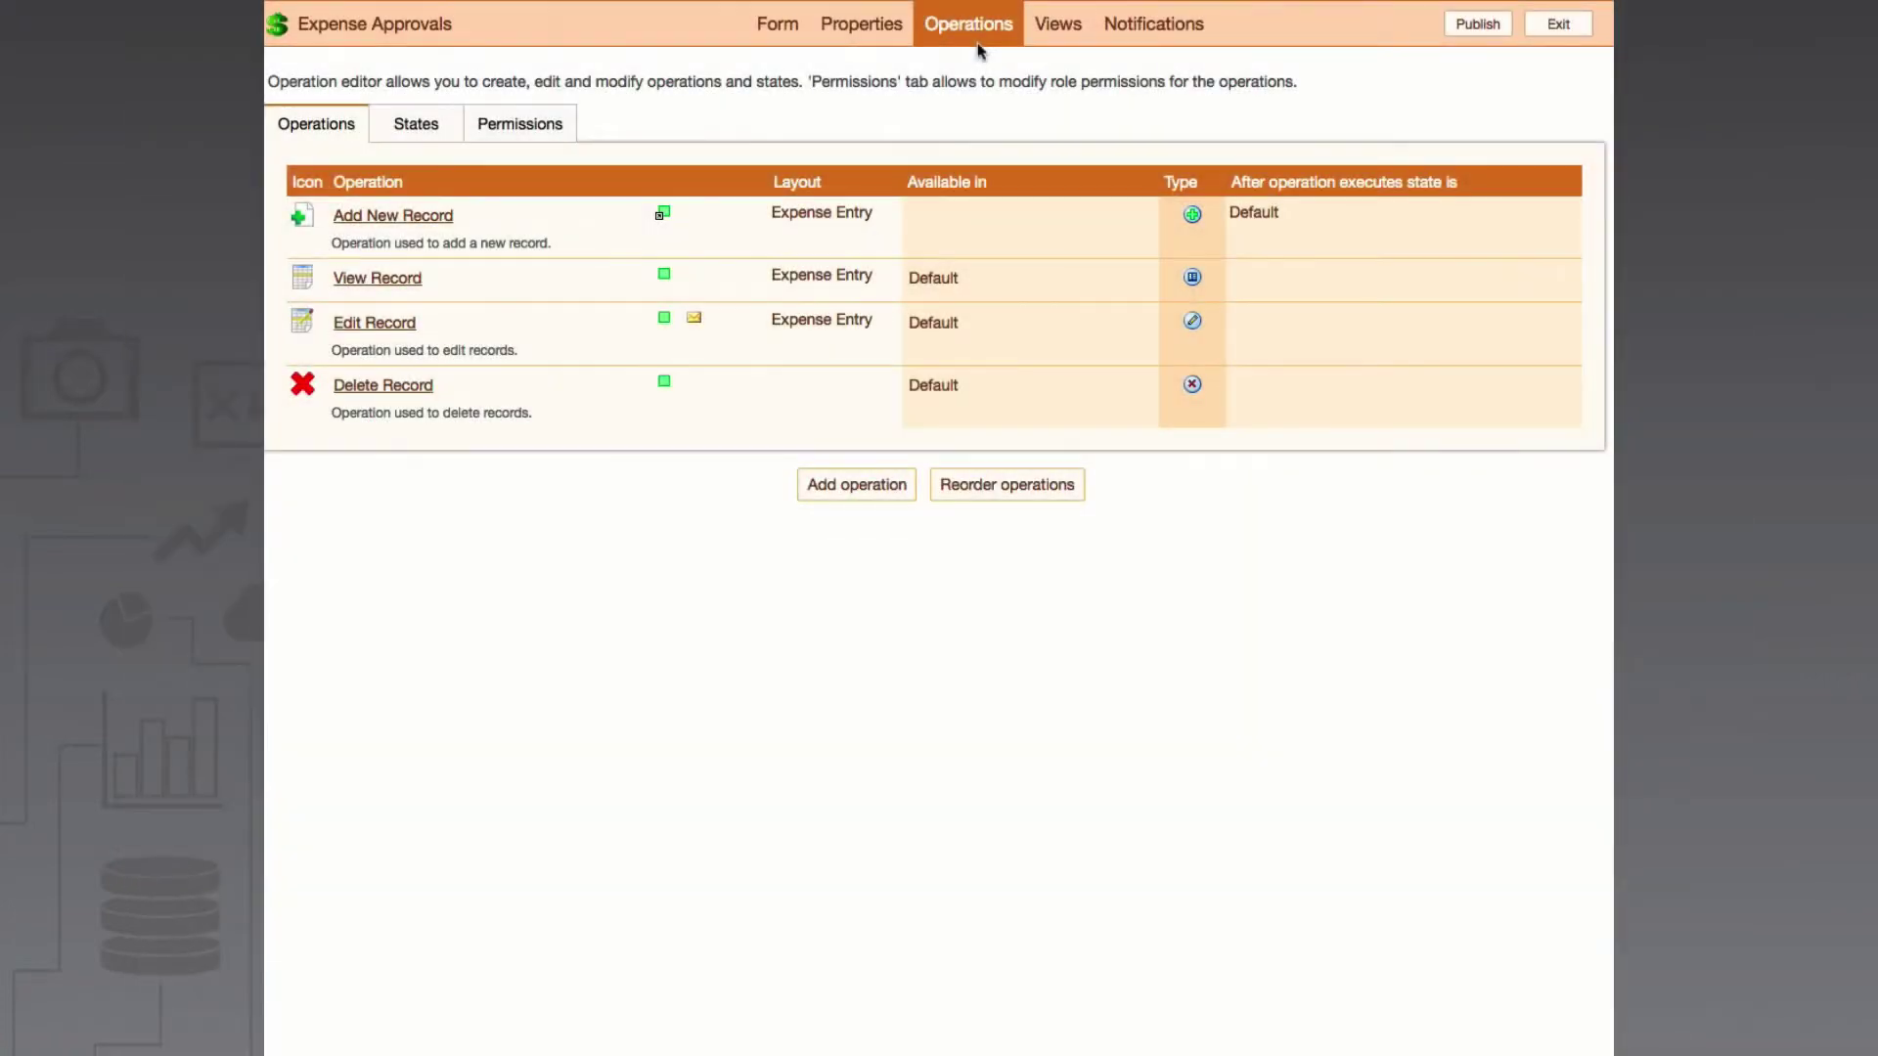
left_click(426, 137)
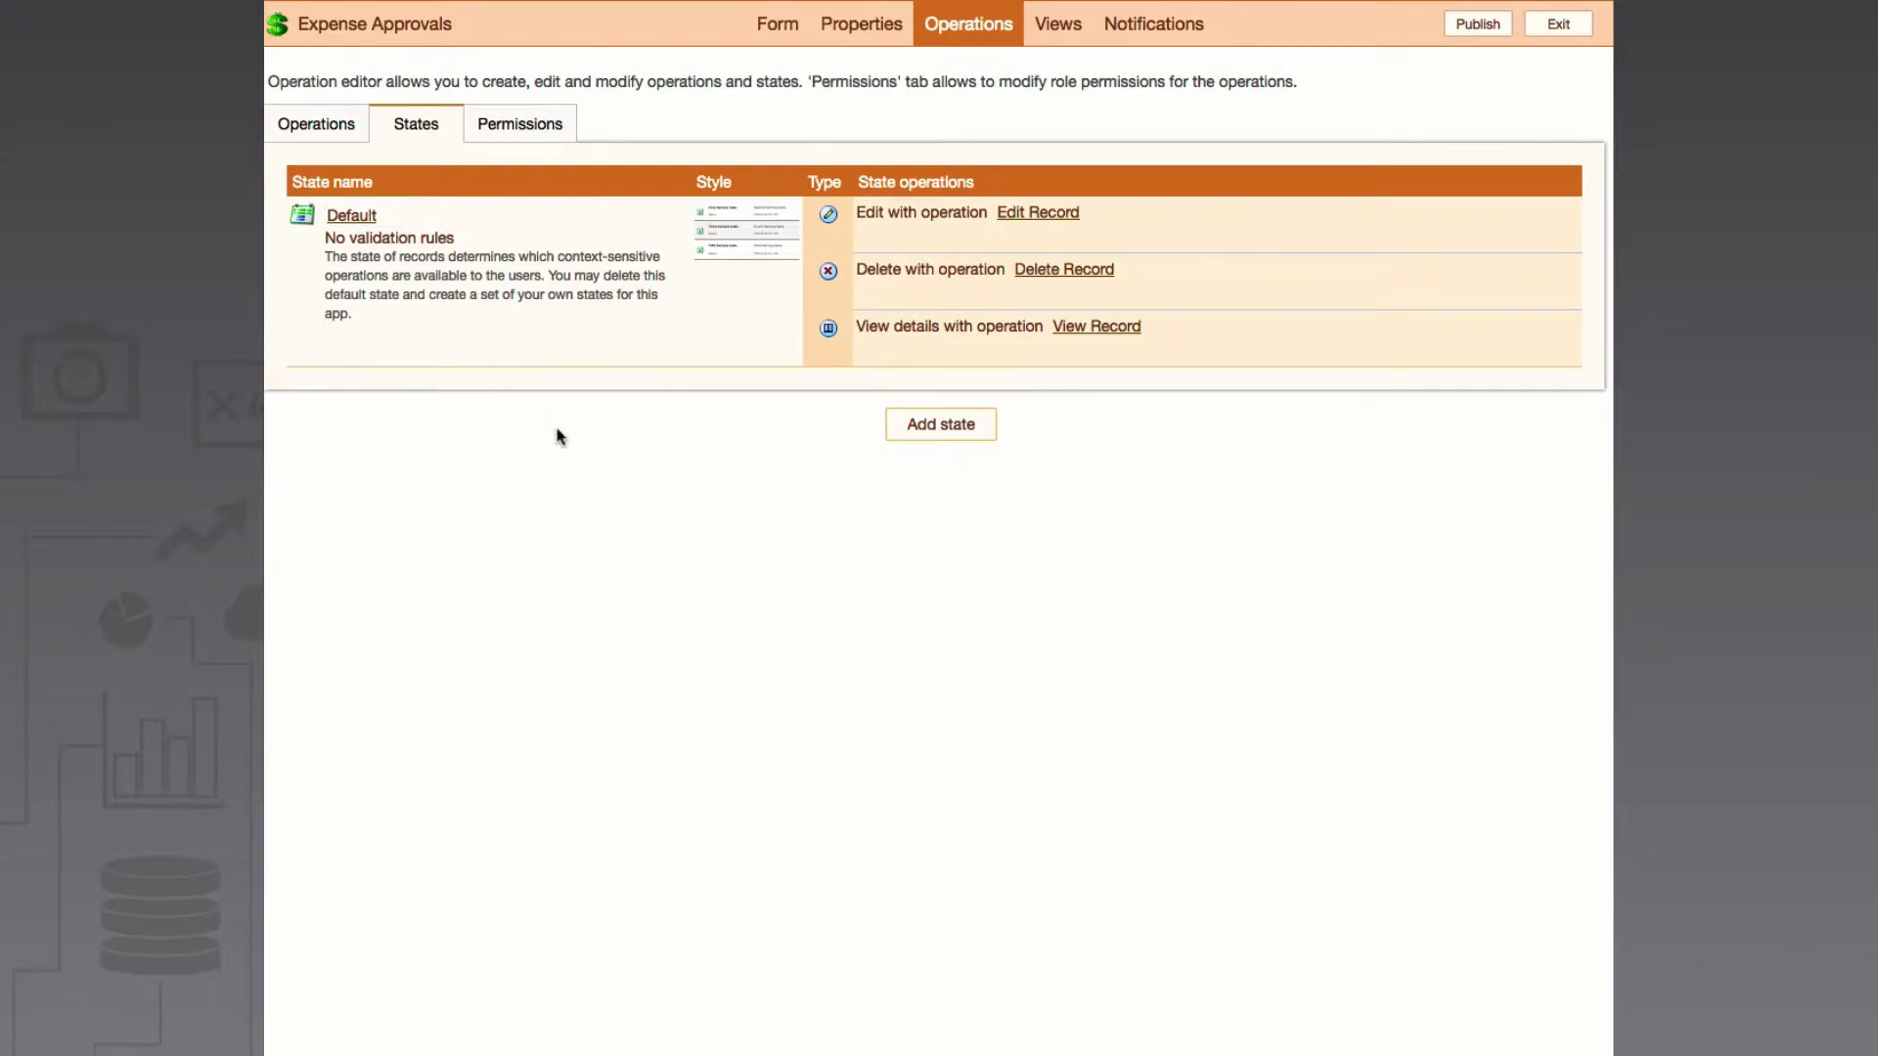
left_click(543, 233)
left_click(512, 237)
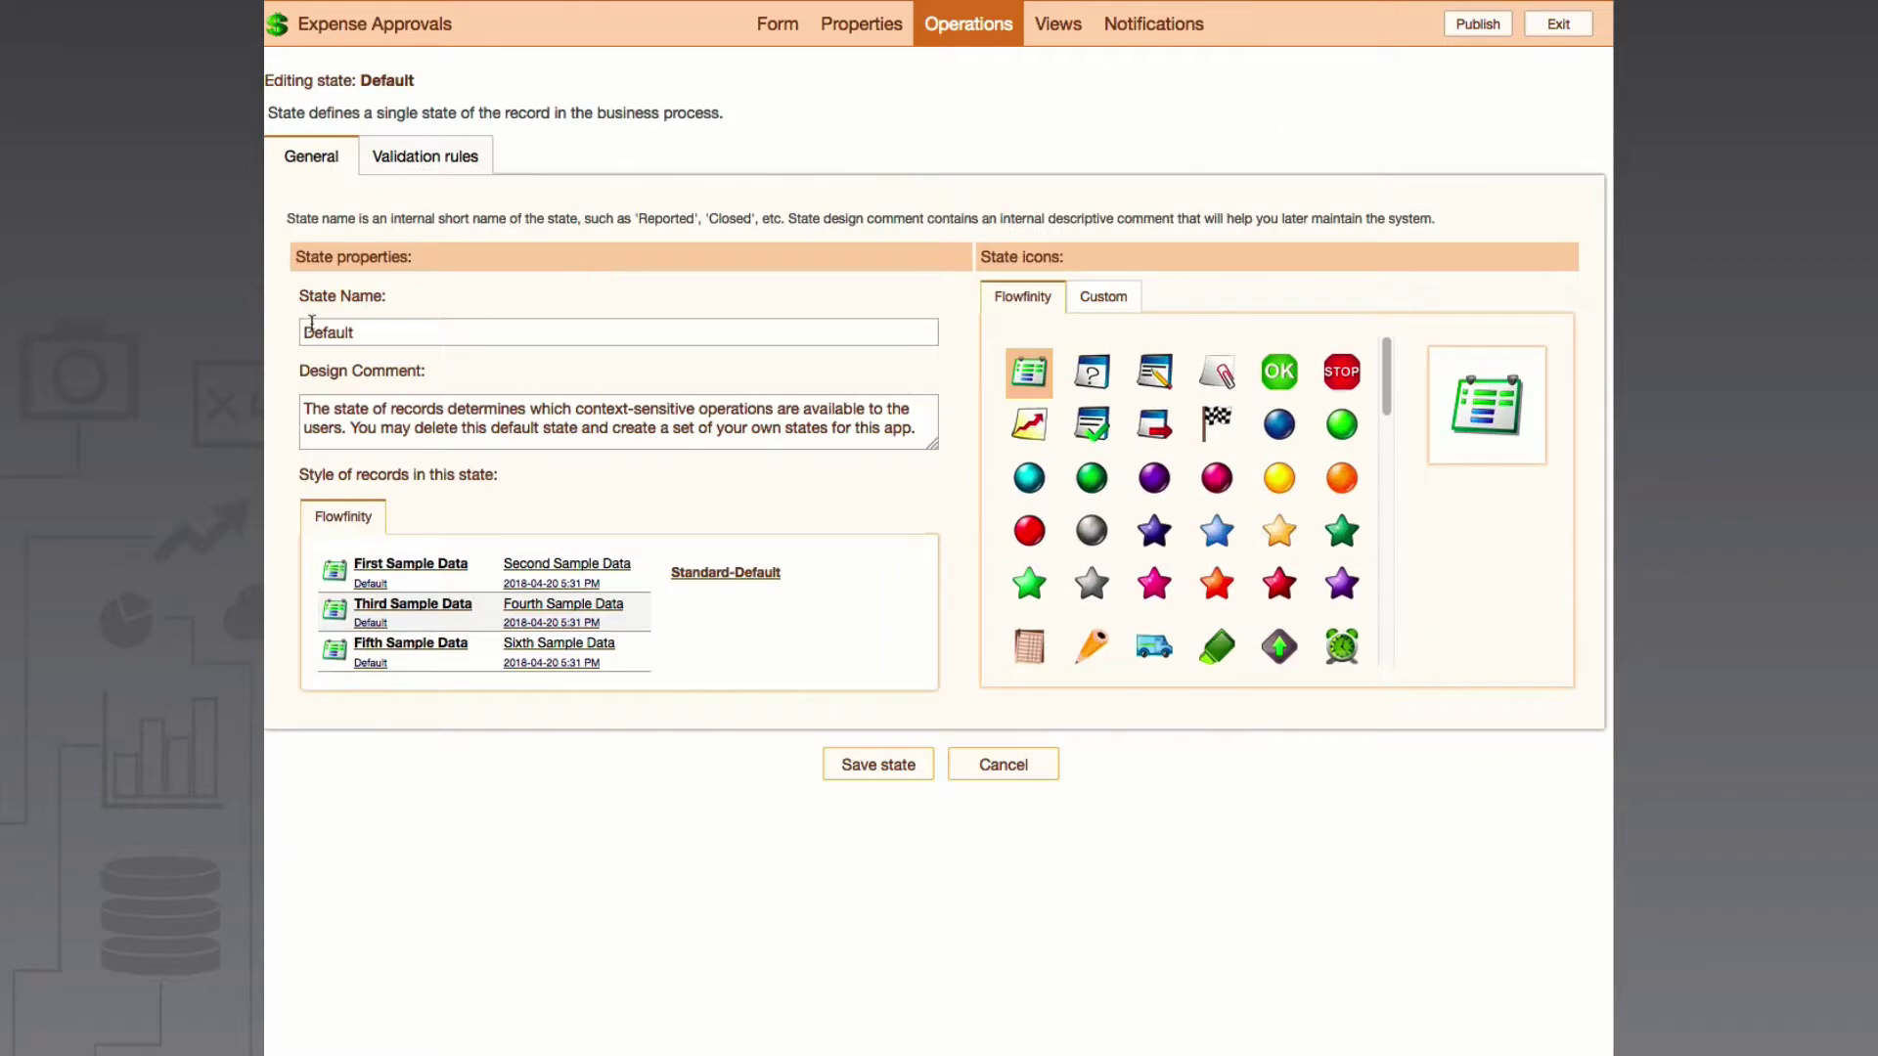
double_click(325, 327)
type("Pending")
left_click(1092, 372)
left_click(876, 764)
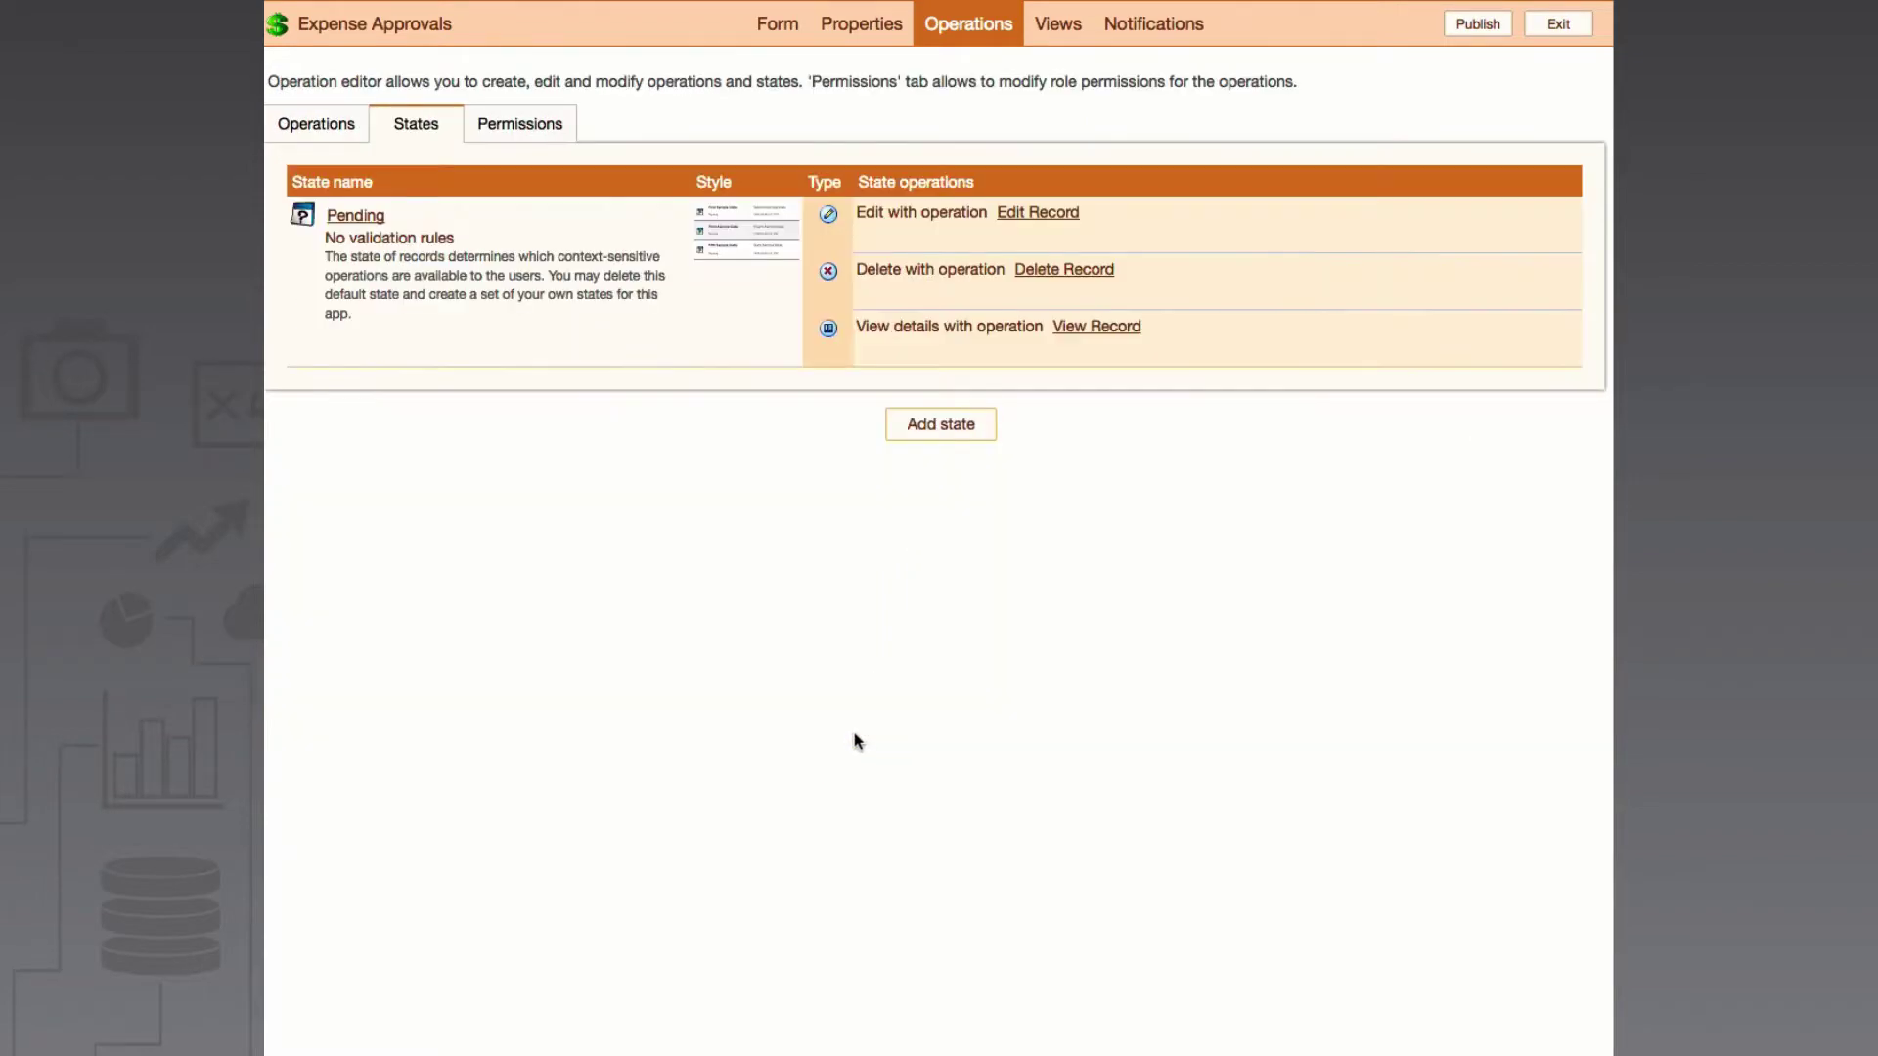
Add a new record state named Approved with the green check-mark page icon and save it
left_click(941, 424)
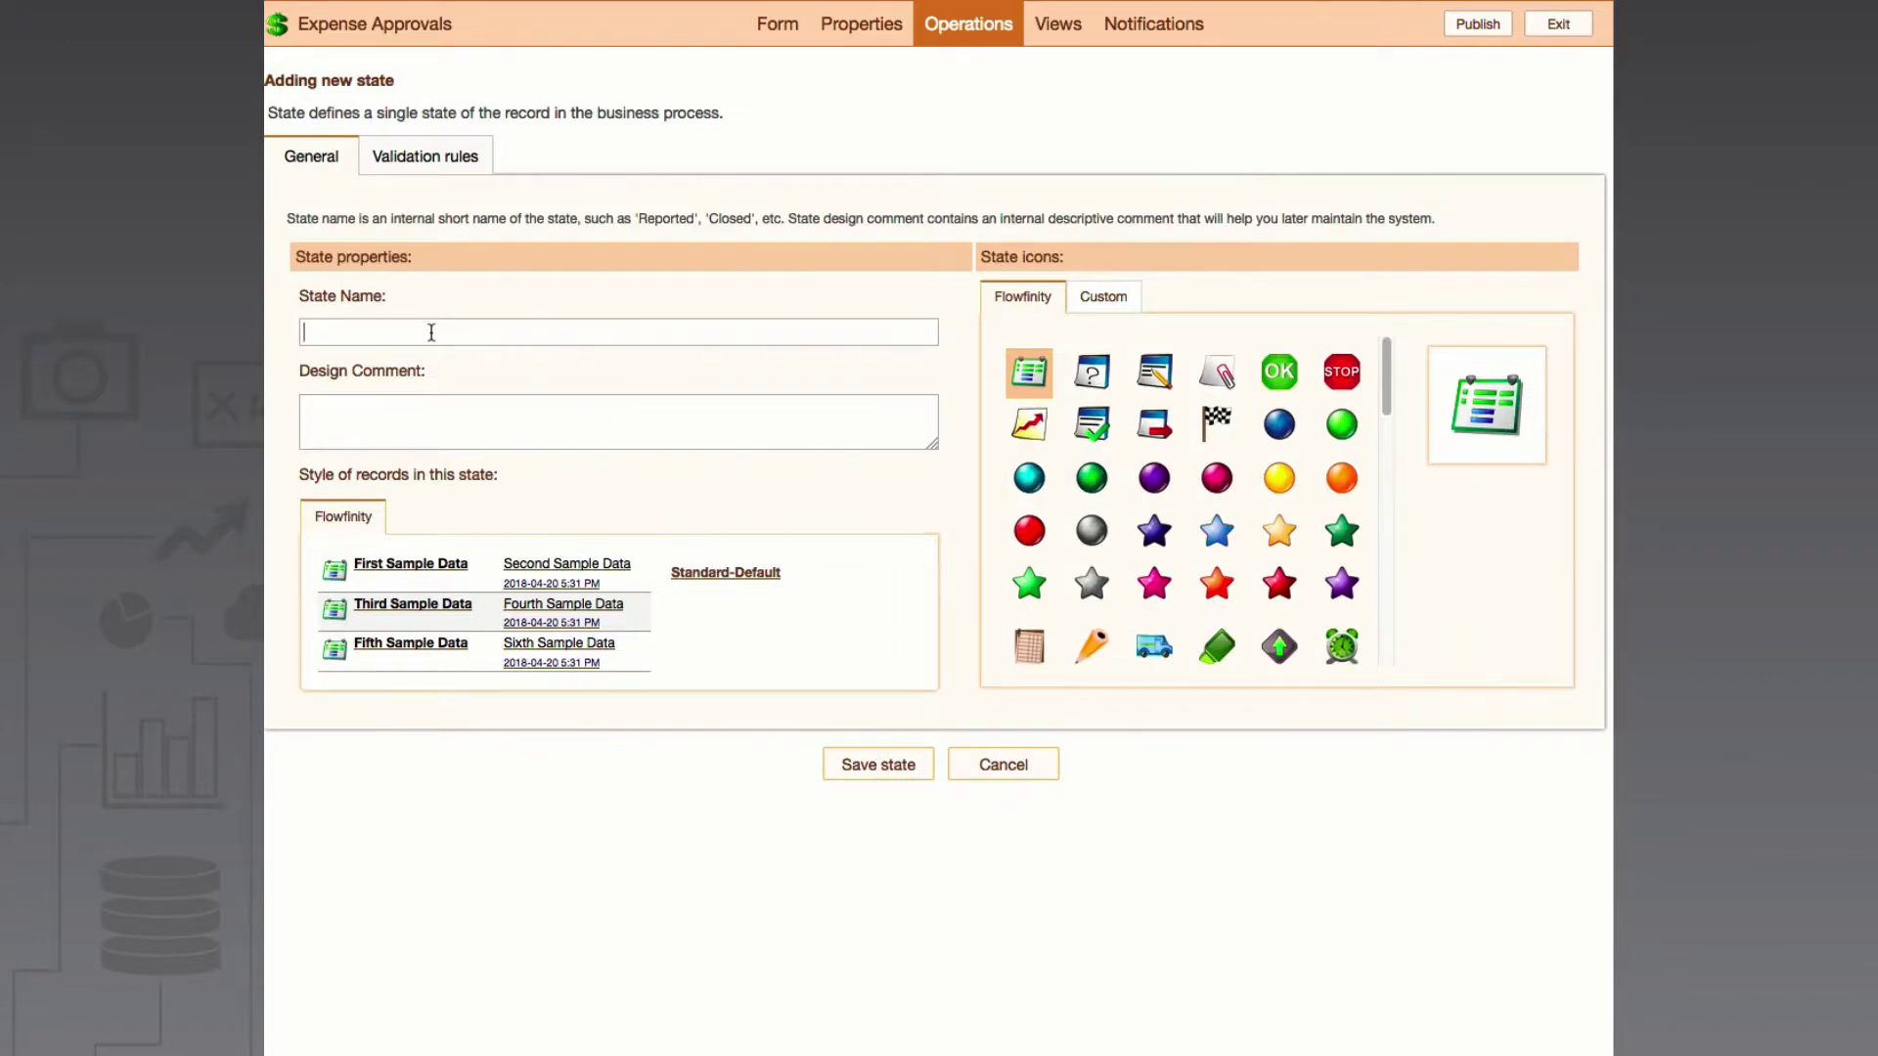
type("Approved")
left_click(1076, 427)
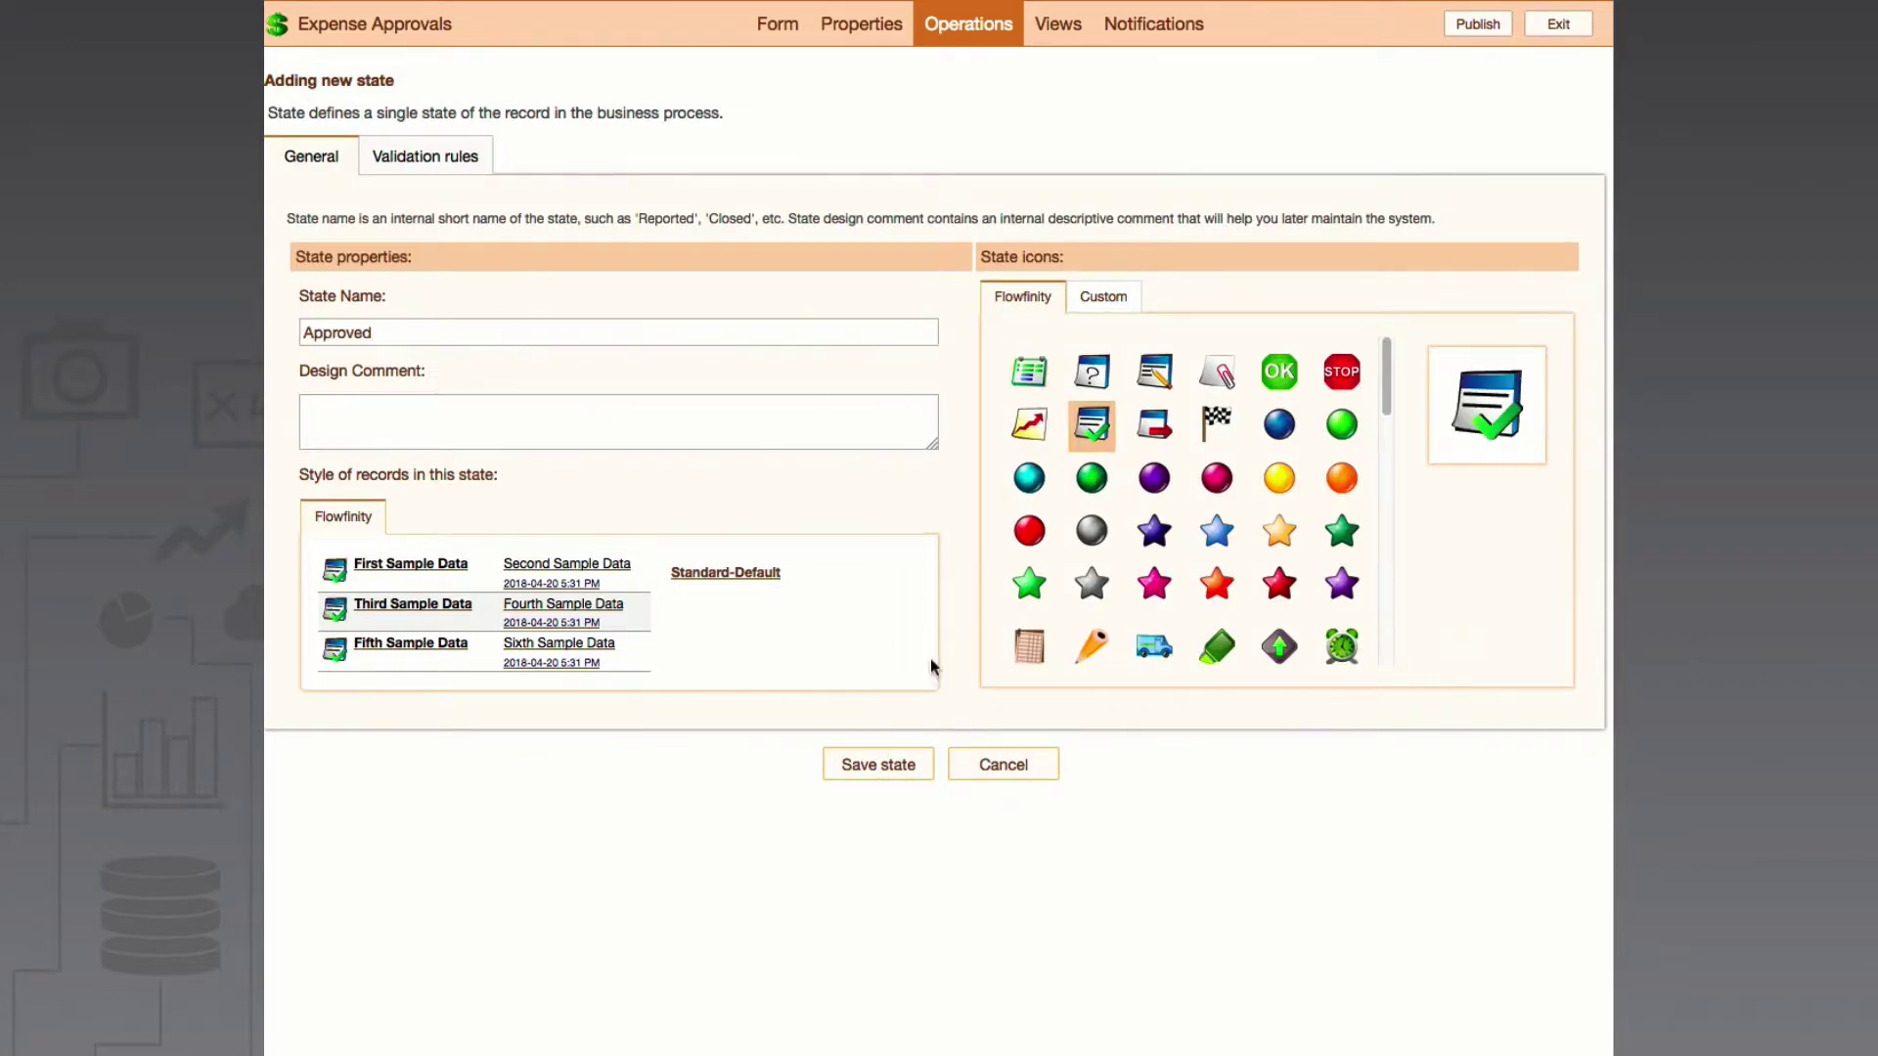
left_click(884, 762)
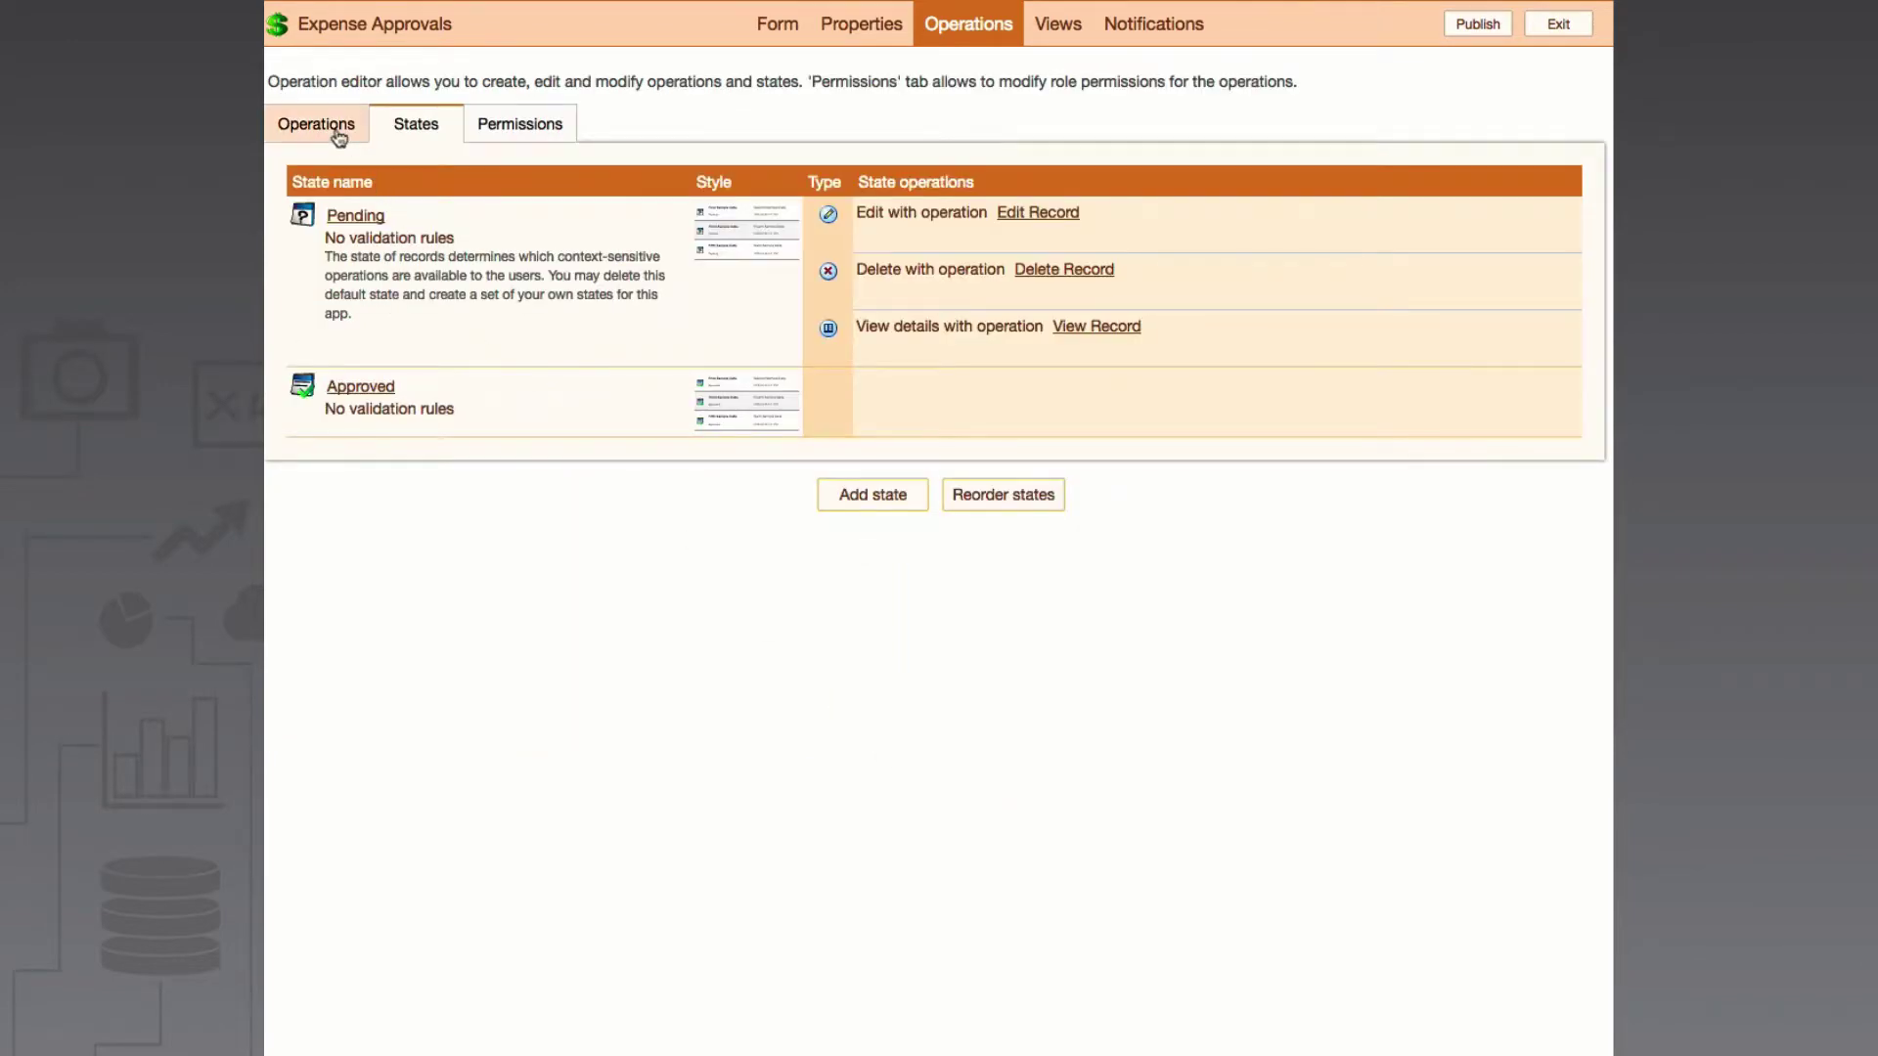
Make the View Record operation available in the Approved state as well and save the operation
left_click(294, 131)
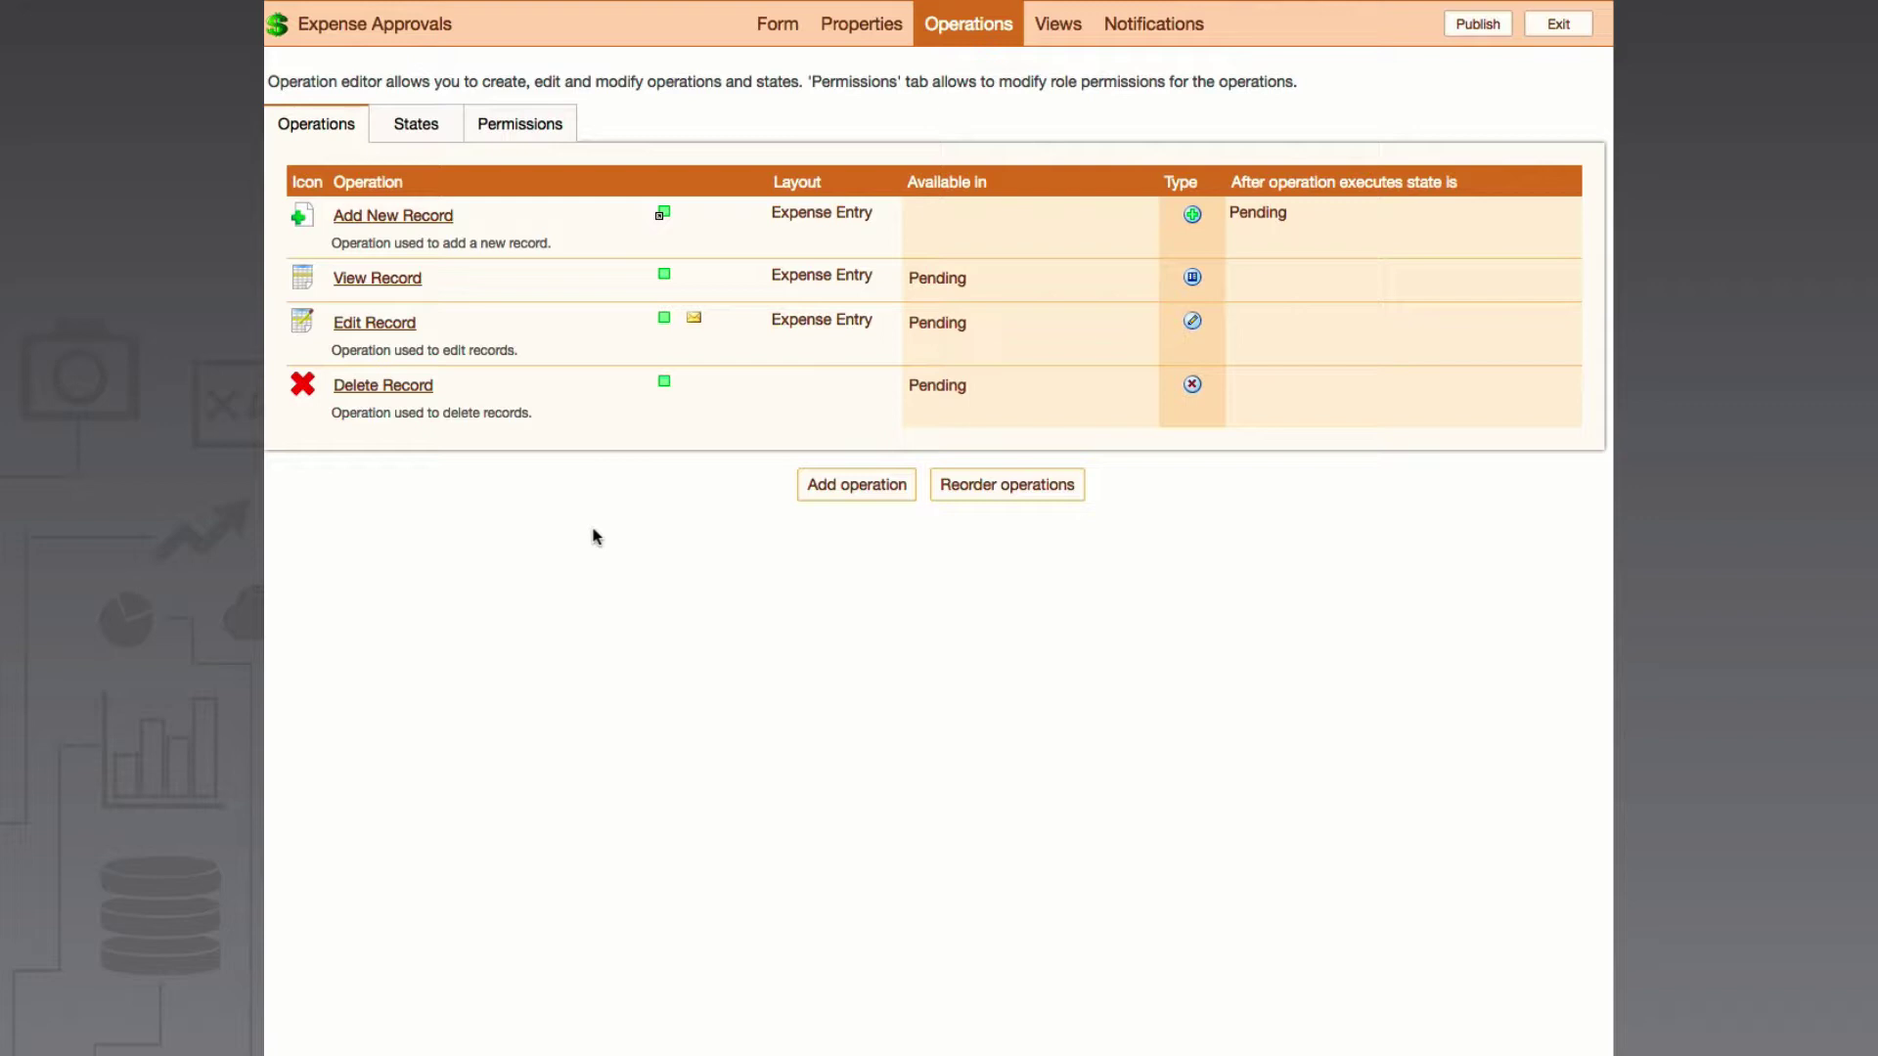
left_click(525, 280)
left_click(526, 301)
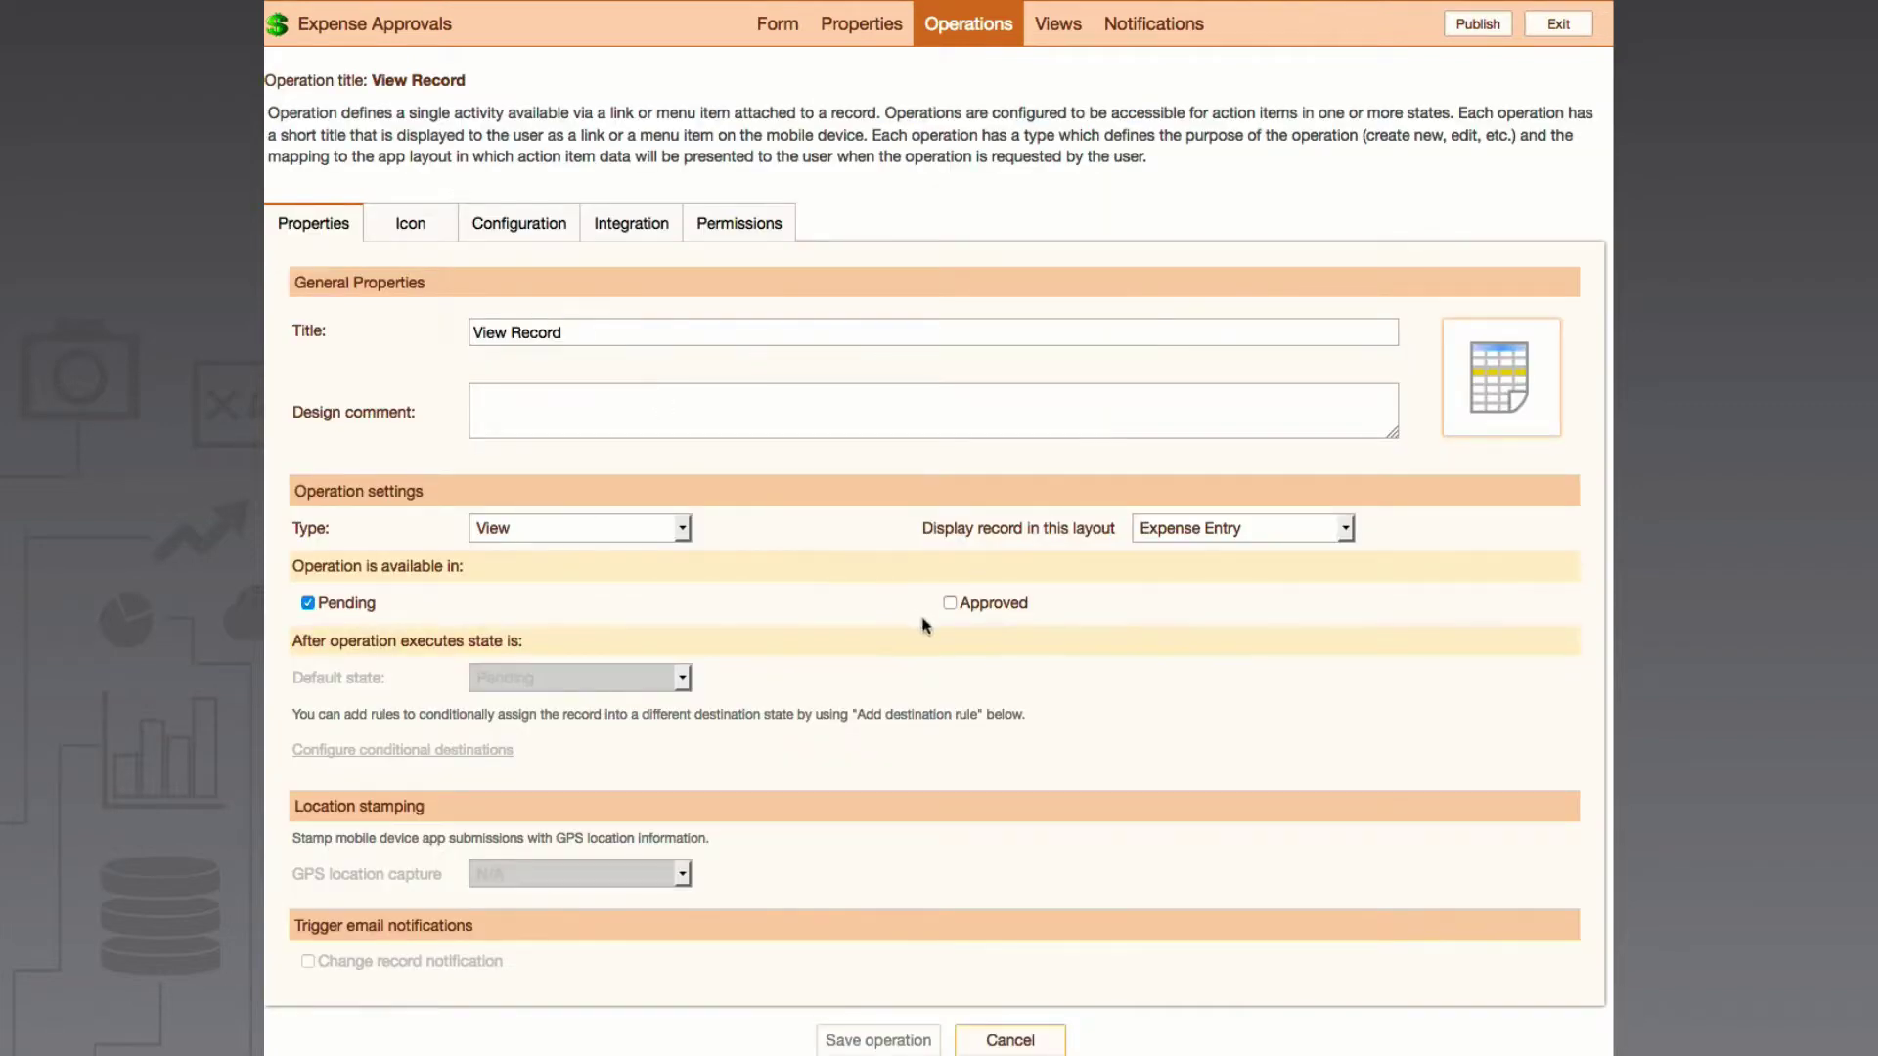
left_click(950, 604)
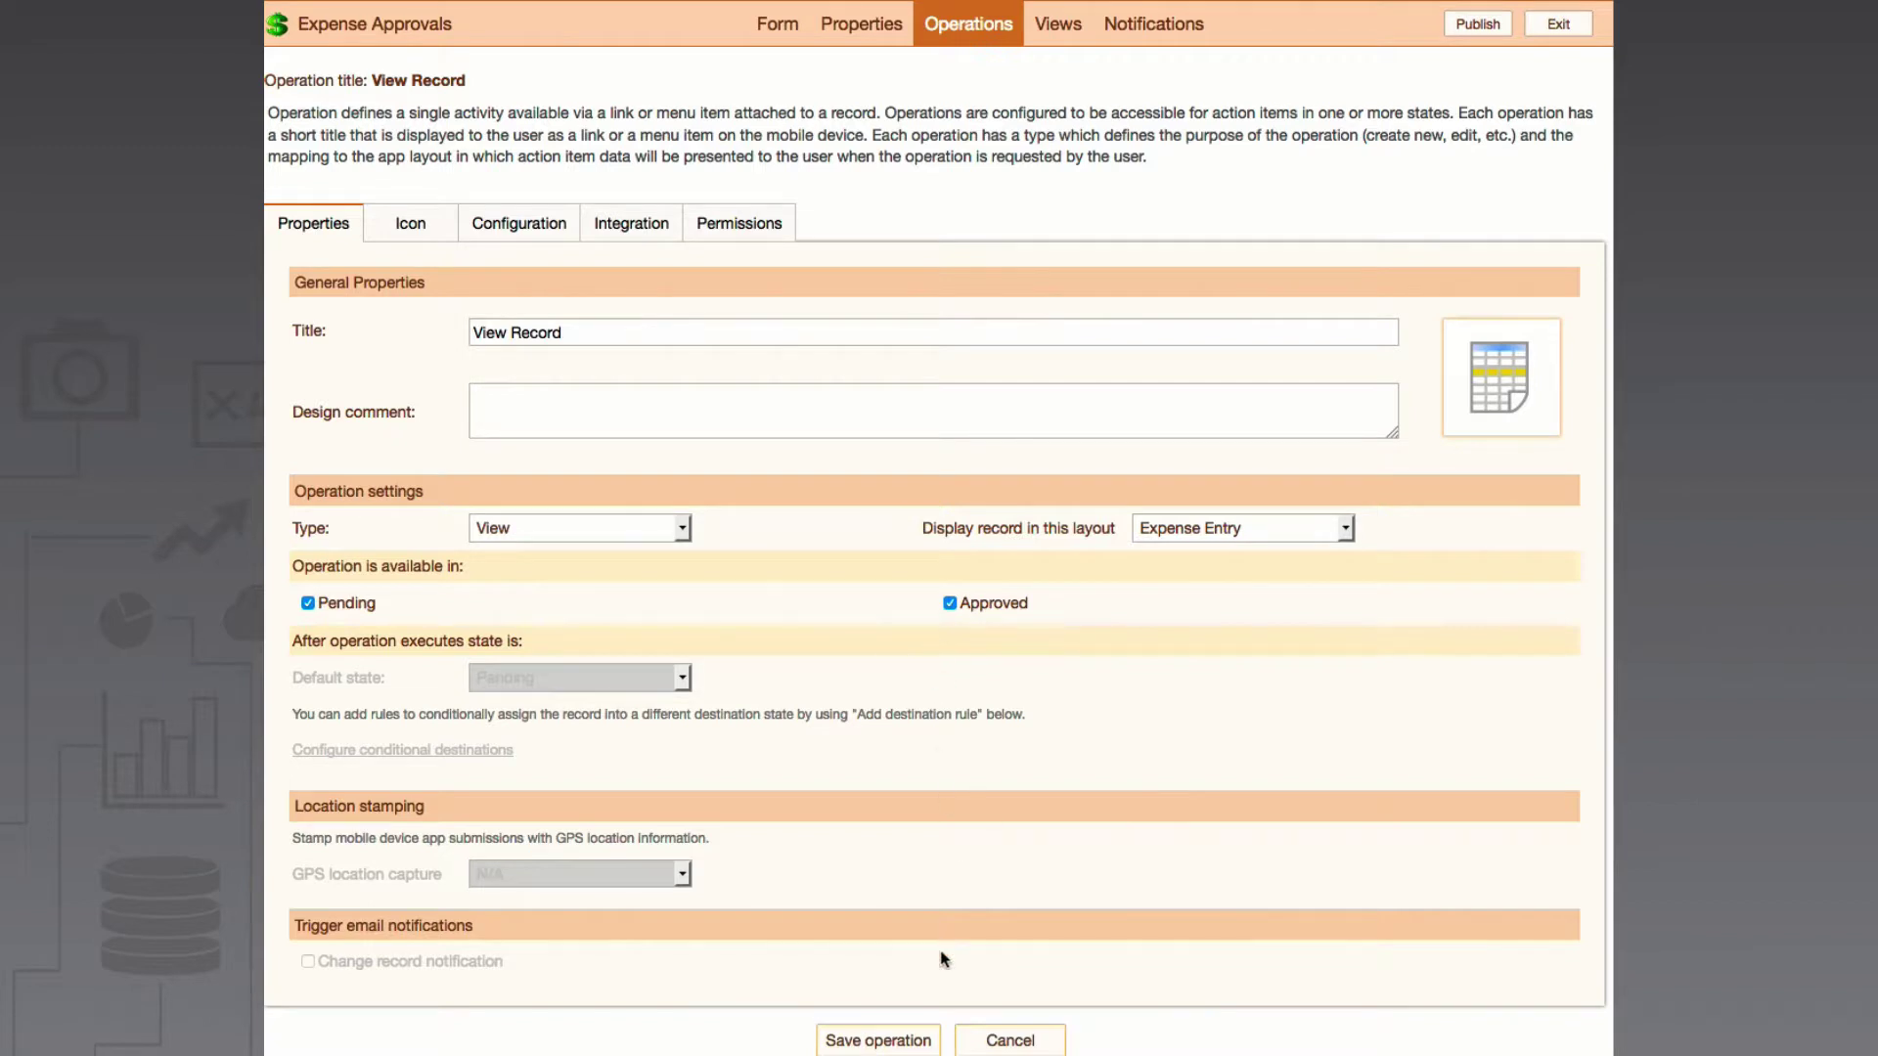
left_click(886, 1040)
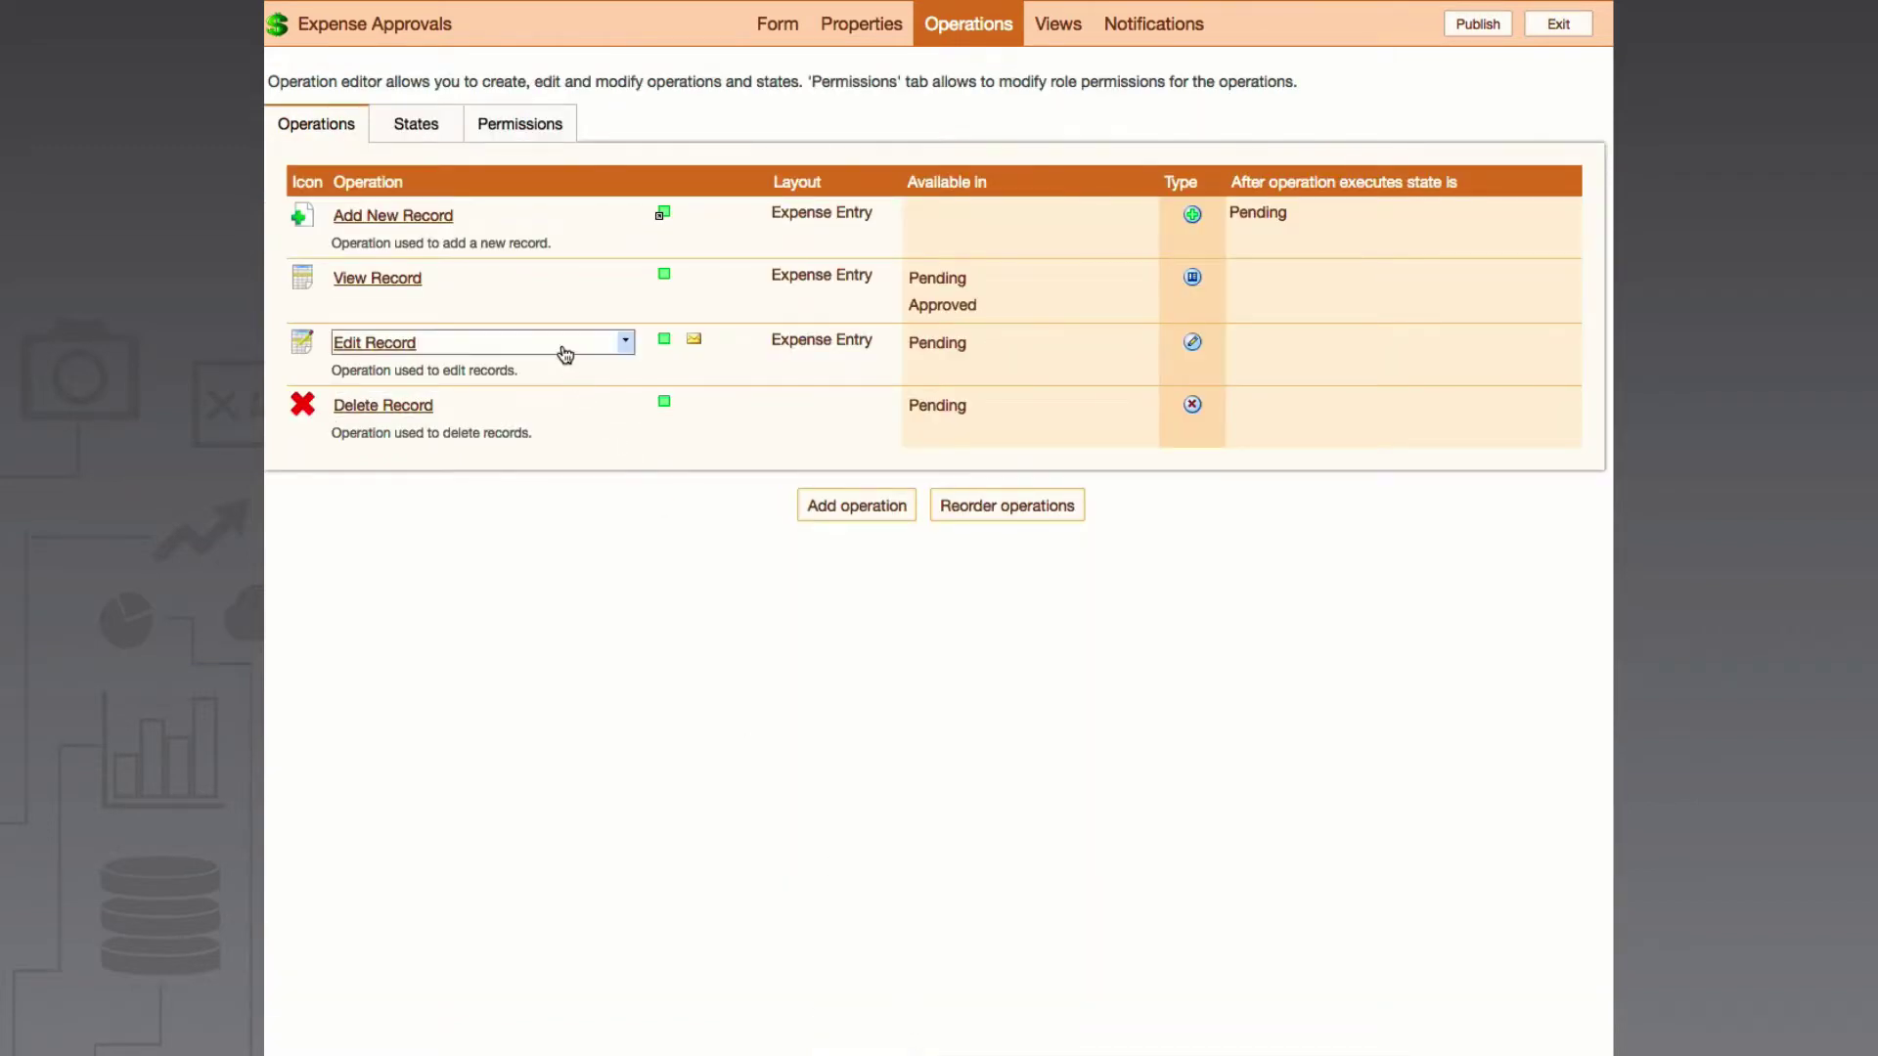
Check which states the Edit Record operation is available in and close it without saving
left_click(566, 350)
left_click(558, 367)
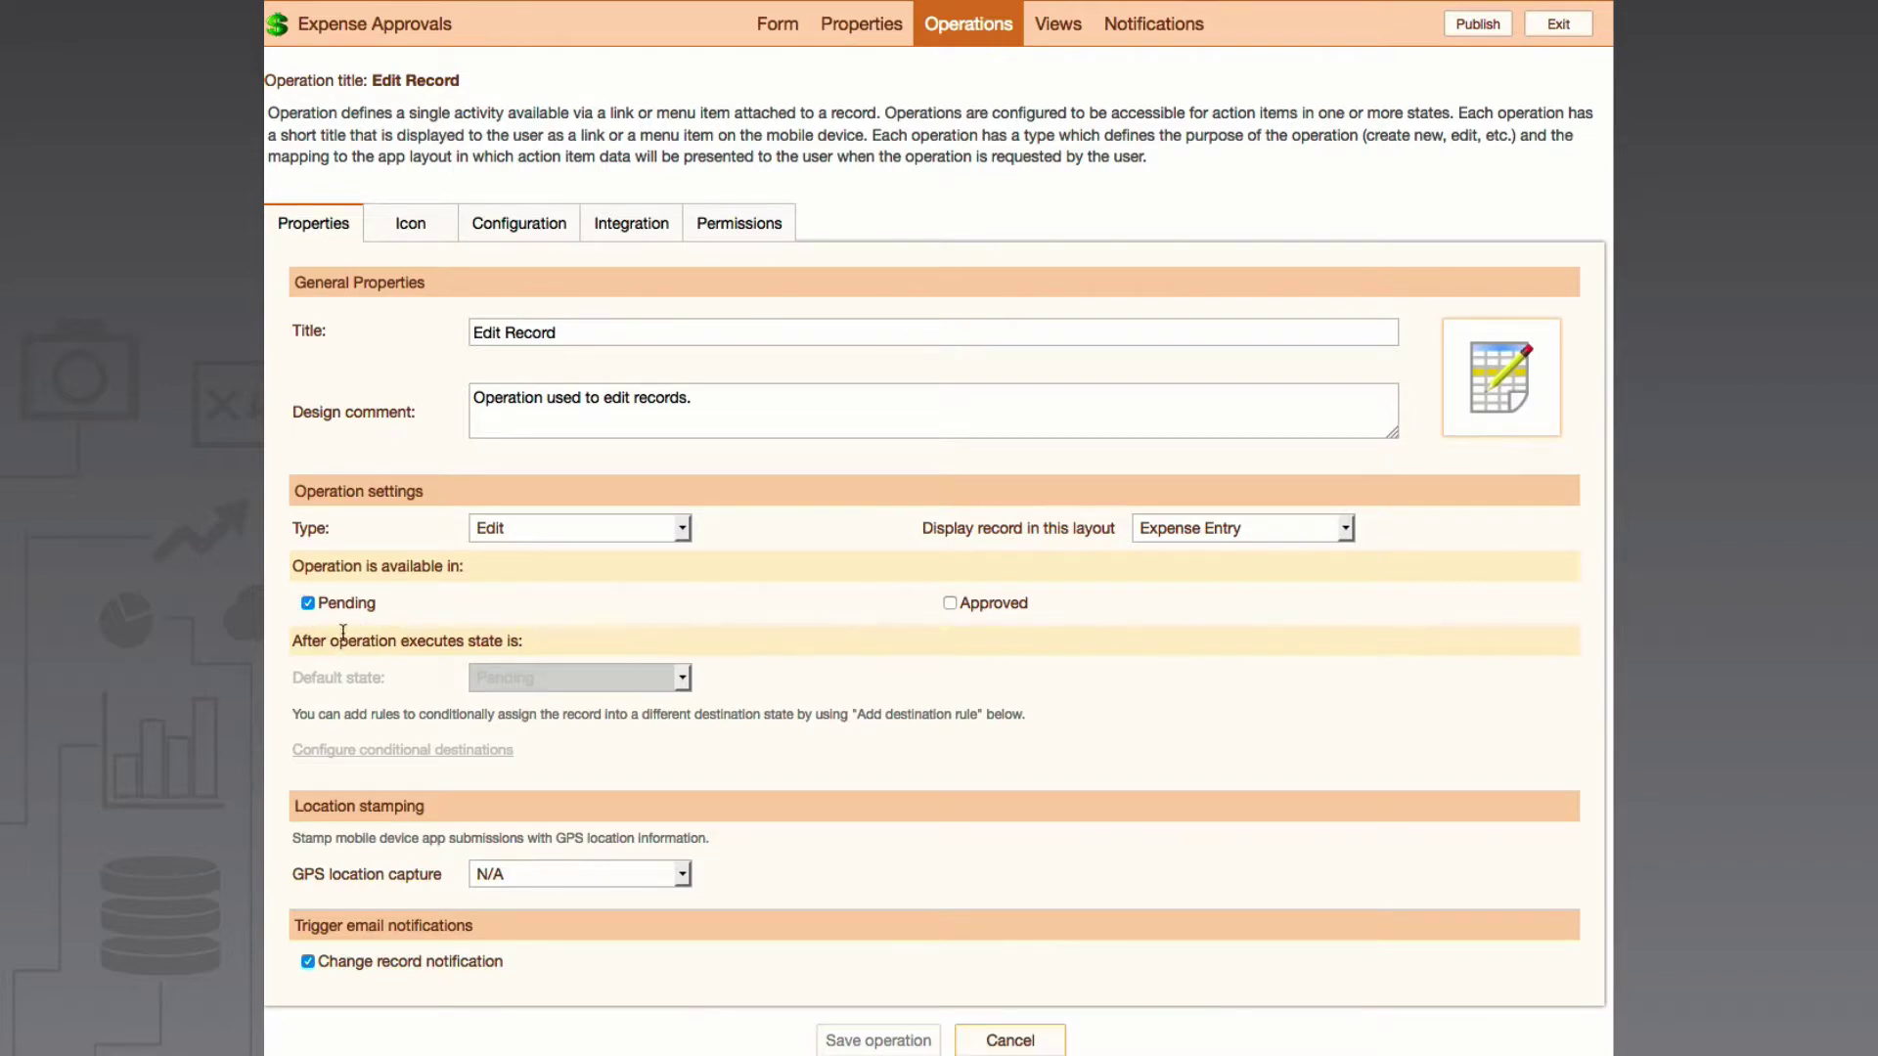
left_click(1022, 1040)
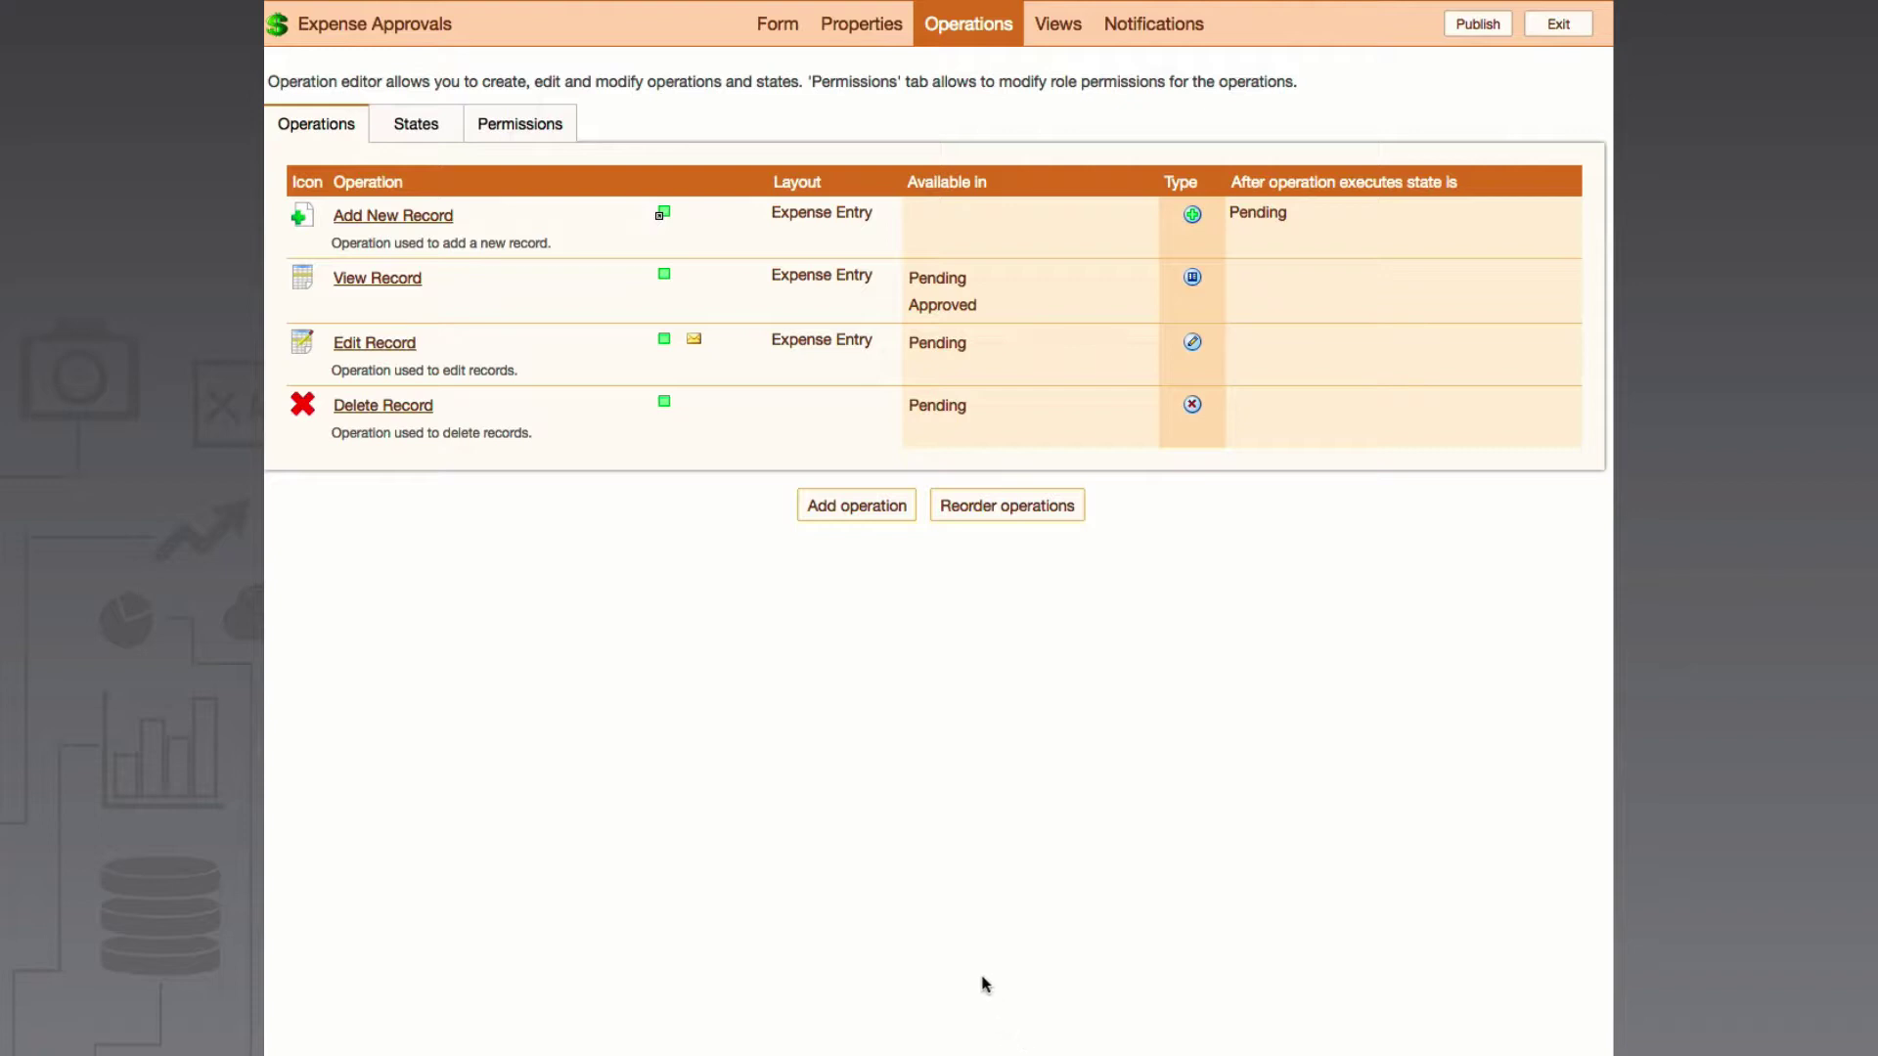
Add a new operation titled Approve with the design comment "For managers"
left_click(859, 525)
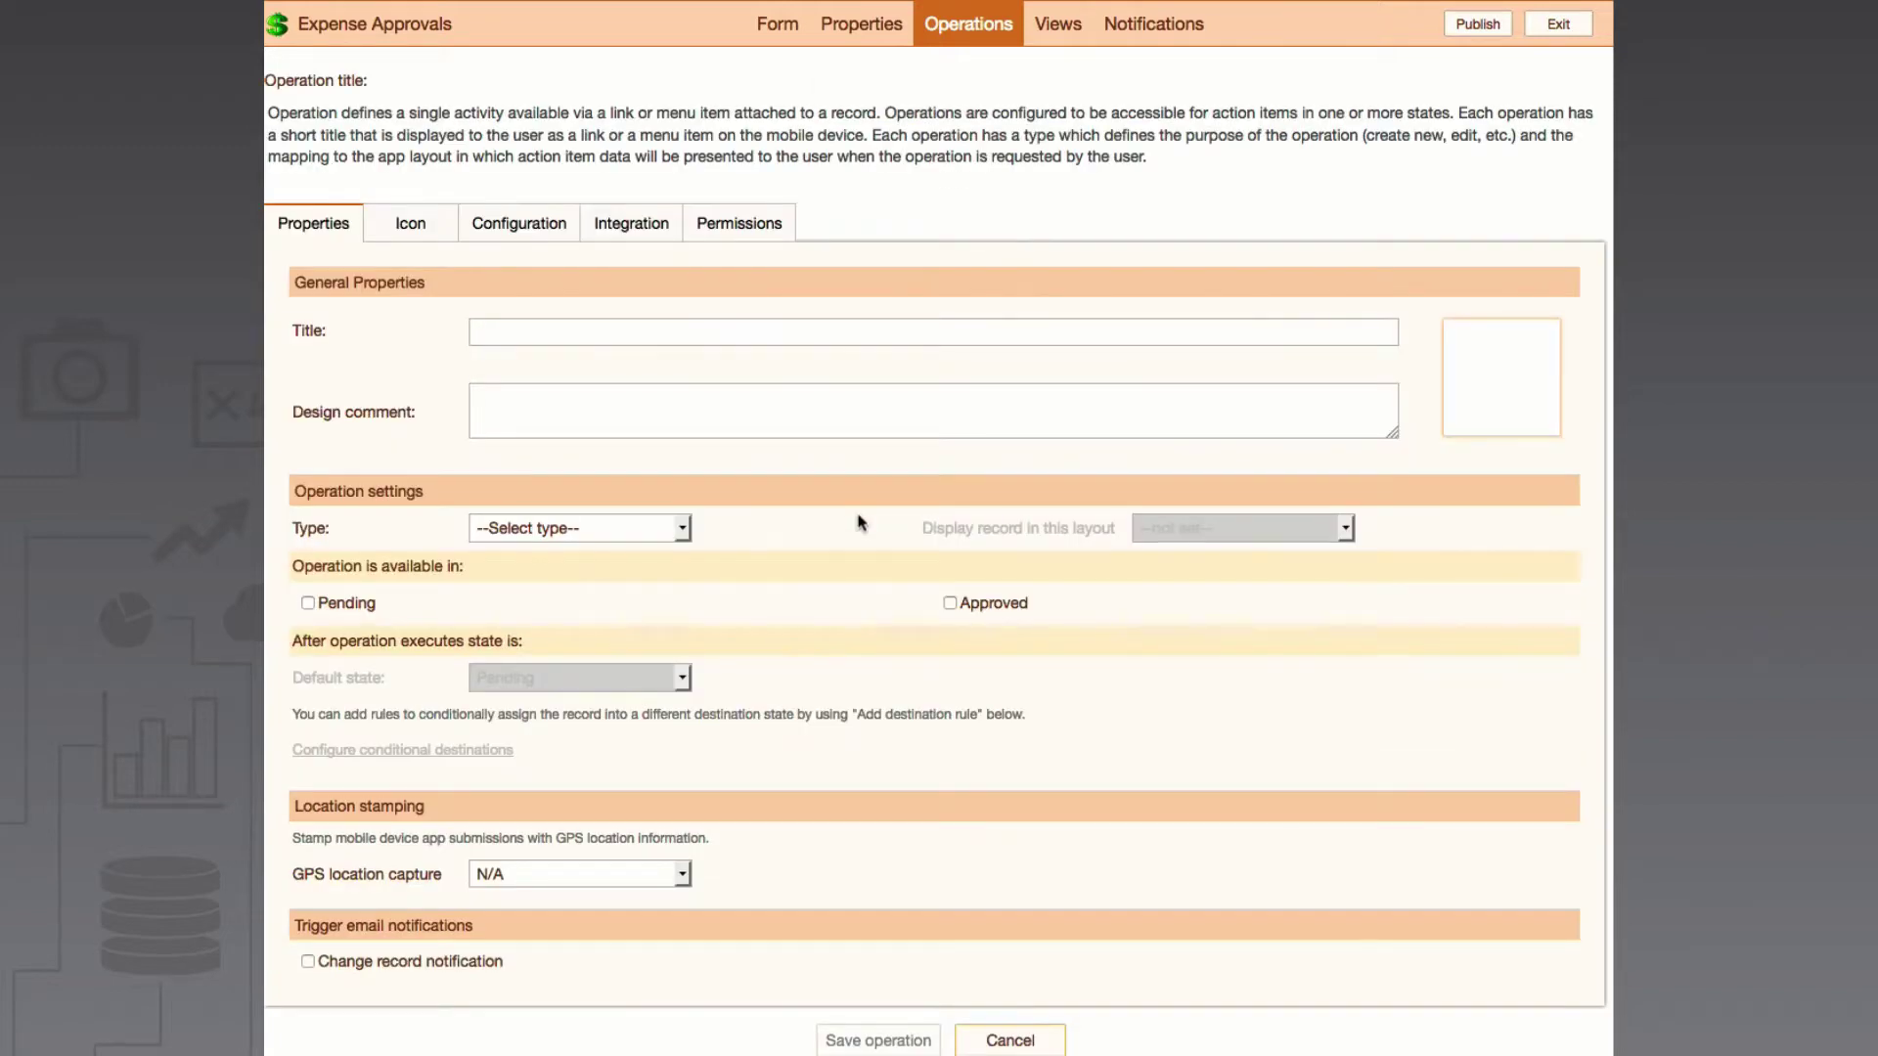
left_click(693, 335)
type("Approve")
left_click(632, 400)
type("For managers")
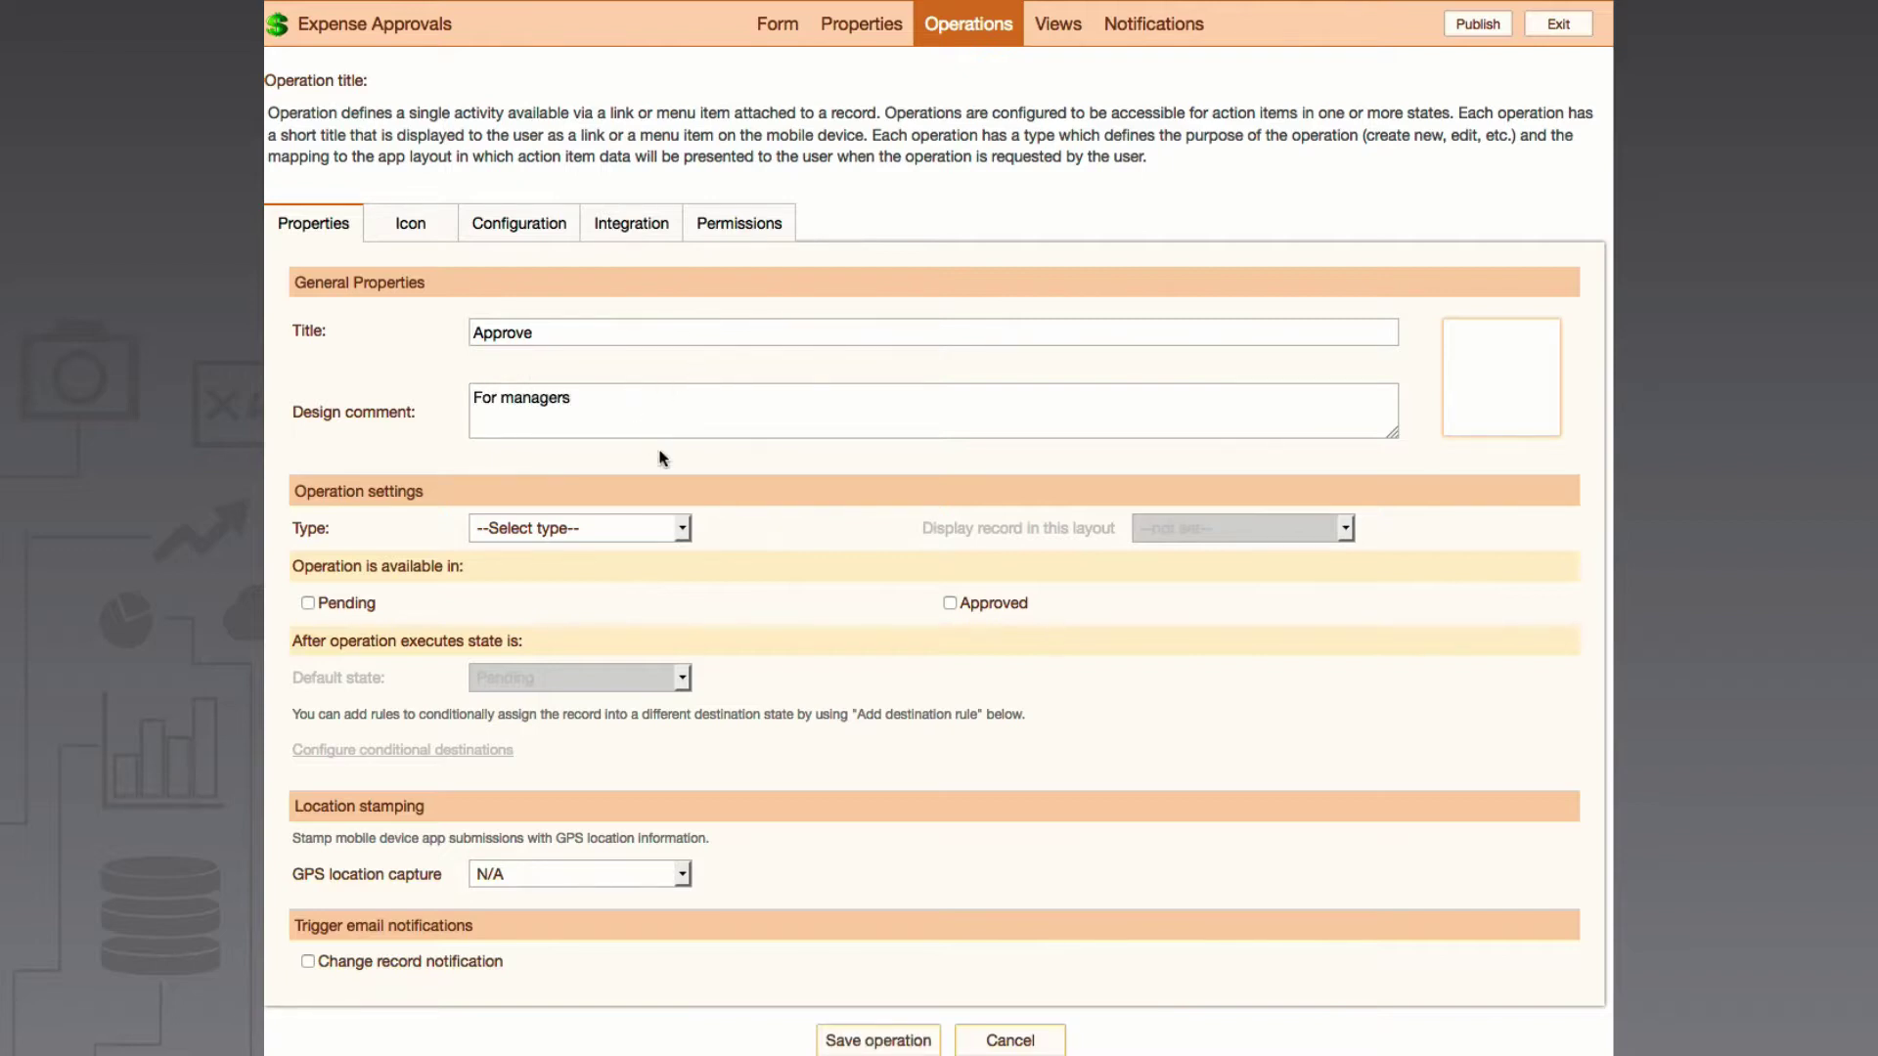
Set the Approve operation to type Transition, available in Pending, displayed in the Approval layout, with Approved as its default resulting state
left_click(665, 530)
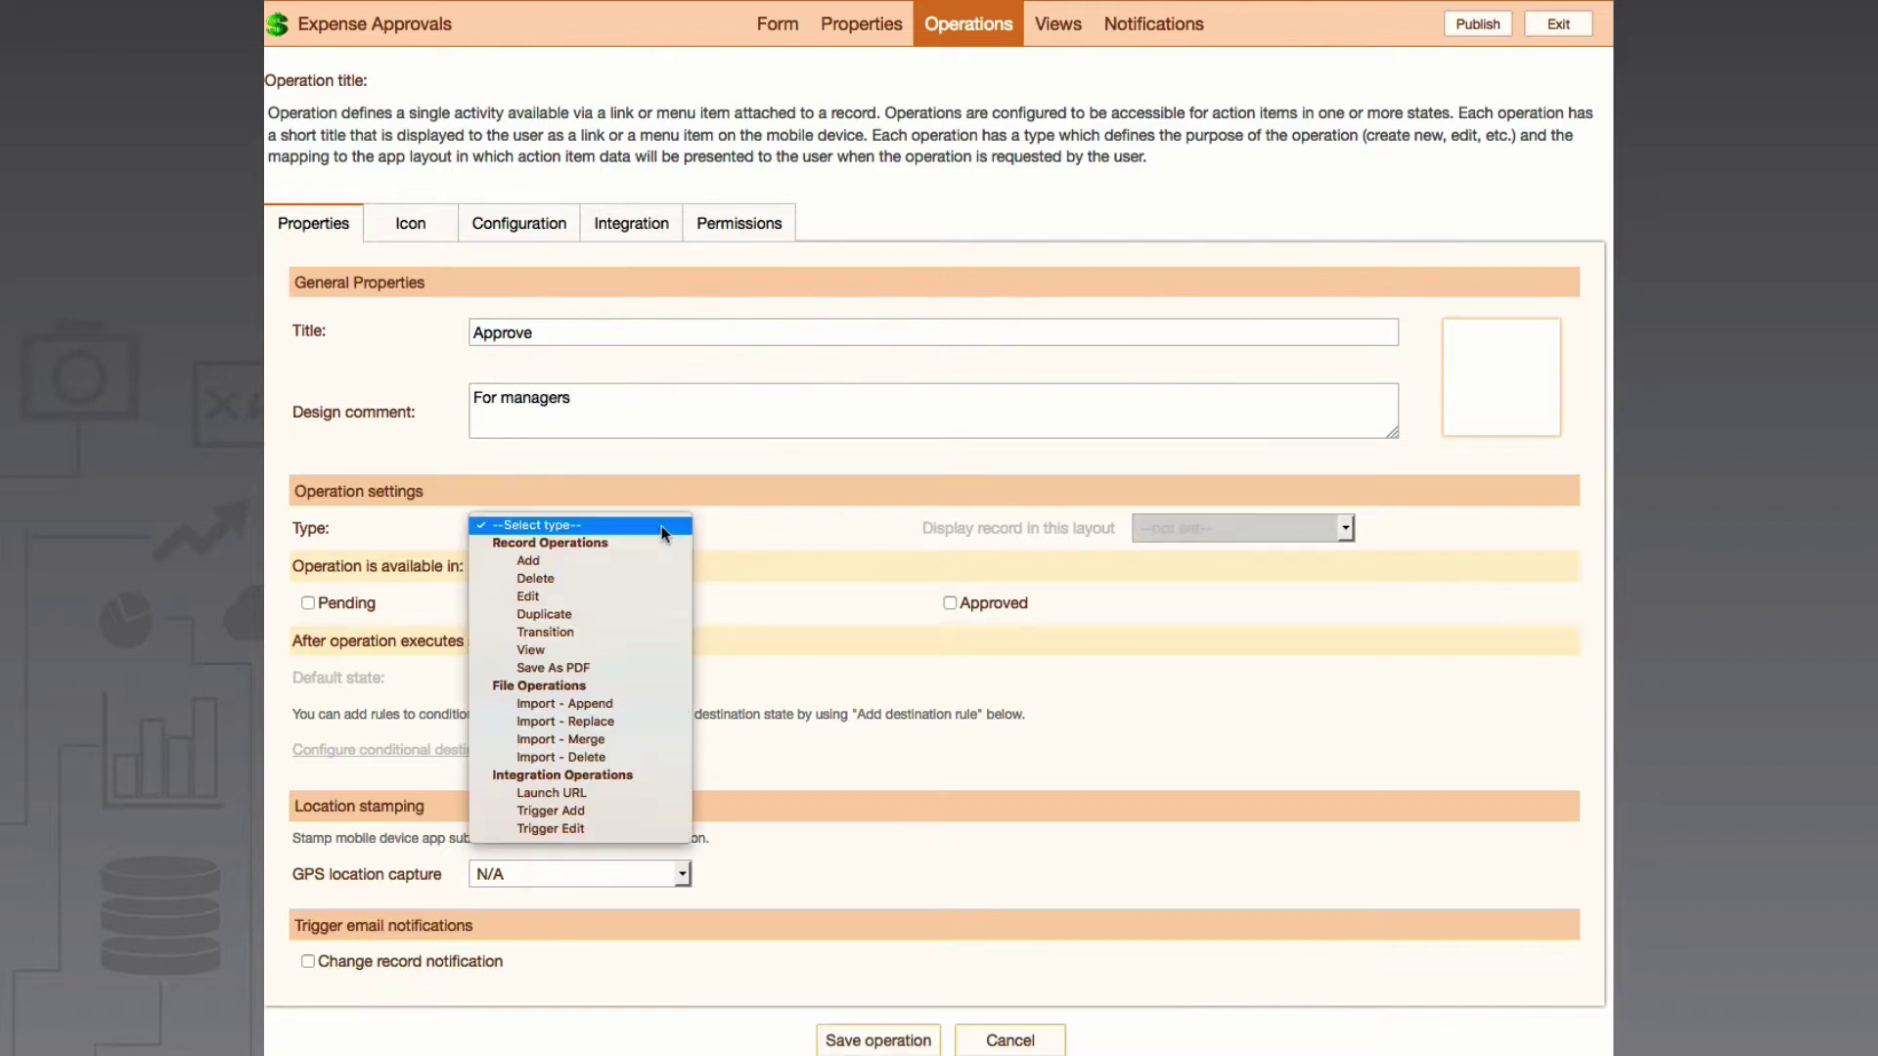
left_click(649, 632)
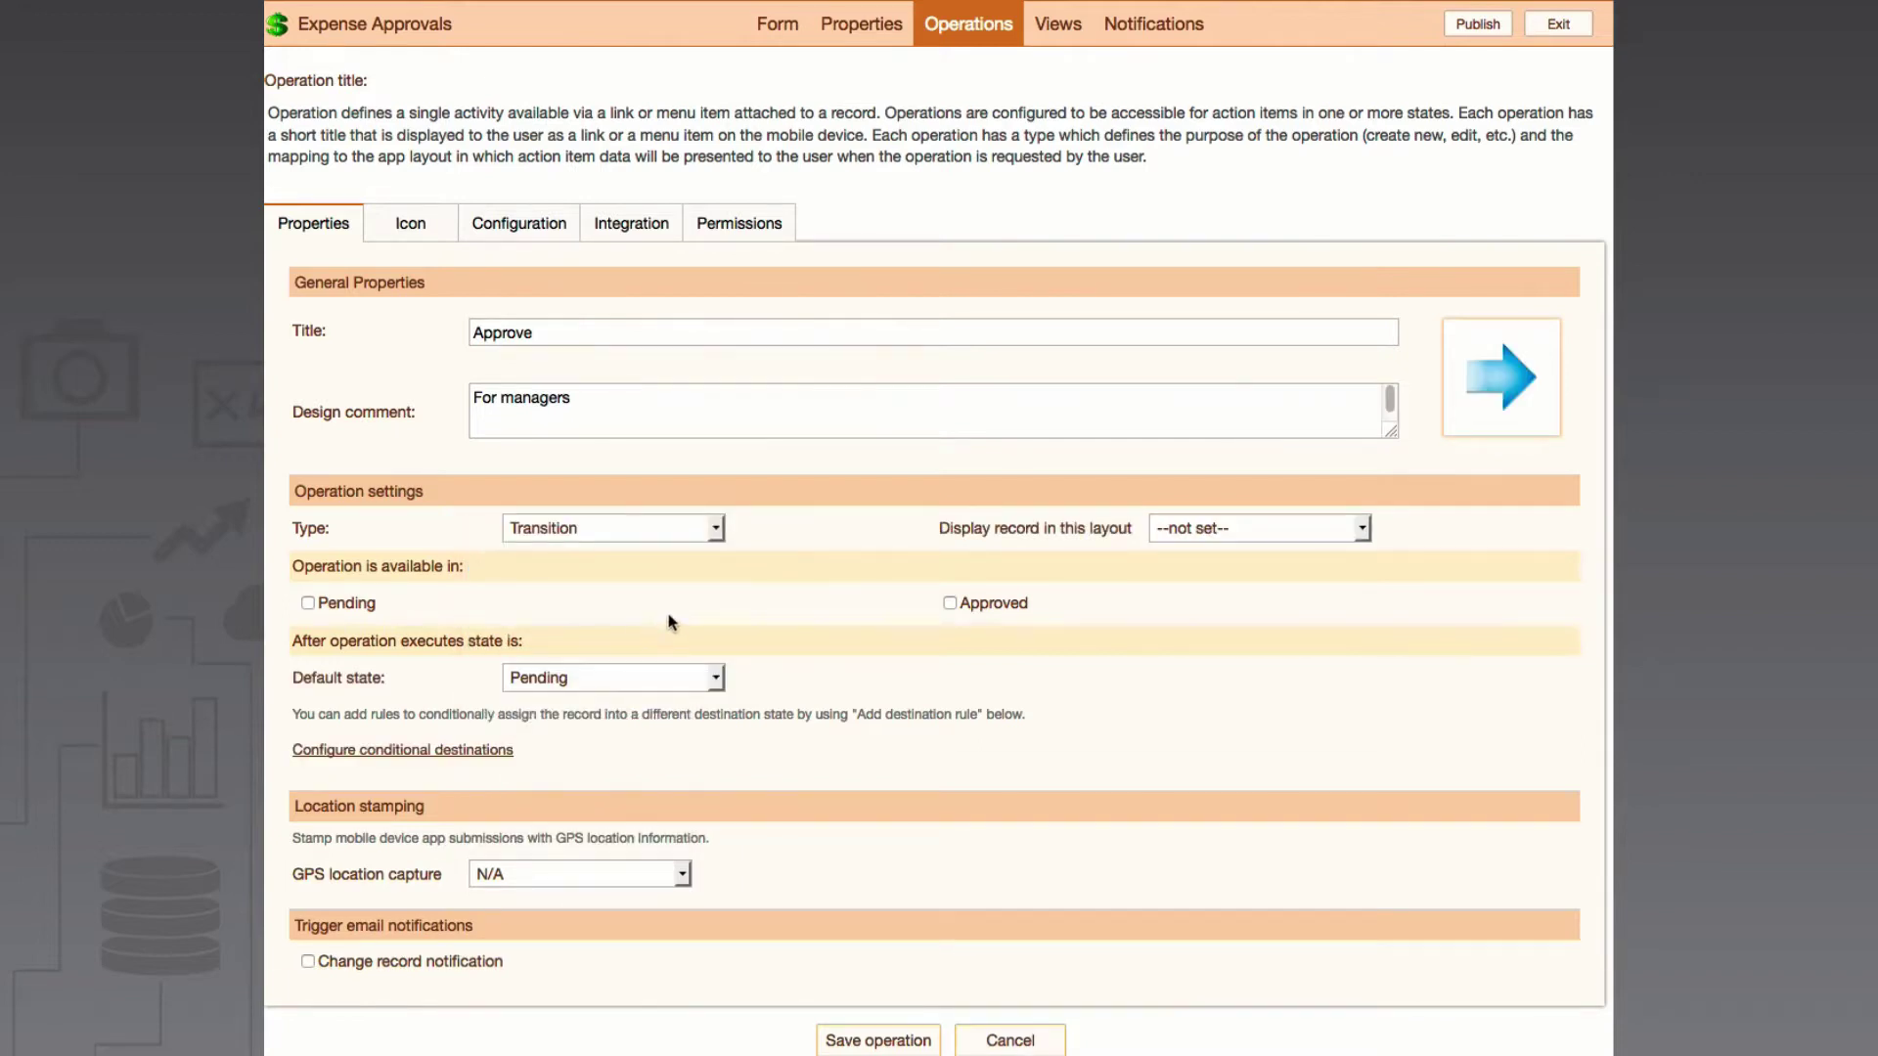
left_click(309, 604)
left_click(1209, 533)
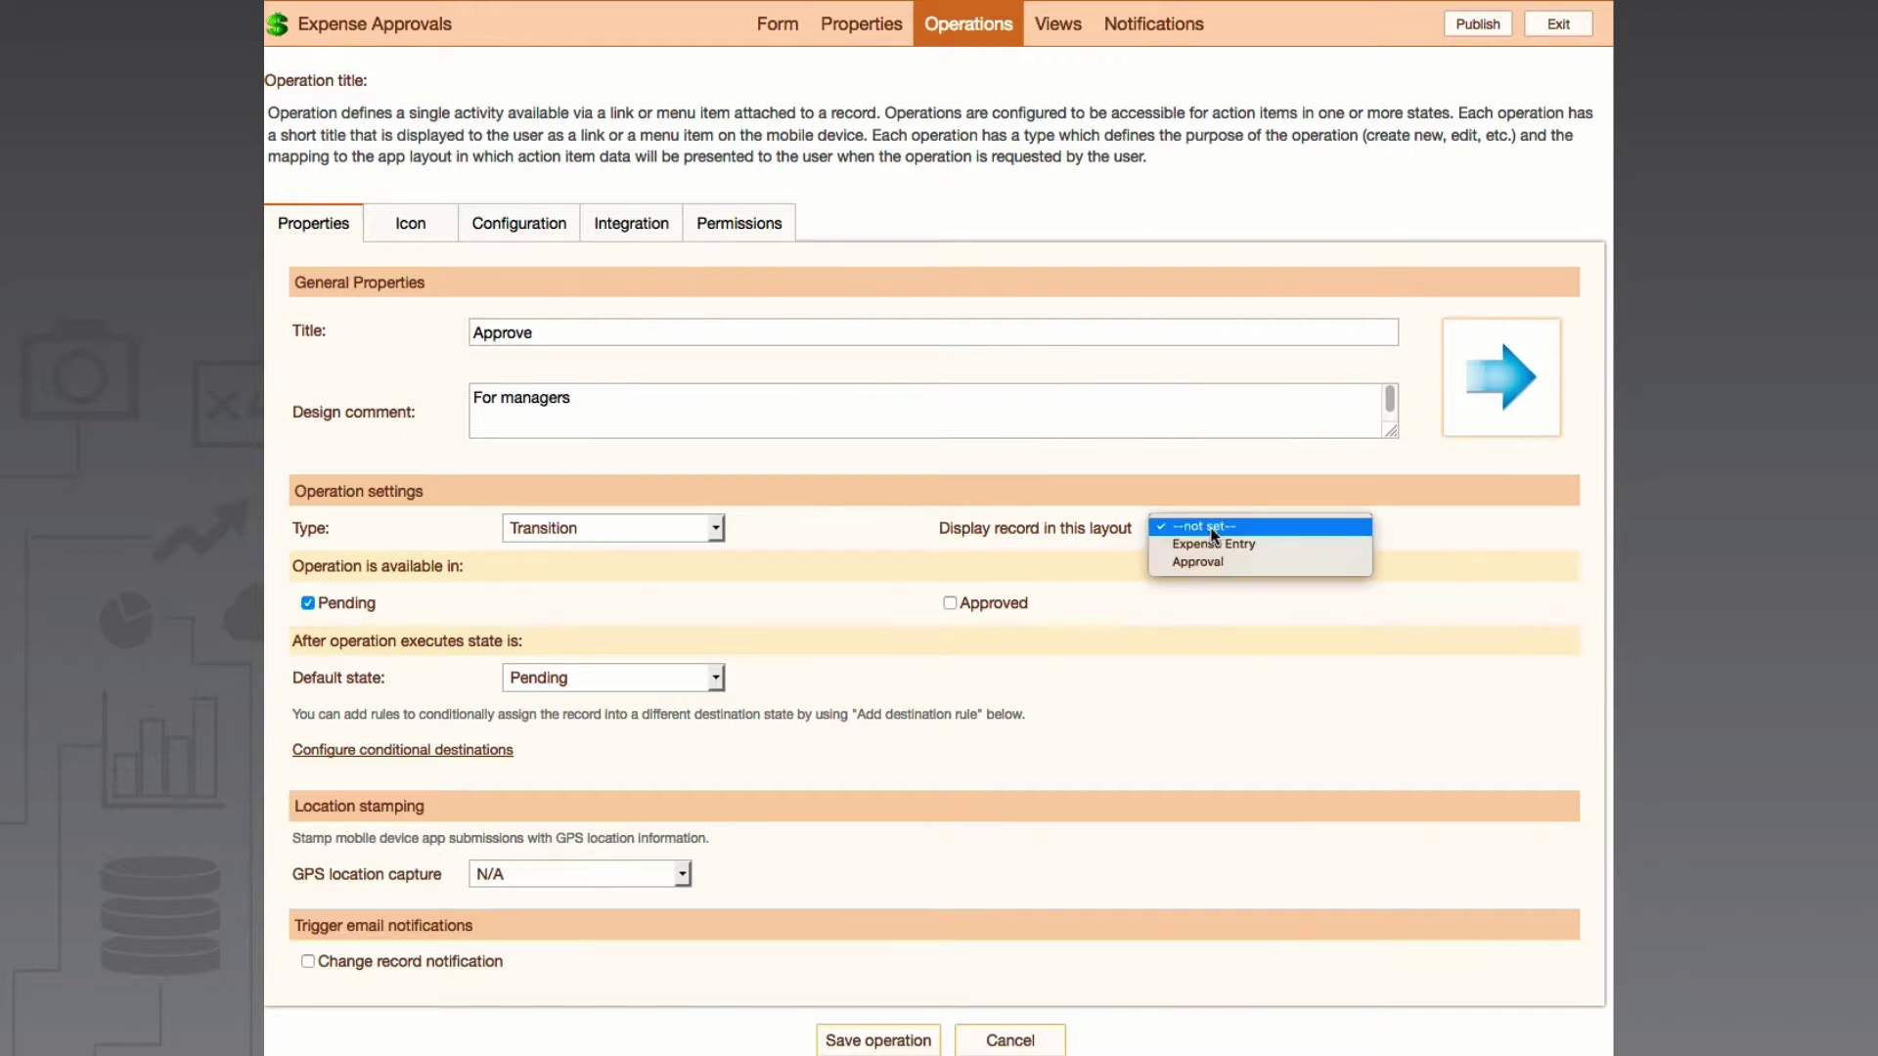
left_click(1251, 562)
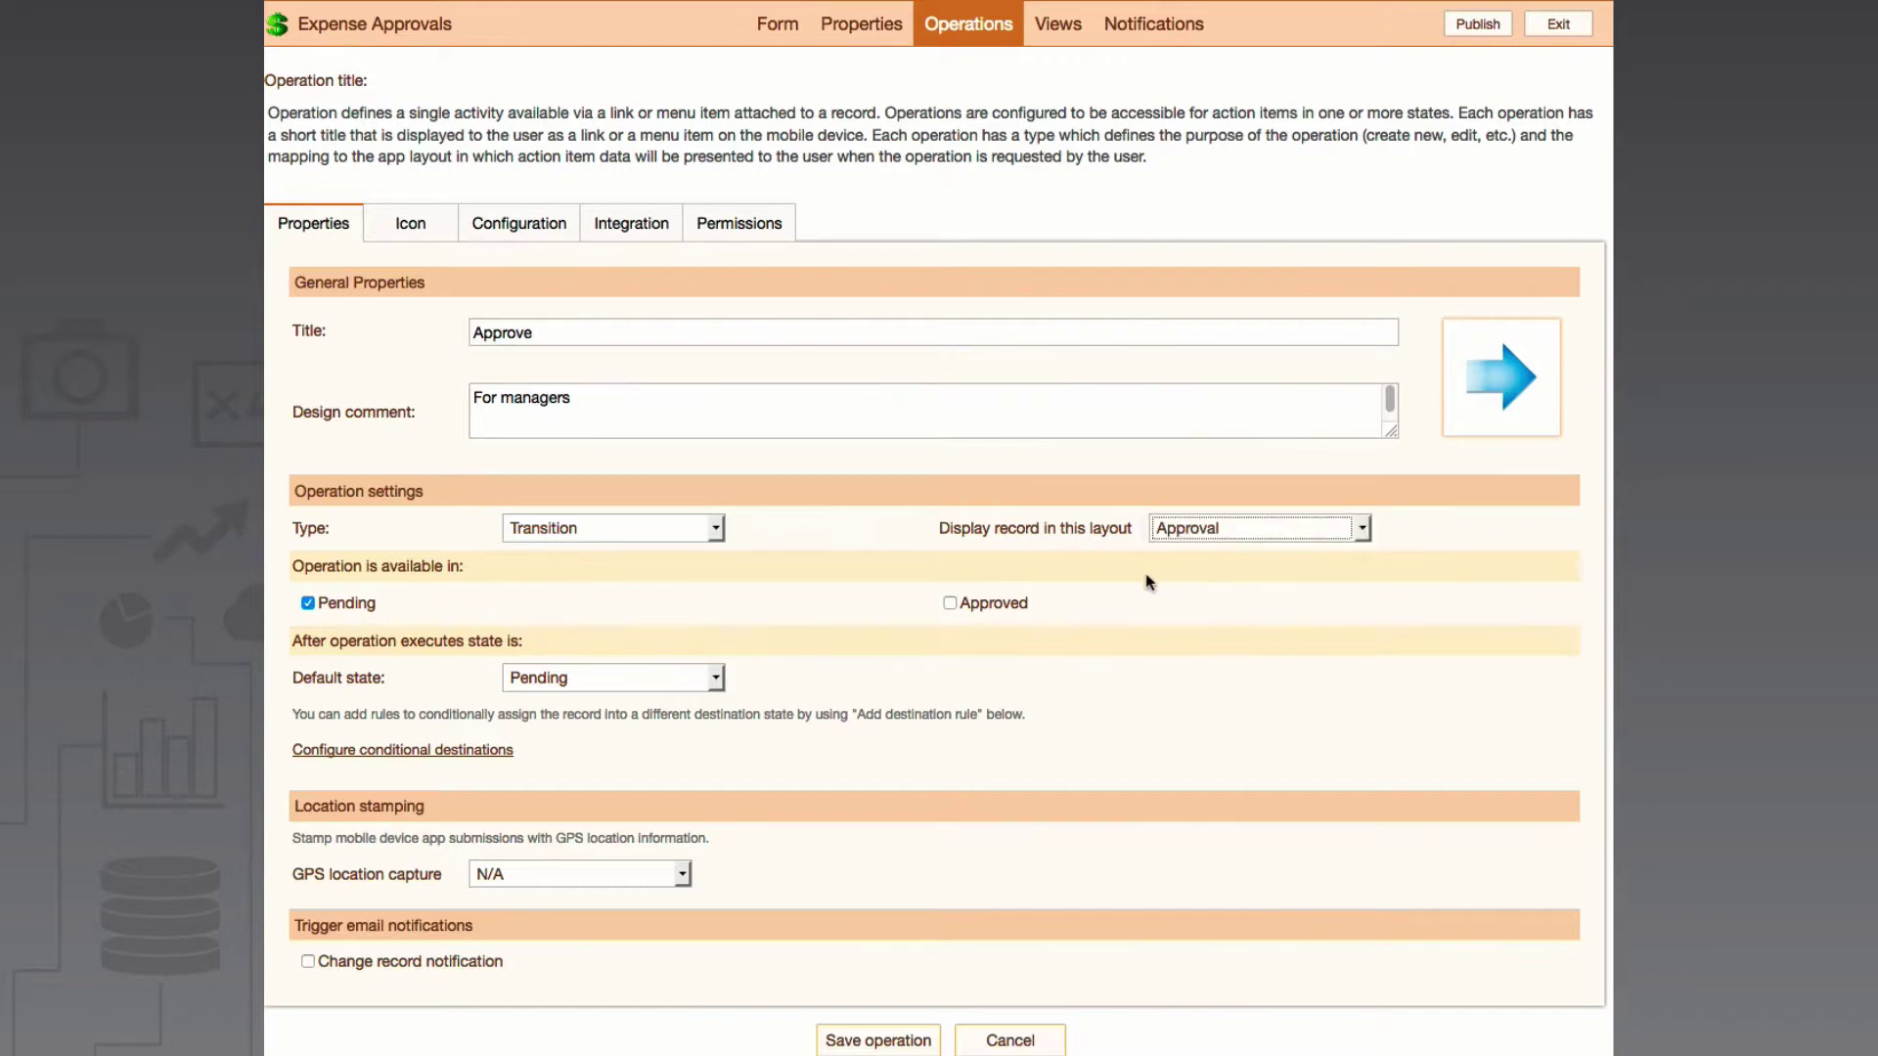
left_click(685, 685)
left_click(681, 697)
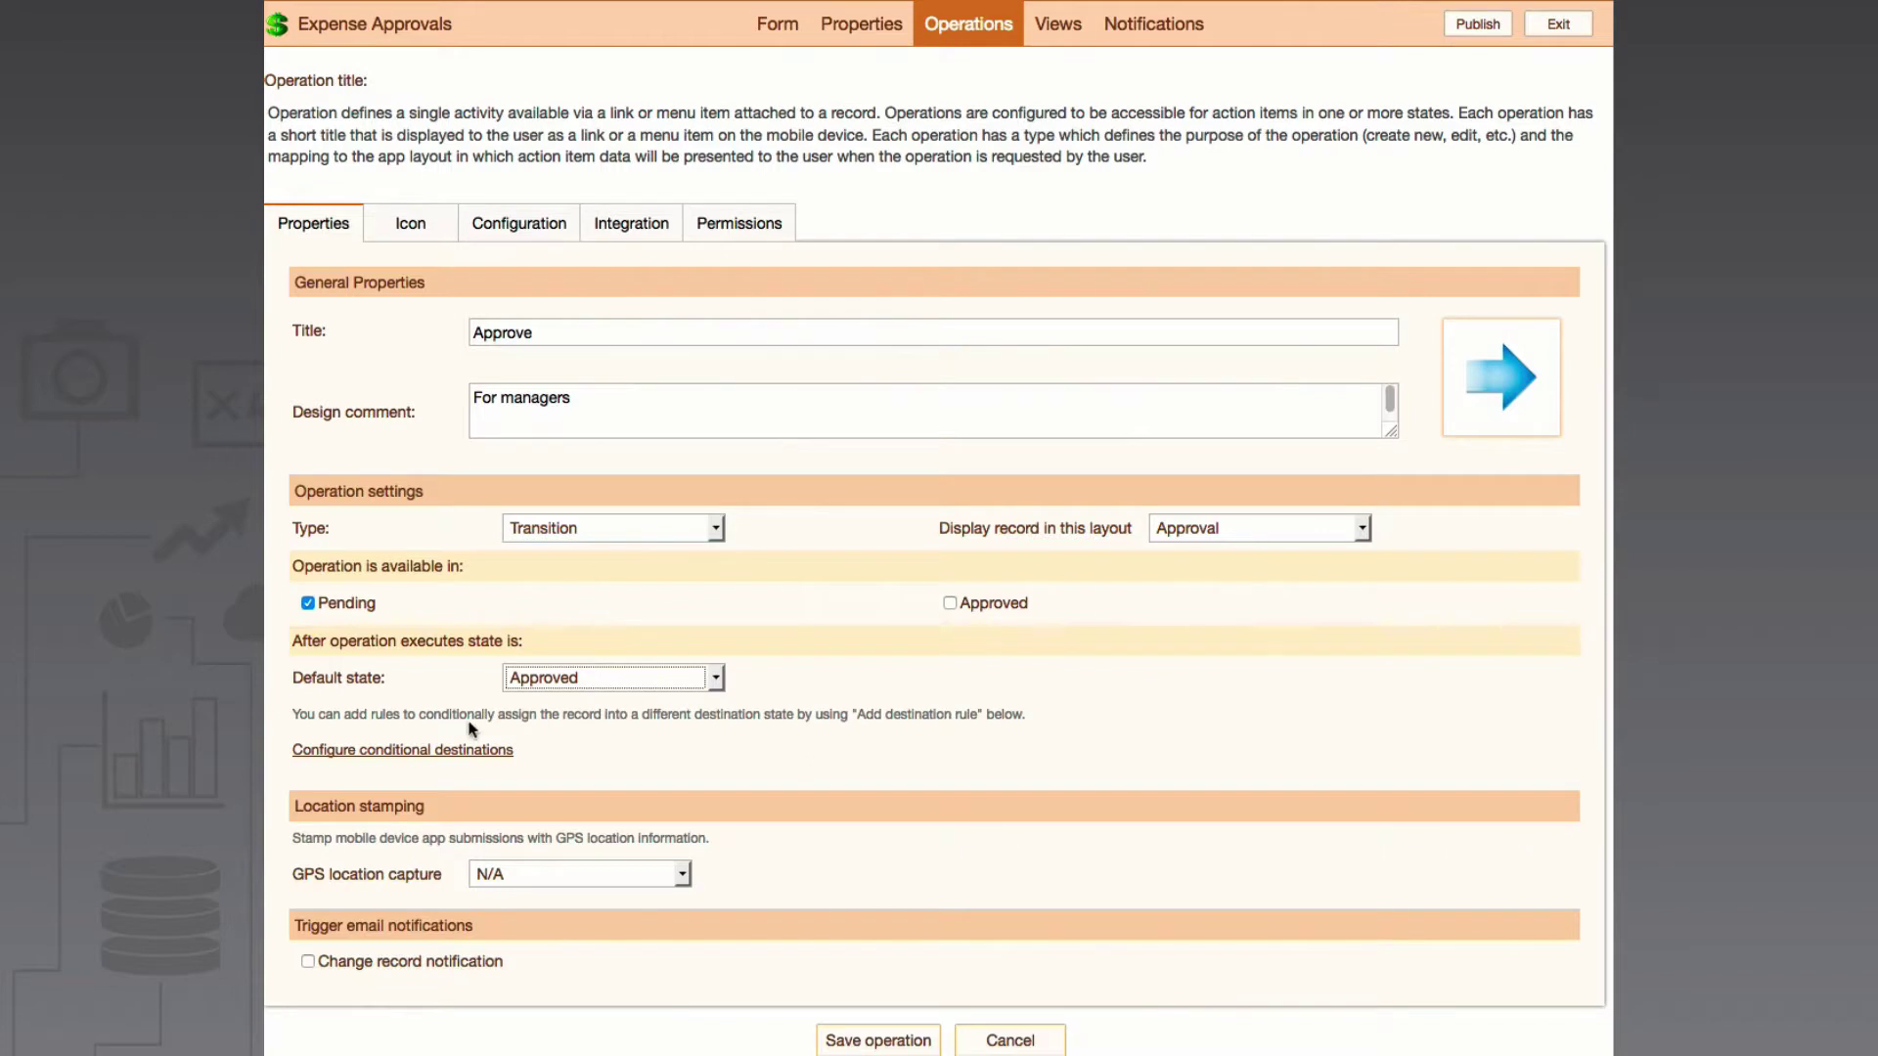
Add a destination rule named Rejected that sends records with Status equal to Rejected to the Pending state
left_click(469, 750)
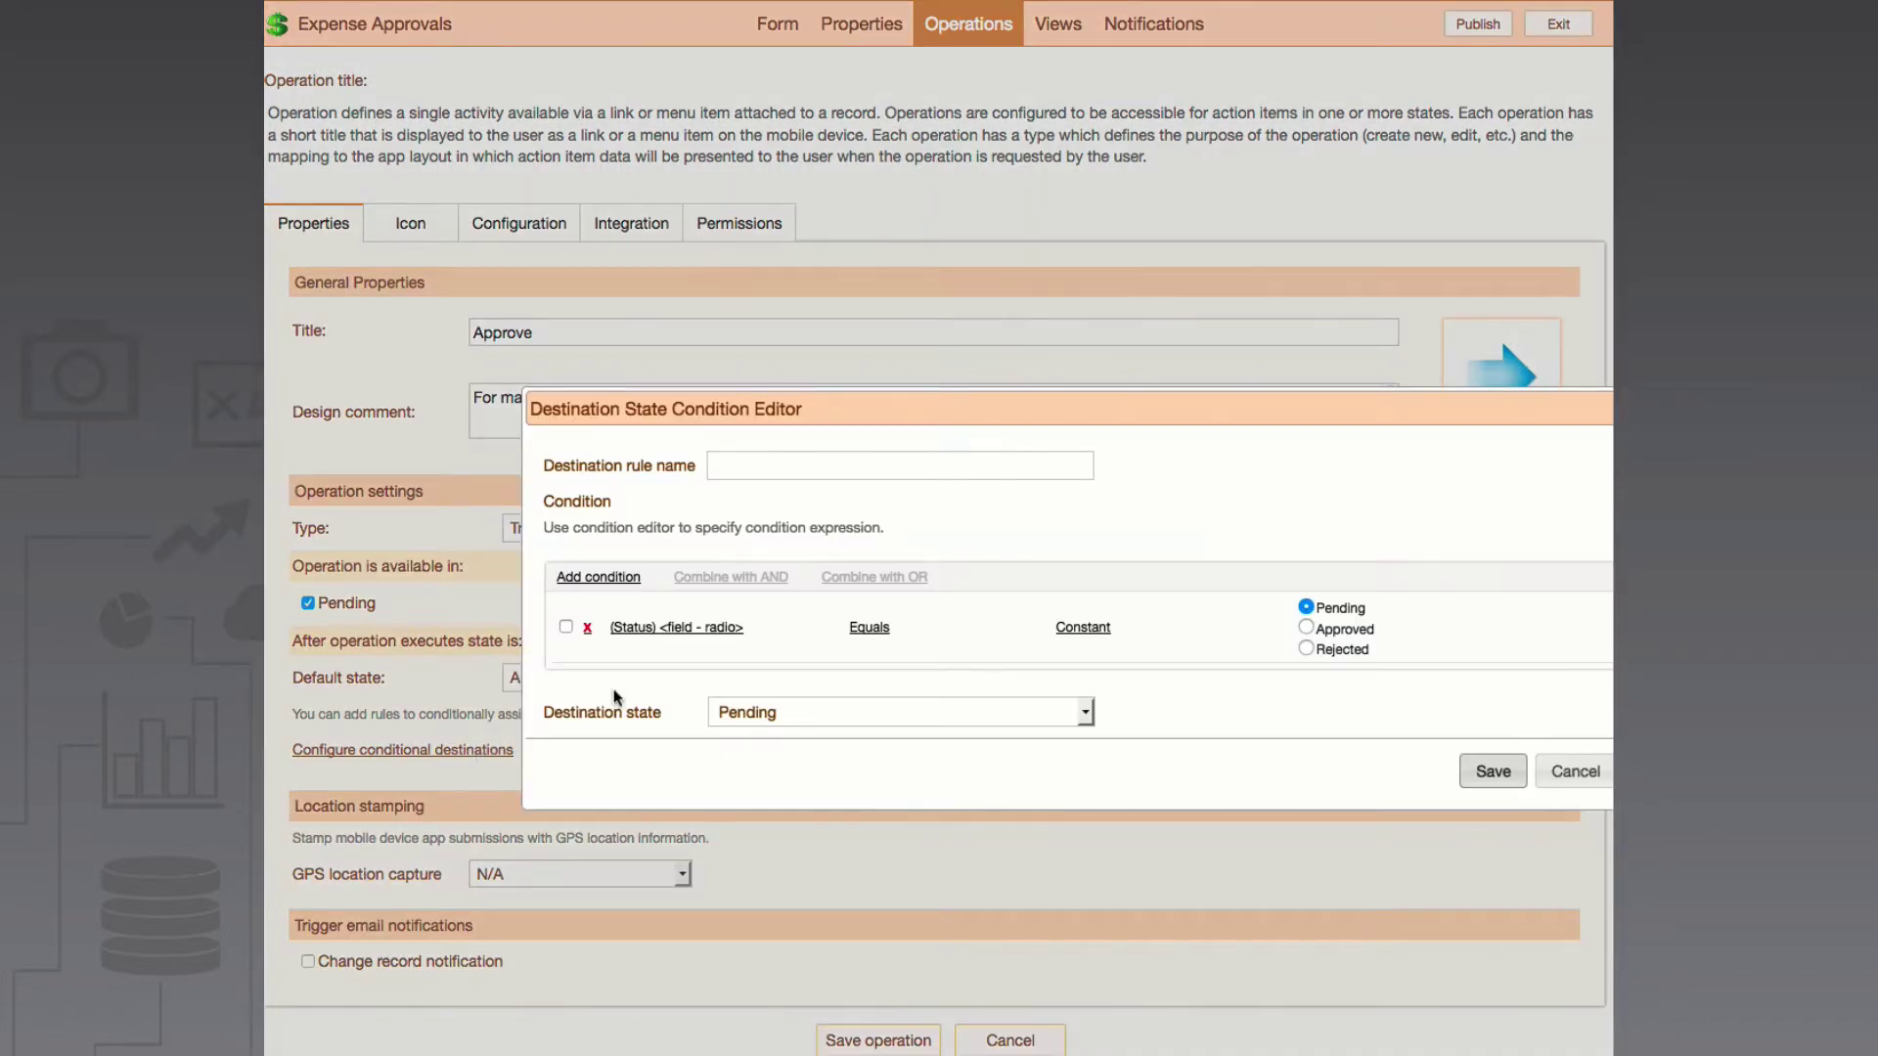
left_click(774, 467)
type("Rejected")
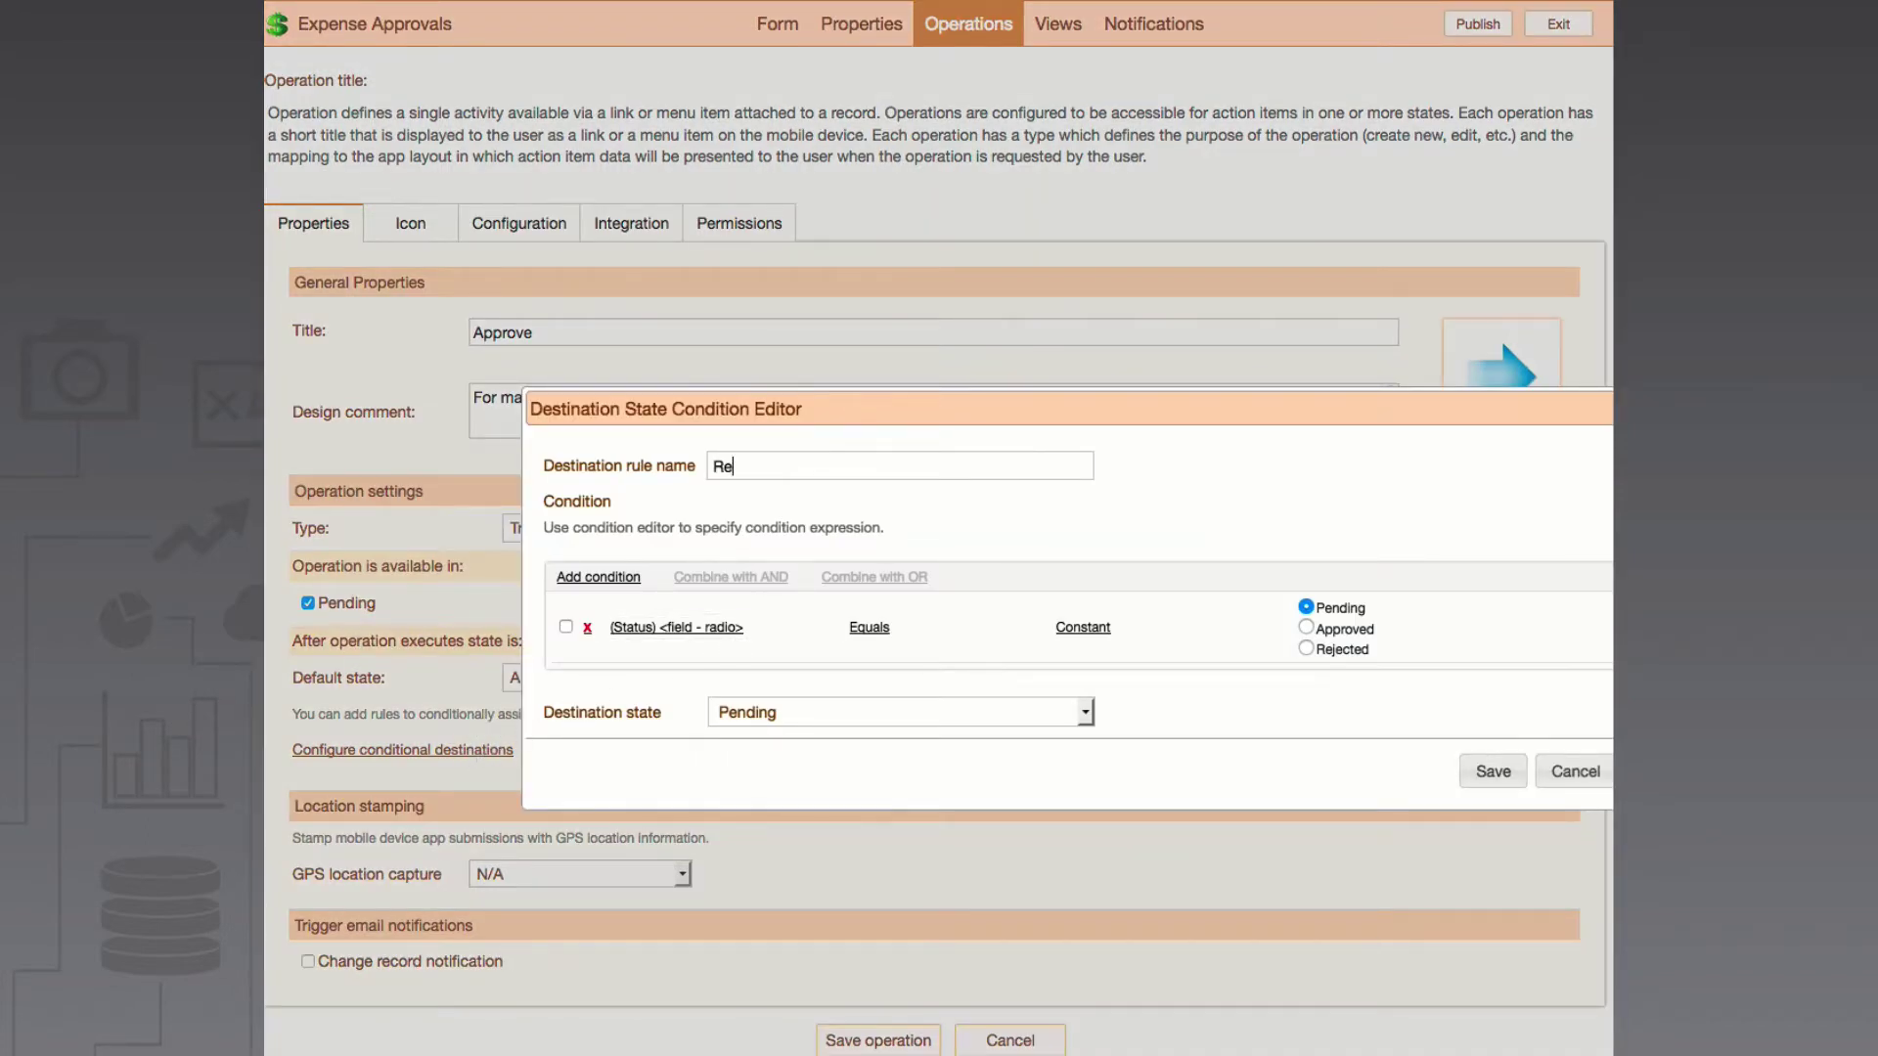
left_click(1305, 648)
left_click(1018, 712)
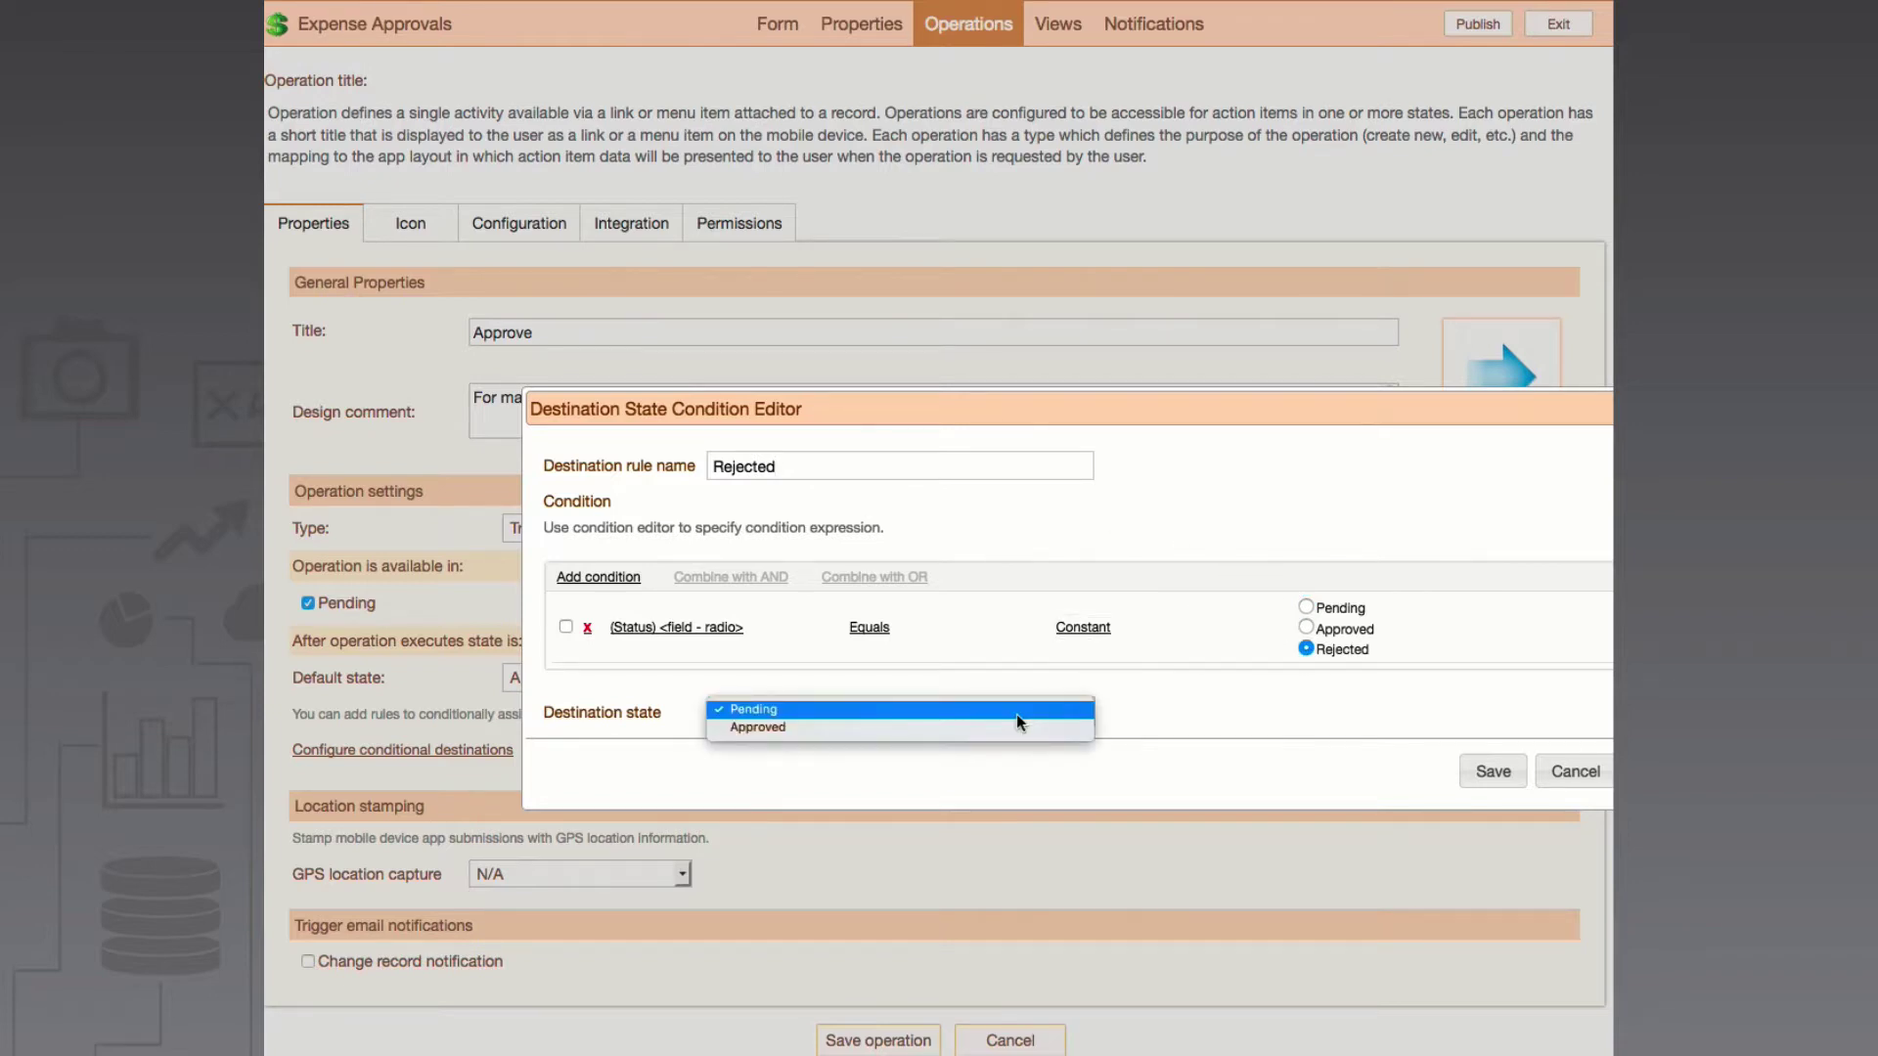
left_click(1017, 714)
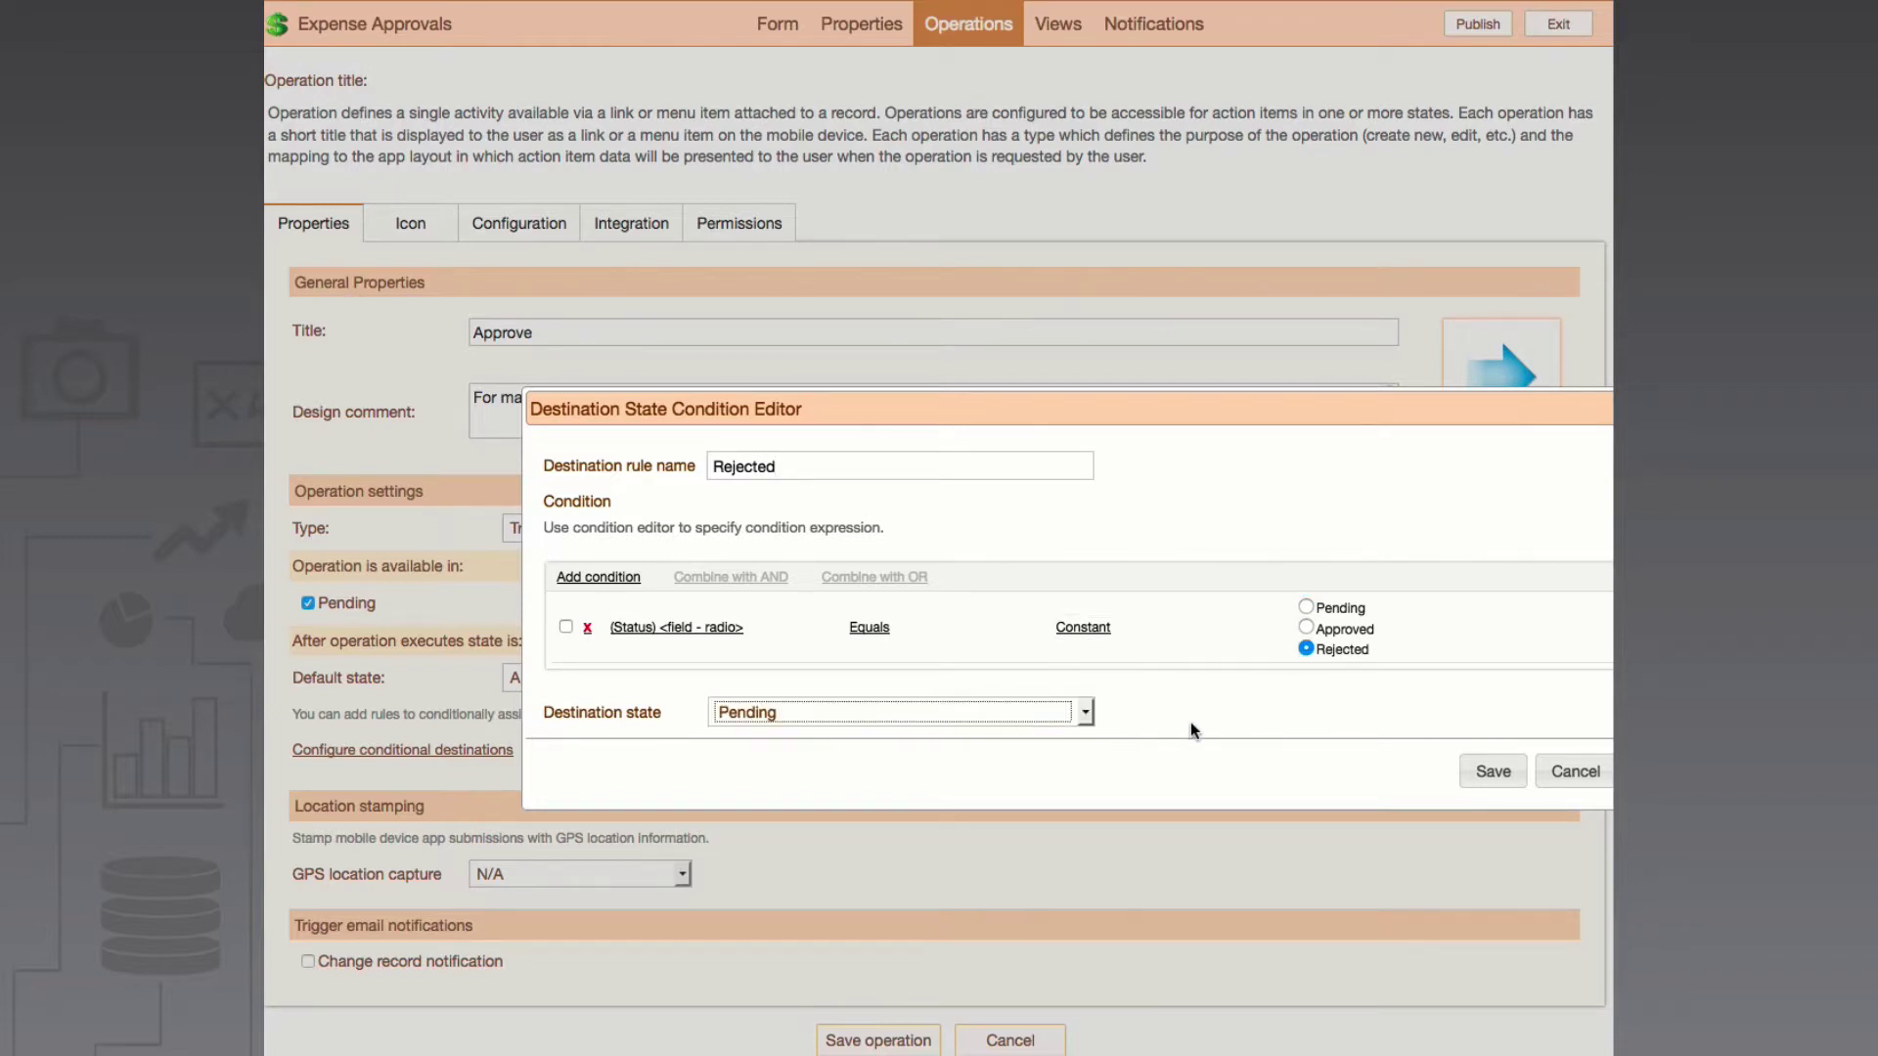
left_click(1492, 771)
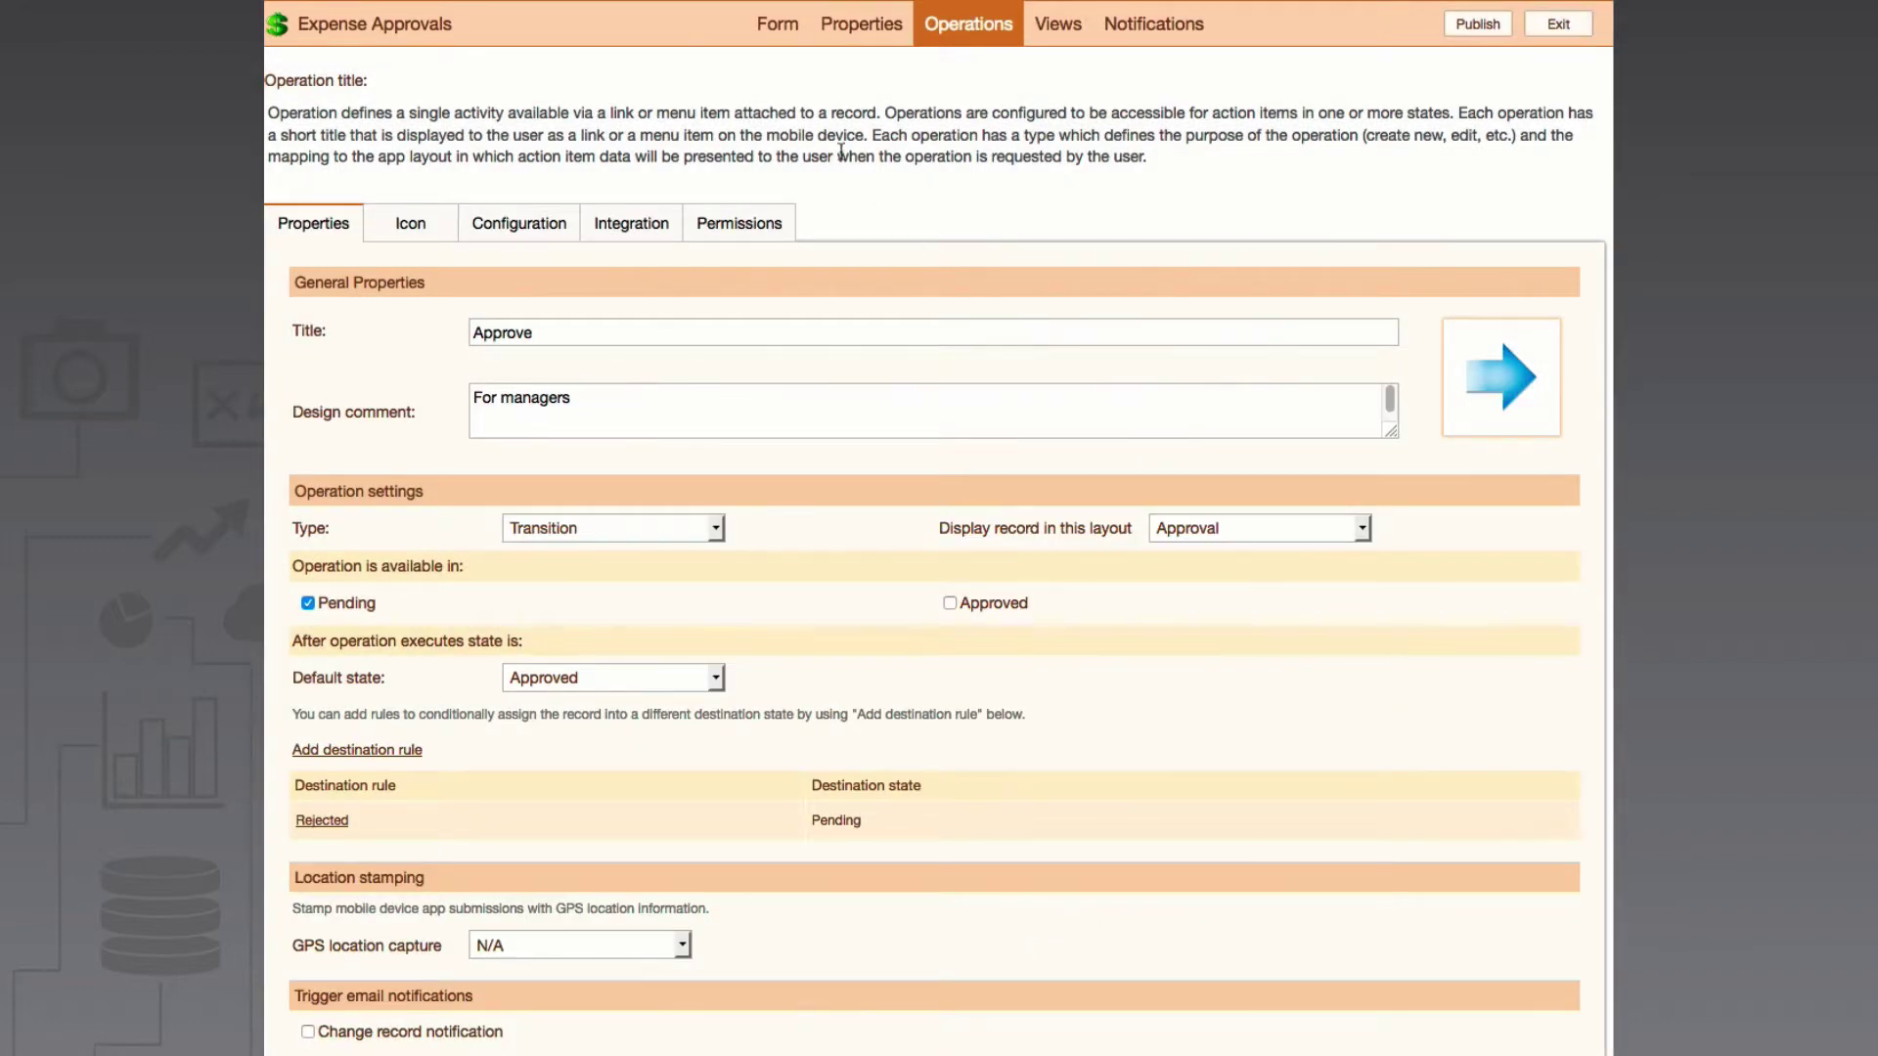
Remove Regular User and Power User access from the Approve operation, save it, and open the role permissions for all operations
left_click(756, 226)
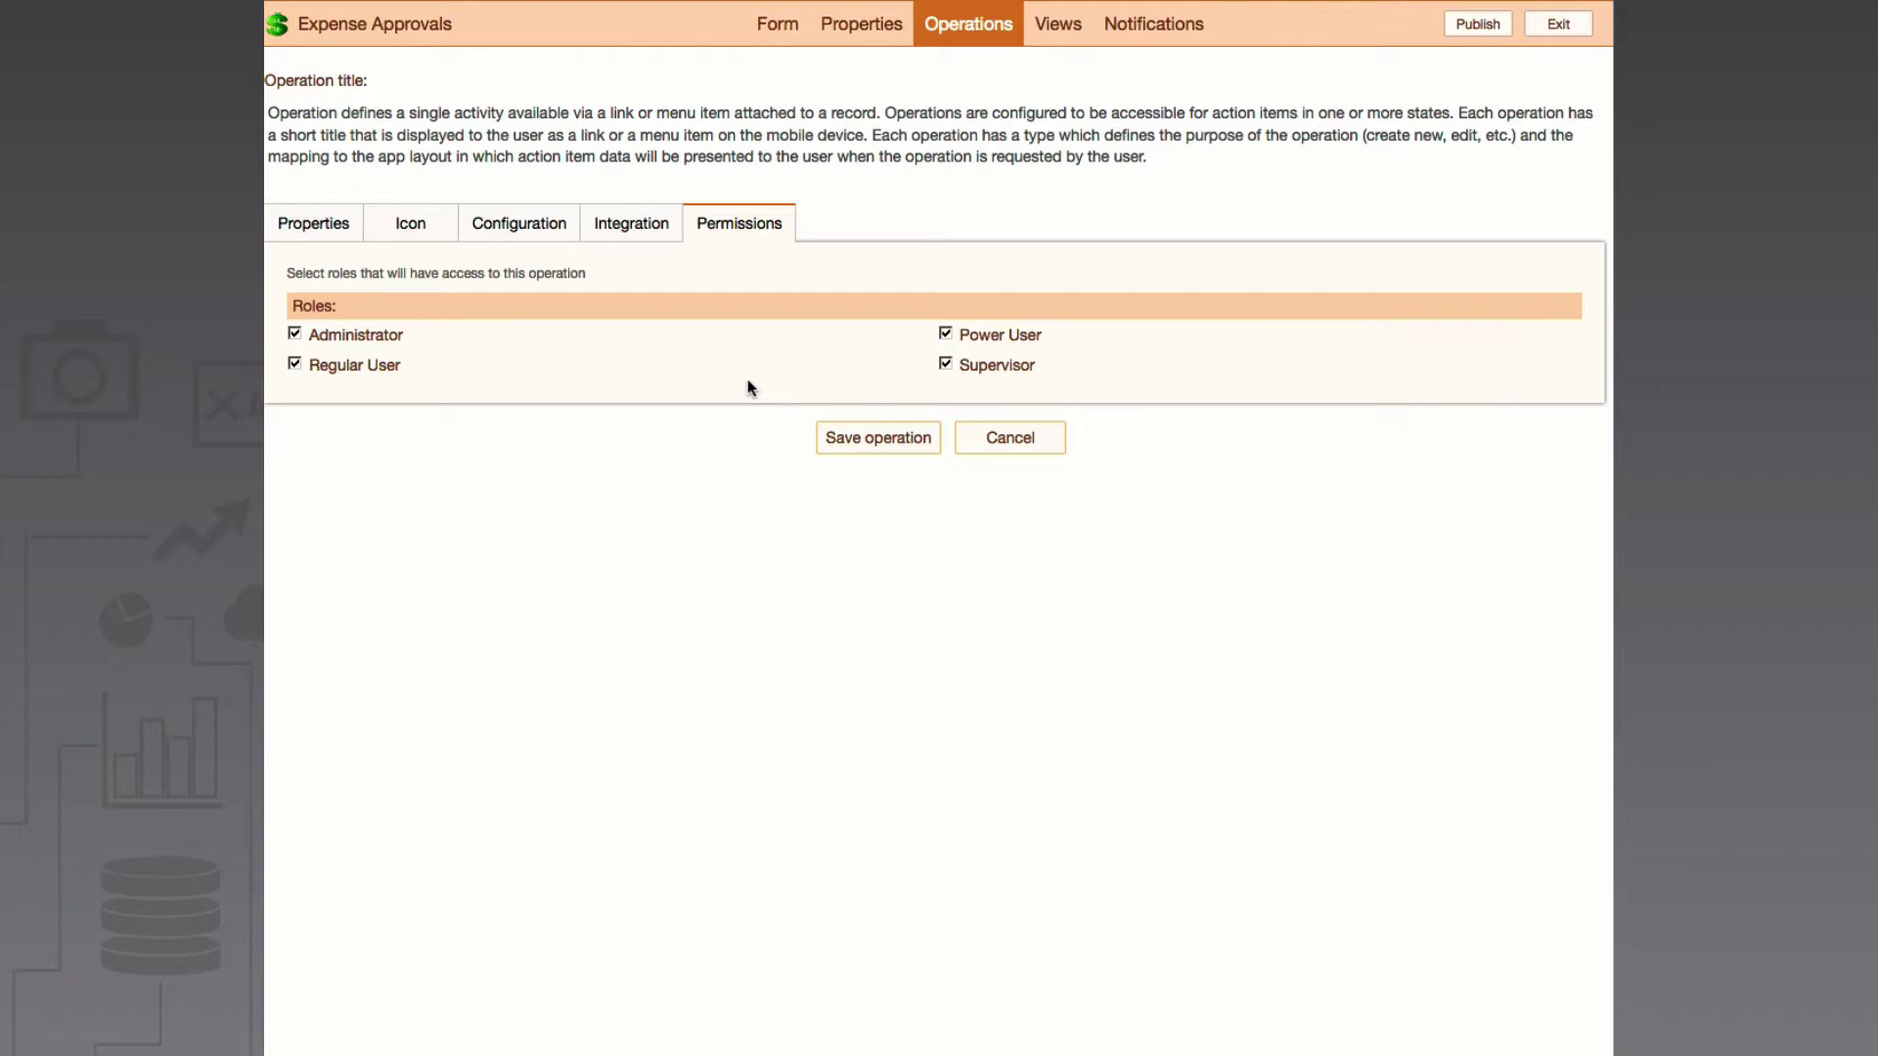
left_click(294, 364)
left_click(945, 335)
left_click(876, 440)
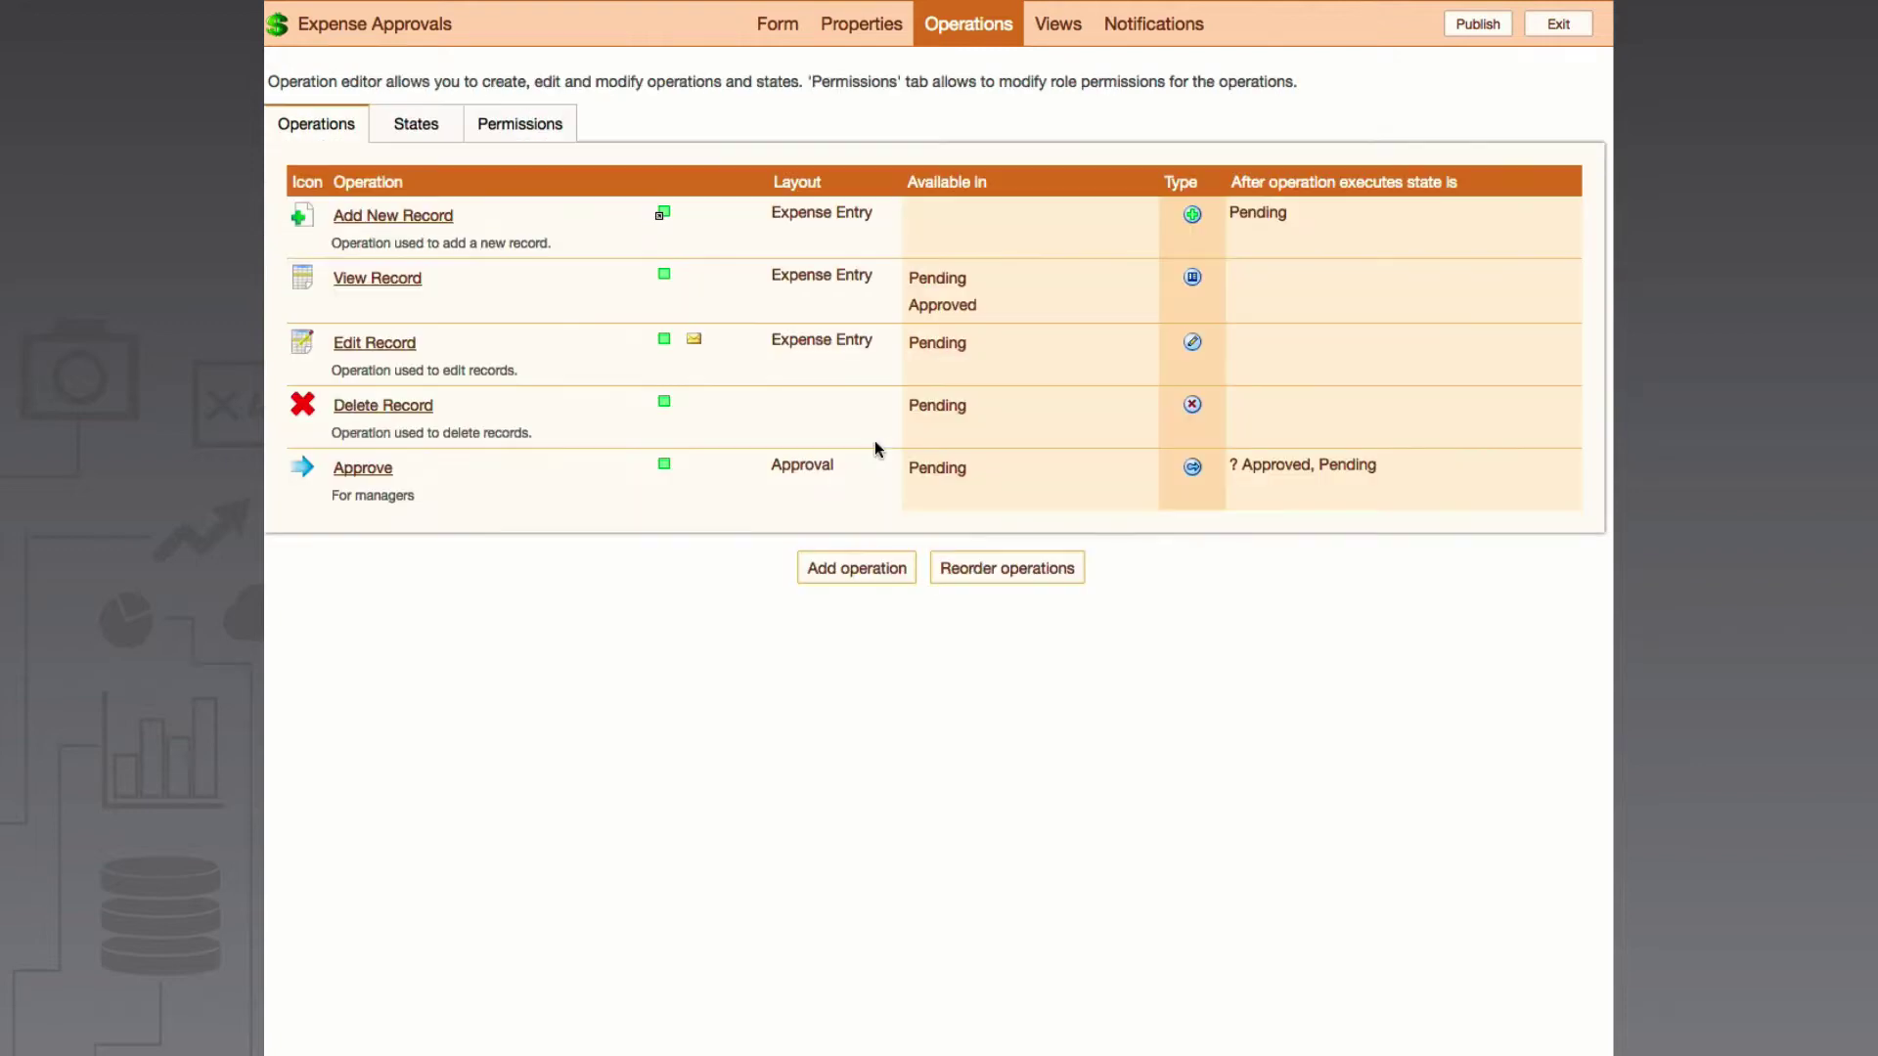
left_click(554, 145)
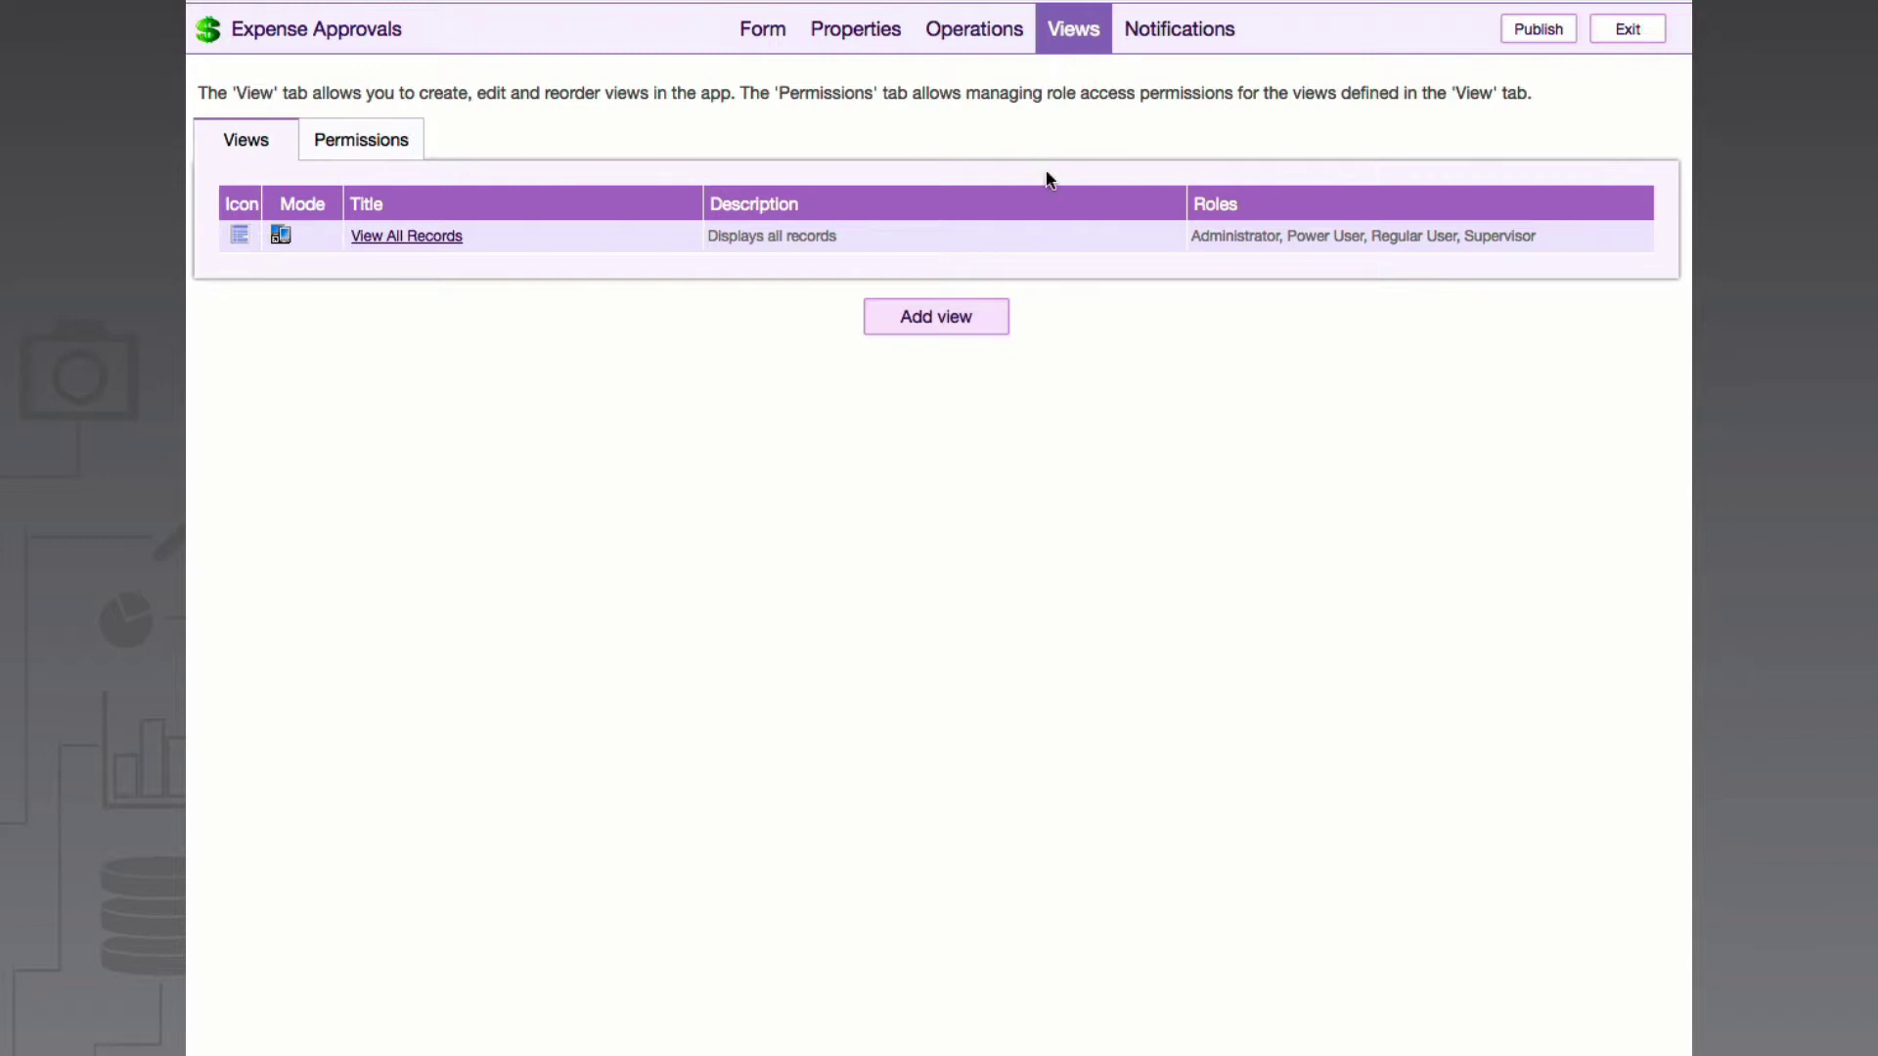
Add a new view titled My Expense Reports
left_click(985, 323)
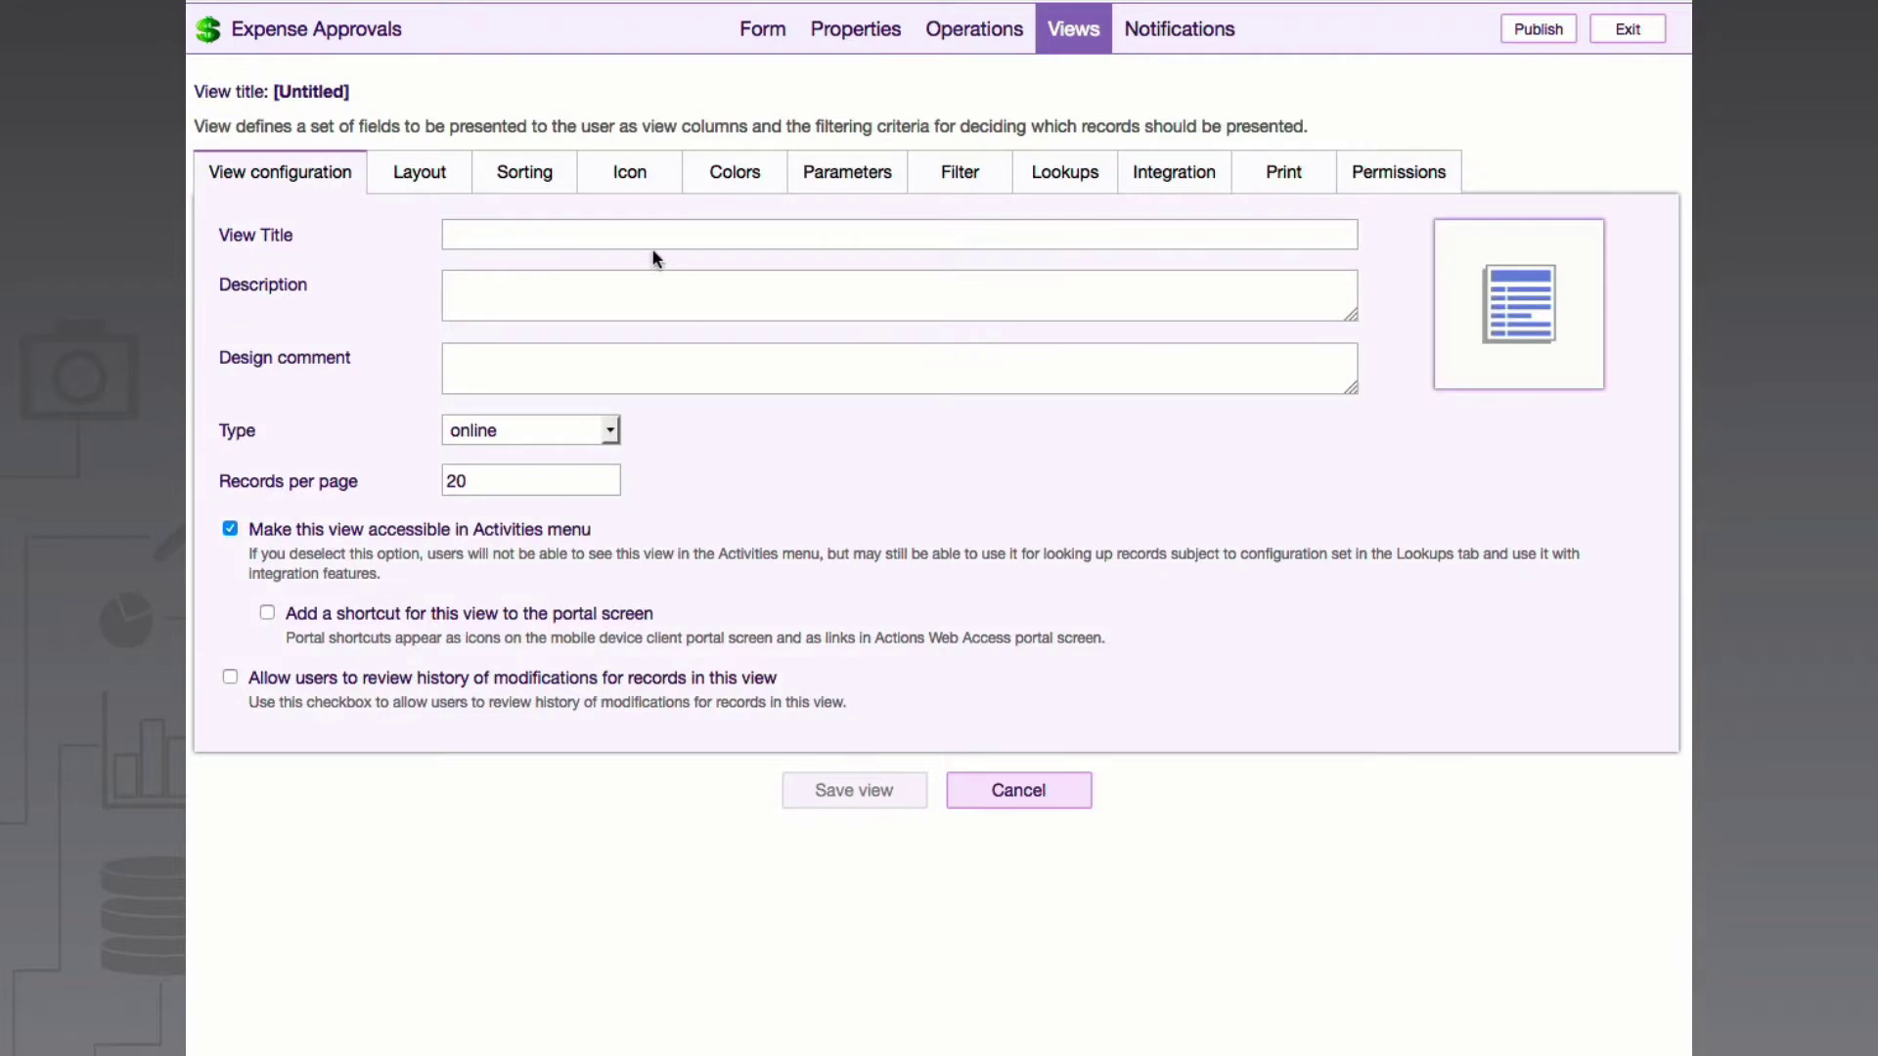
type("My Expense Reports")
Include the Date, Employee, Expense Amount and Manager fields in the view, with mobile column layout "Two fields in two lines"
left_click(414, 176)
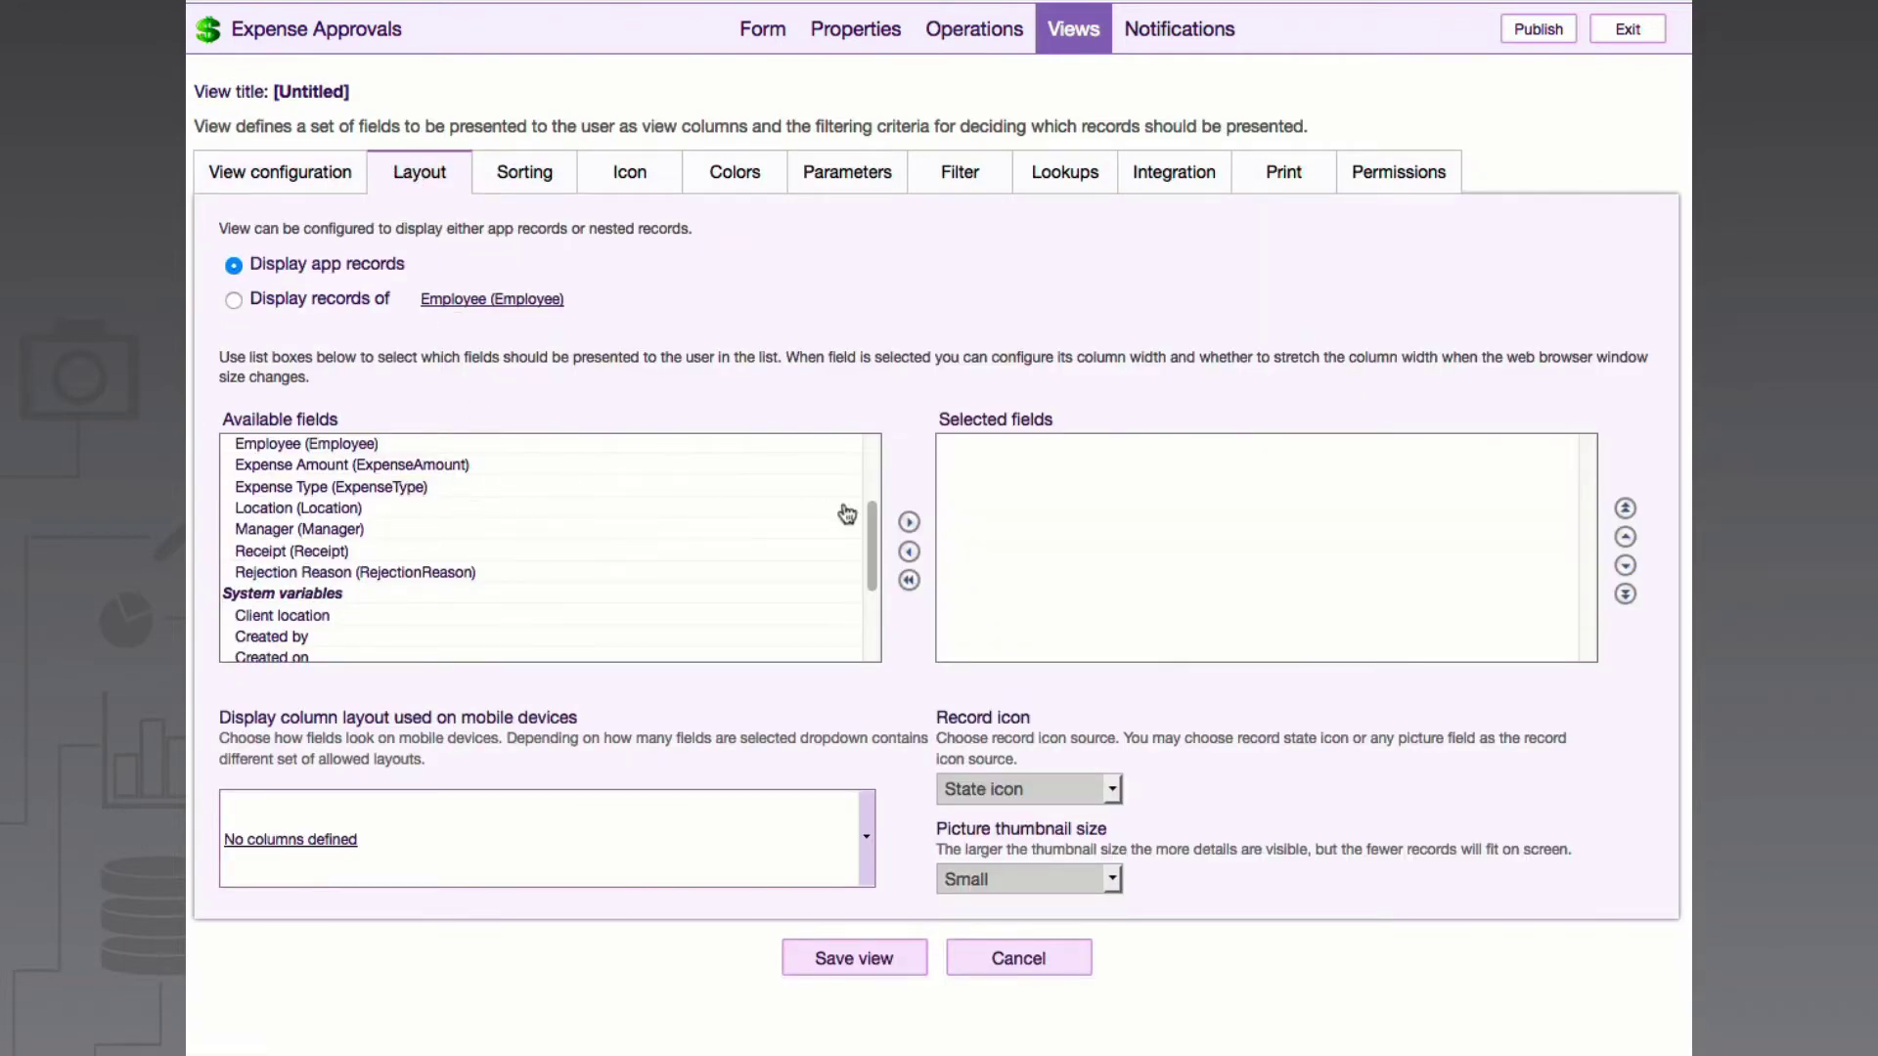
left_click_drag(872, 531, 879, 472)
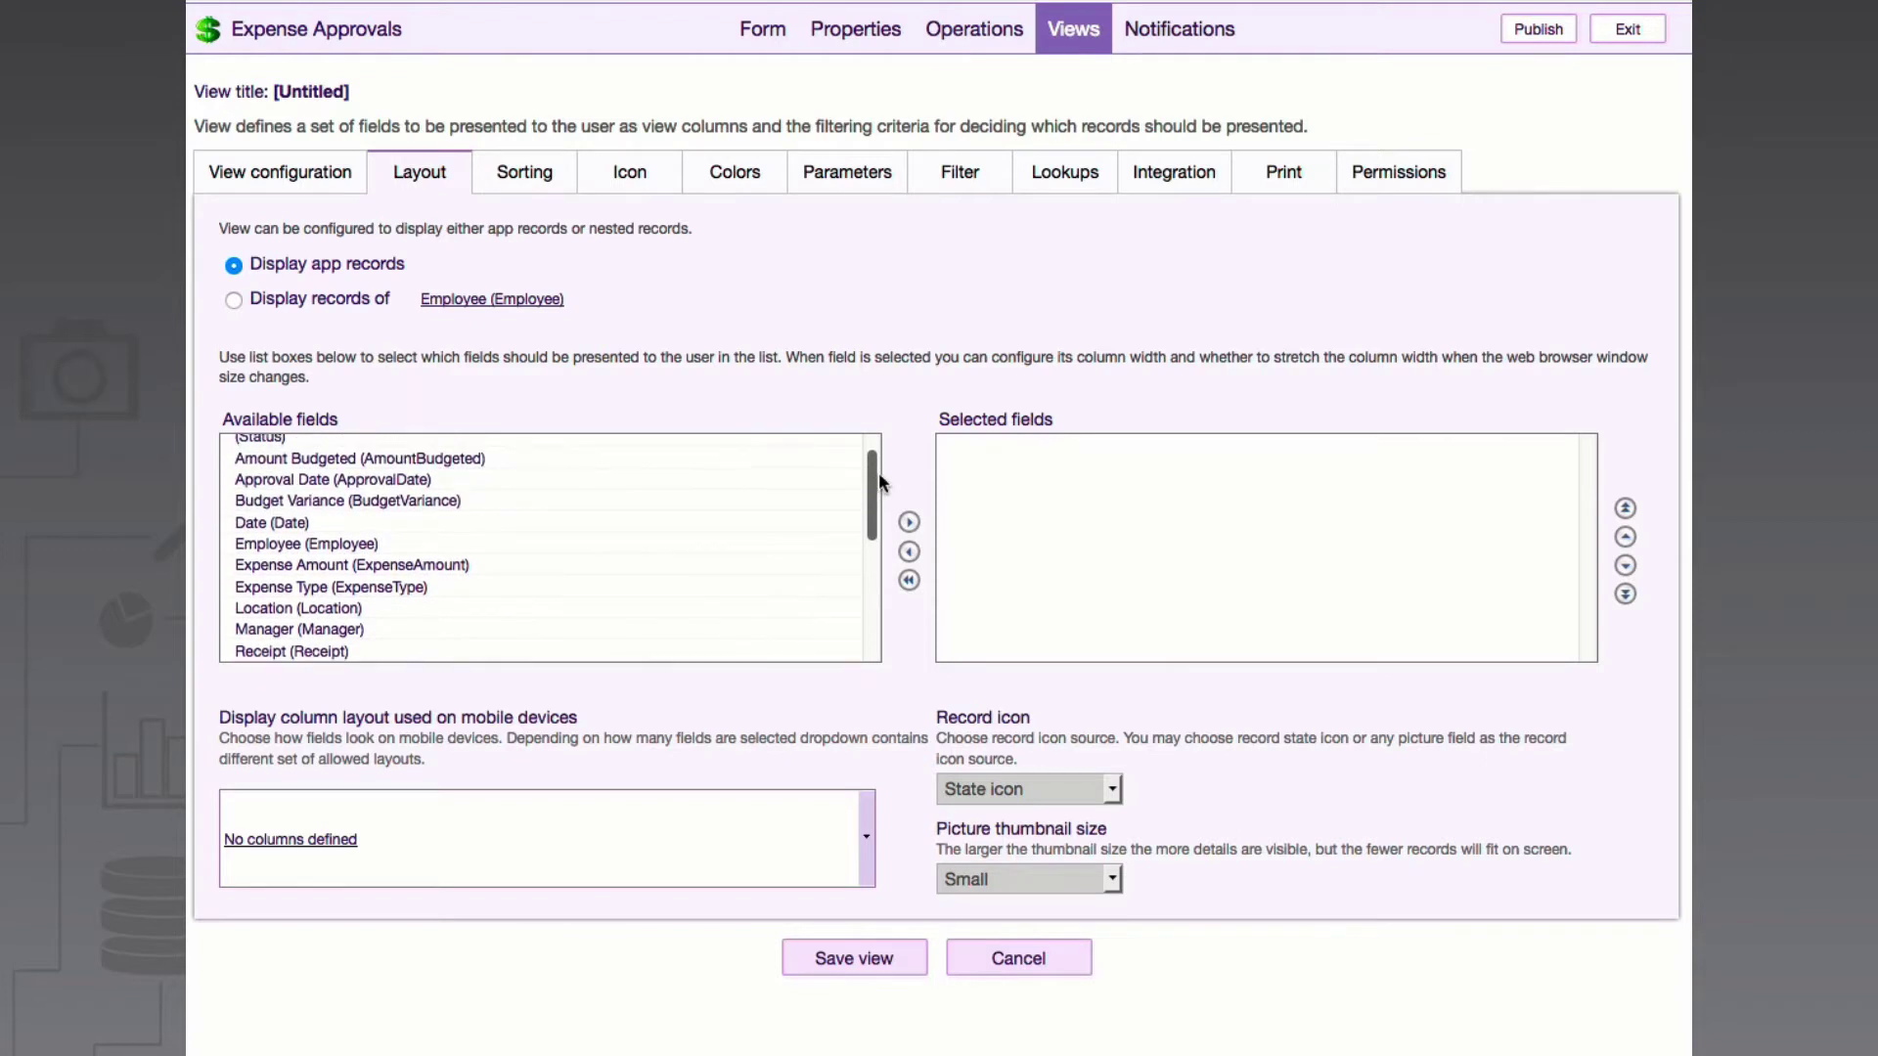
double_click(506, 527)
double_click(381, 450)
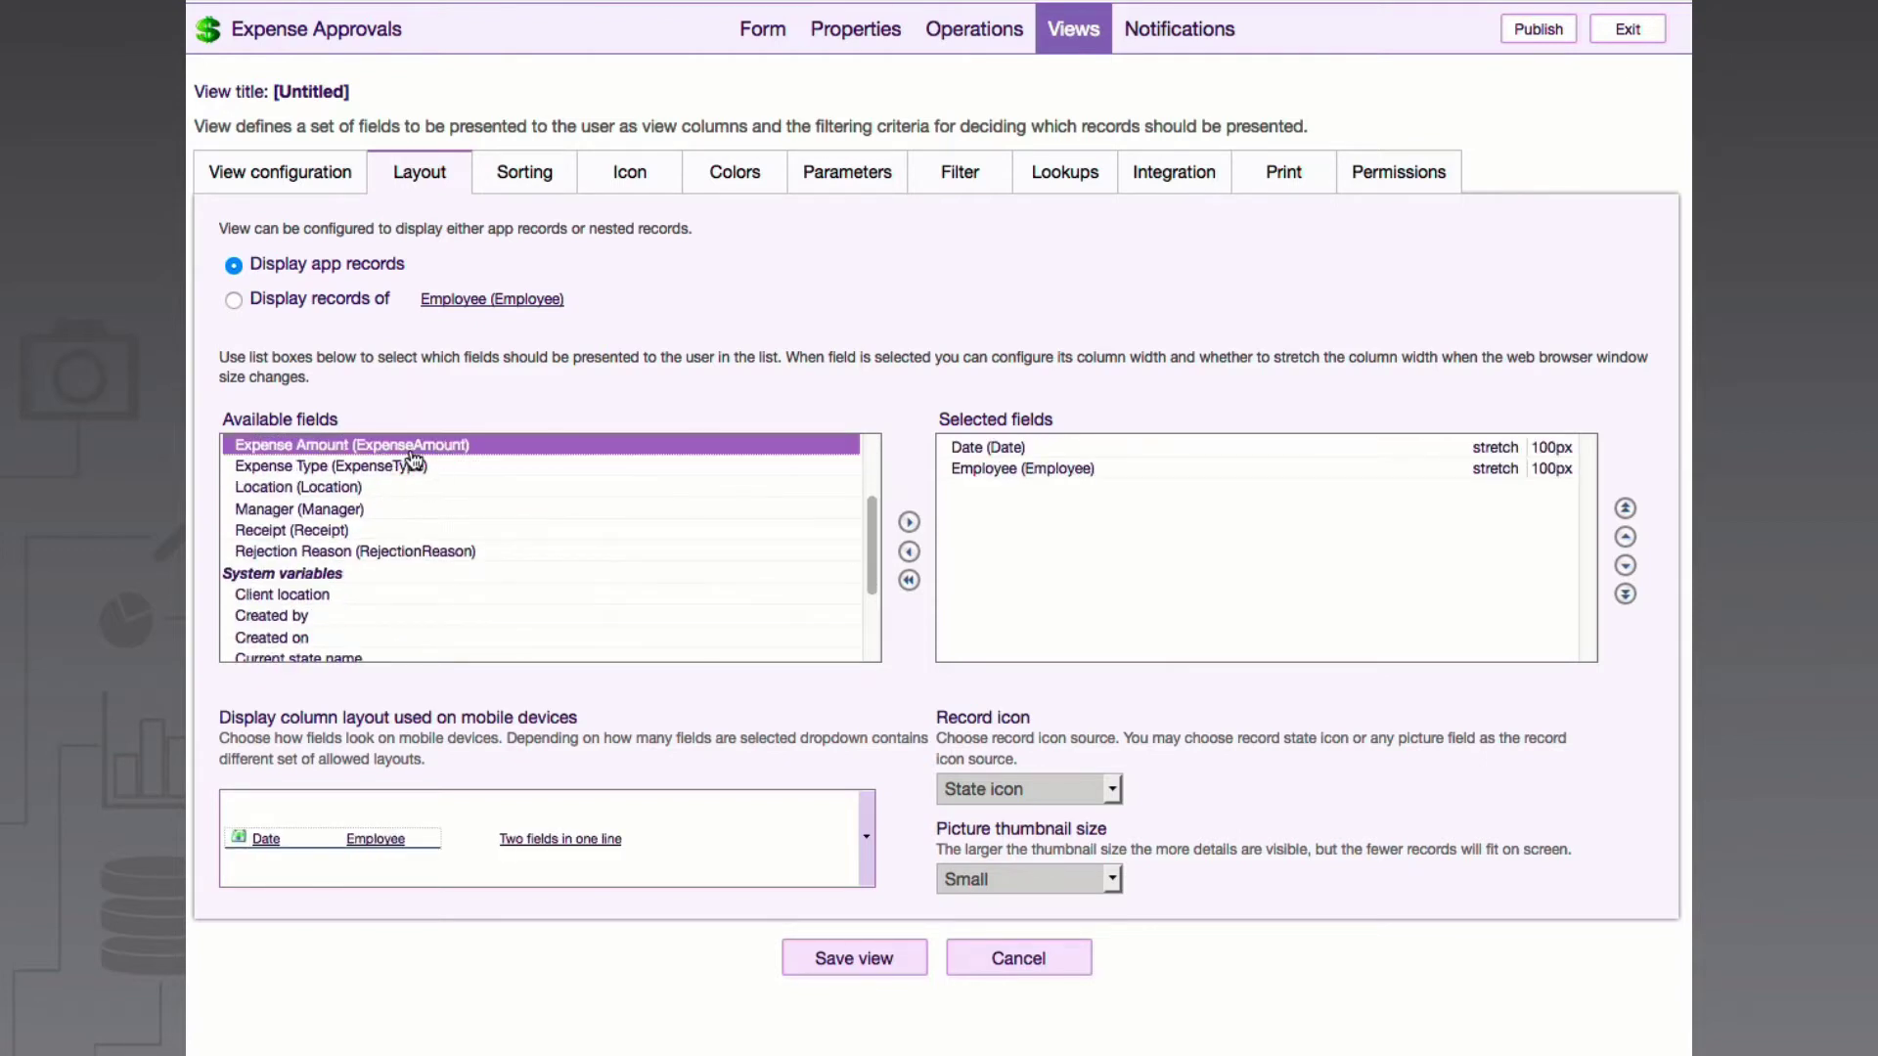
double_click(415, 452)
double_click(392, 489)
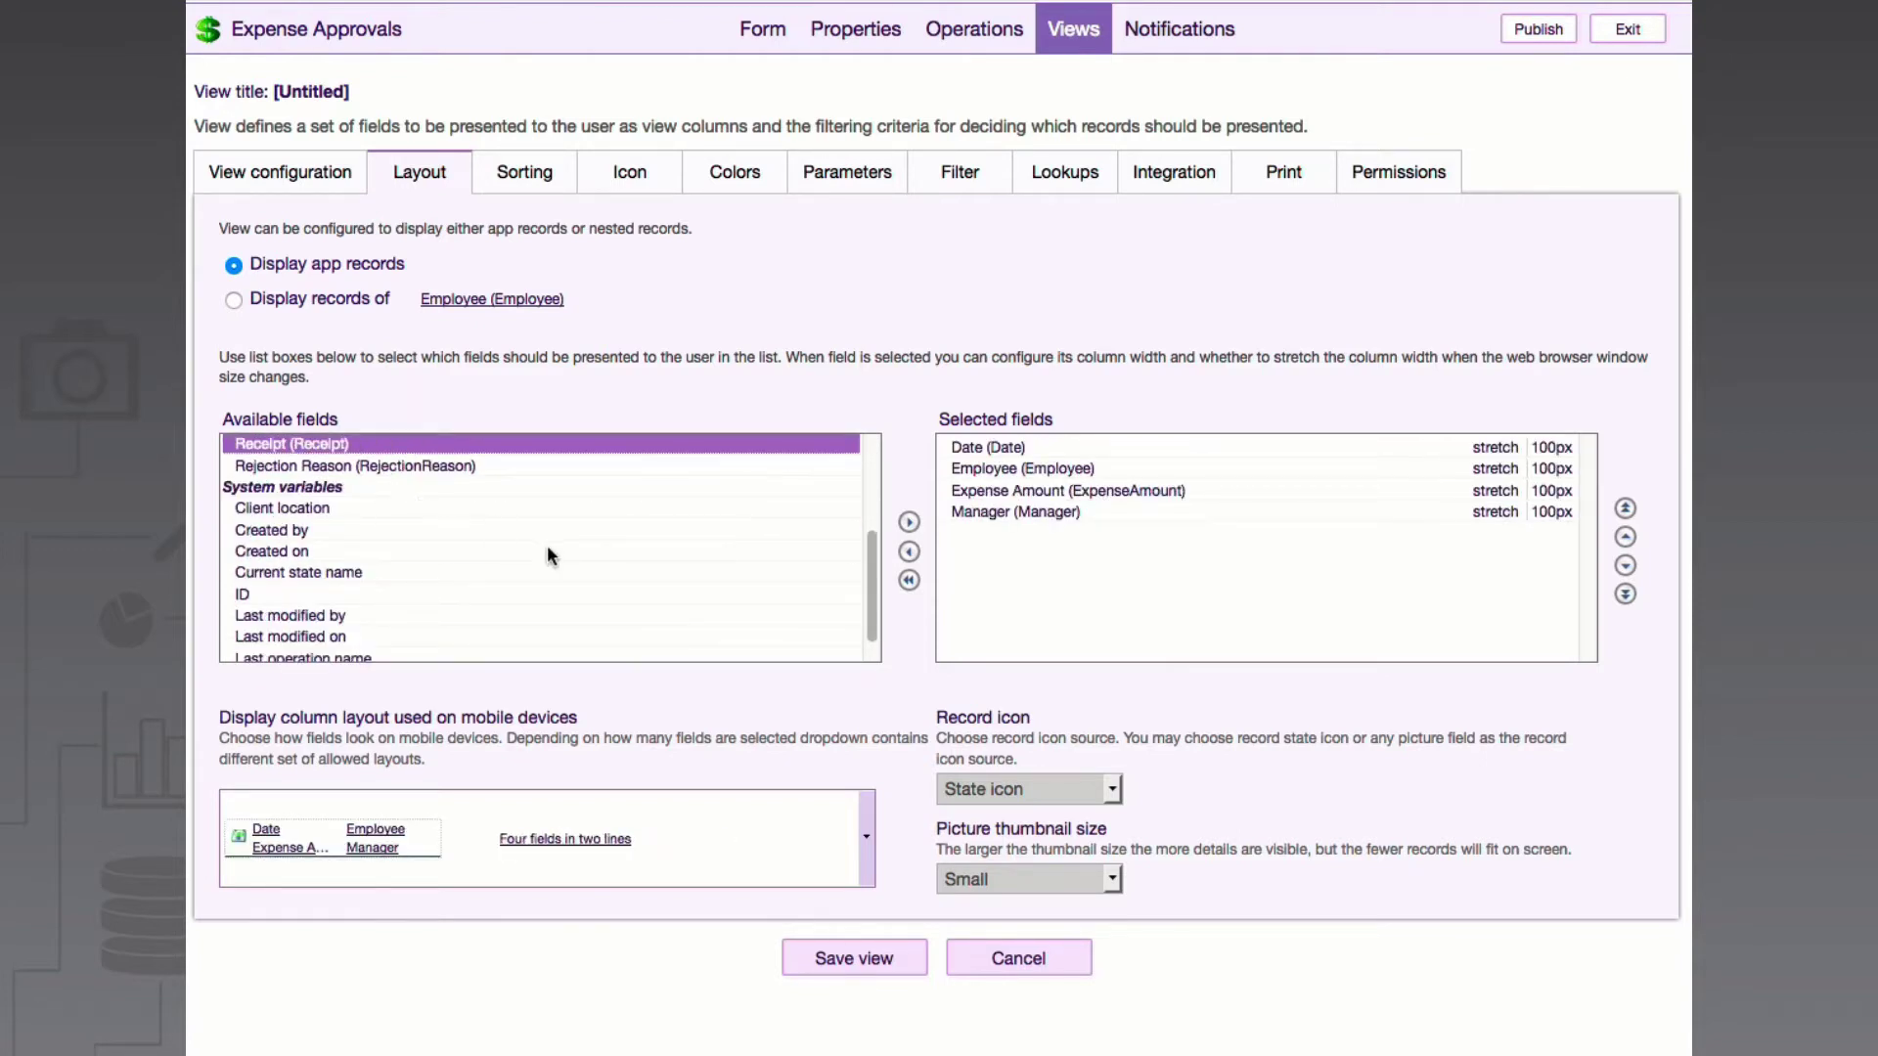
left_click(869, 834)
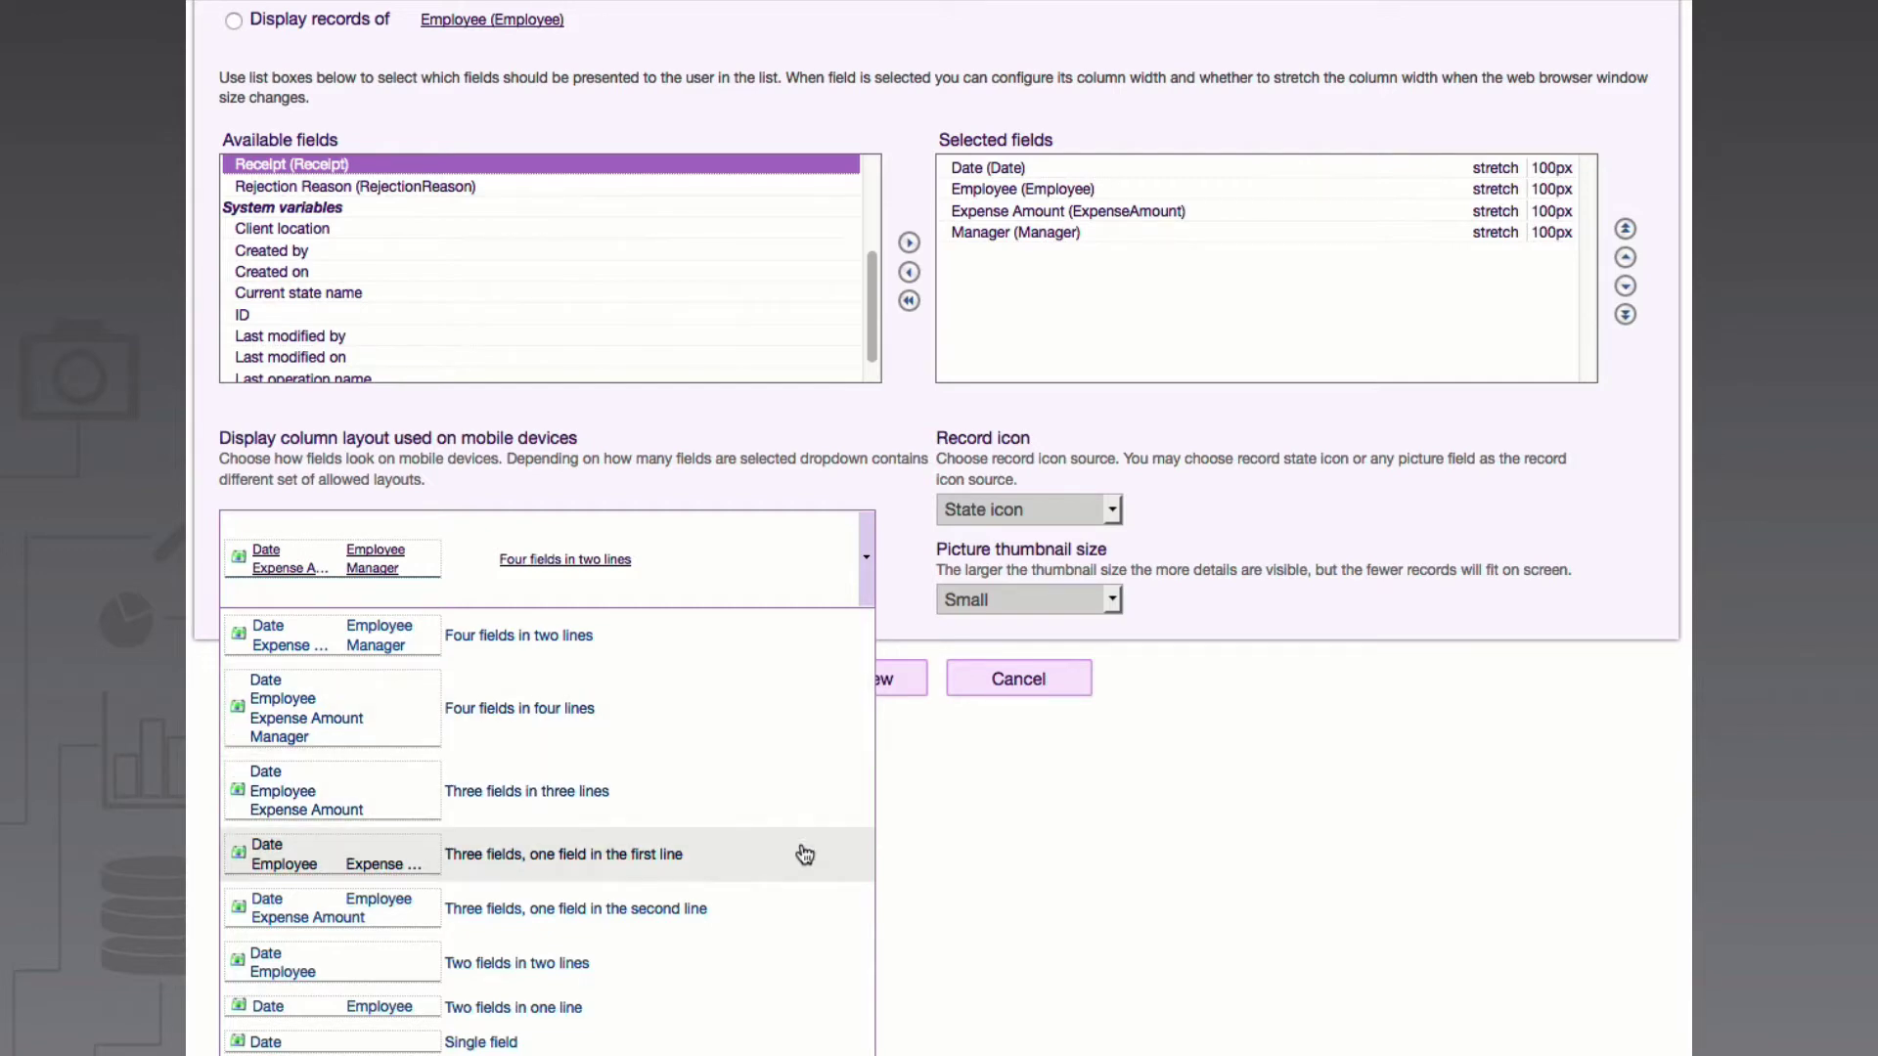
left_click(794, 952)
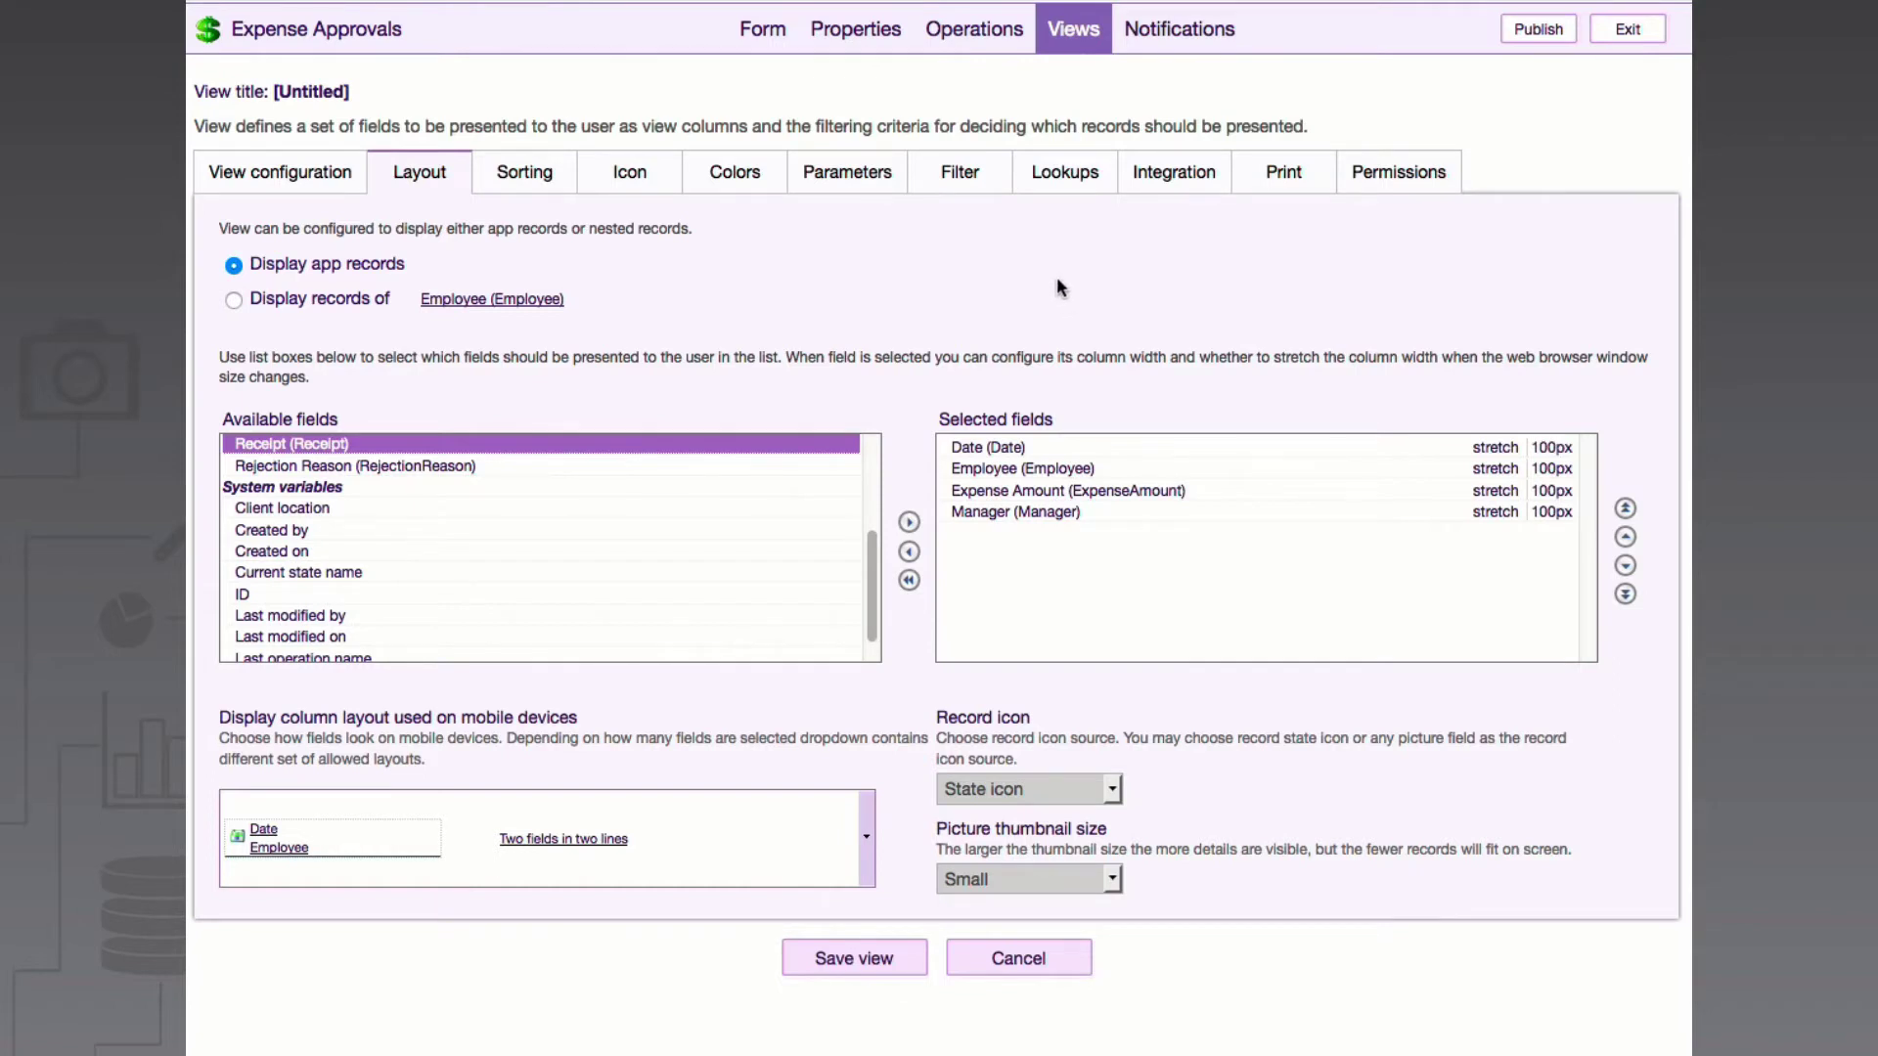
Add two filter conditions to the view: Employee Contains Self and Manager Contains Self
left_click(987, 173)
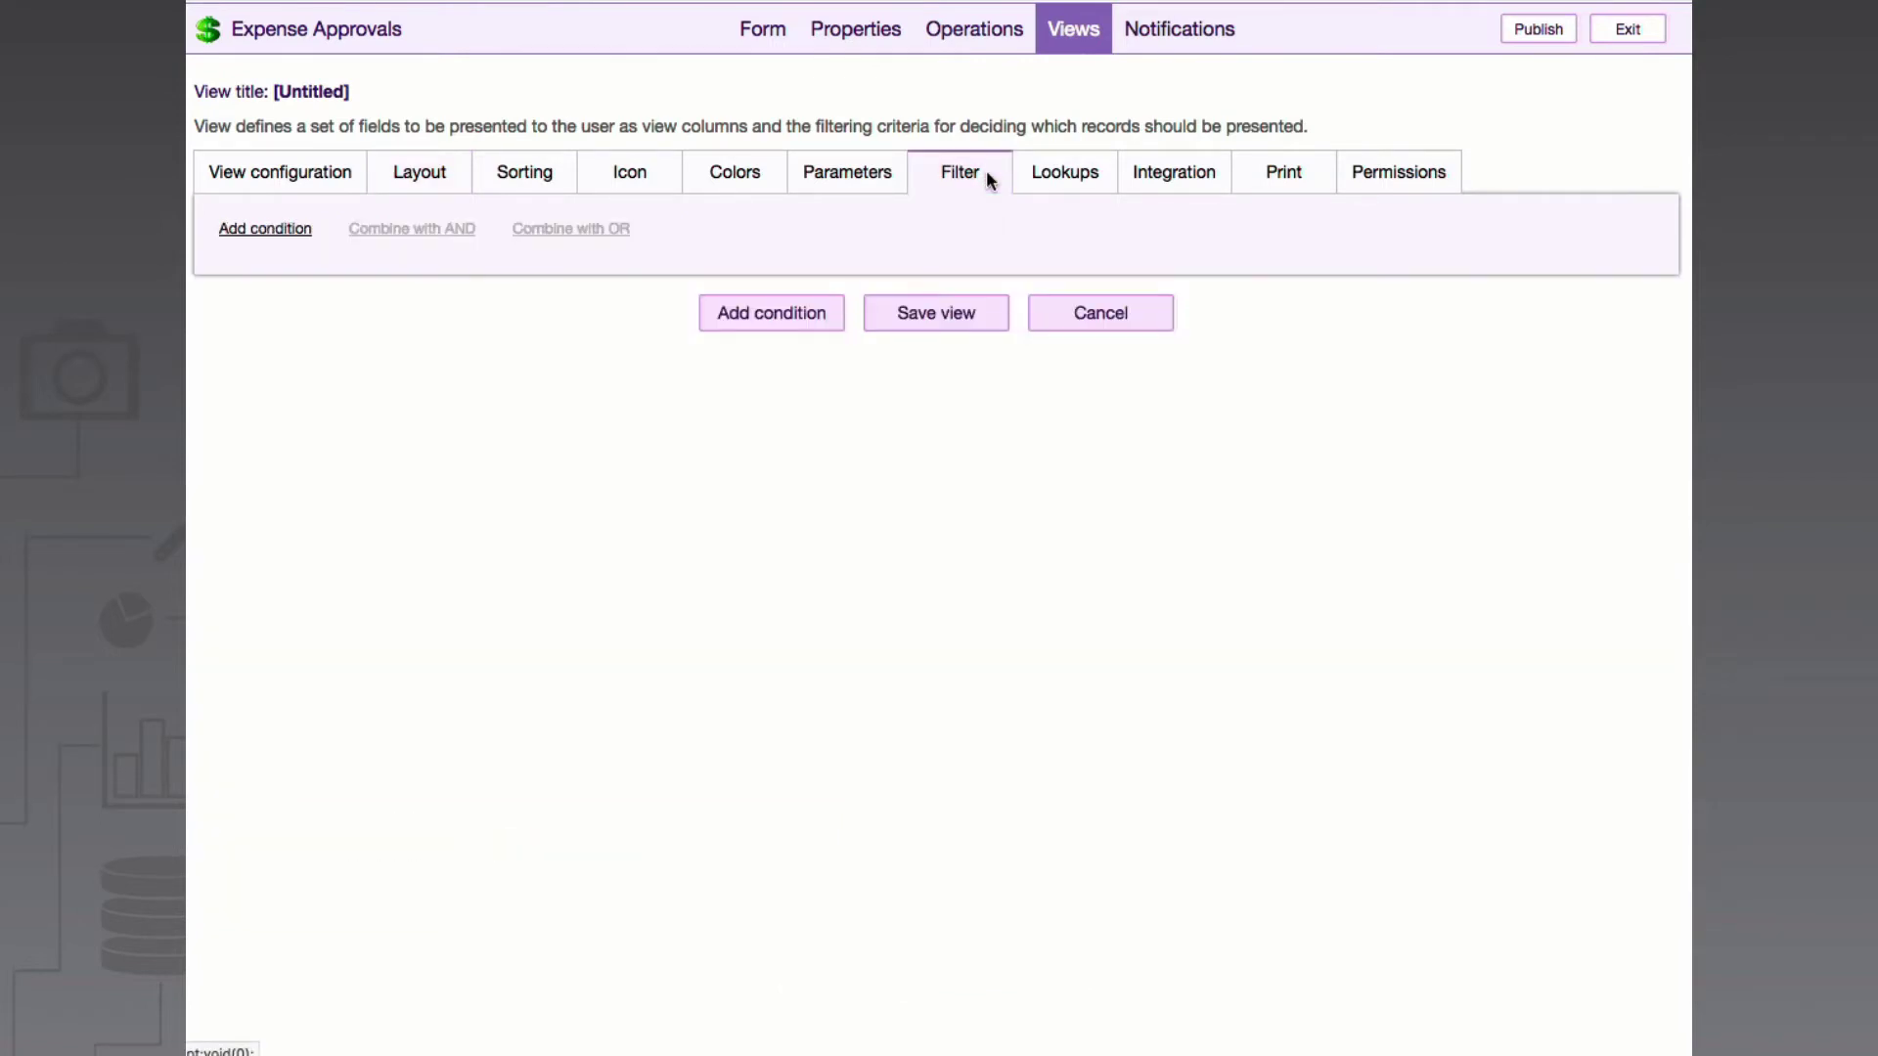
left_click(780, 314)
left_click(453, 287)
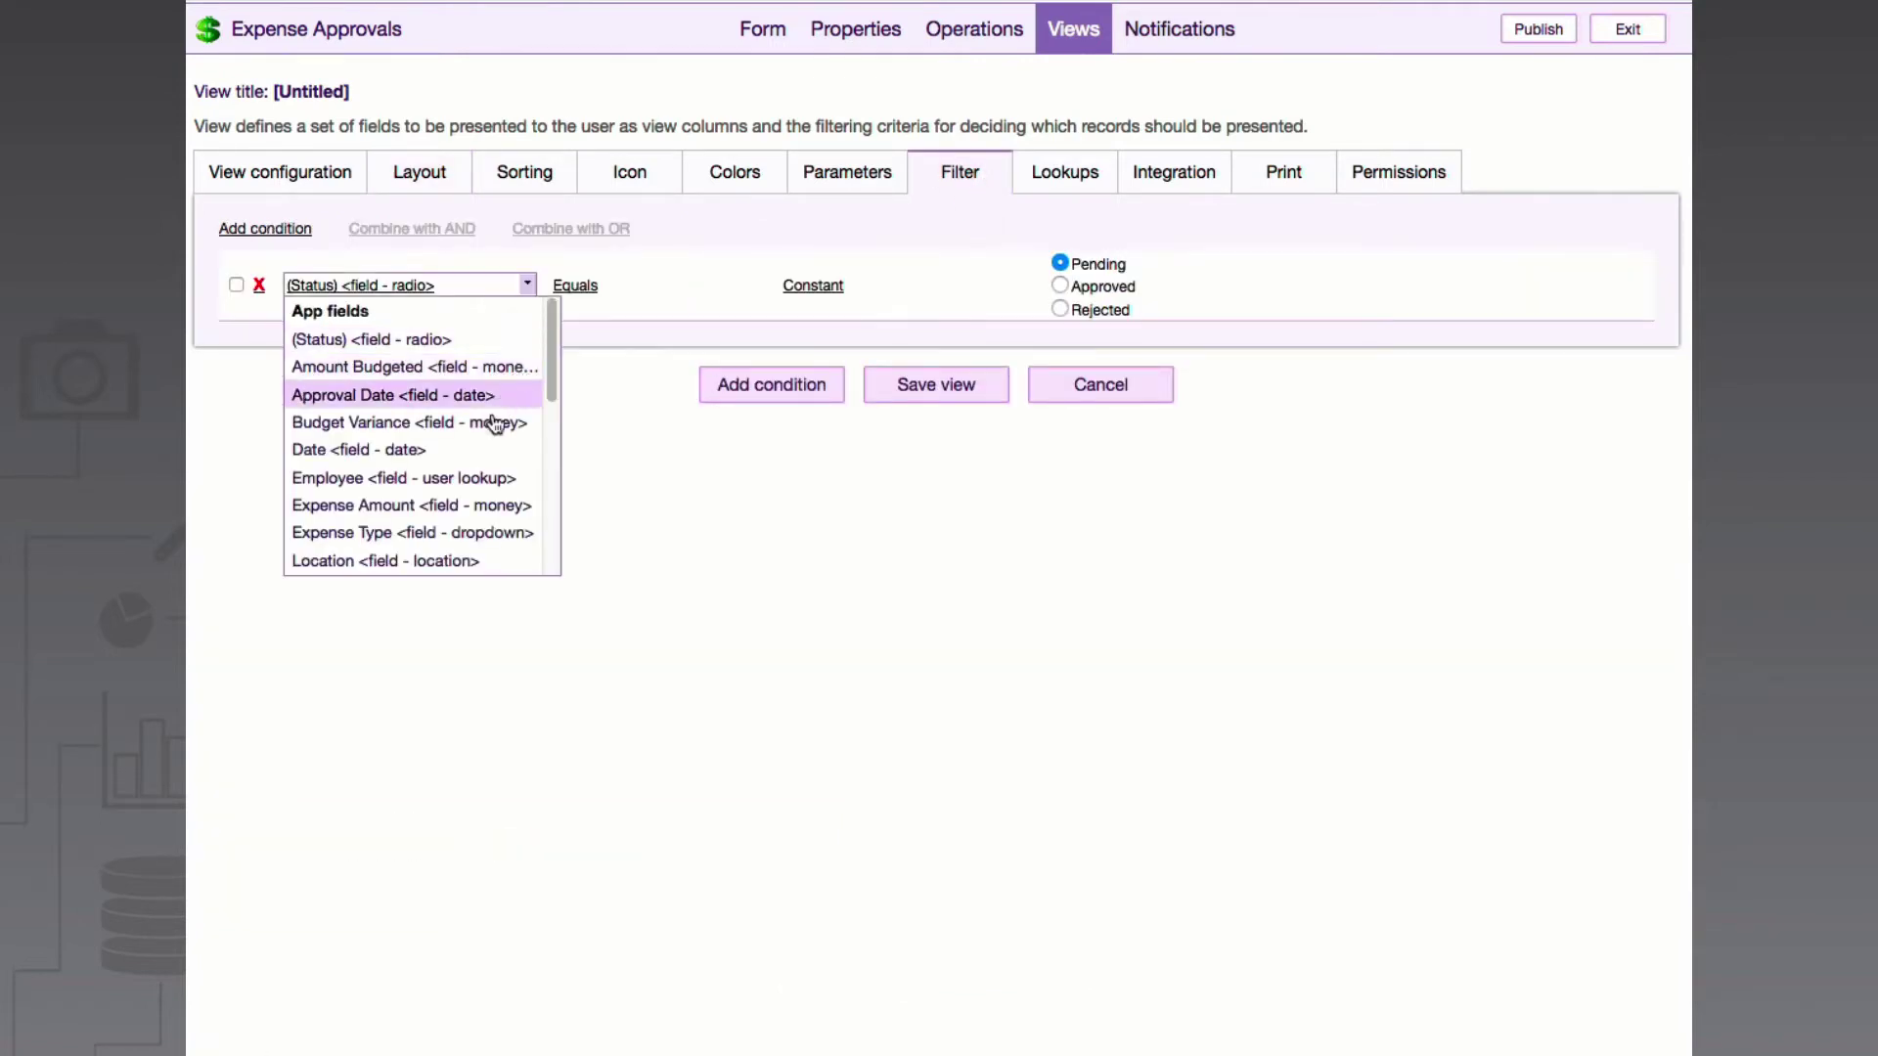
left_click(486, 479)
left_click(759, 342)
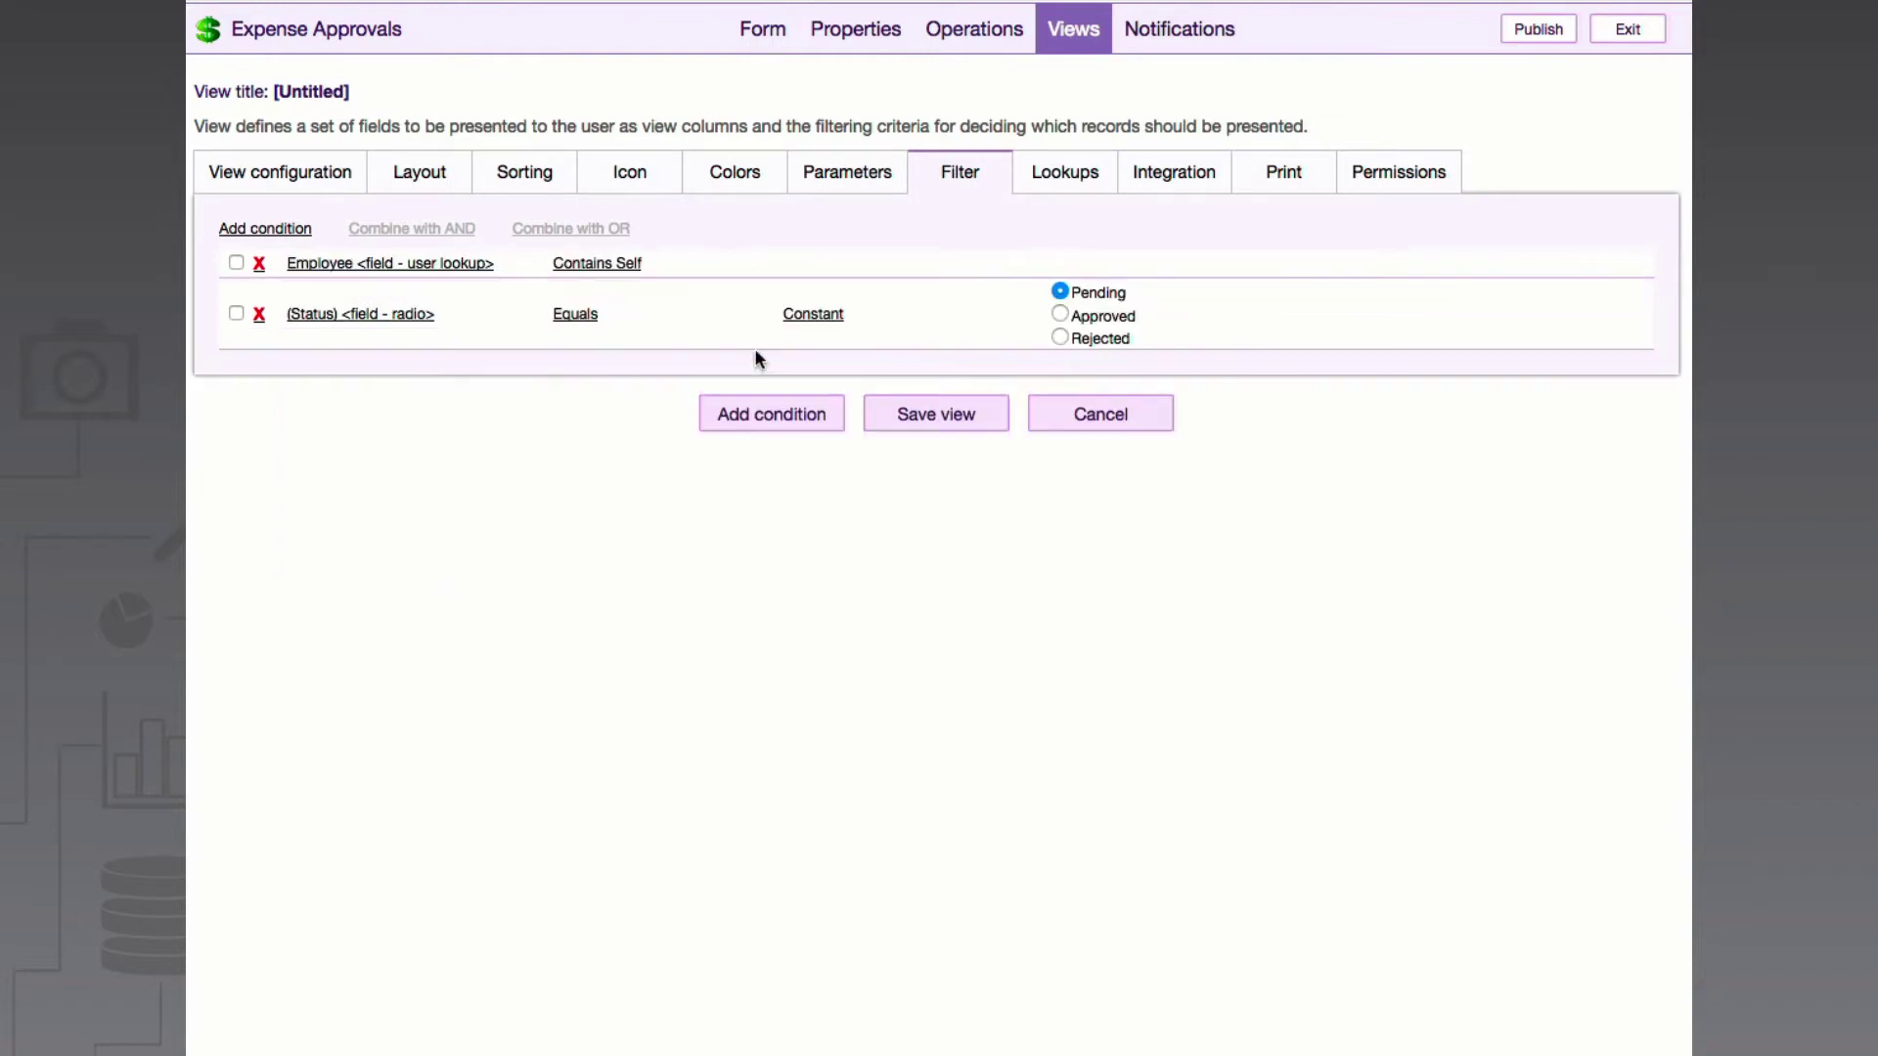
left_click(482, 314)
left_click_drag(555, 381, 556, 420)
left_click(494, 510)
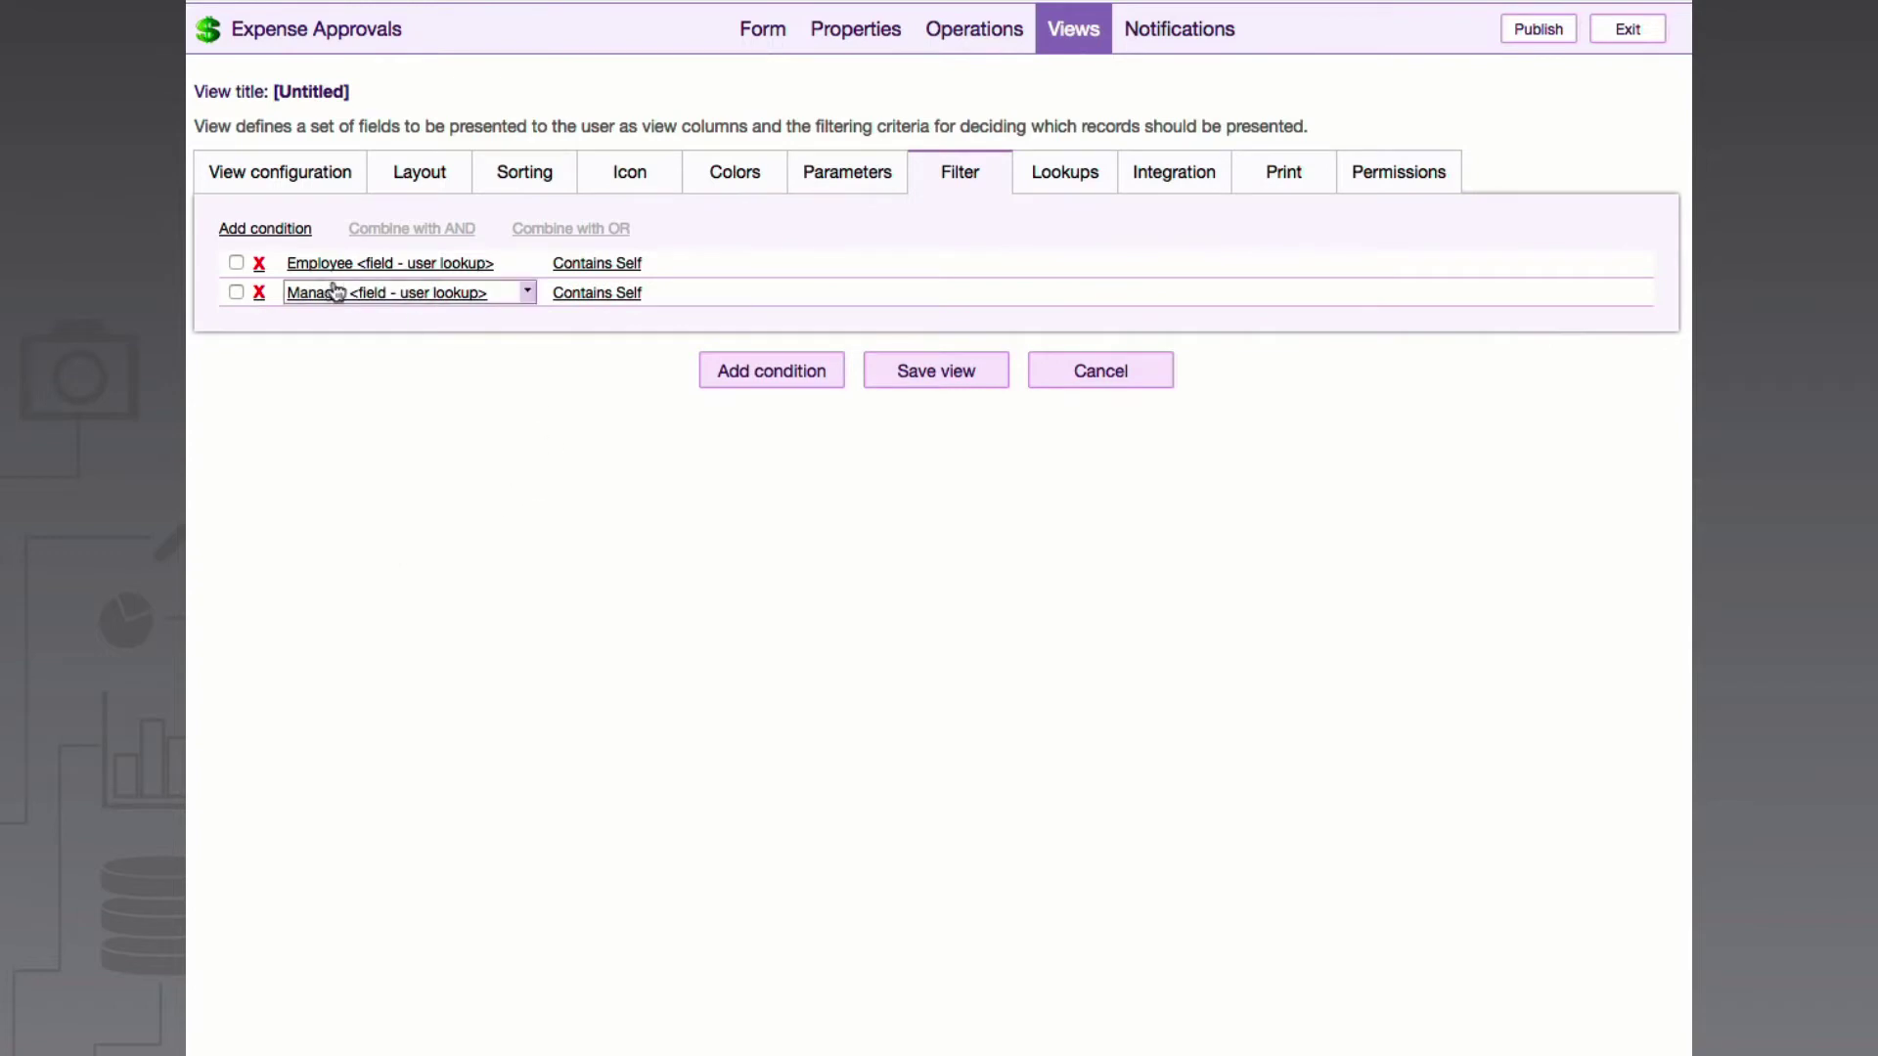
Combine the Employee and Manager filter conditions with OR, and check which roles can access the view
left_click(236, 263)
left_click(237, 293)
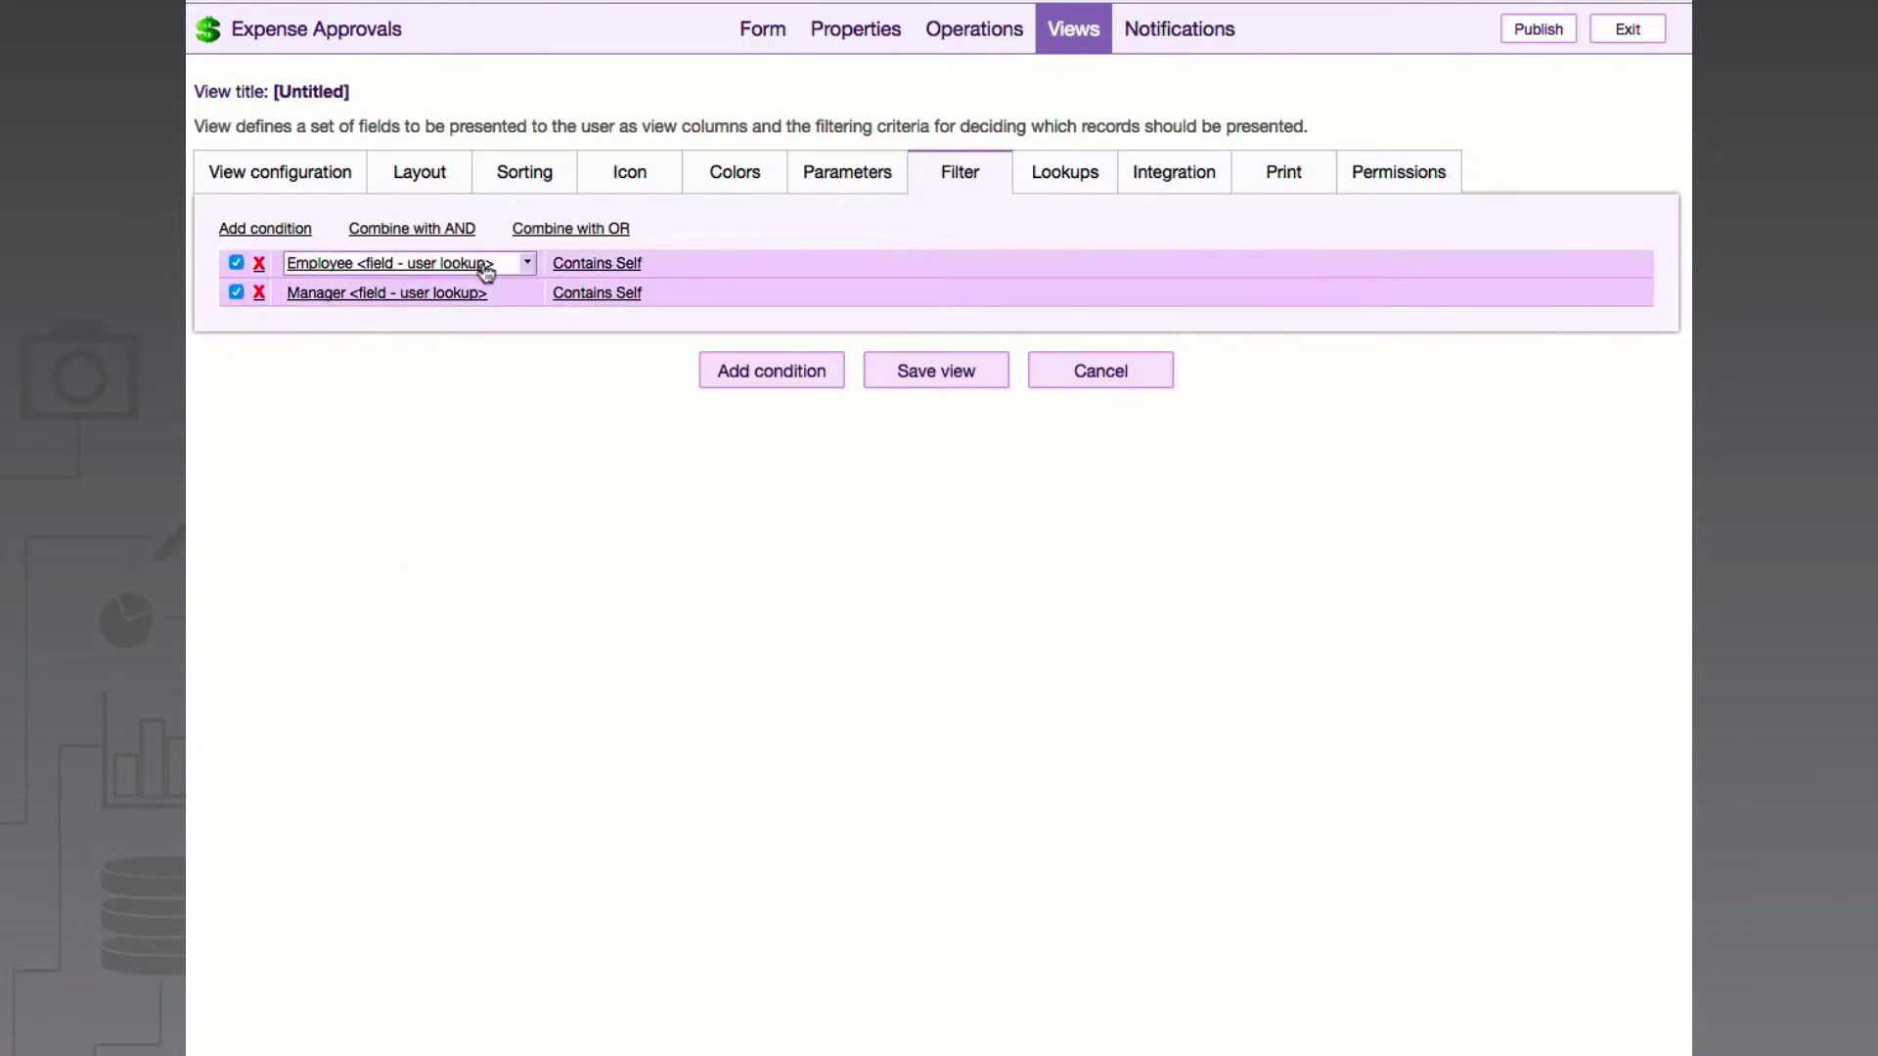
left_click(554, 232)
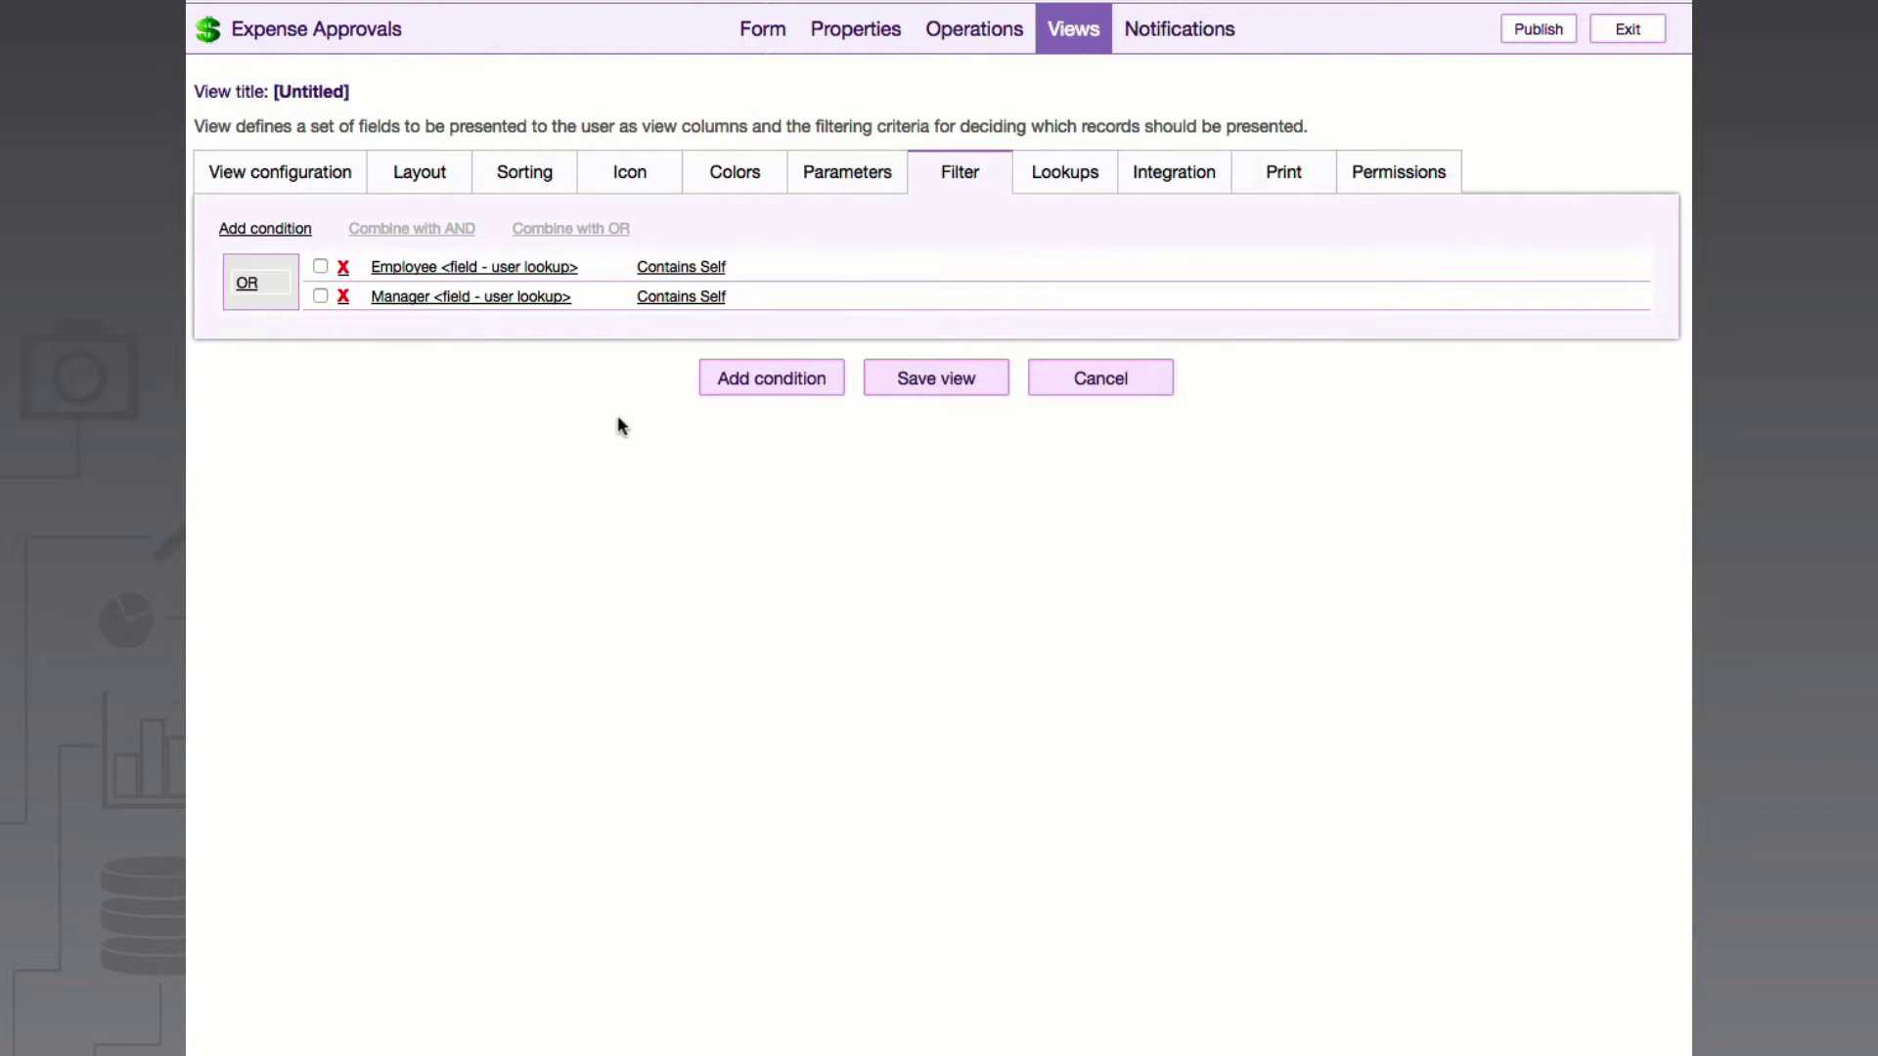
left_click(1400, 185)
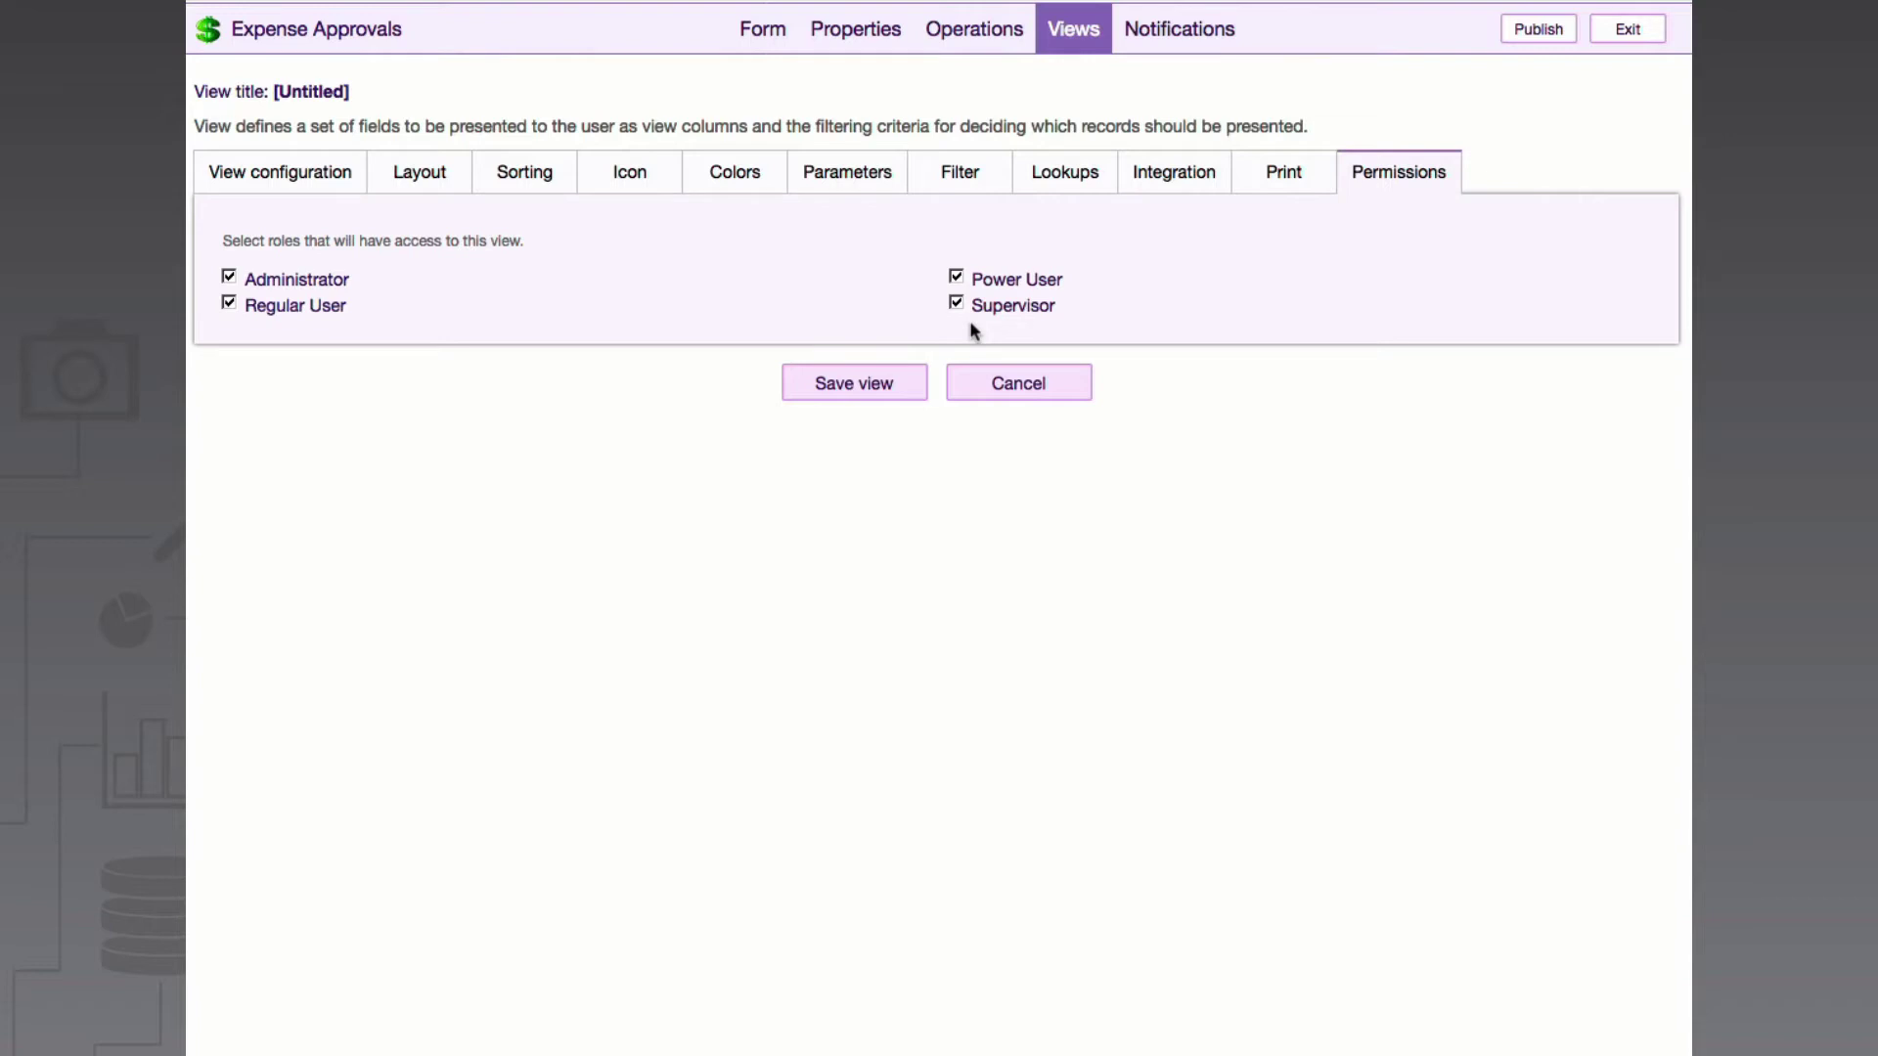
Add a record color rule named Over Budget with the condition Expense Amount Is Greater Than Amount Budgeted
left_click(742, 174)
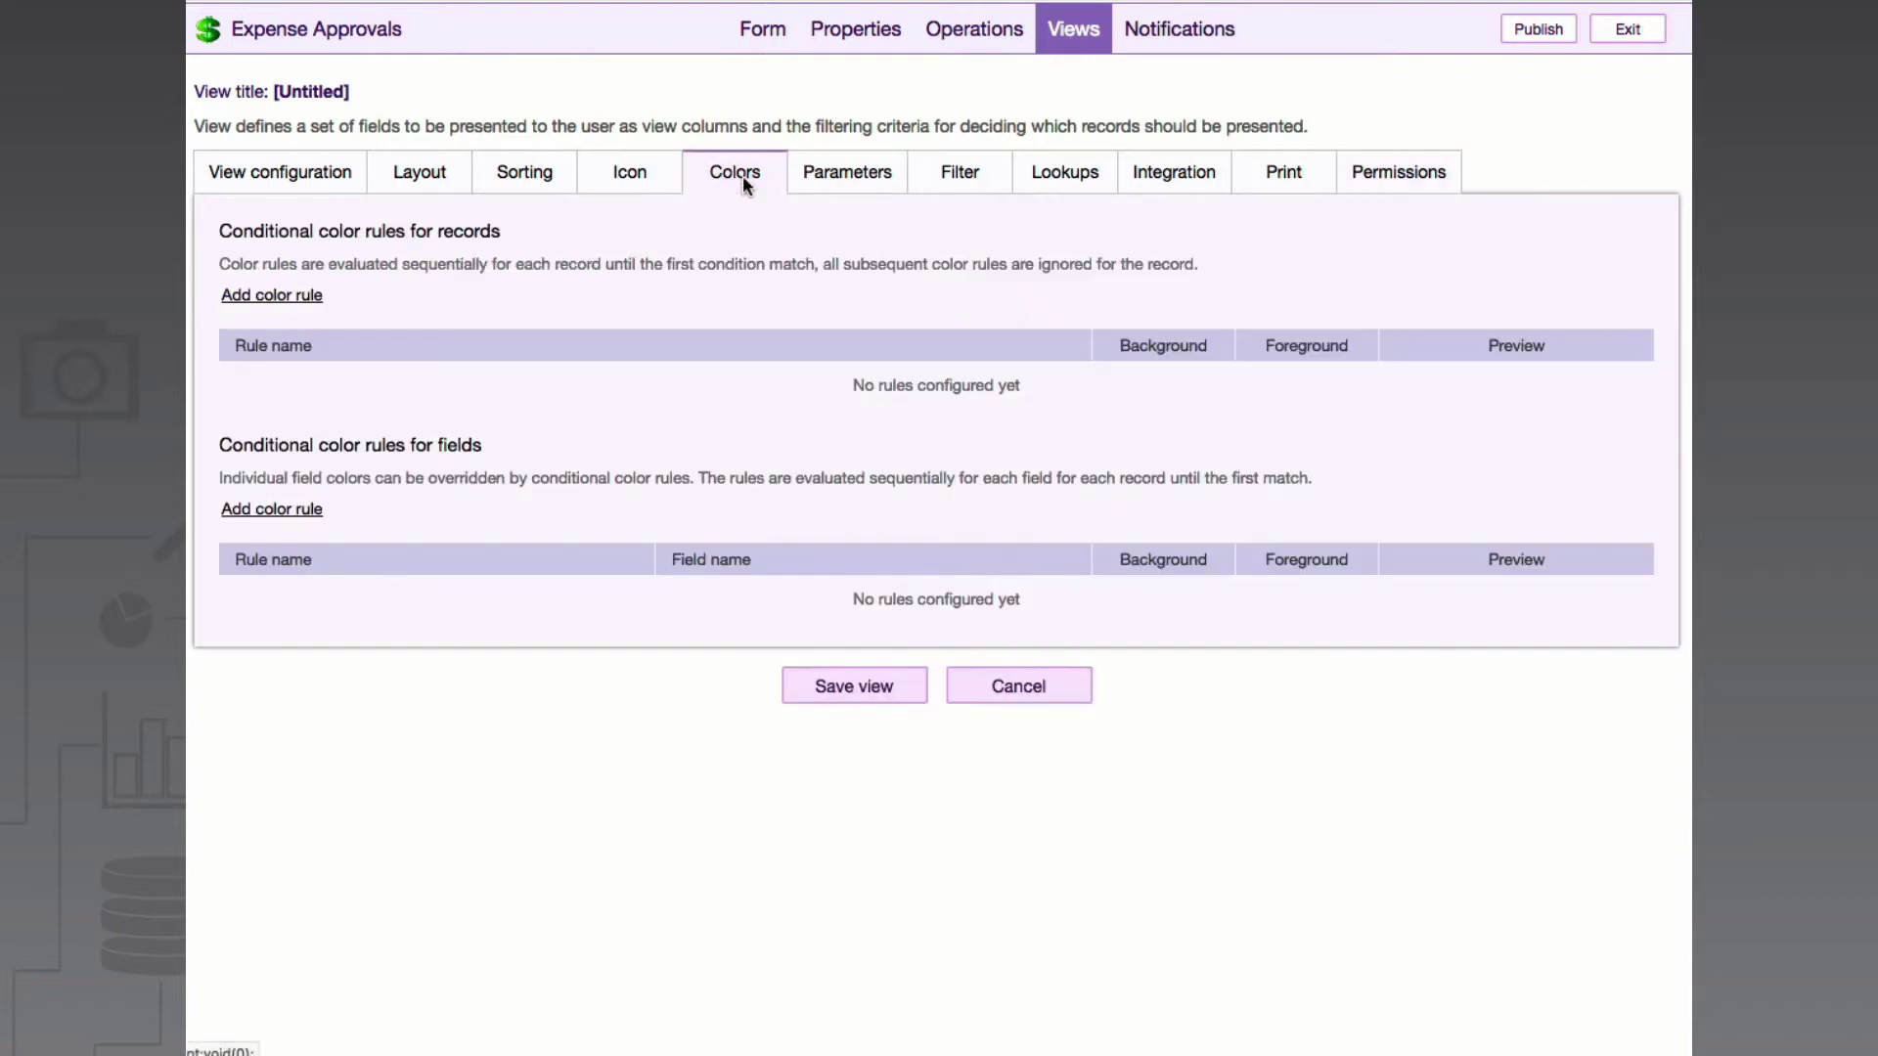
left_click(299, 305)
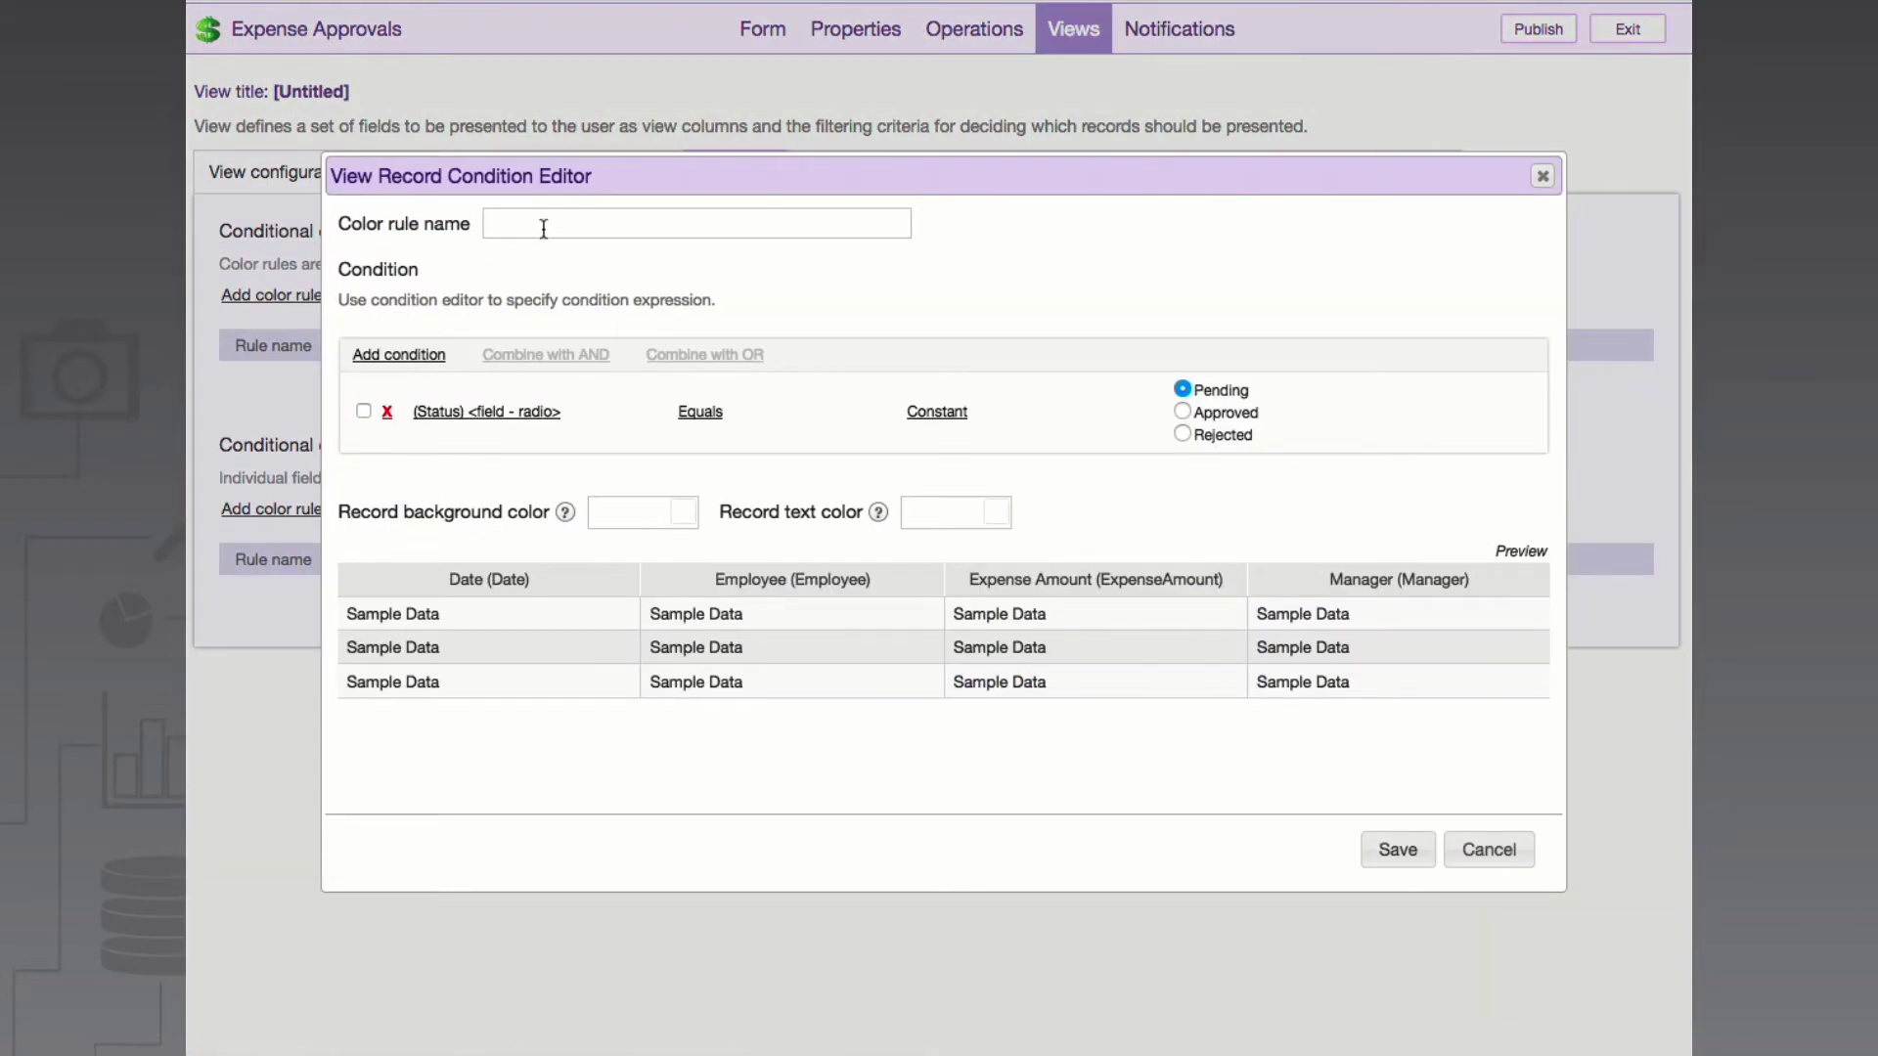
type("Over Budget")
left_click(594, 412)
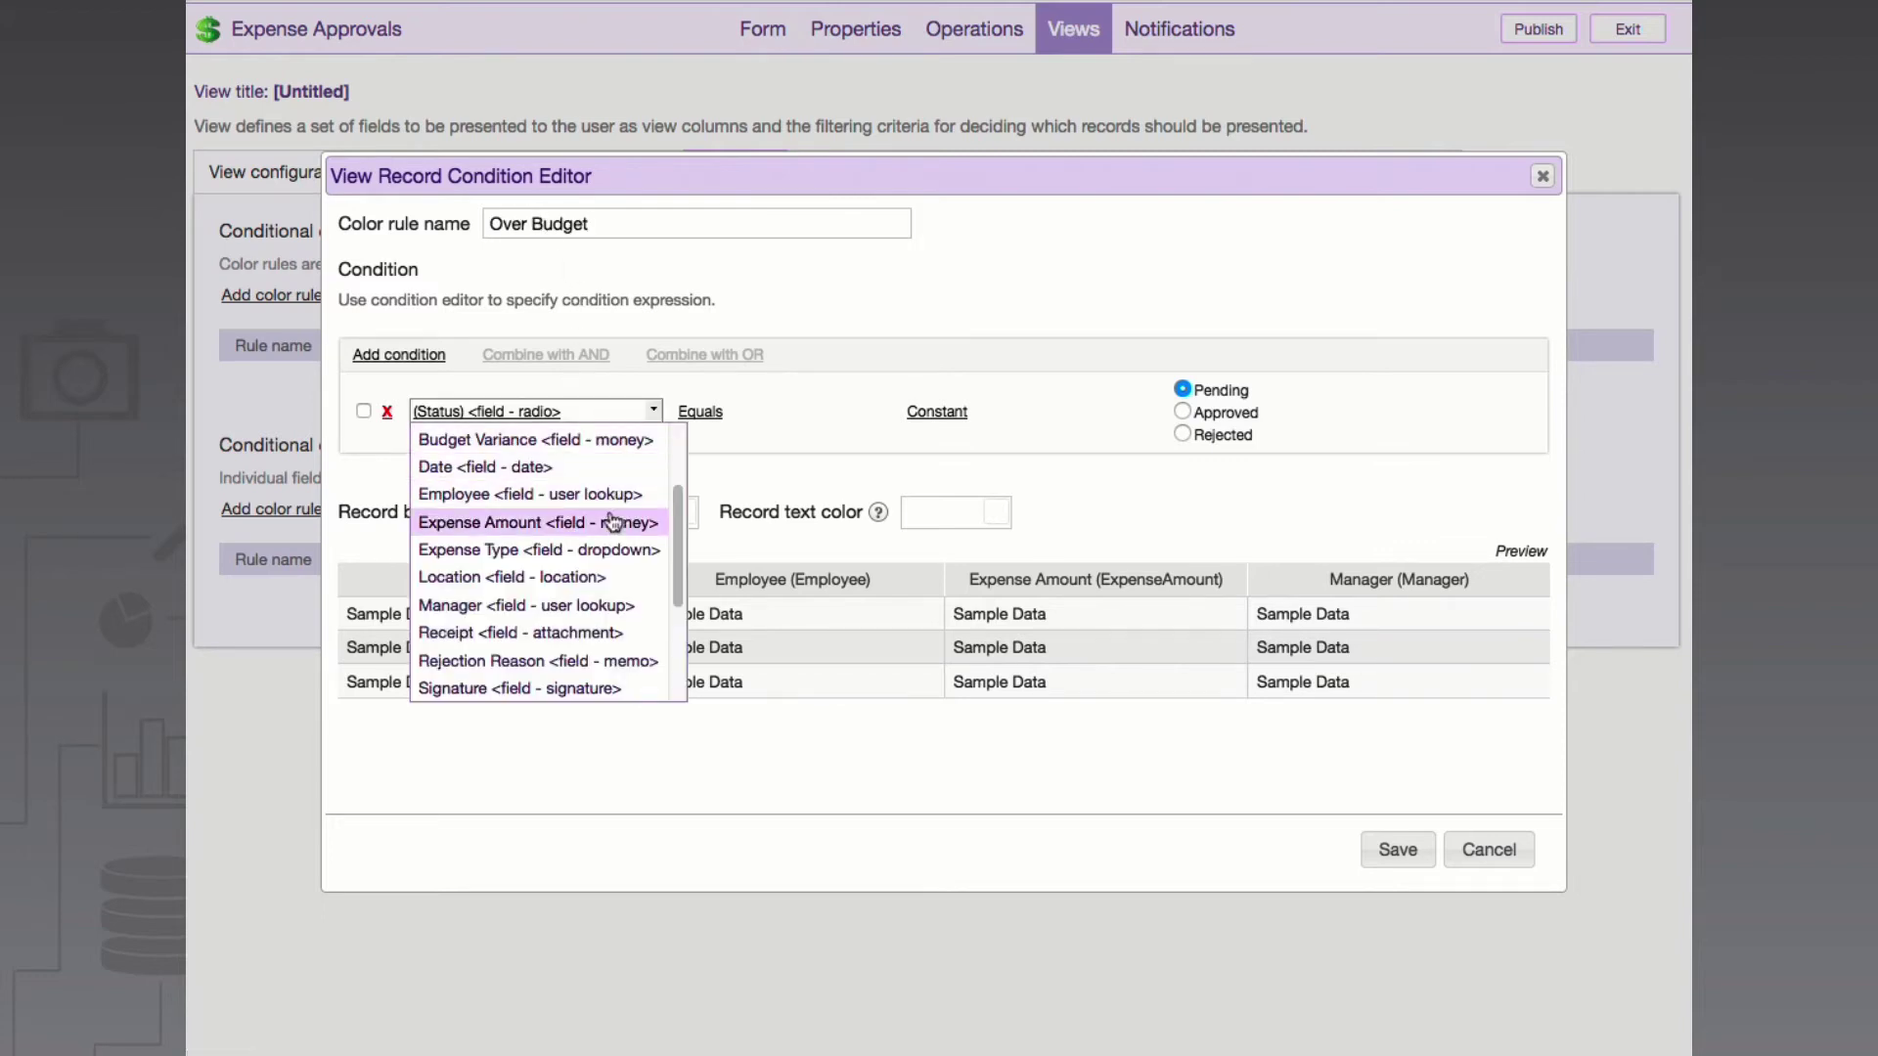
left_click(607, 524)
left_click(700, 392)
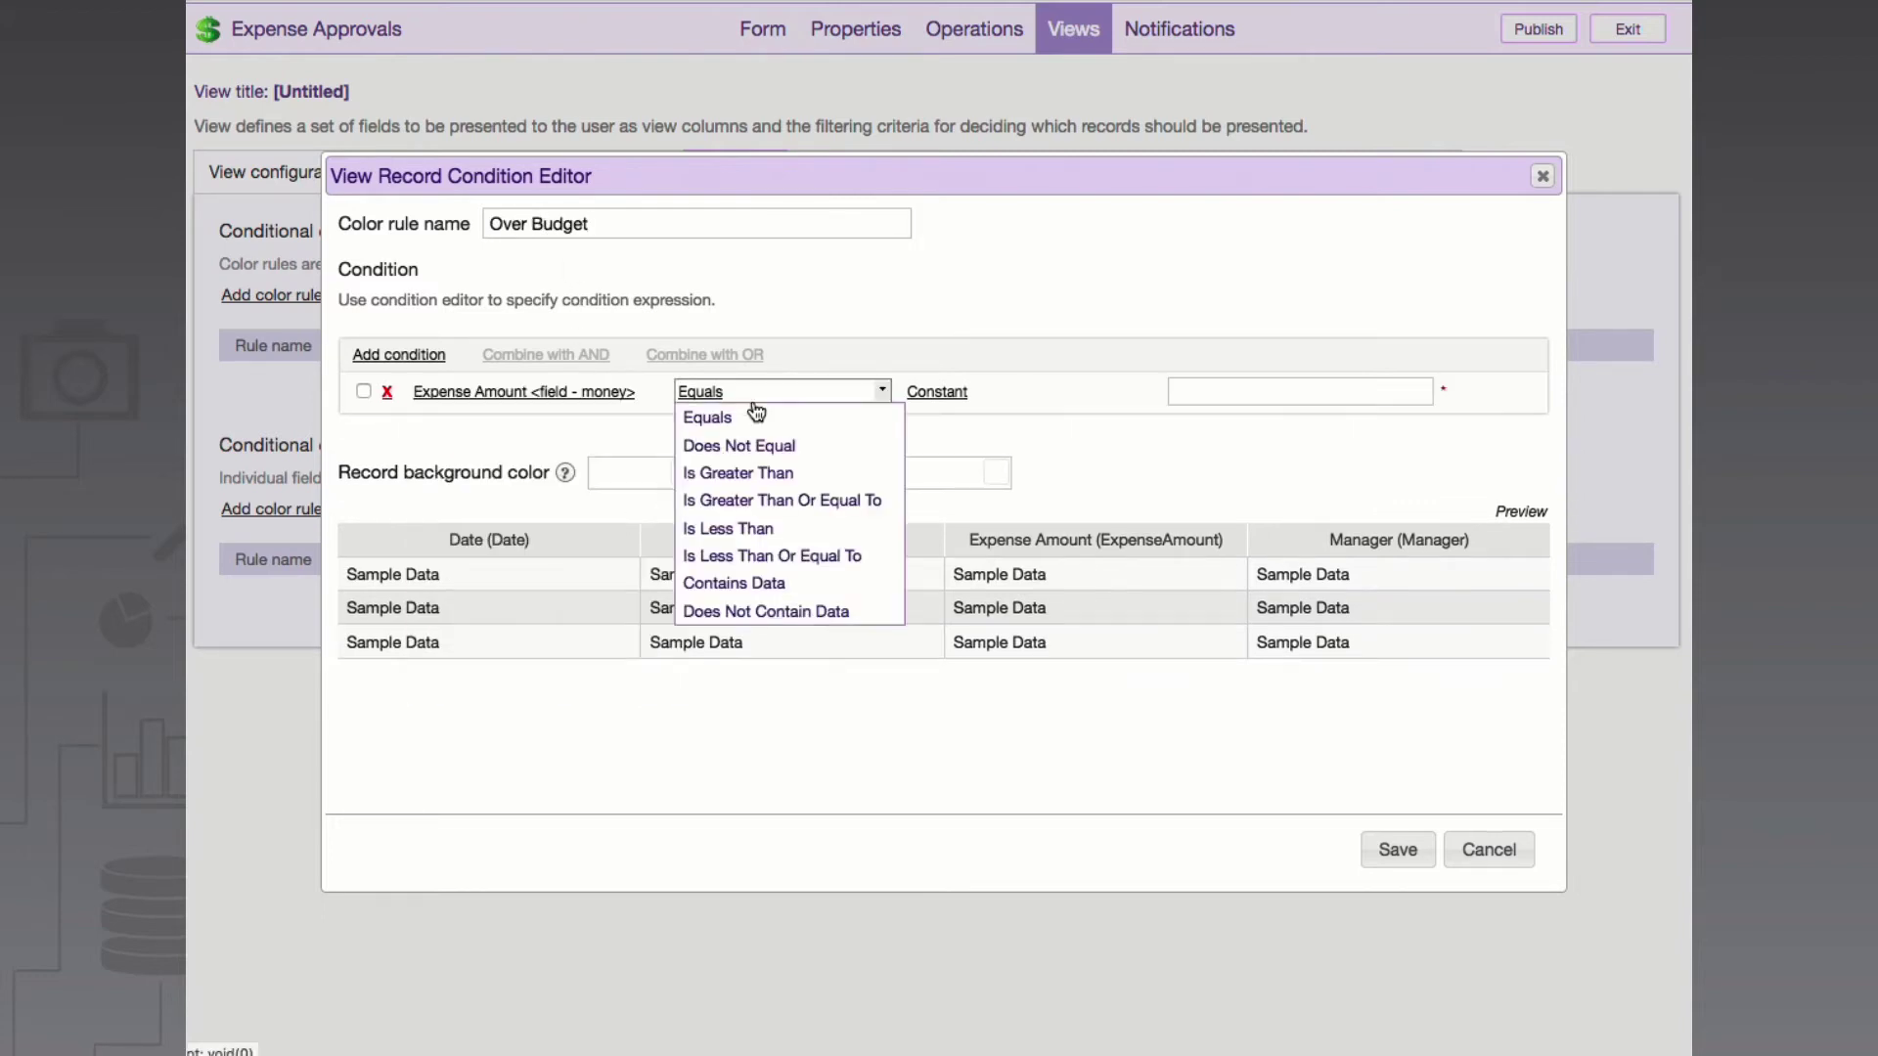
left_click(793, 472)
left_click(937, 391)
left_click(1086, 395)
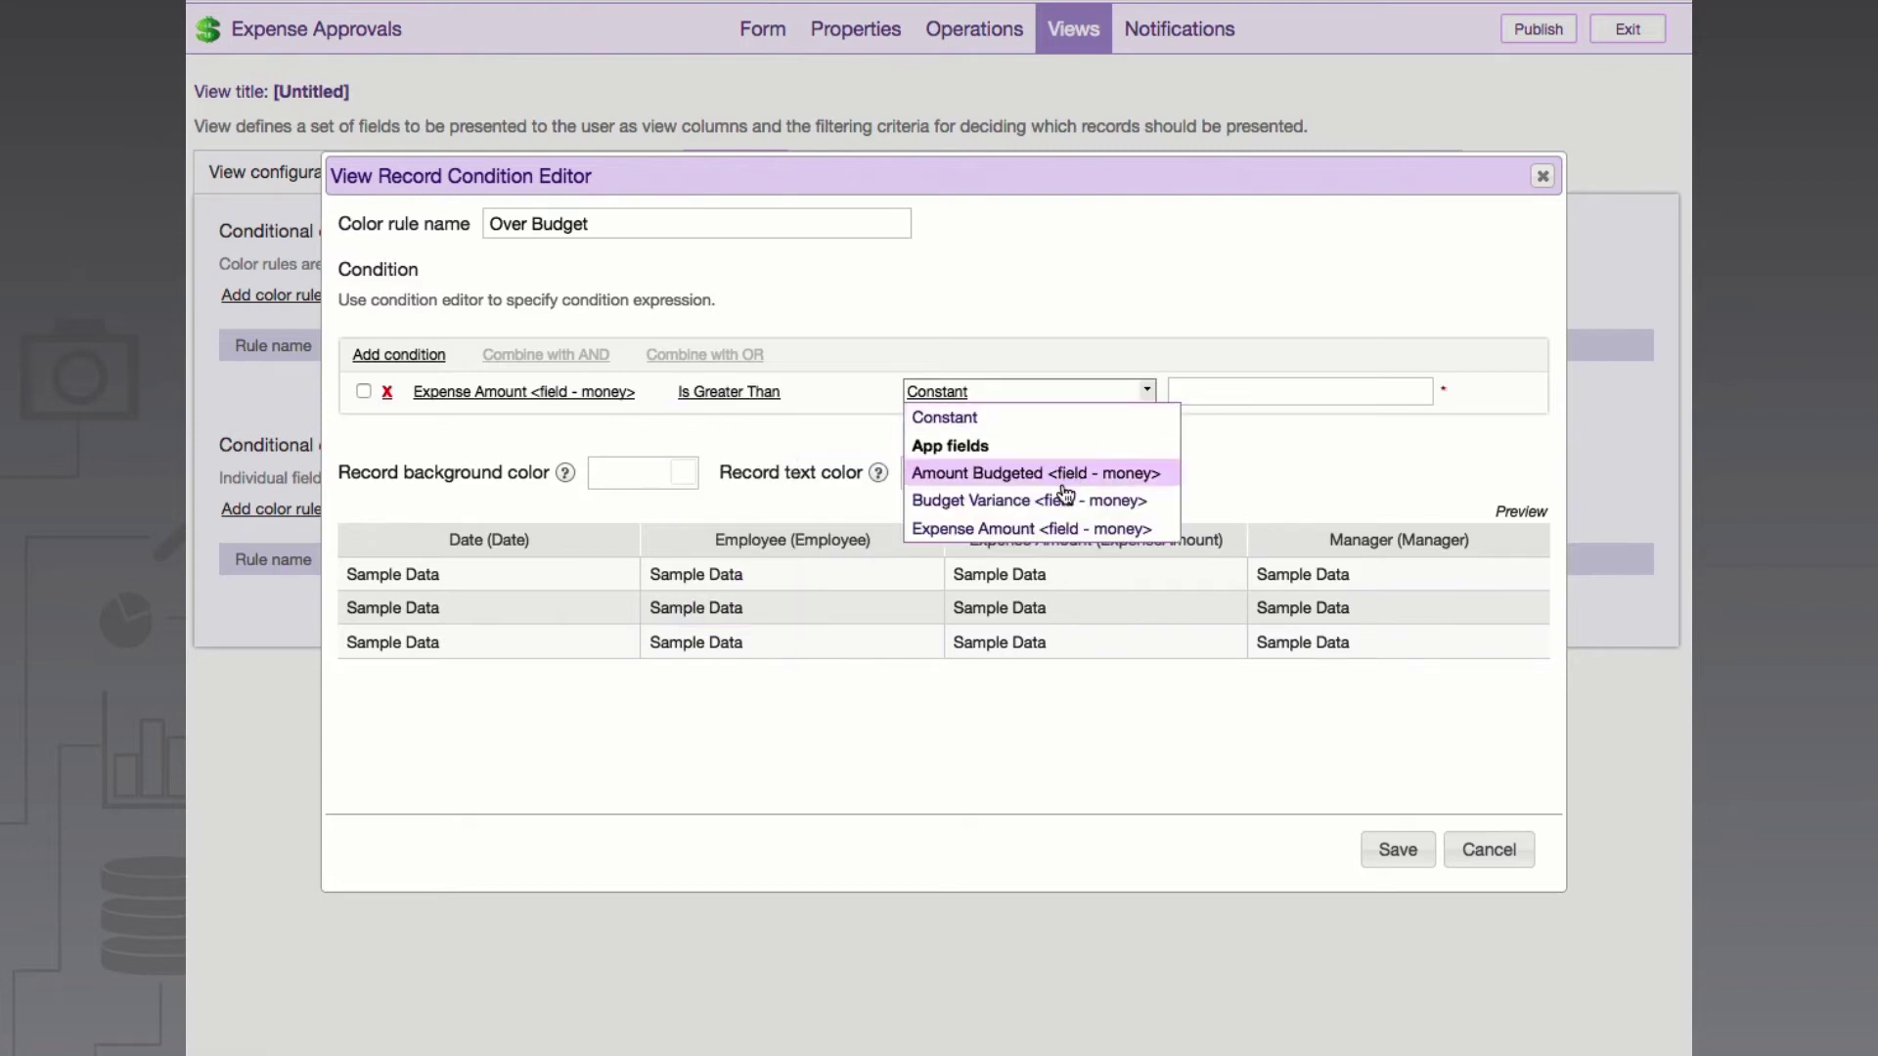
left_click(1061, 479)
Choose a record background color for the Over Budget rule and save the rule
left_click(635, 470)
left_click_drag(857, 147, 815, 56)
left_click(1464, 452)
left_click(1398, 849)
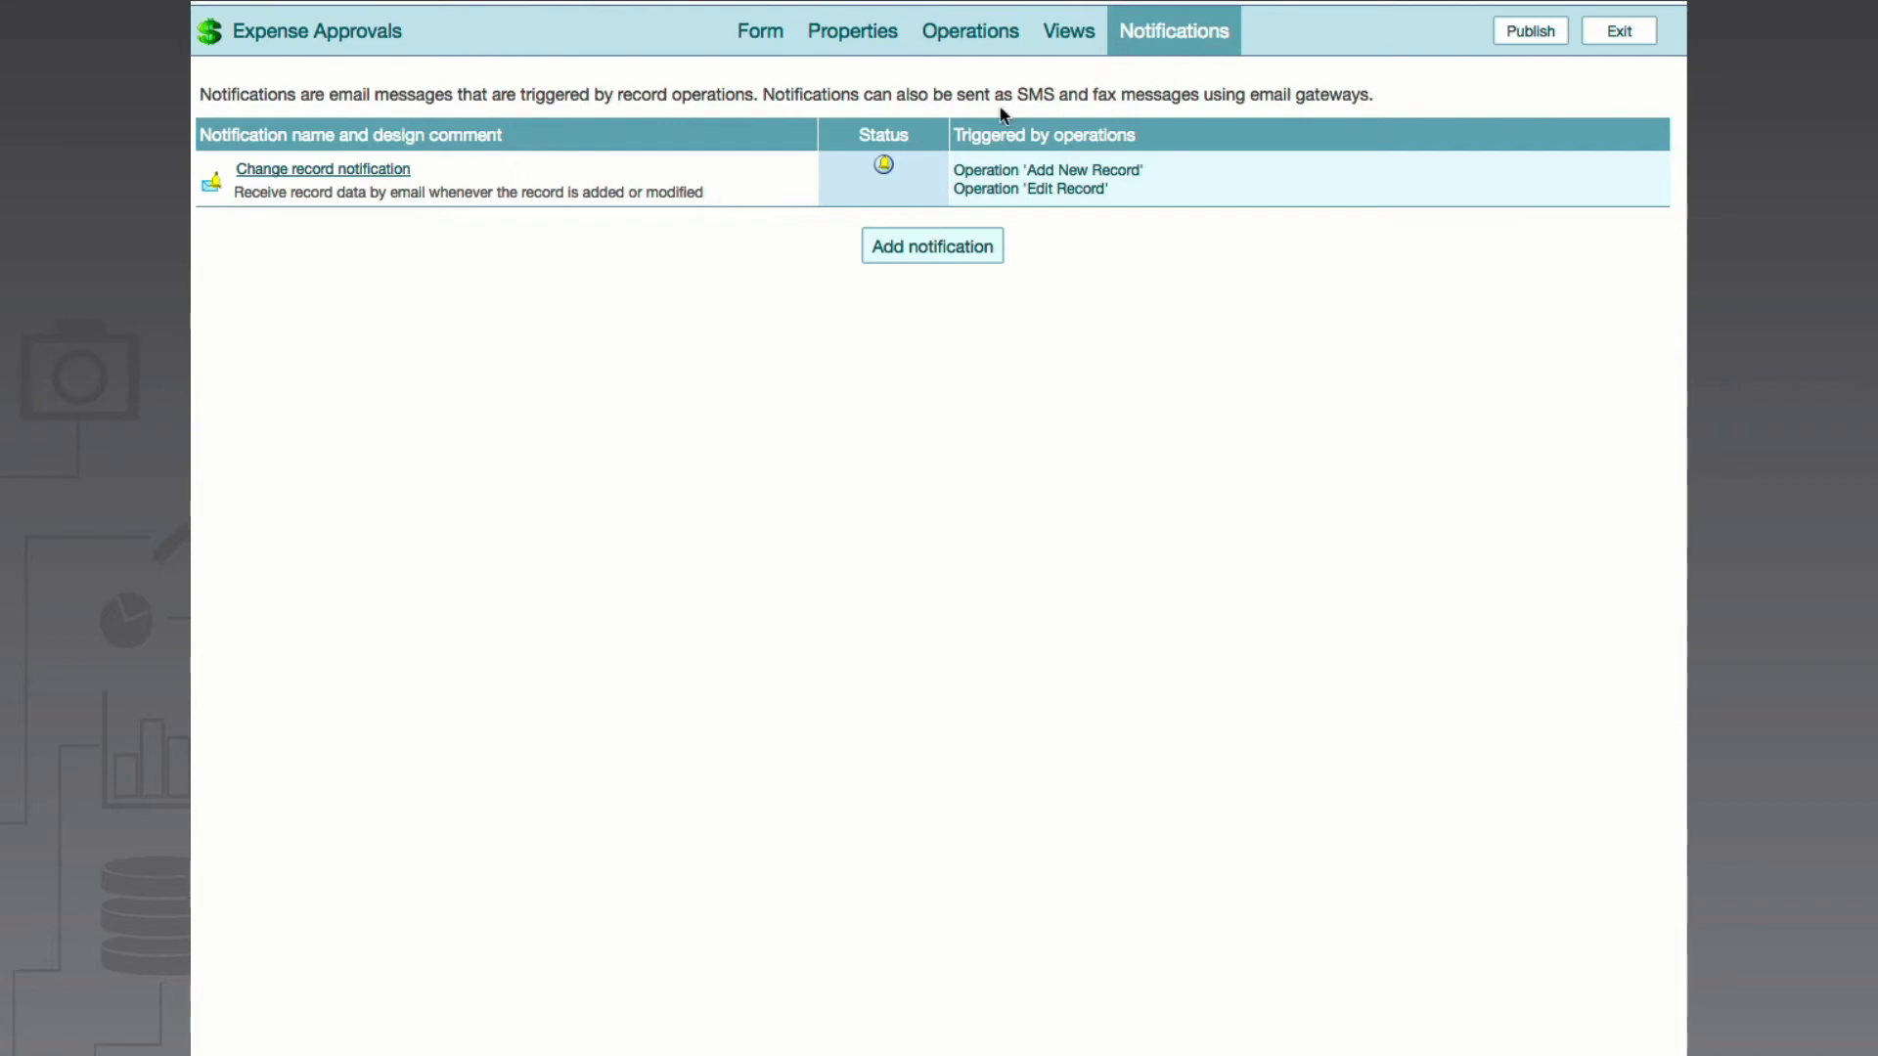
Add a new notification titled New Expense Entry
left_click(952, 268)
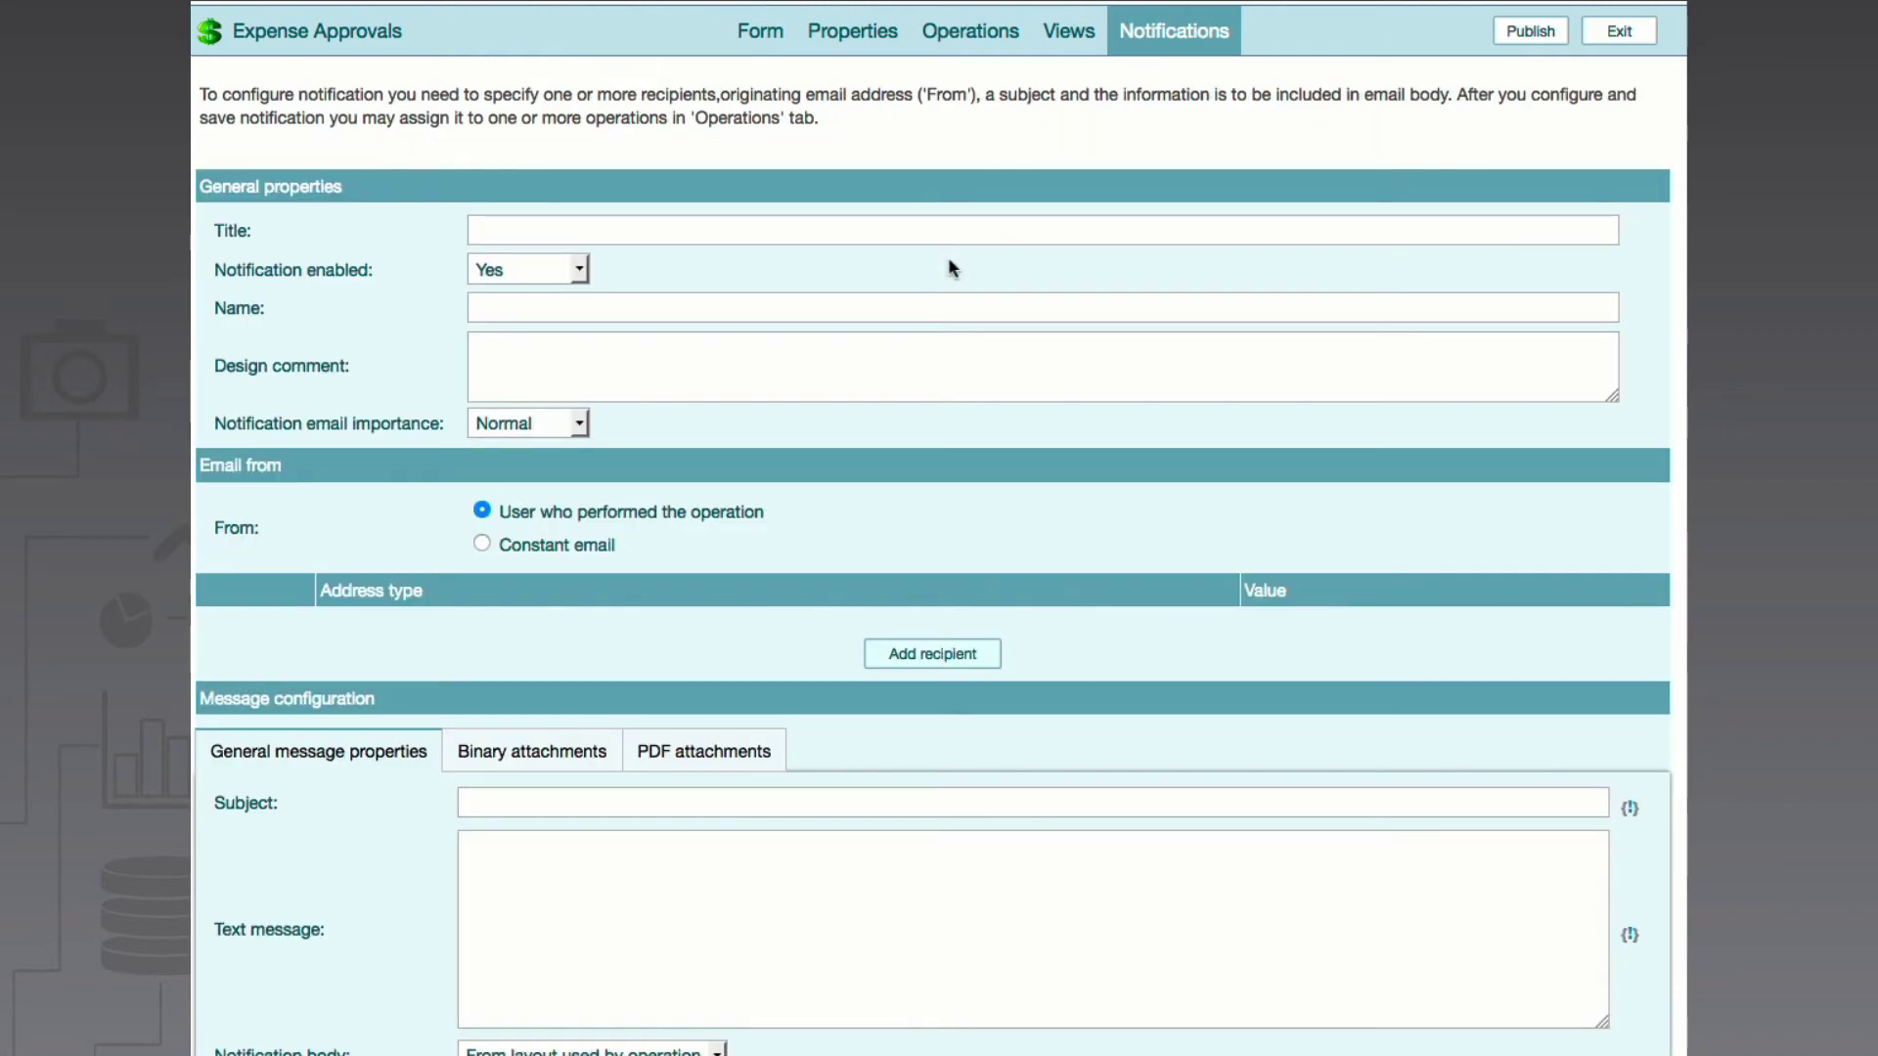
left_click(917, 242)
type("New Expense En")
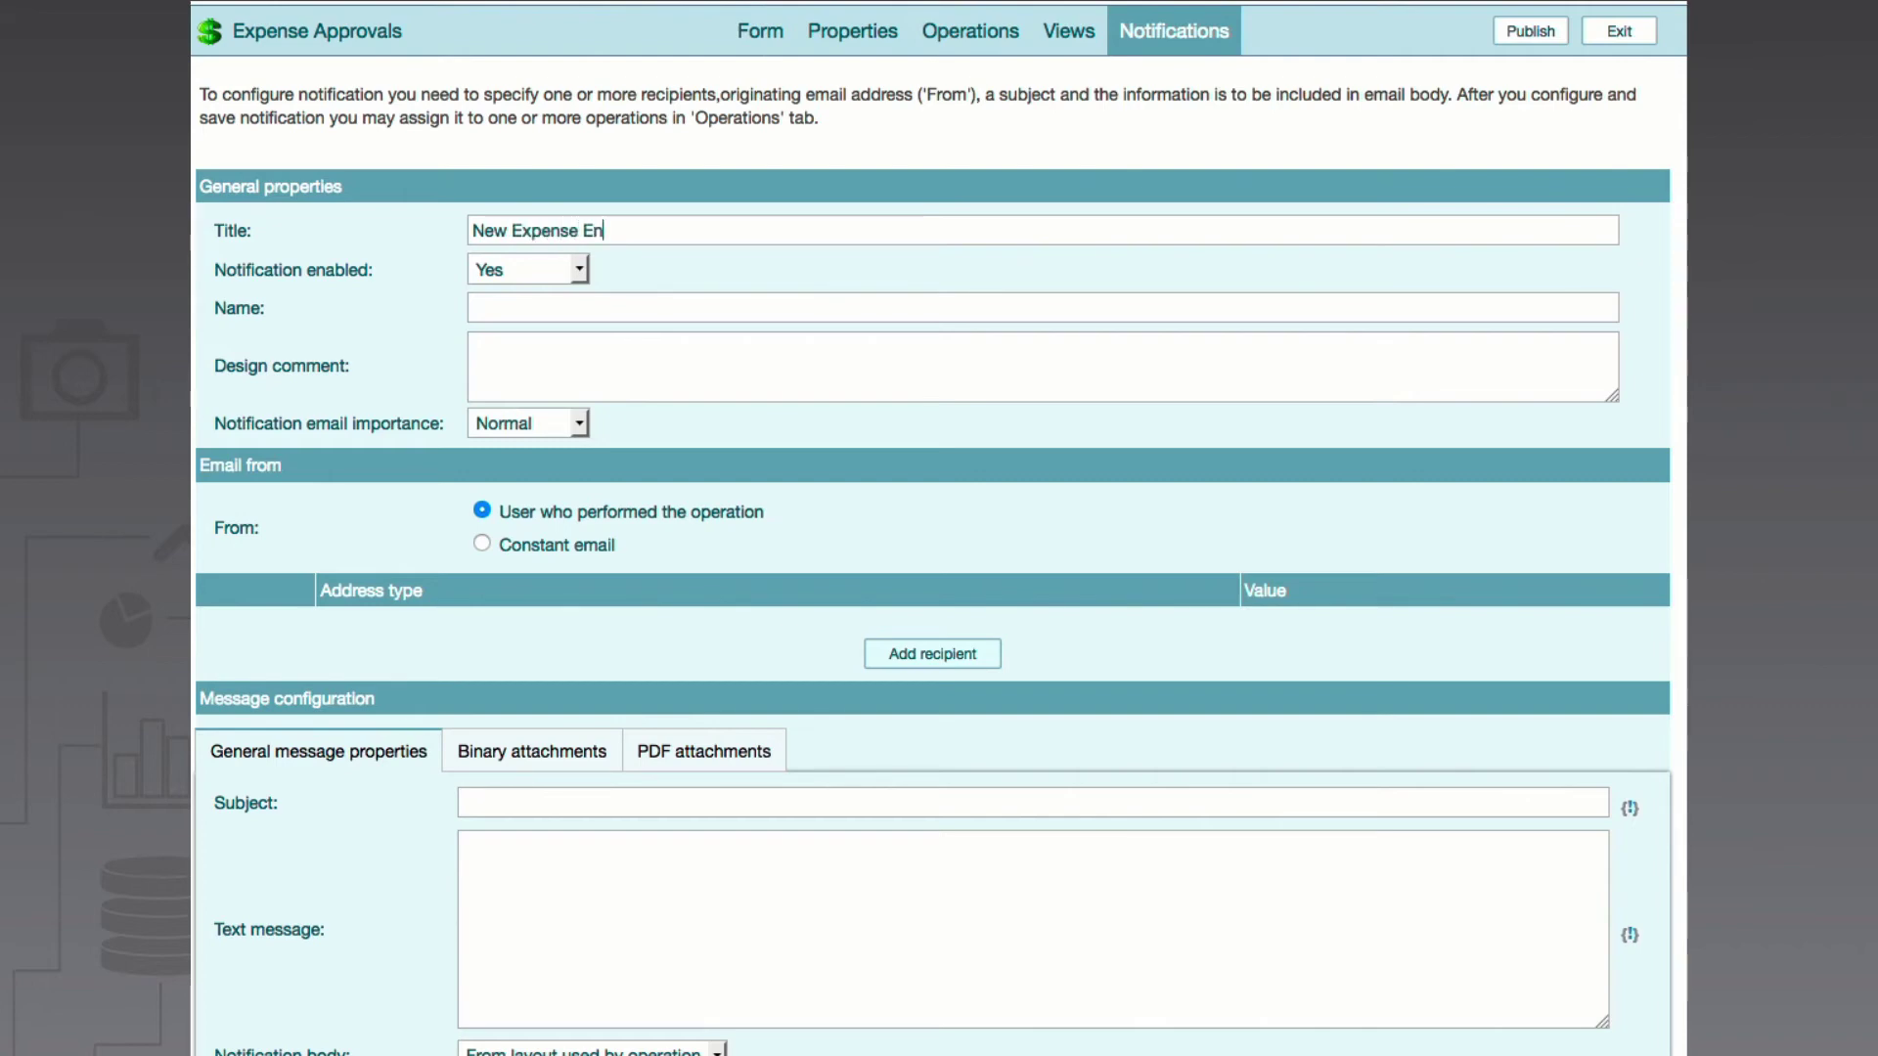
type("try")
Try making the notification conditional, cancel its condition editor, and set the notification enabled option back to Yes
left_click(574, 270)
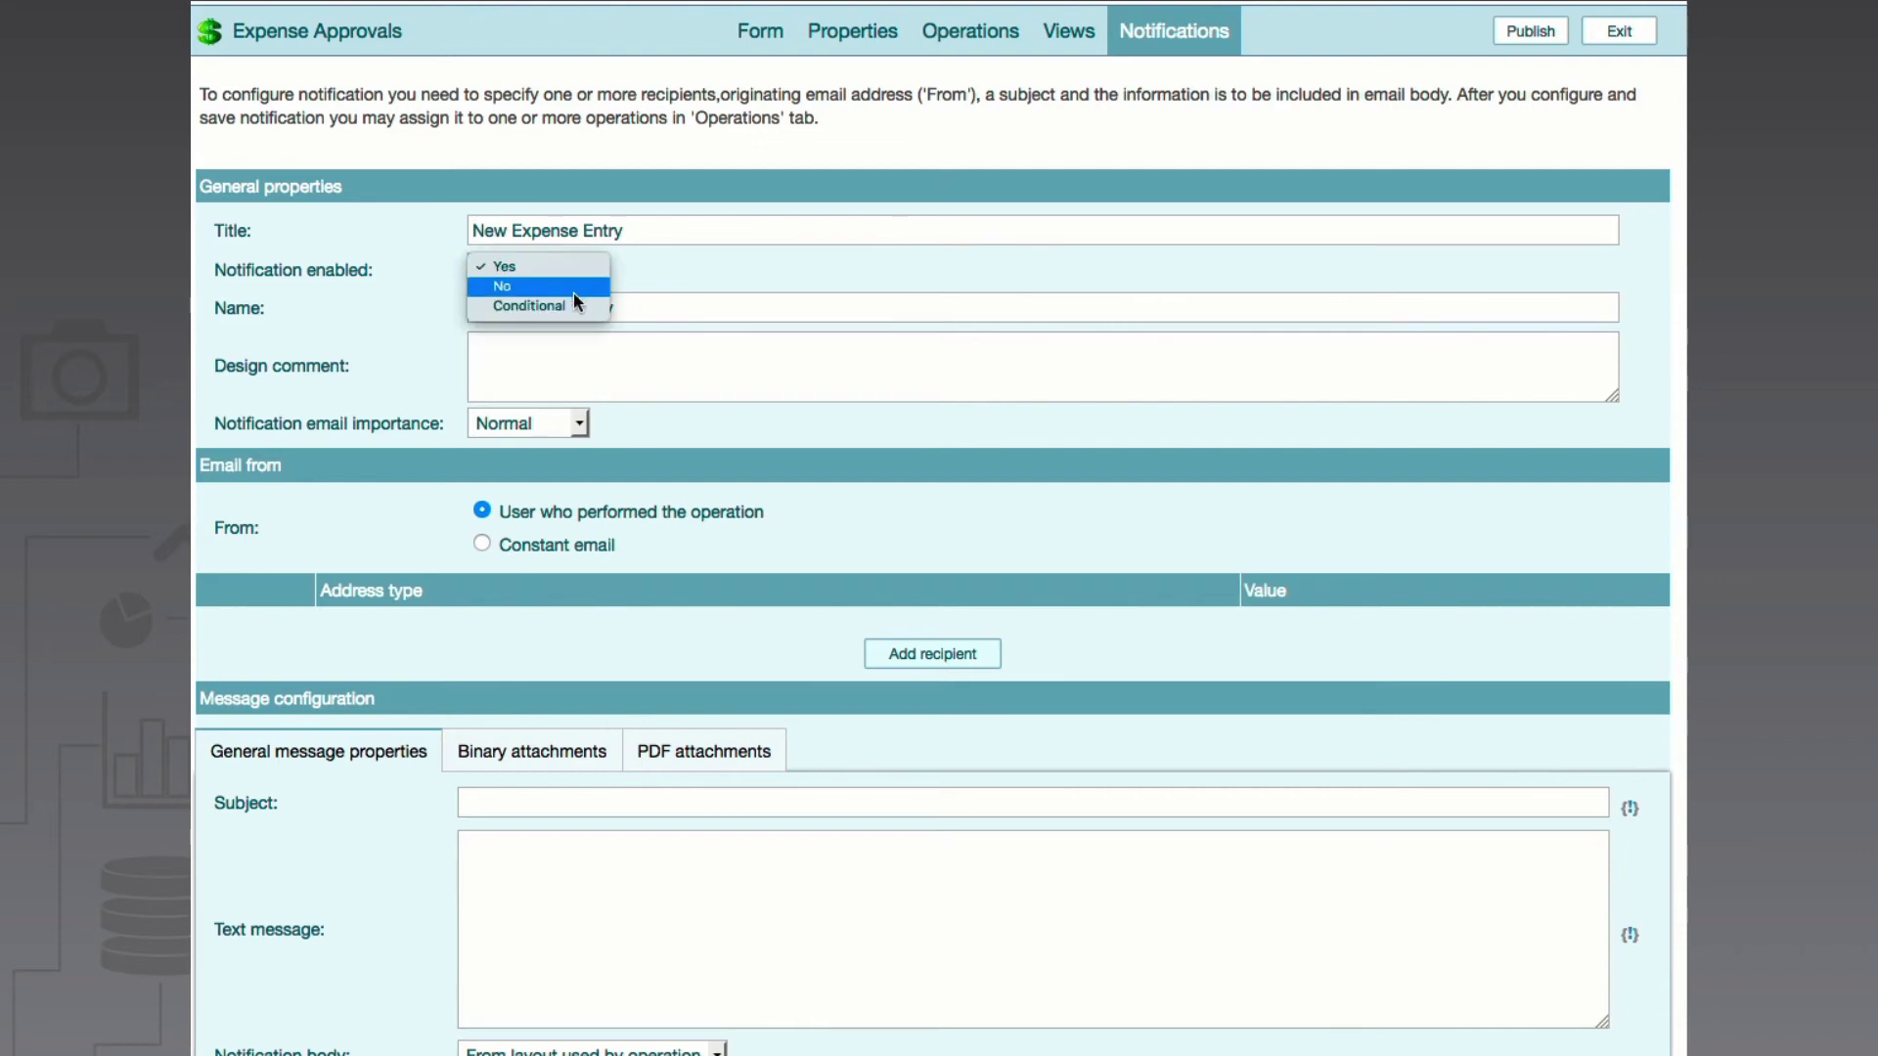
left_click(573, 303)
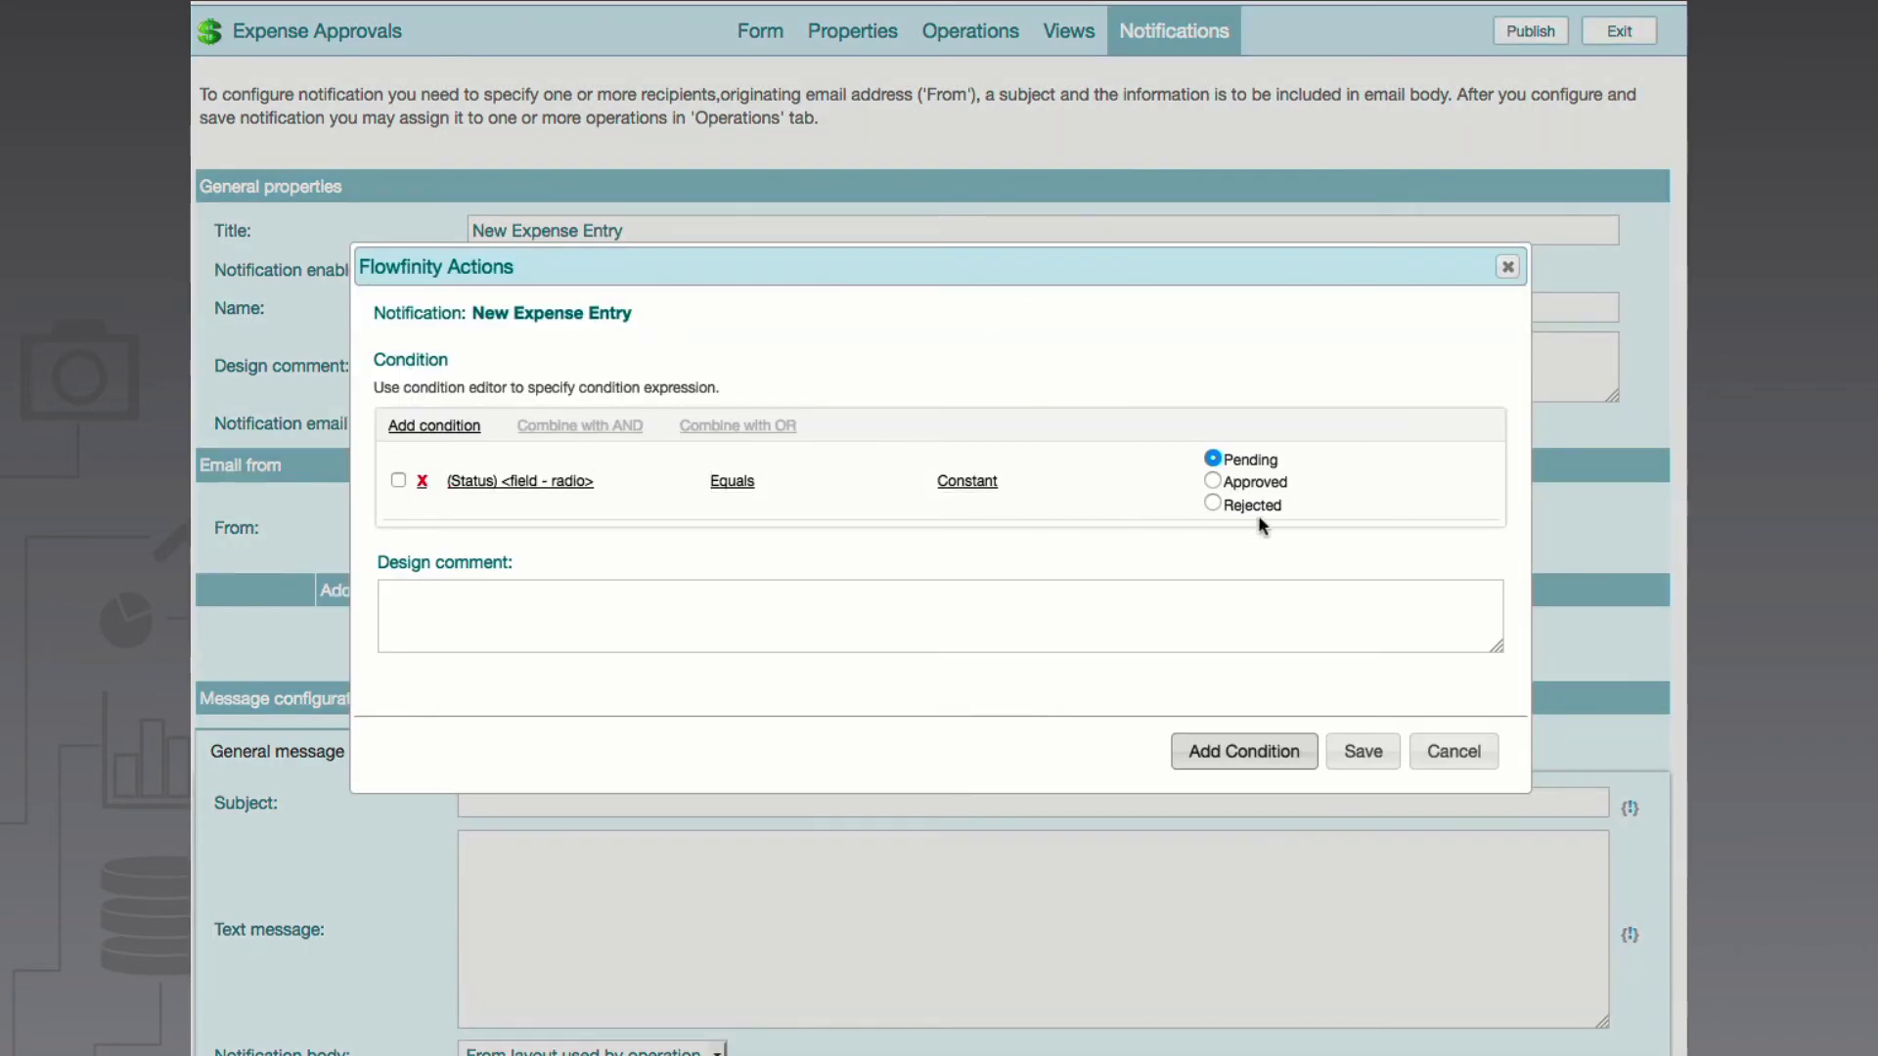
left_click(1458, 755)
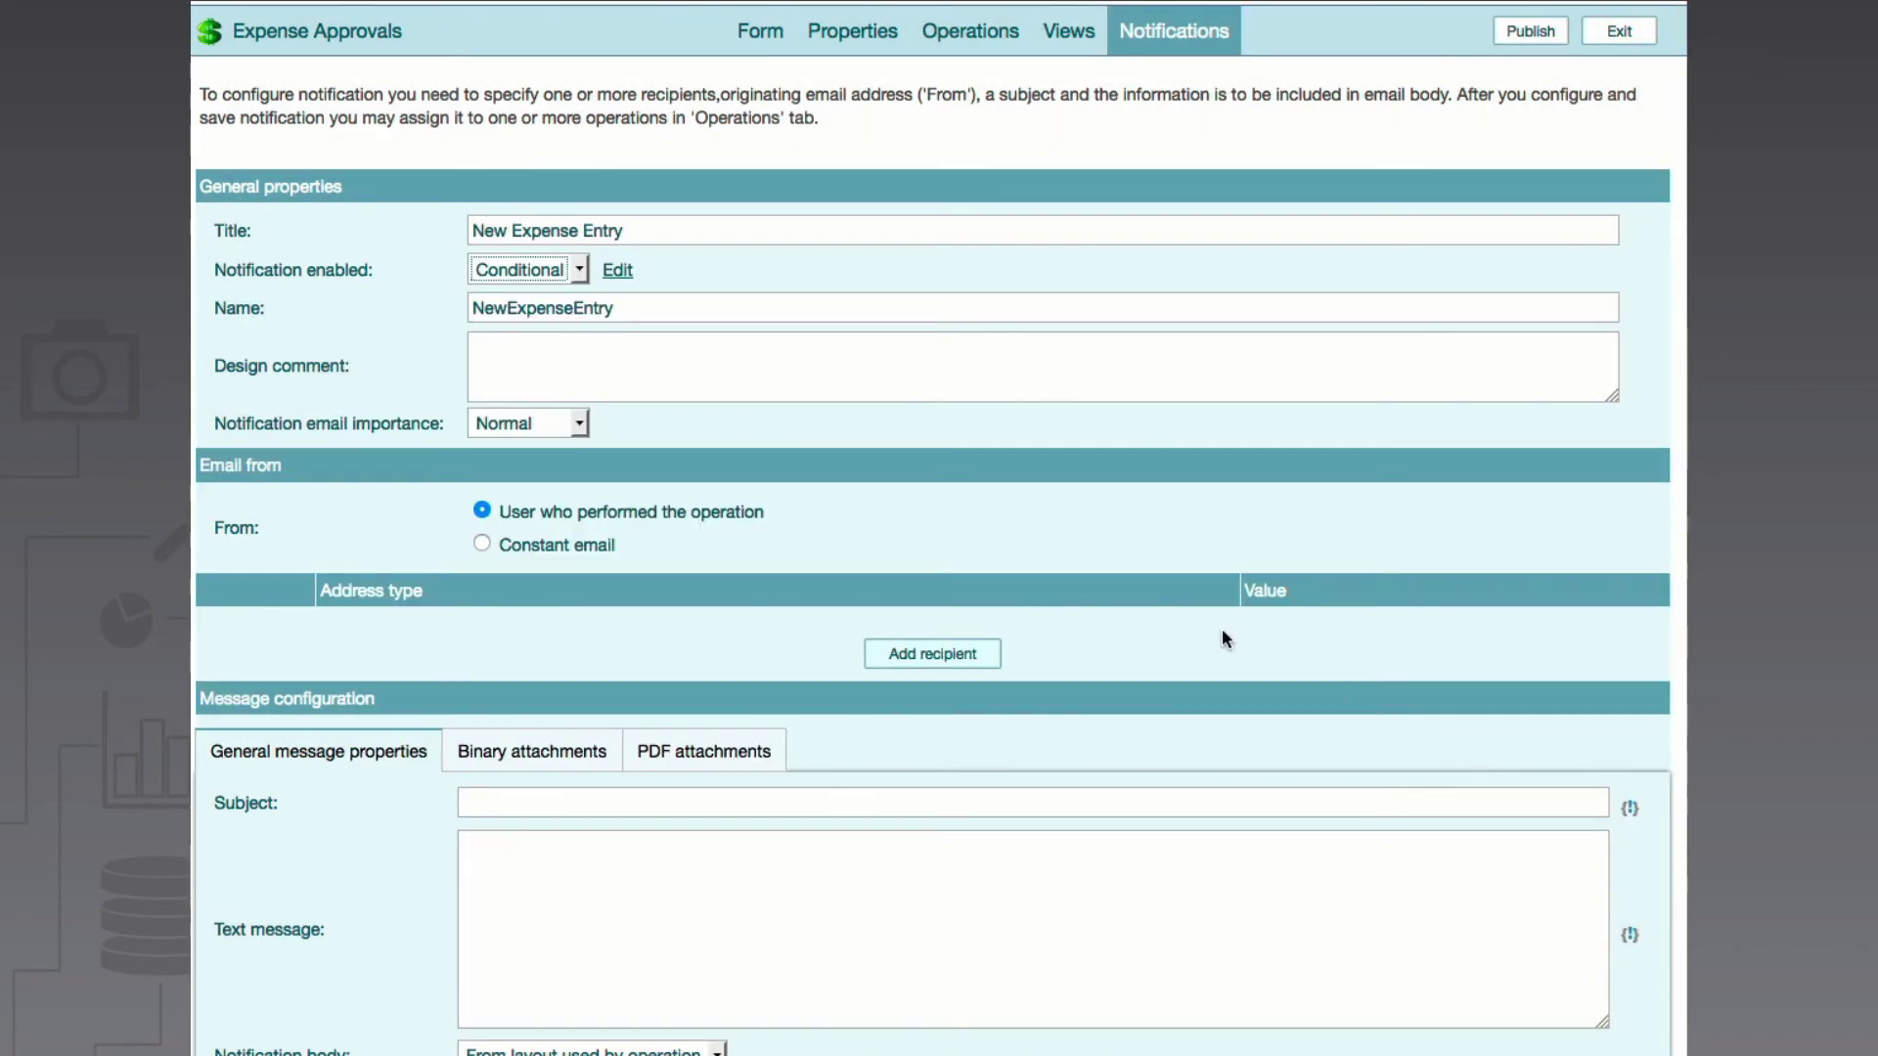
left_click(579, 273)
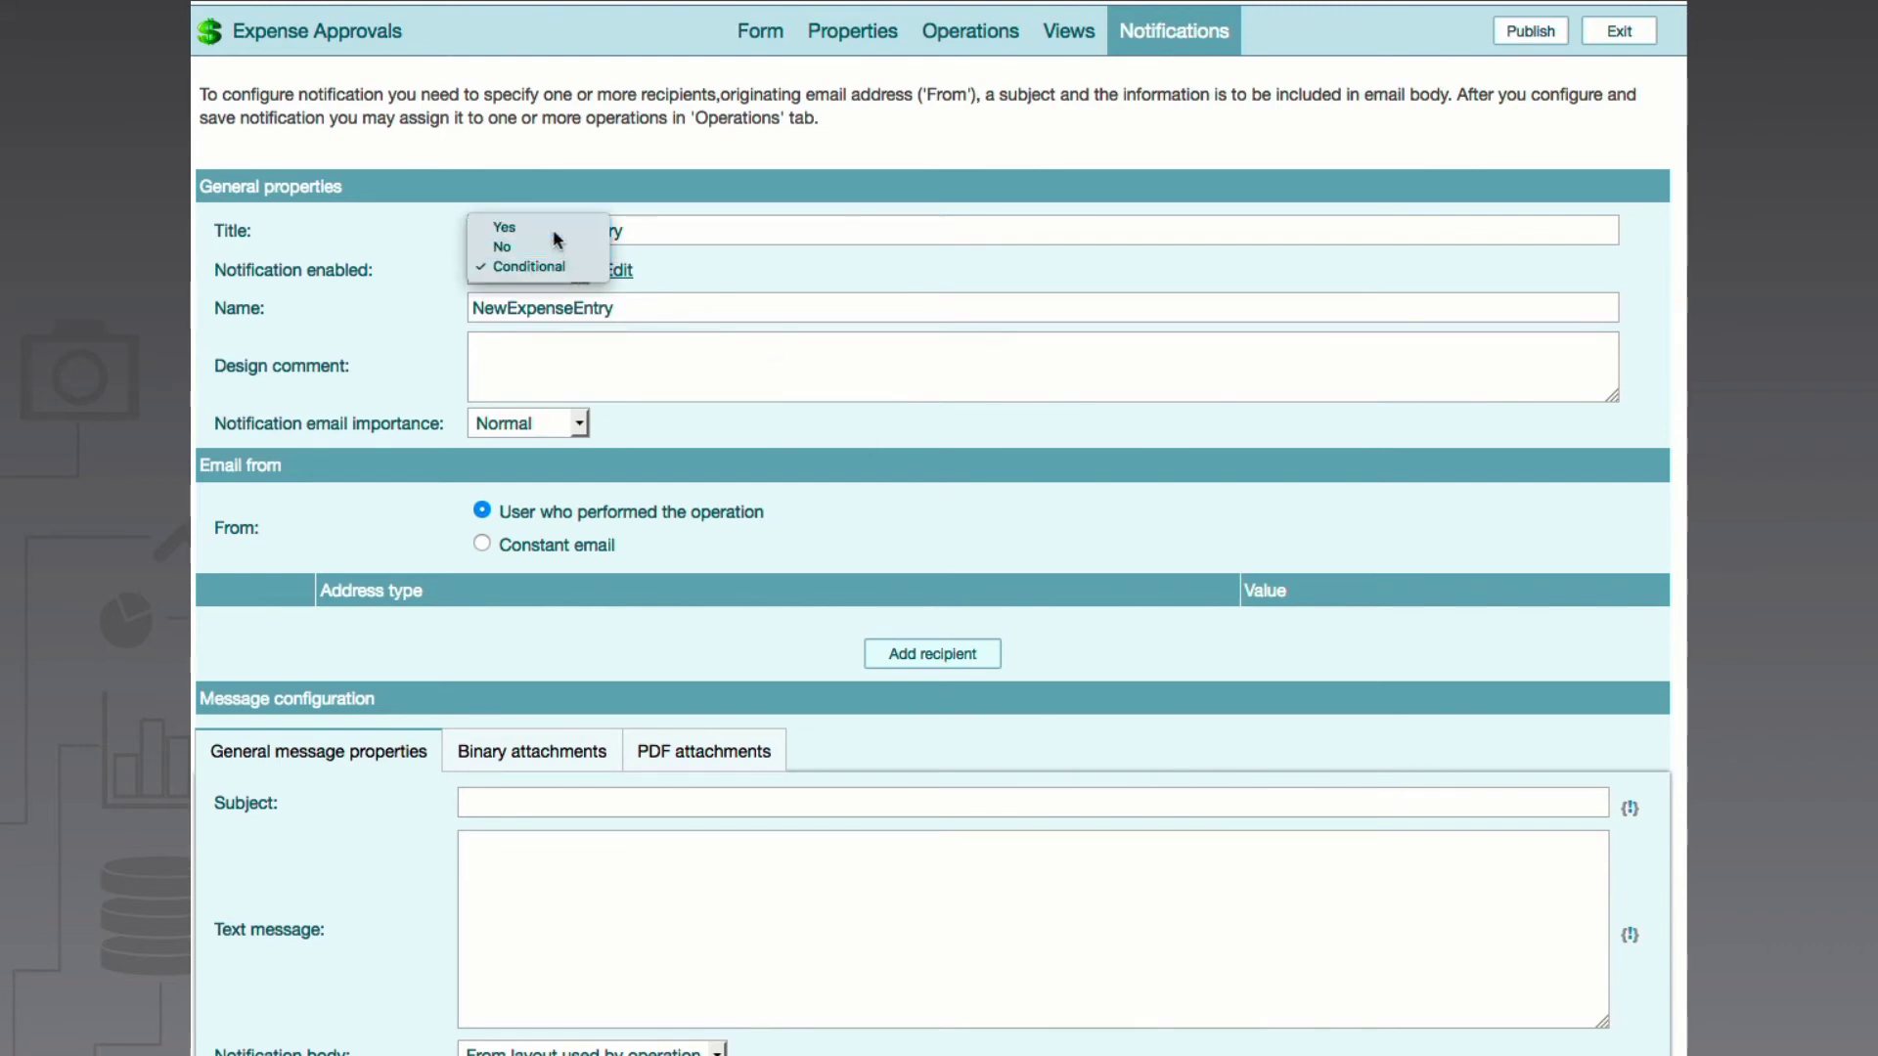
left_click(528, 233)
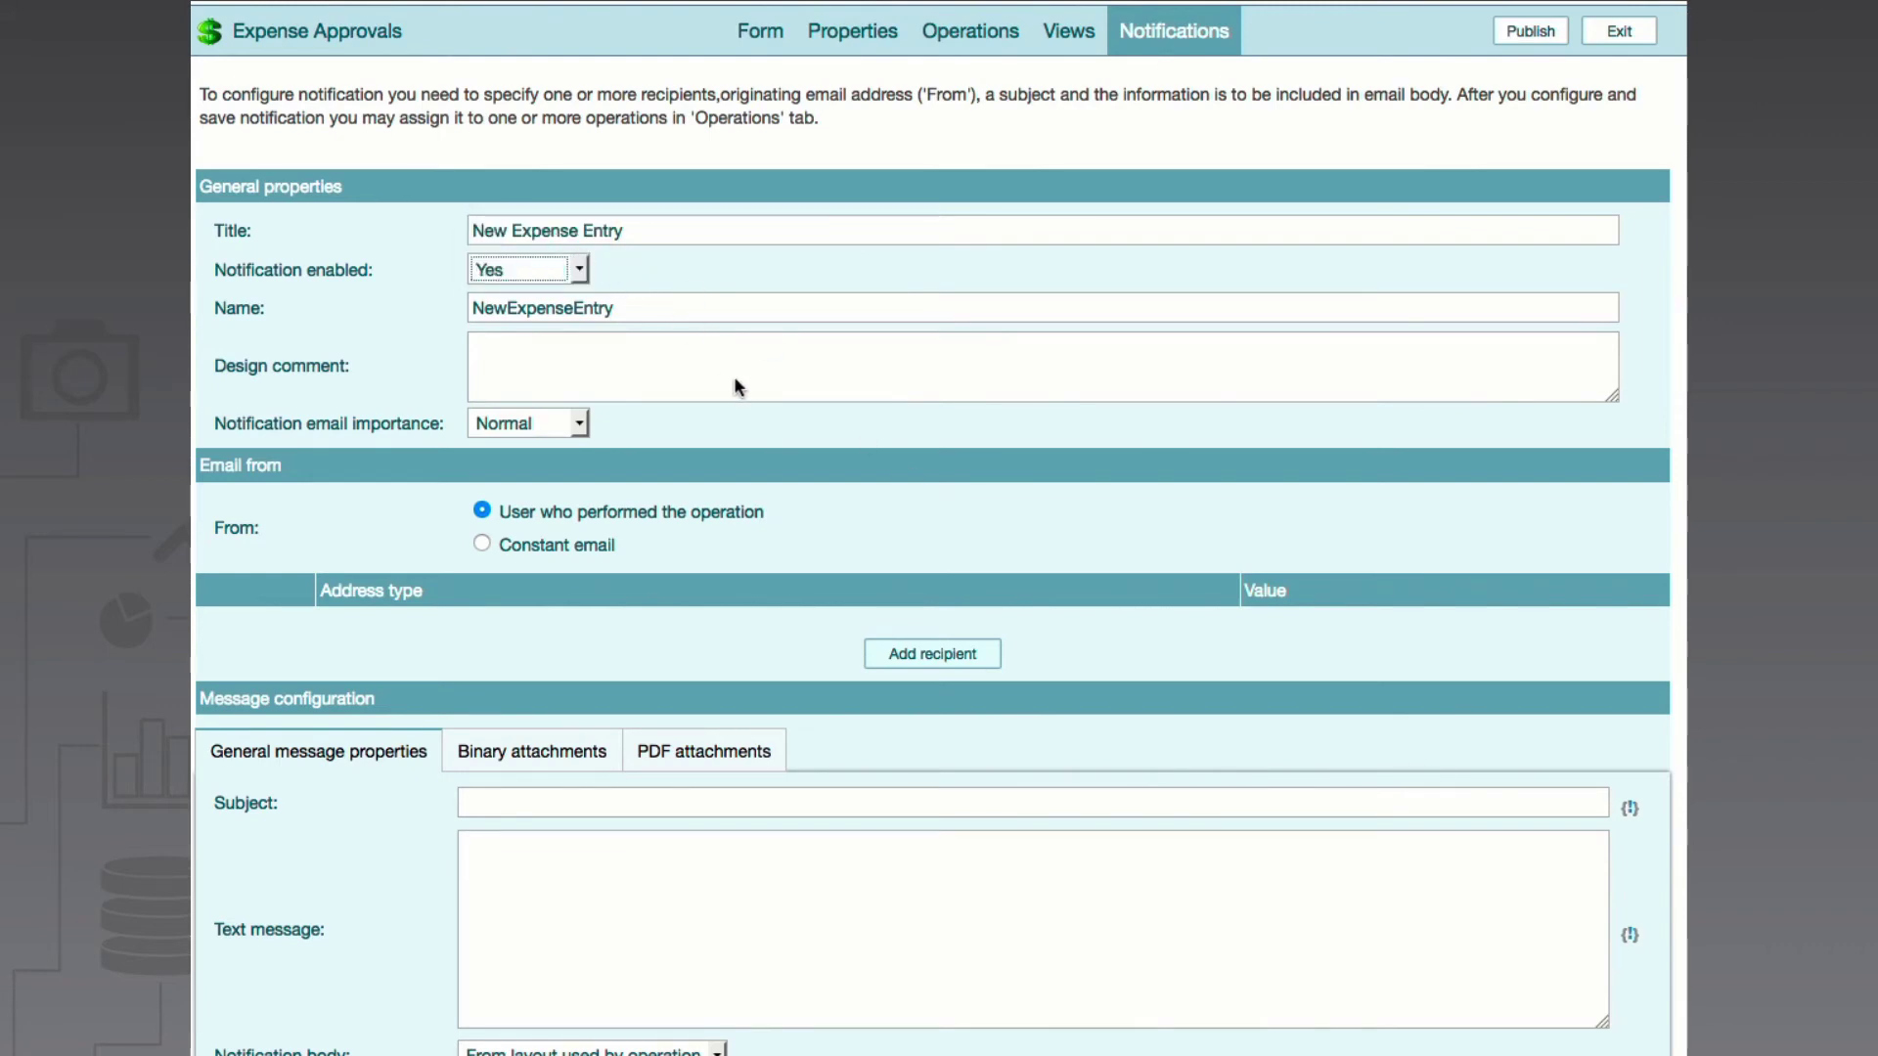
Add a To recipient to the notification for newly added users from the Manager user lookup field
left_click(966, 662)
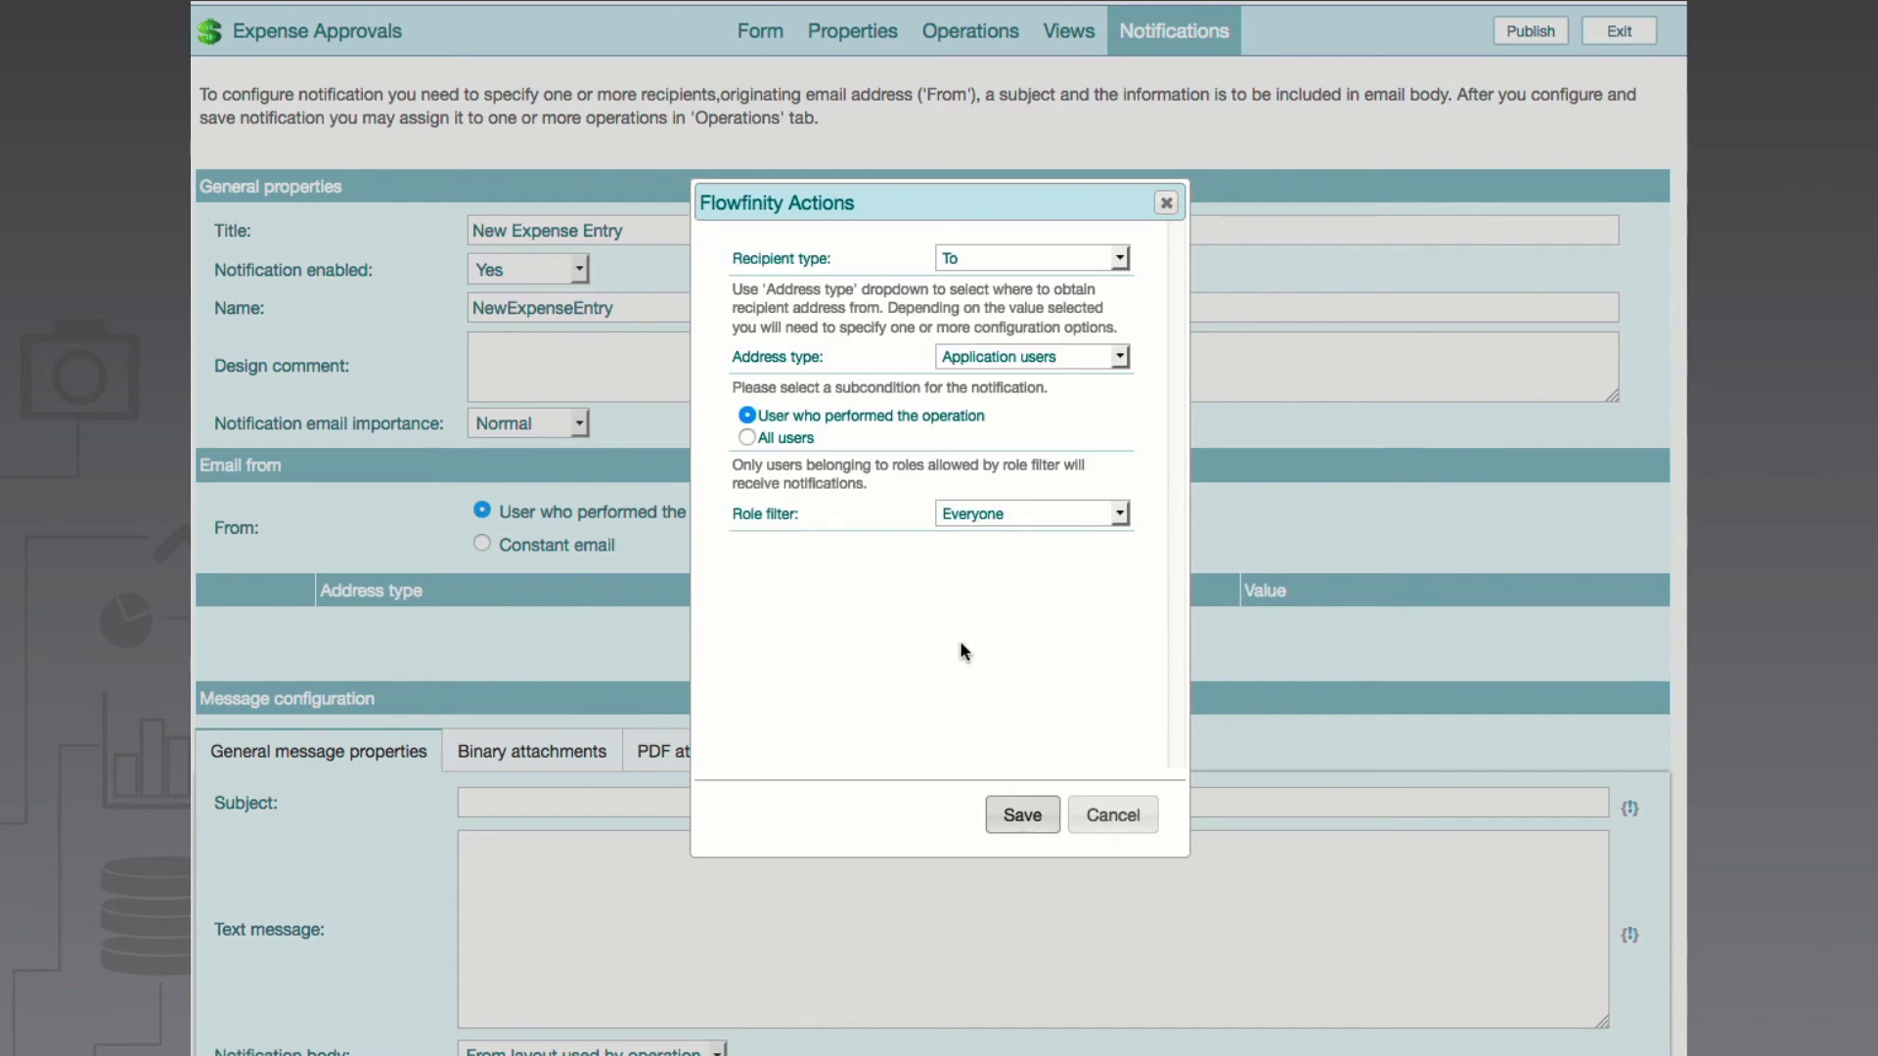
left_click(1047, 357)
left_click(1048, 378)
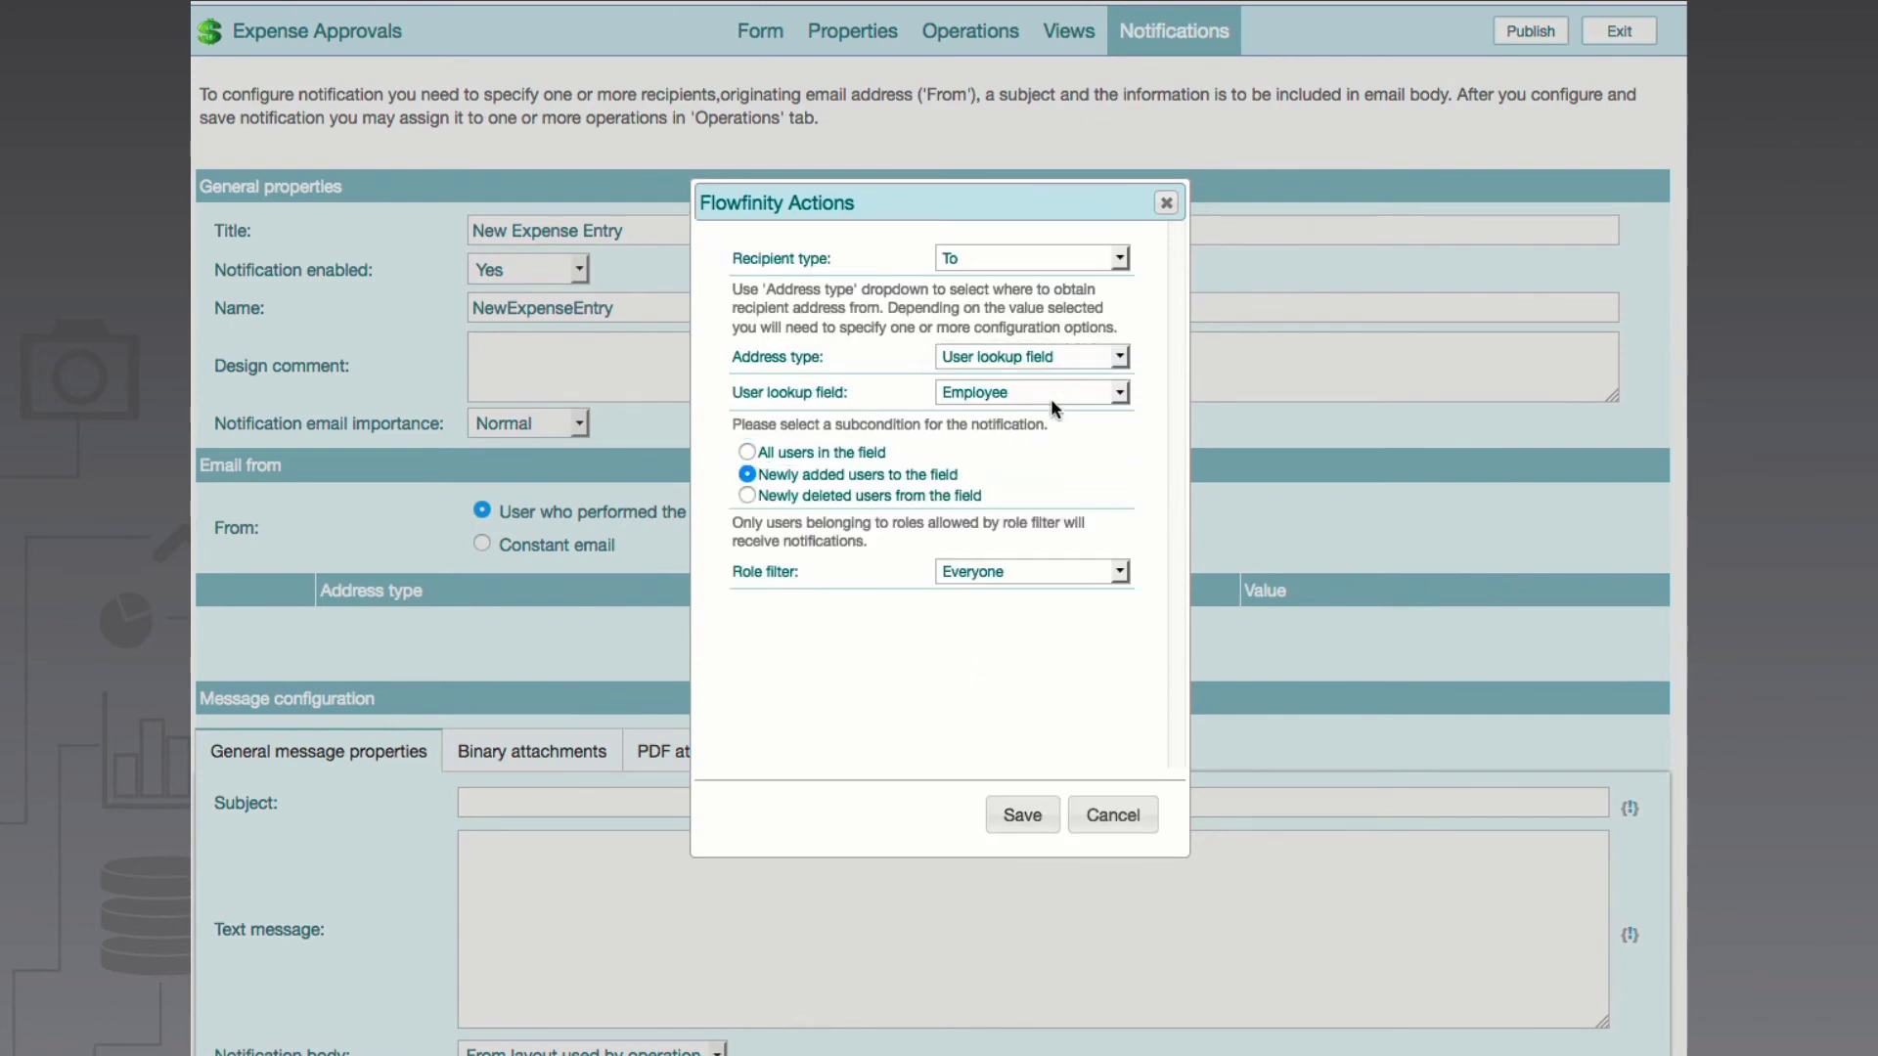
left_click(1051, 395)
left_click(1037, 412)
left_click(1019, 815)
Set the subject to "New Expense From" followed by the Employee field, and take the notification body from the 'Expense Entry' layout
scroll(959, 809, "down", 3)
left_click(847, 721)
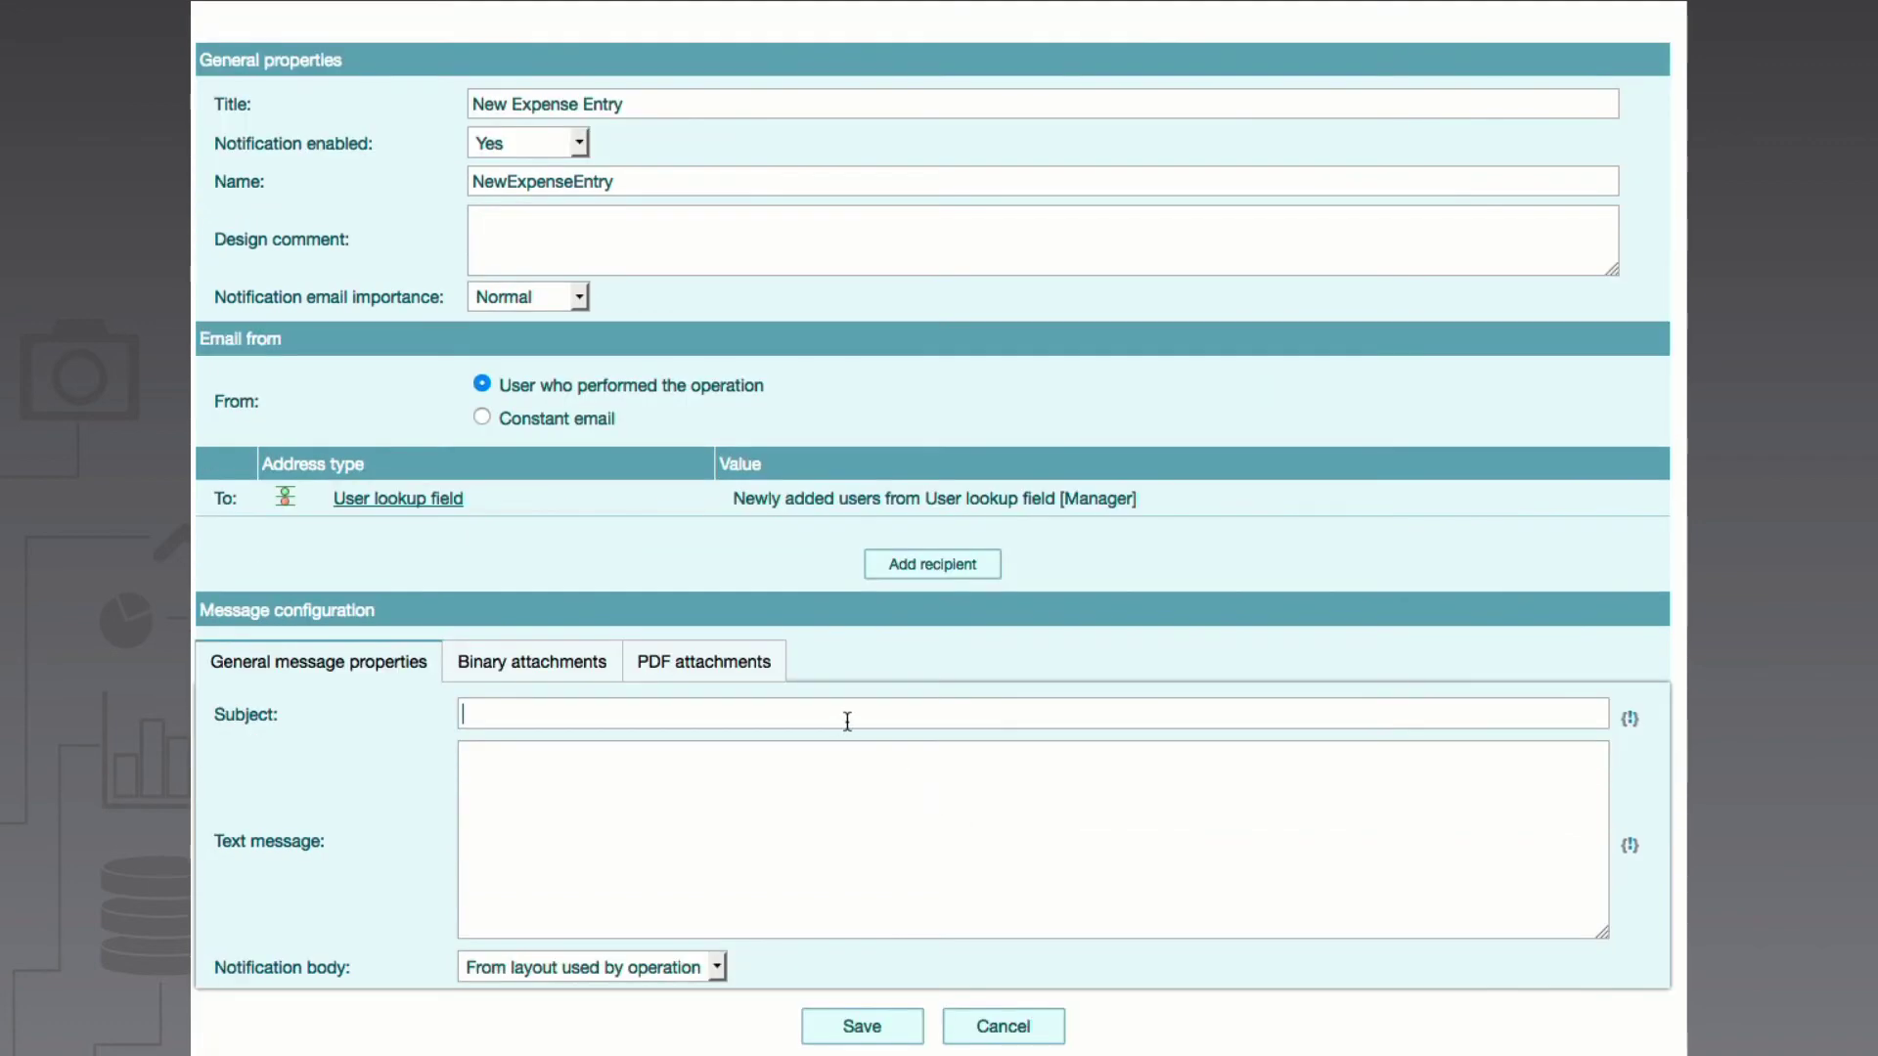
type("New Expense From")
left_click(1630, 719)
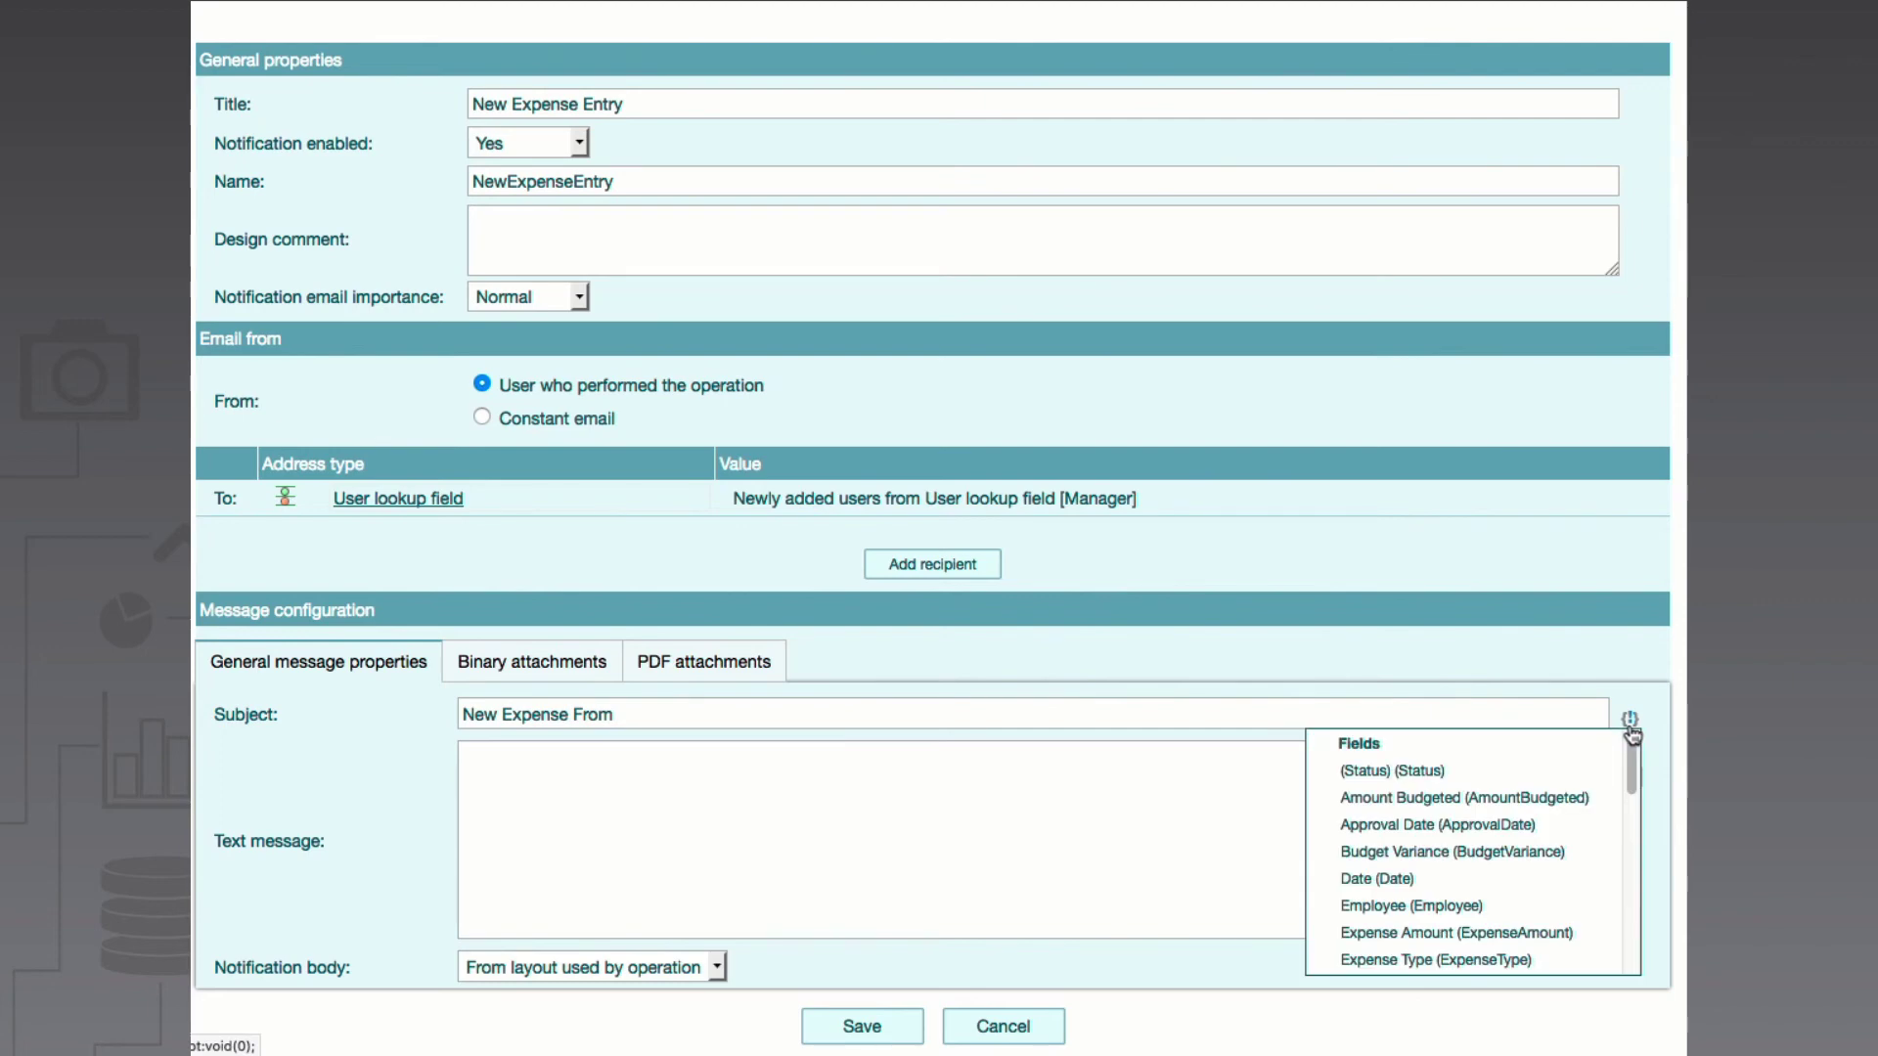
left_click(1545, 905)
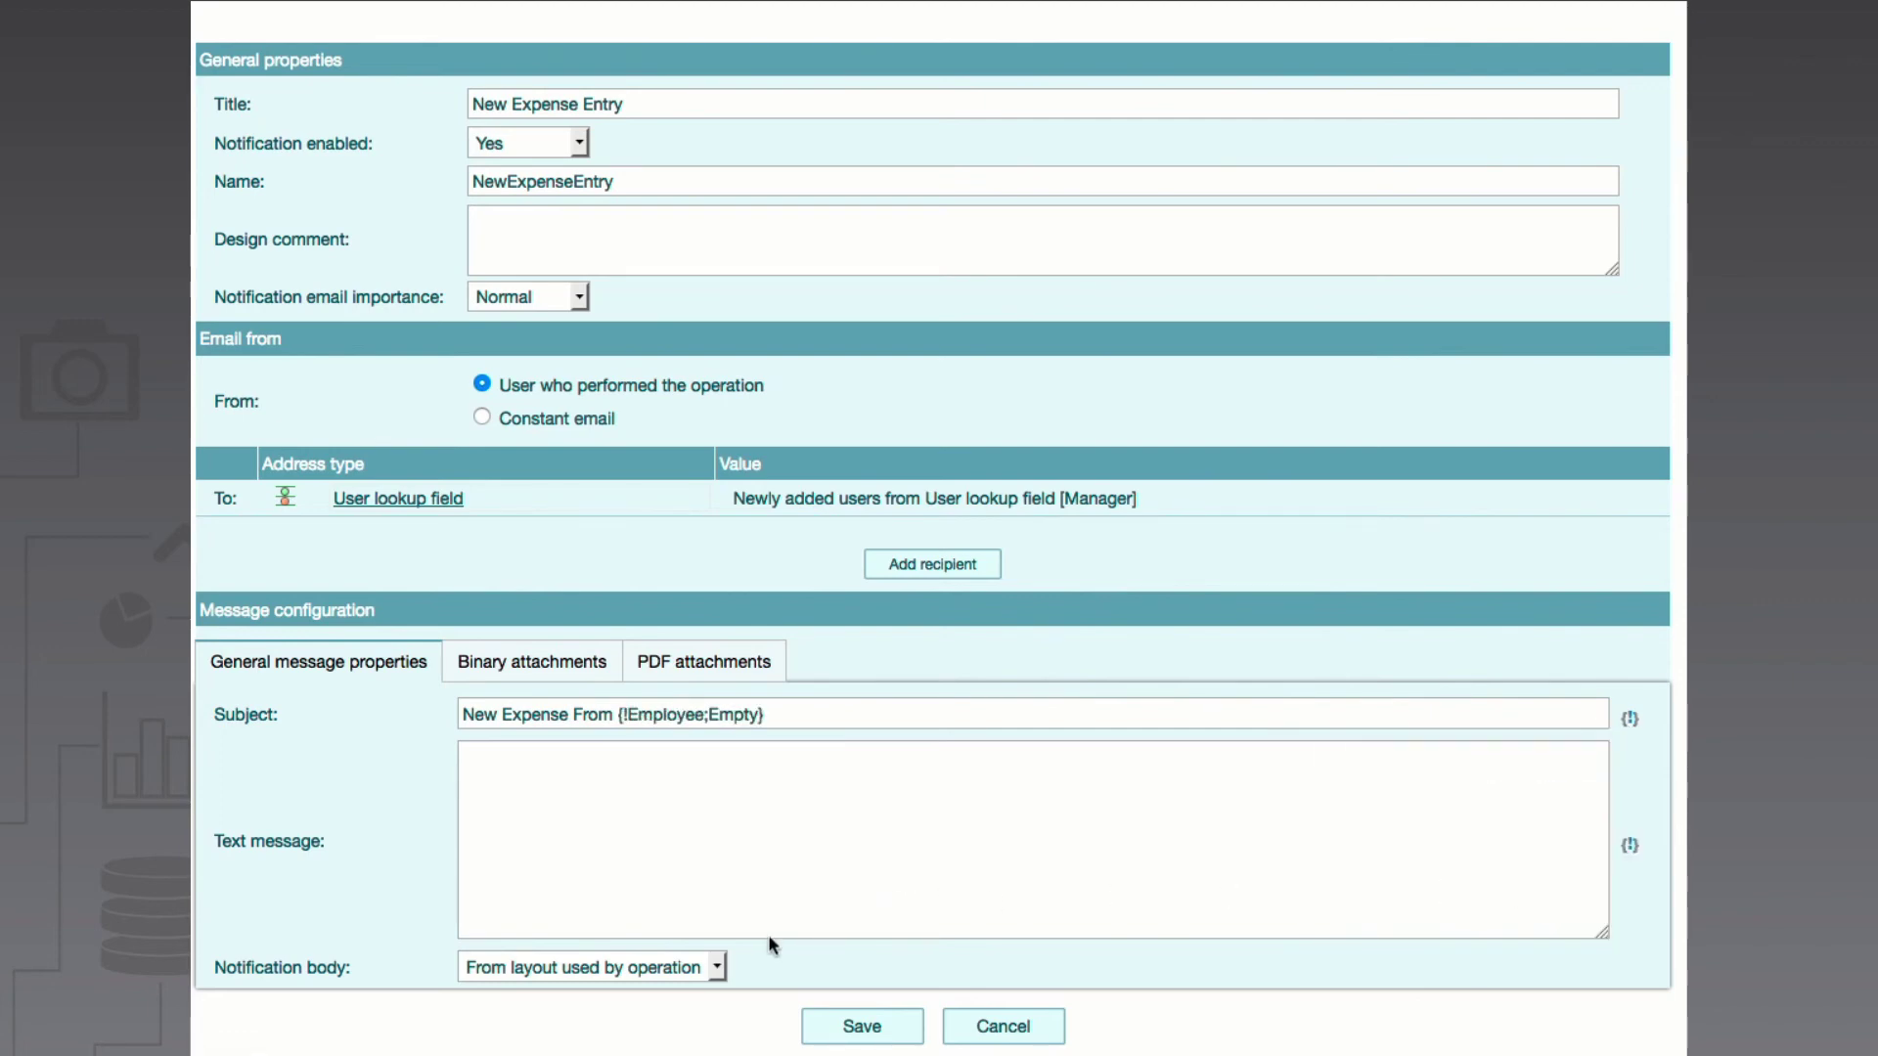
left_click(717, 972)
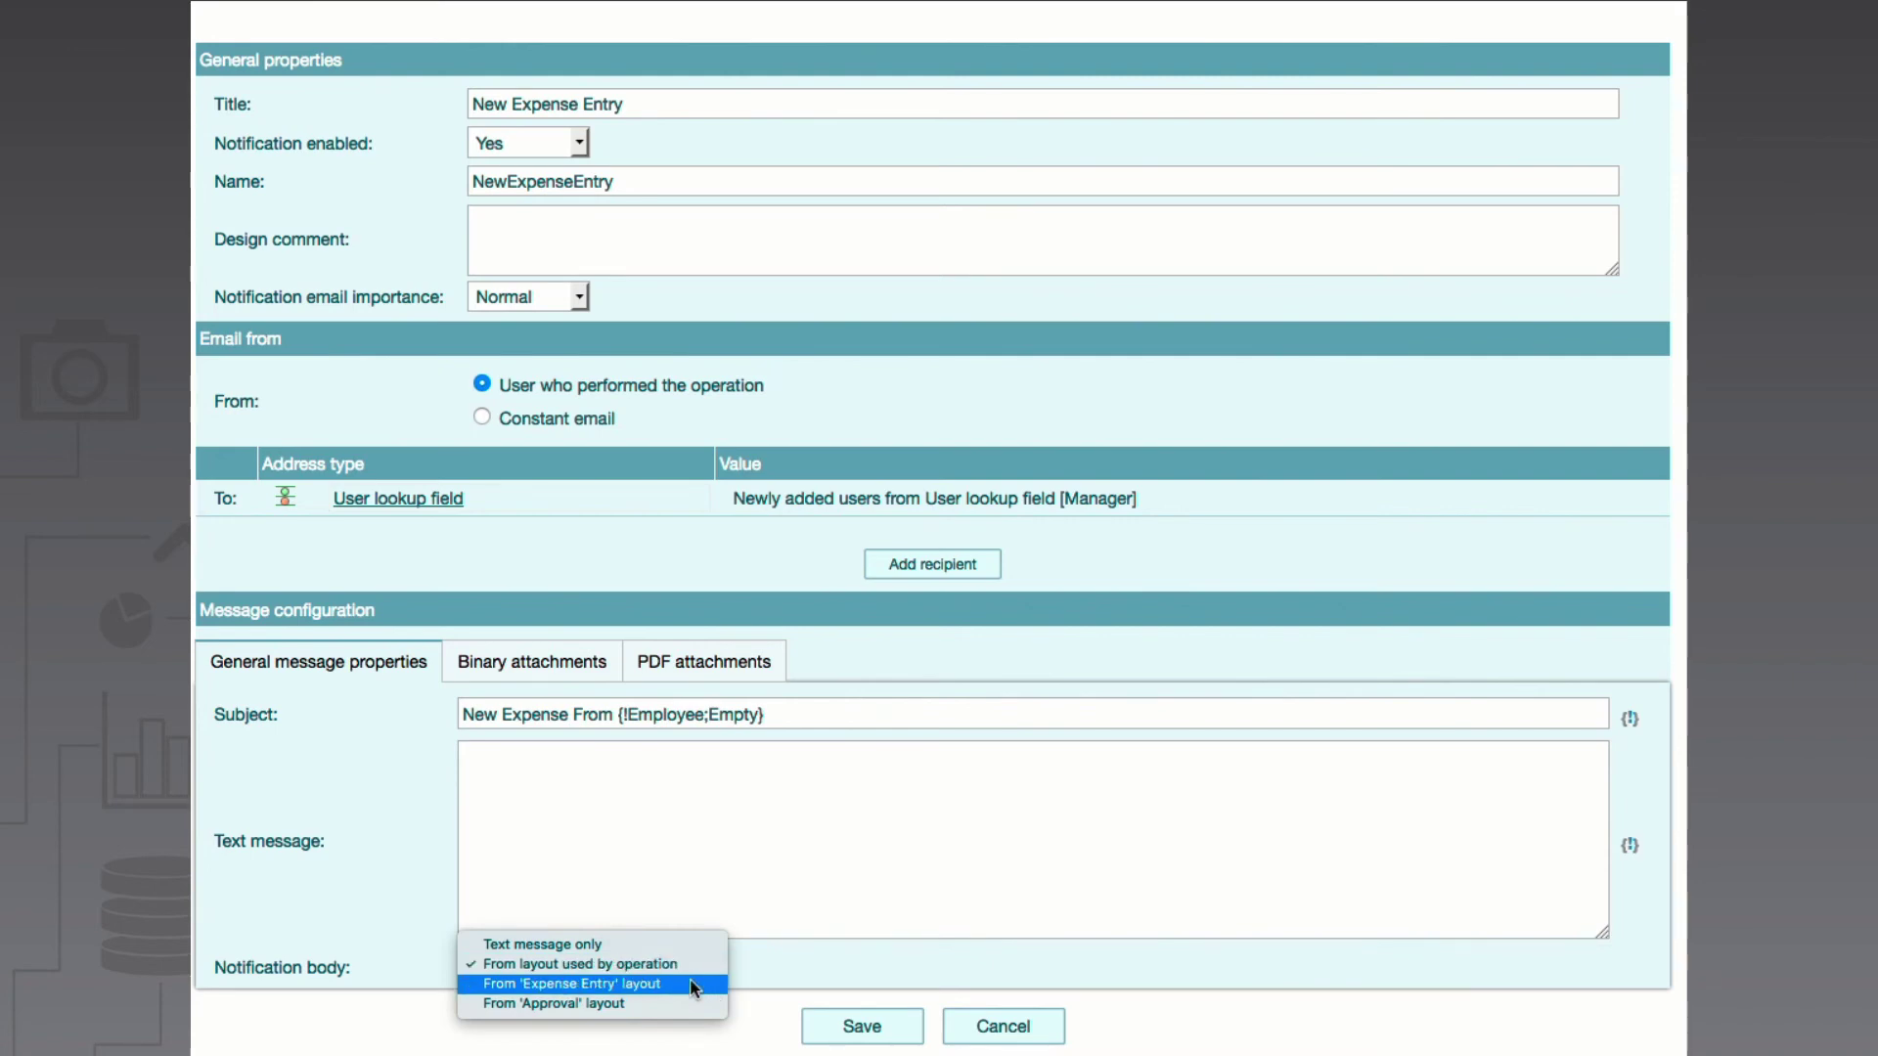
left_click(692, 984)
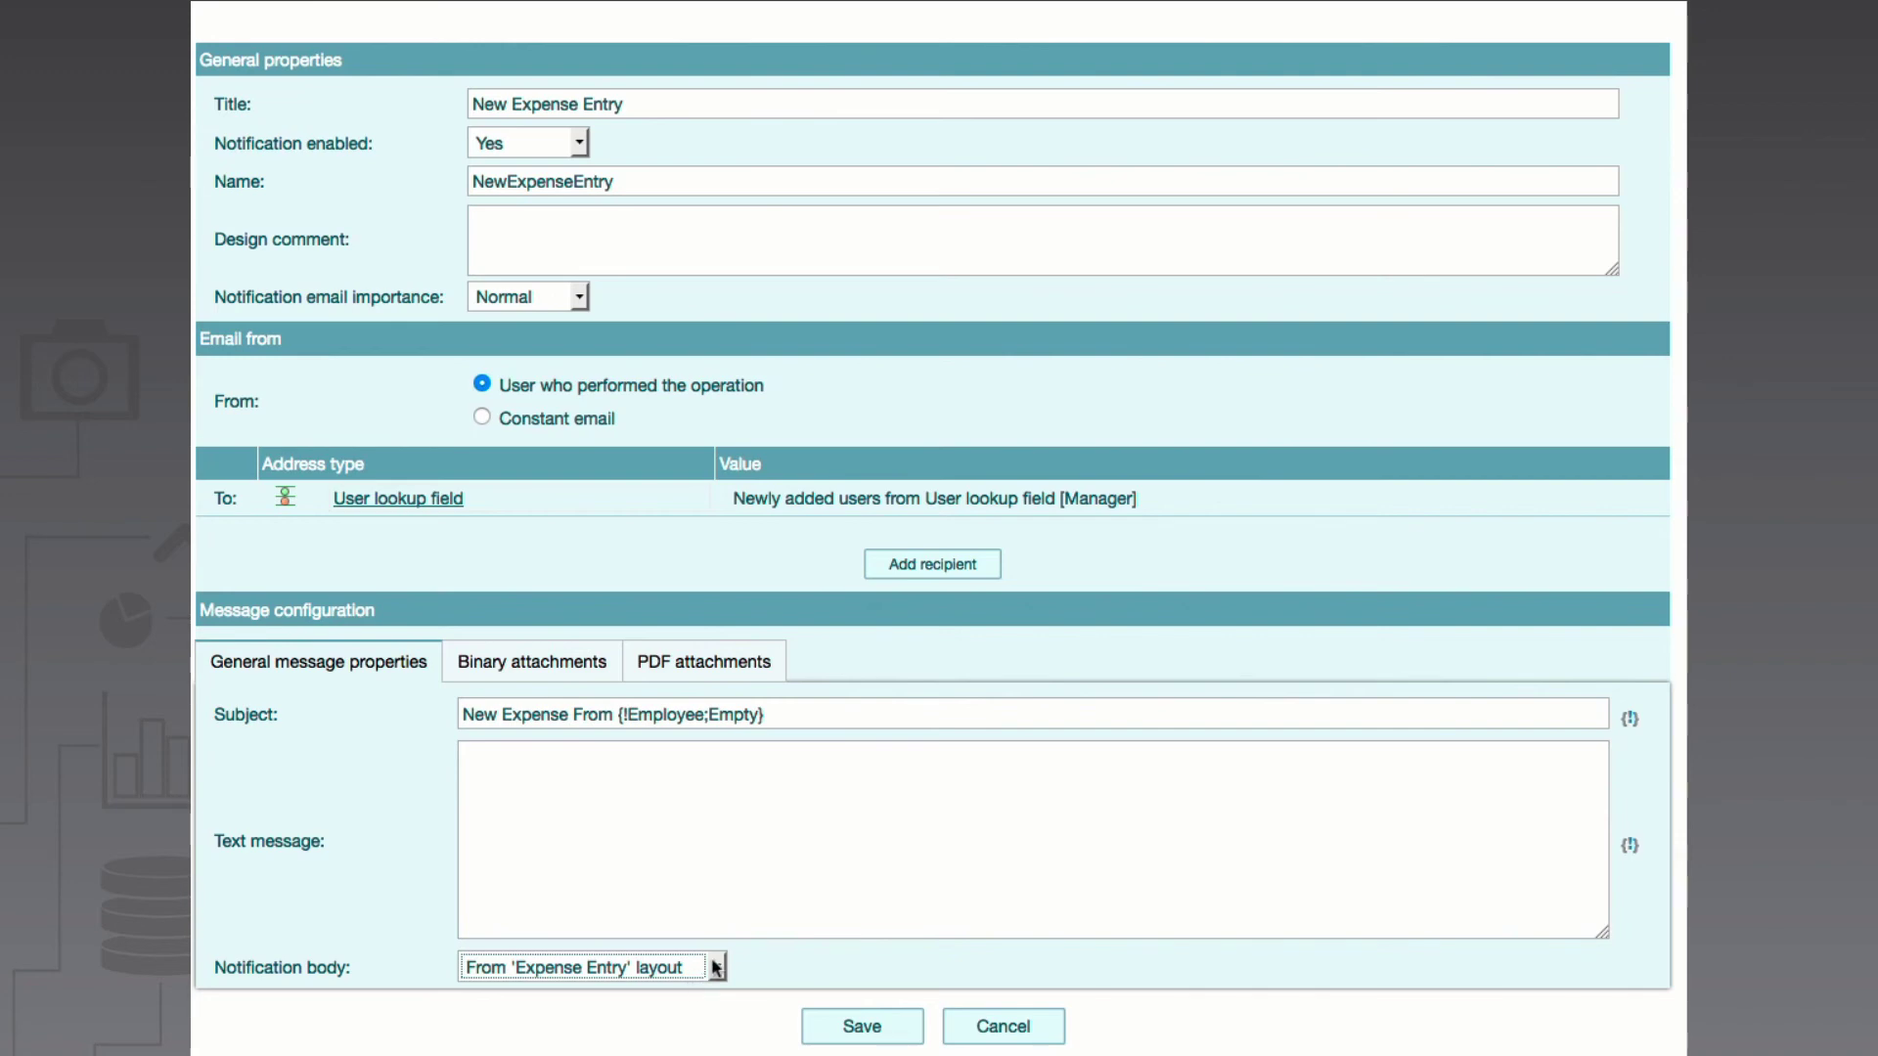
Attach the Expense Entry layout as a PDF with its default file name formula and save the notification
left_click(702, 665)
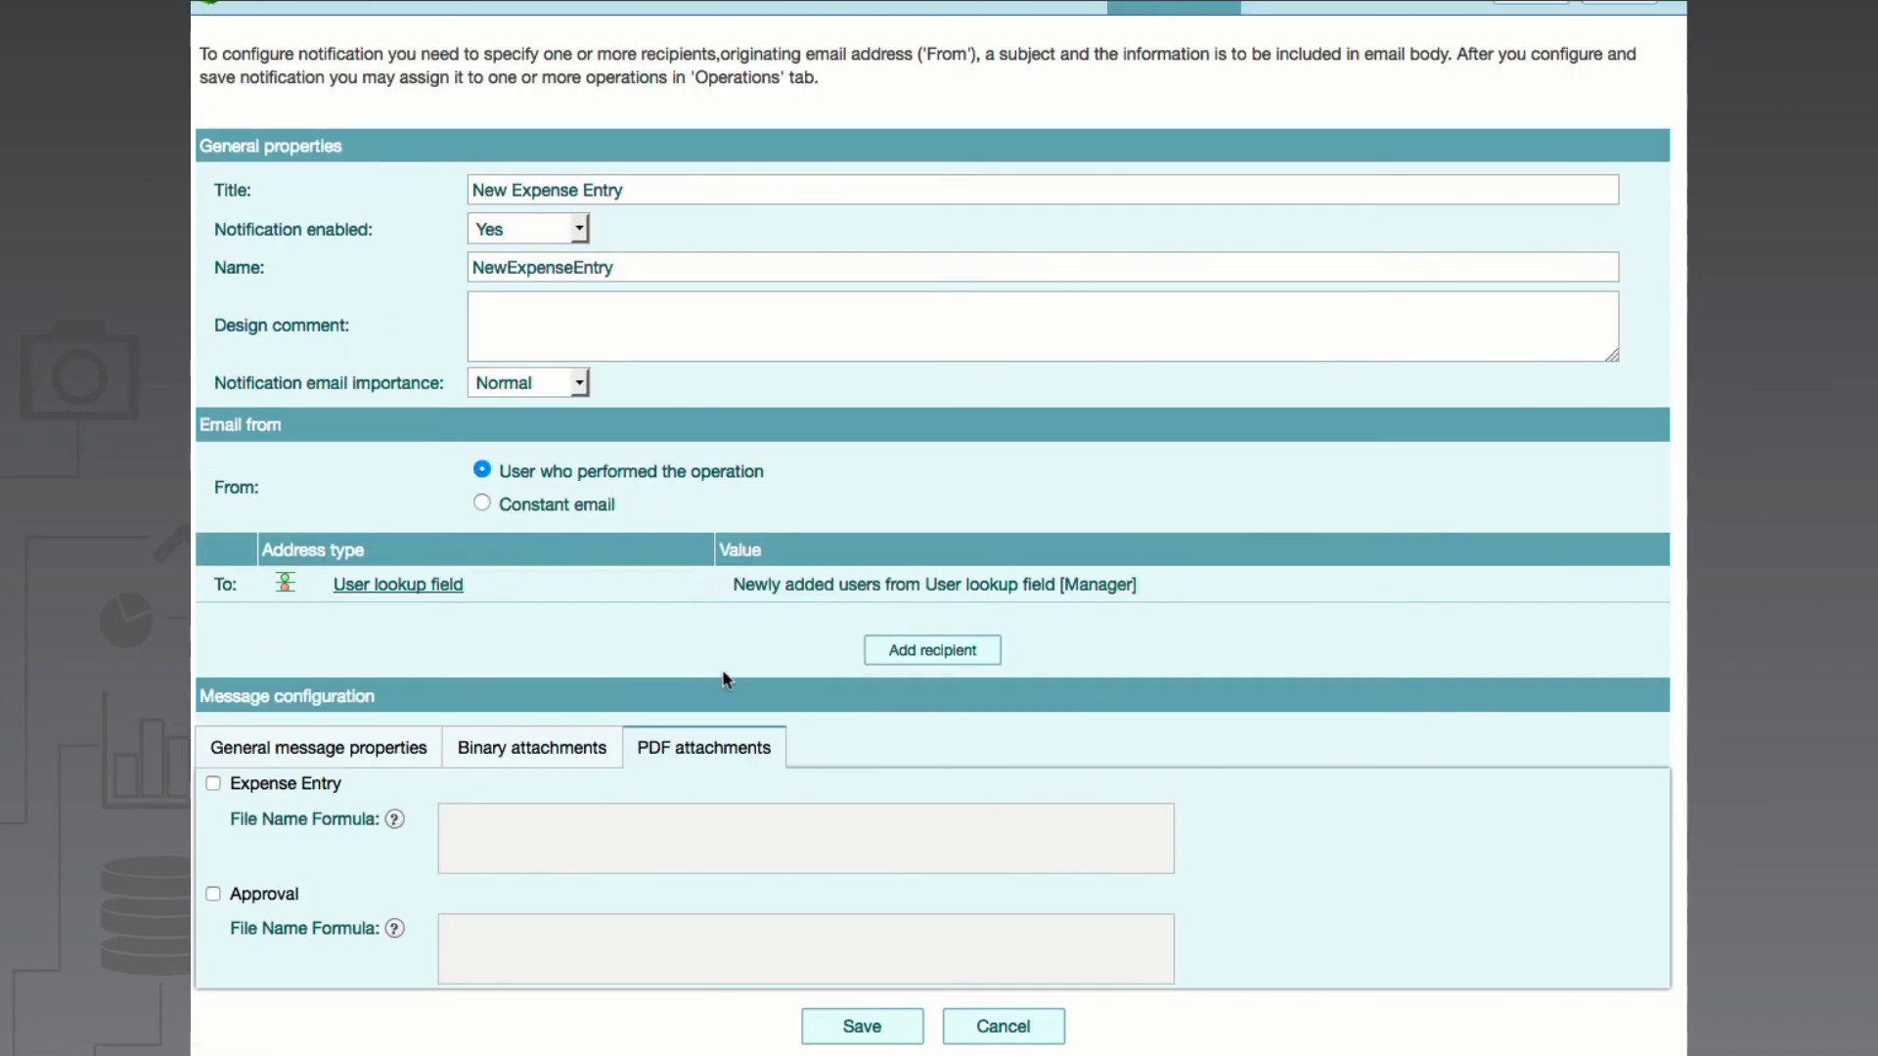
left_click(214, 785)
scroll(714, 974, "down", 1)
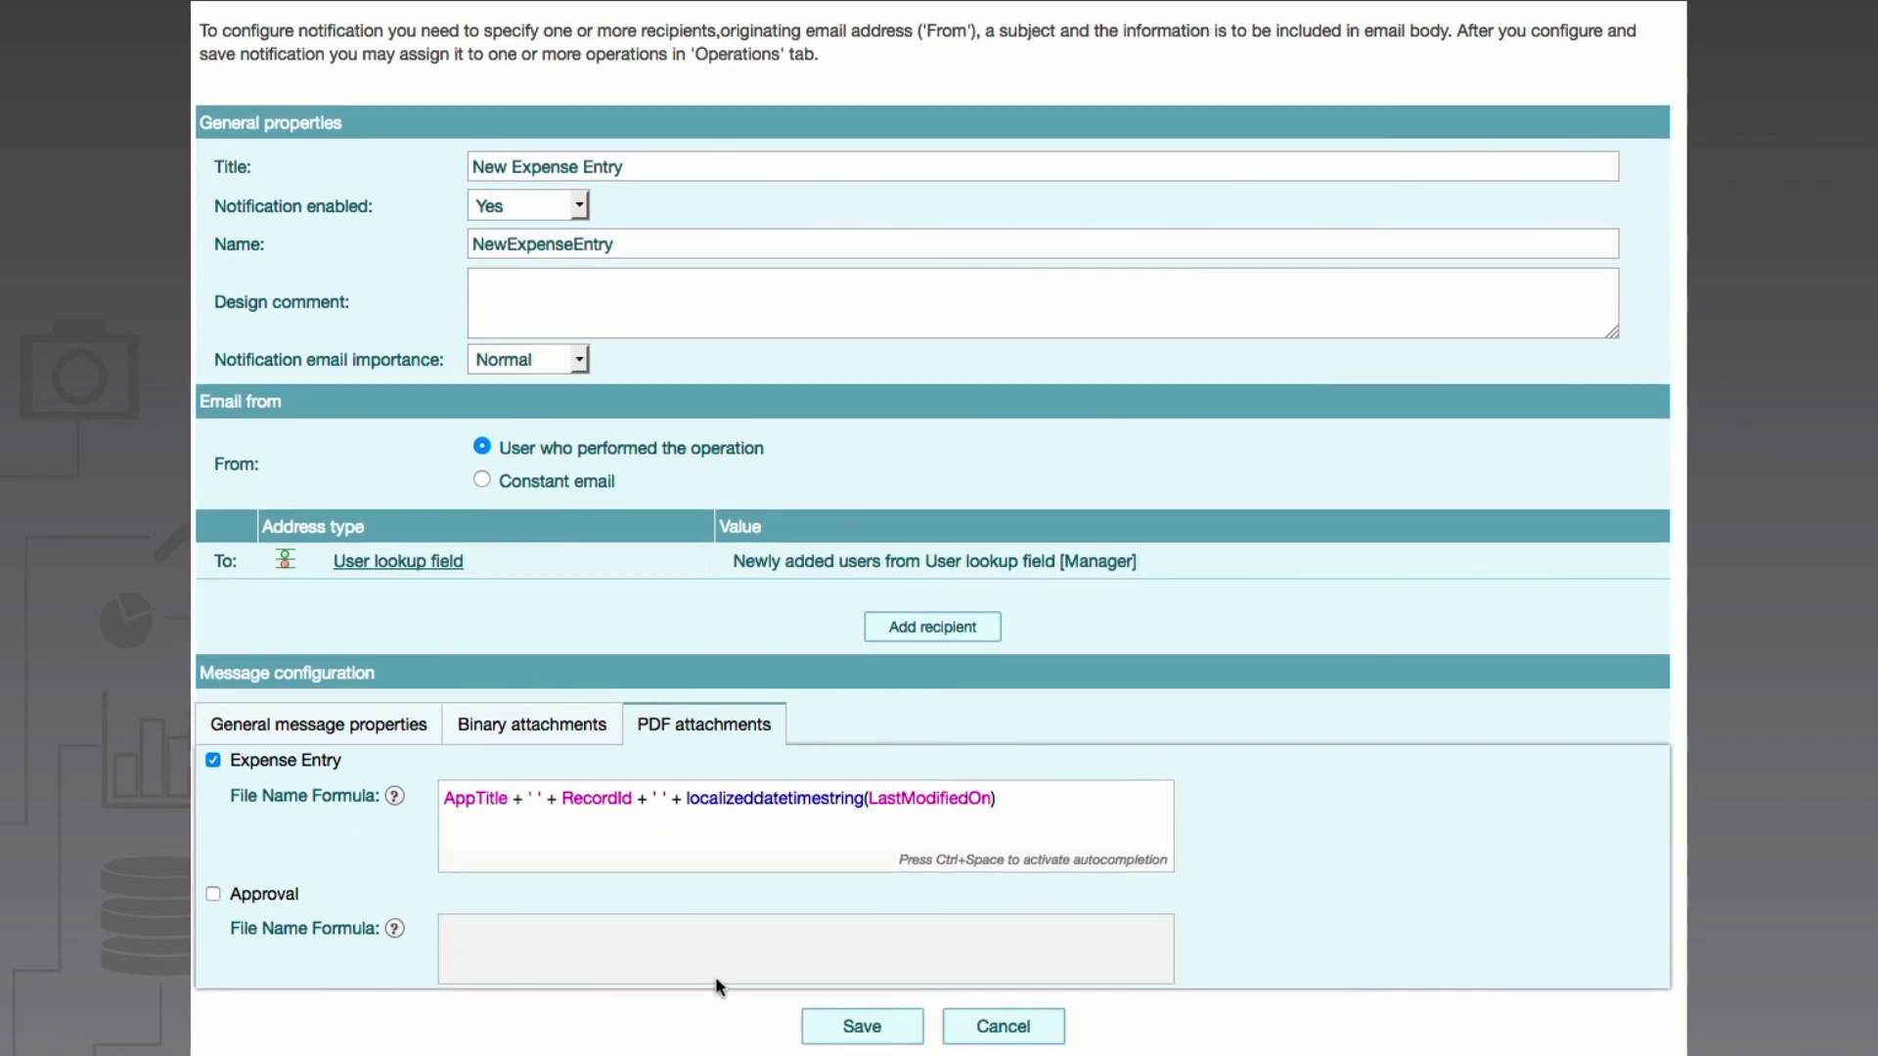
left_click(851, 1043)
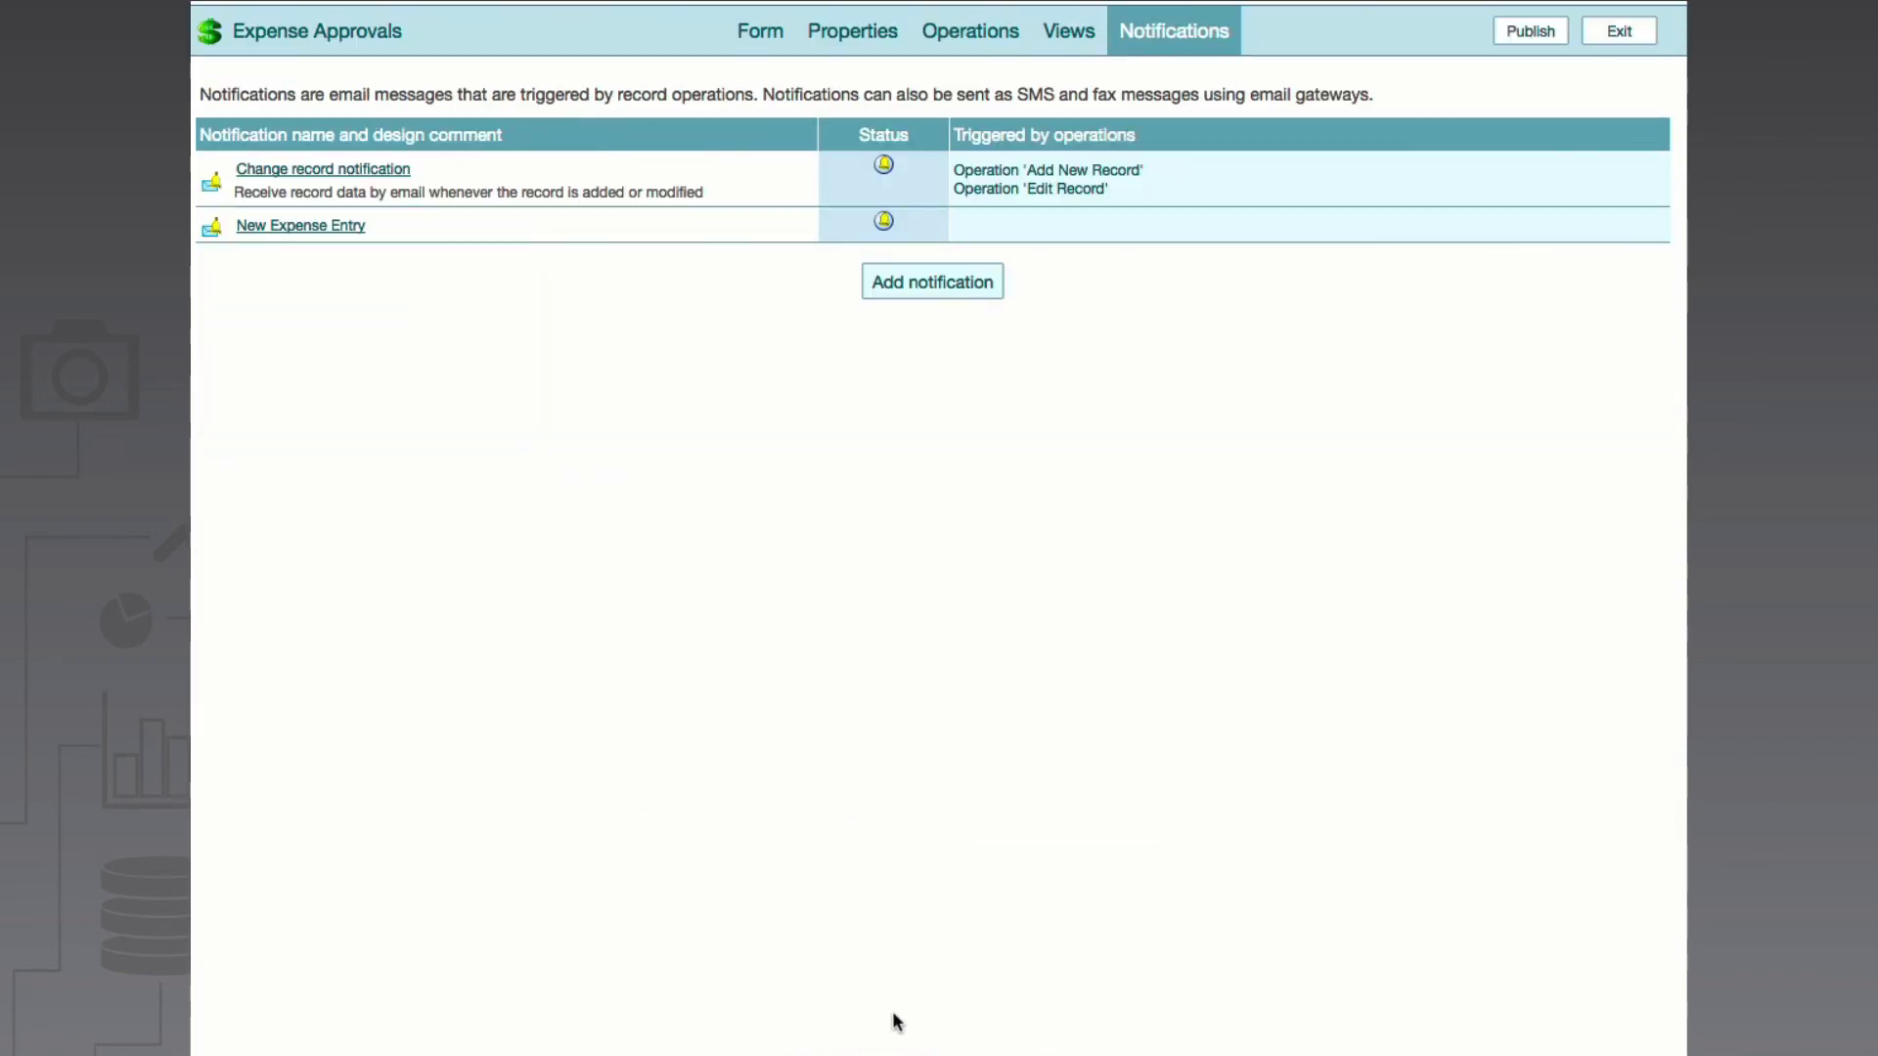
Make the Add New Record operation trigger the New Expense Entry notification instead of the Change record notification
left_click(981, 44)
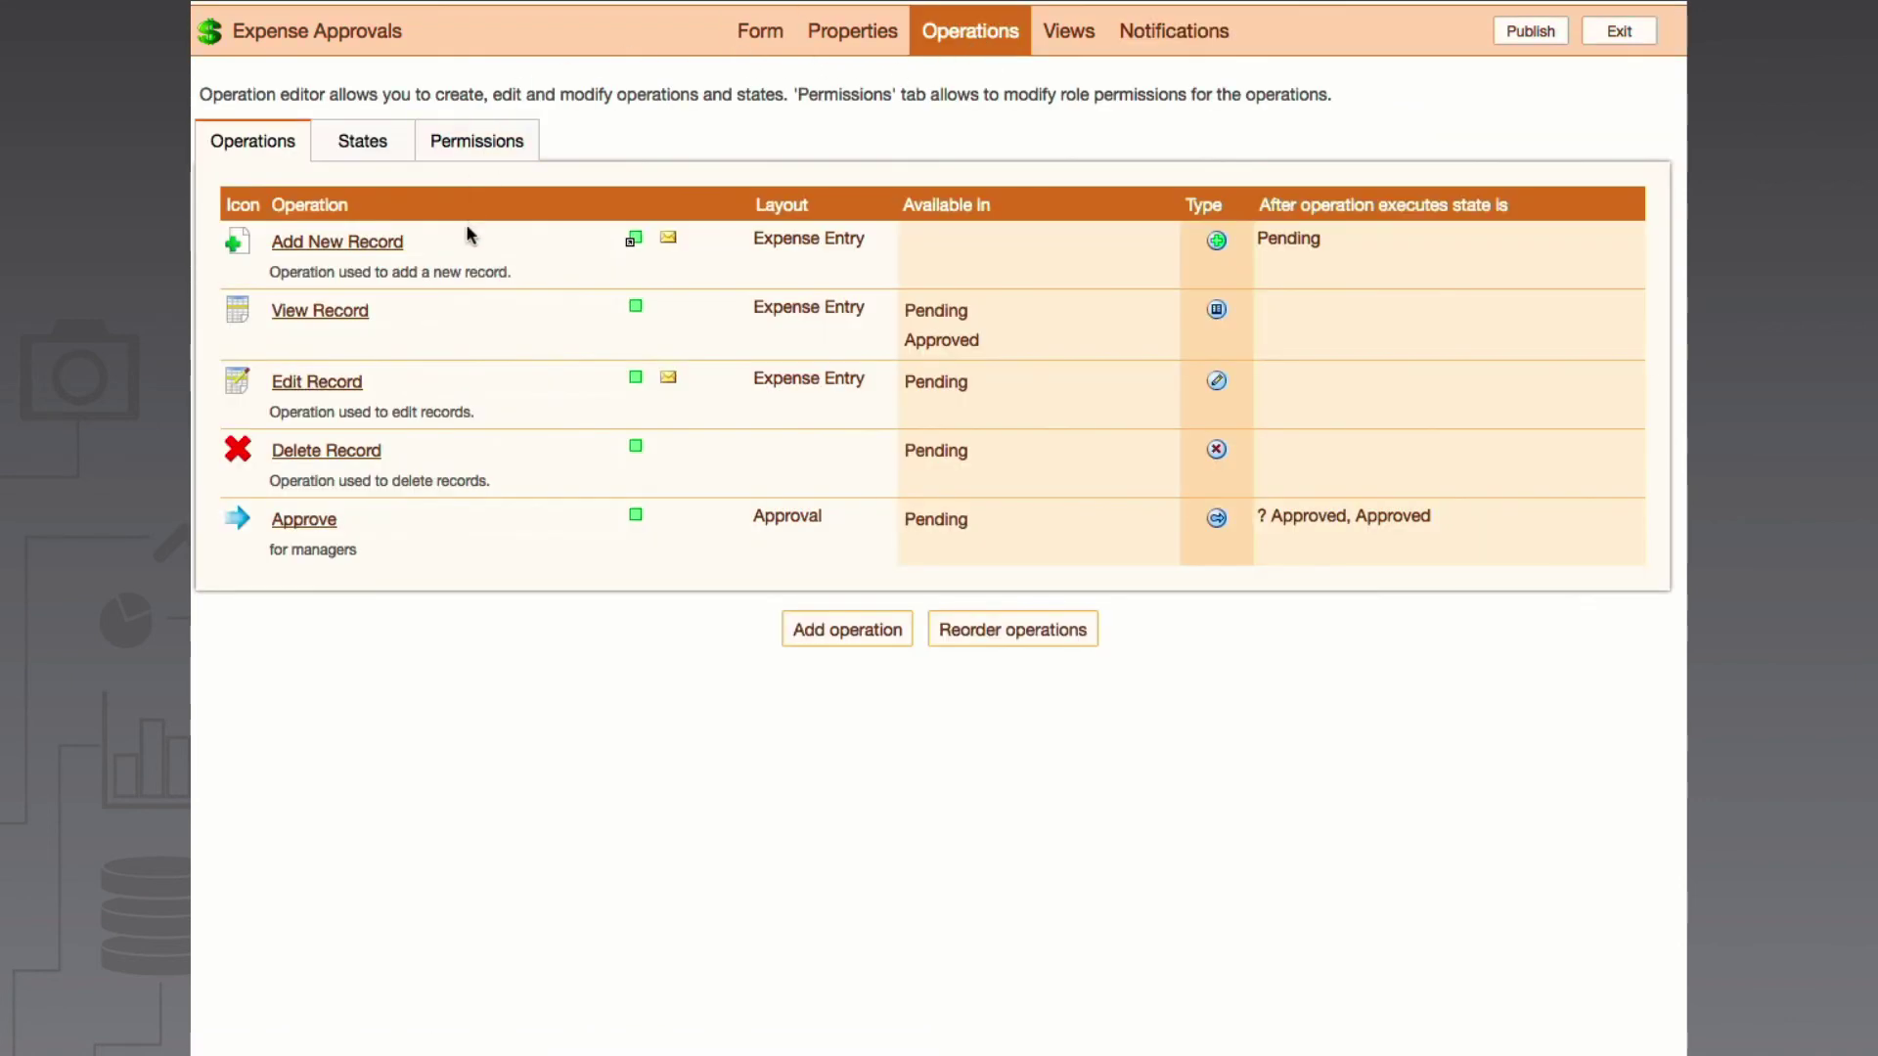
mouse_move(468, 236)
left_click(466, 269)
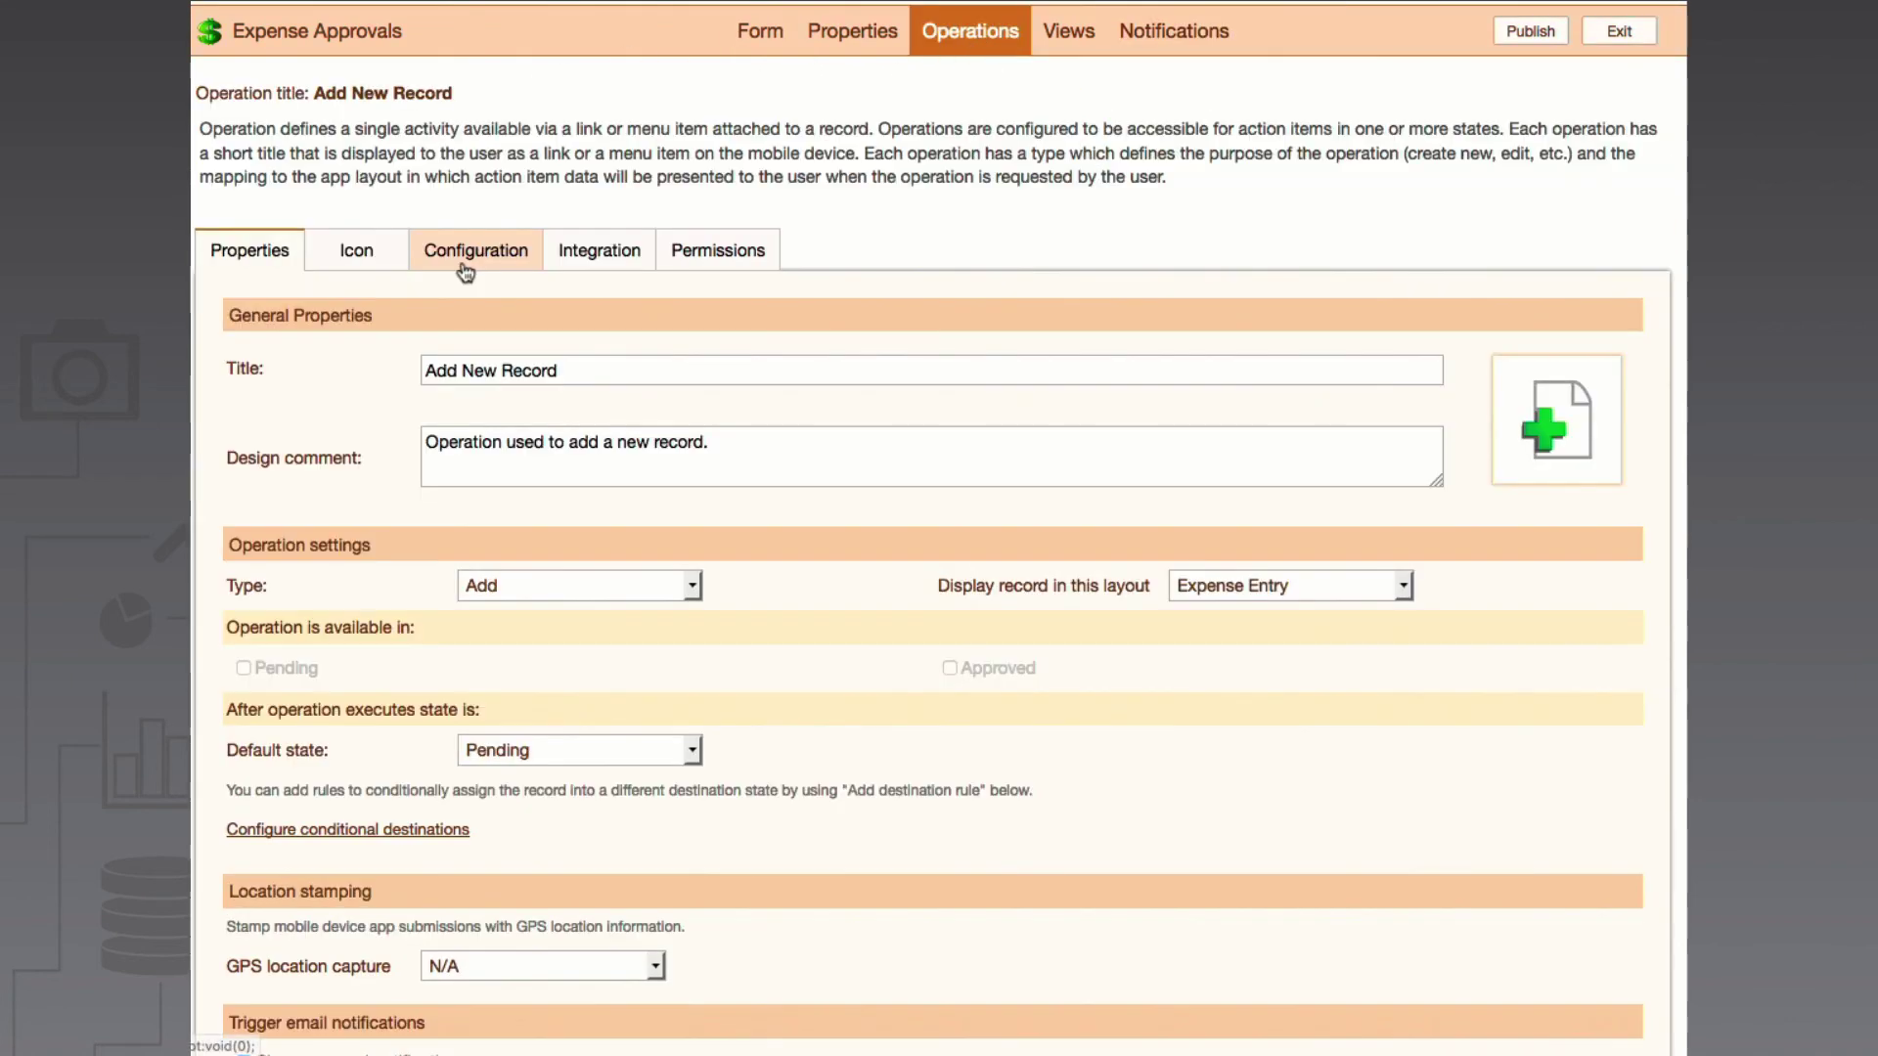
scroll(506, 627, "down", 2)
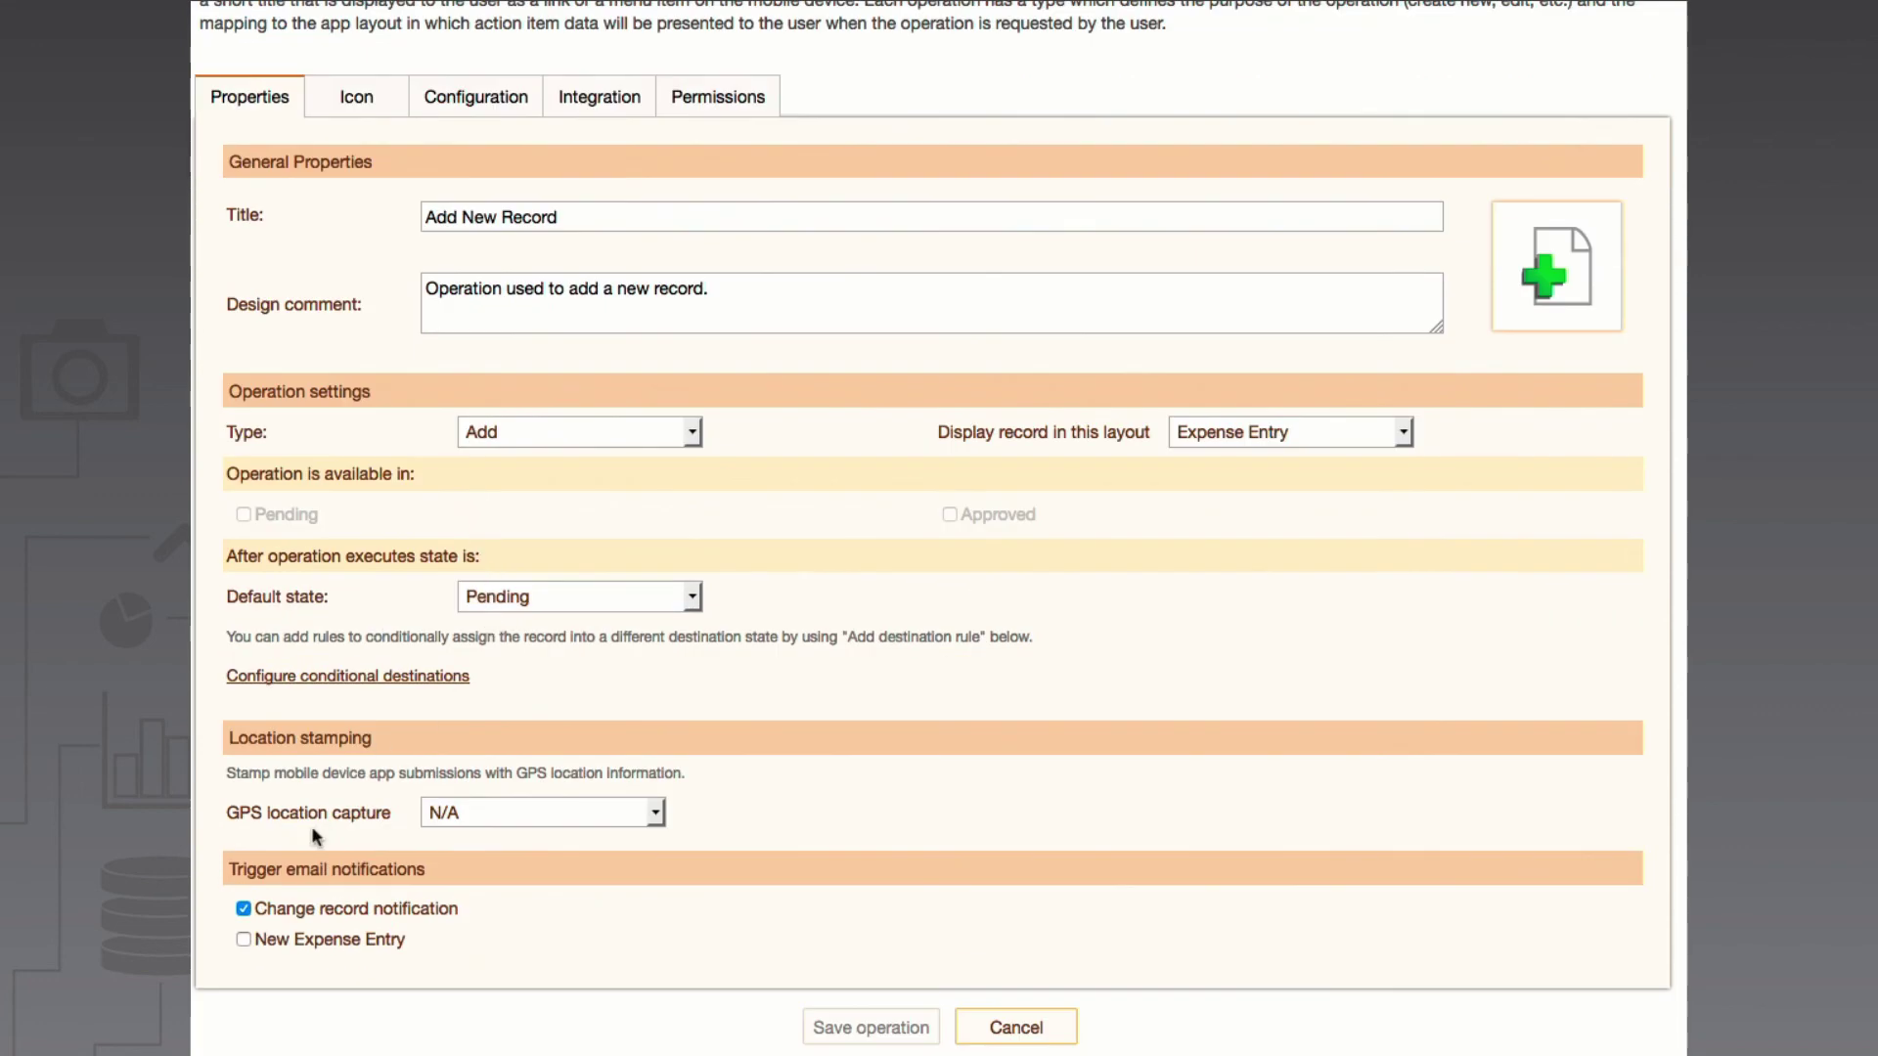
left_click(243, 939)
left_click(243, 909)
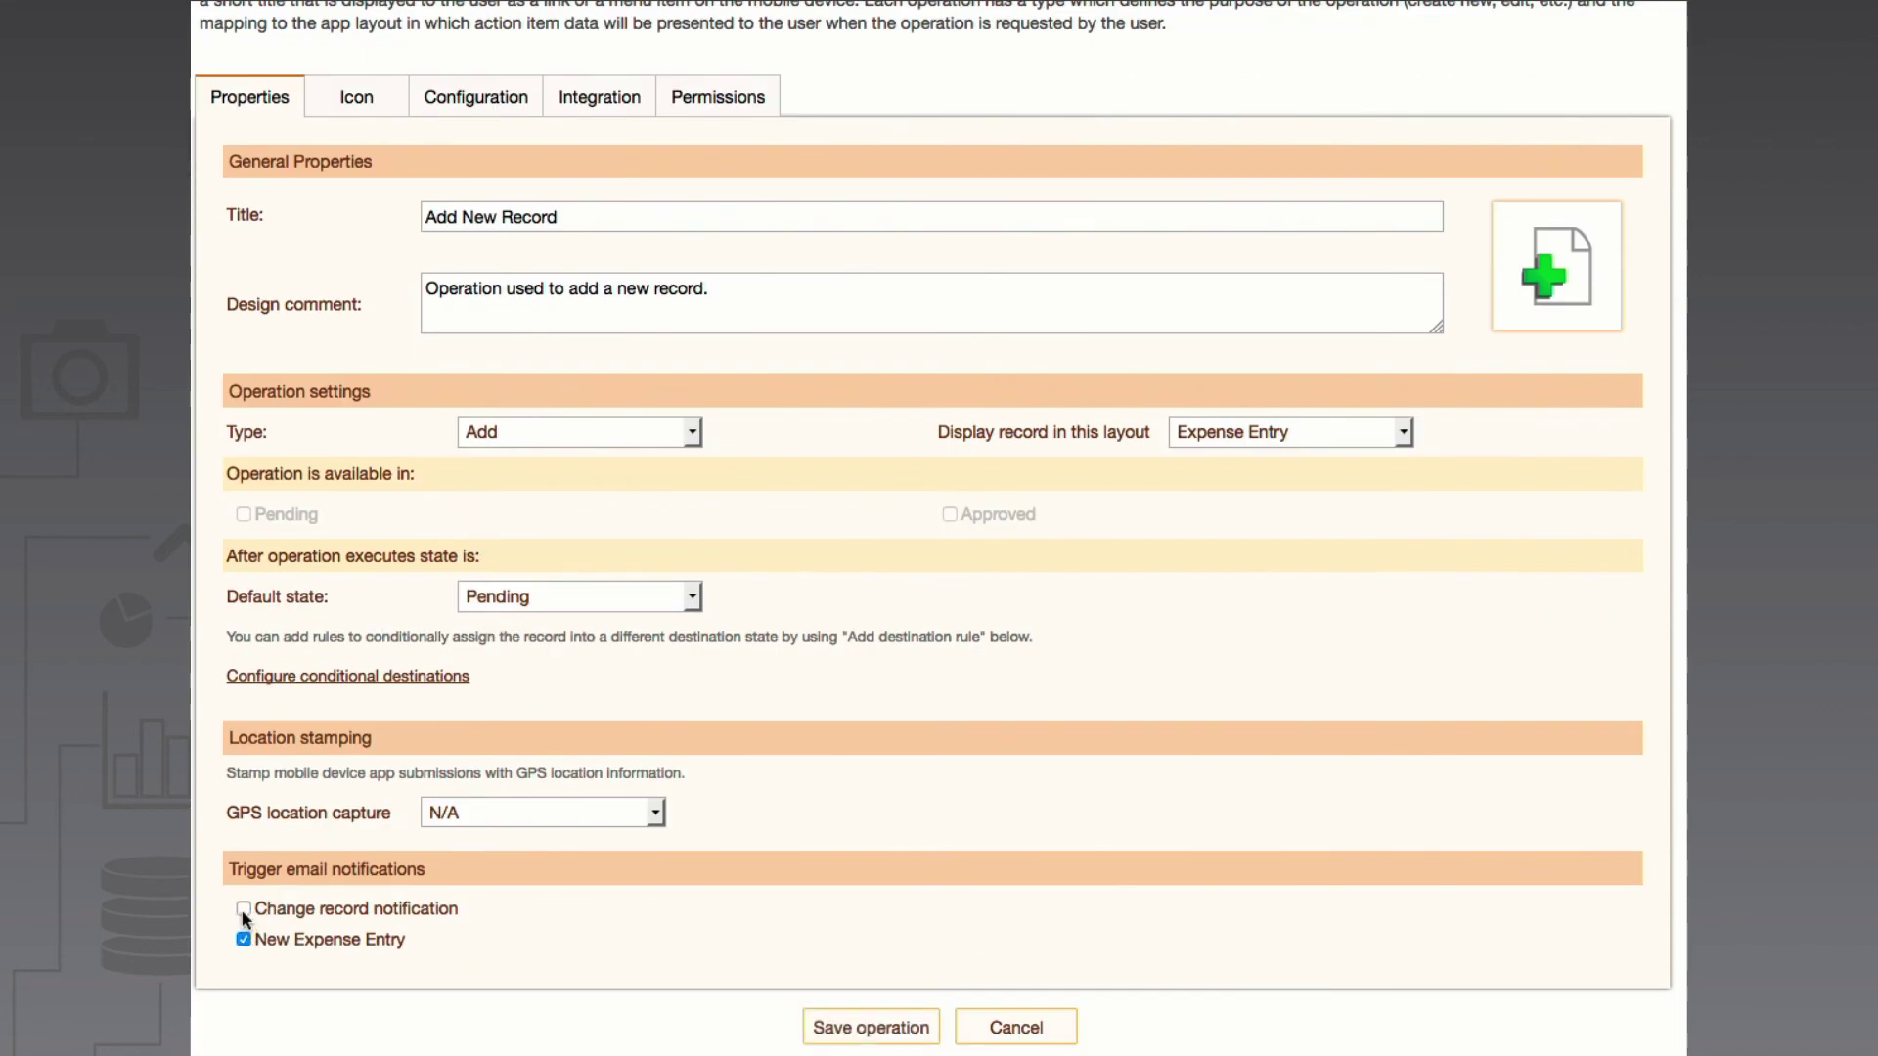